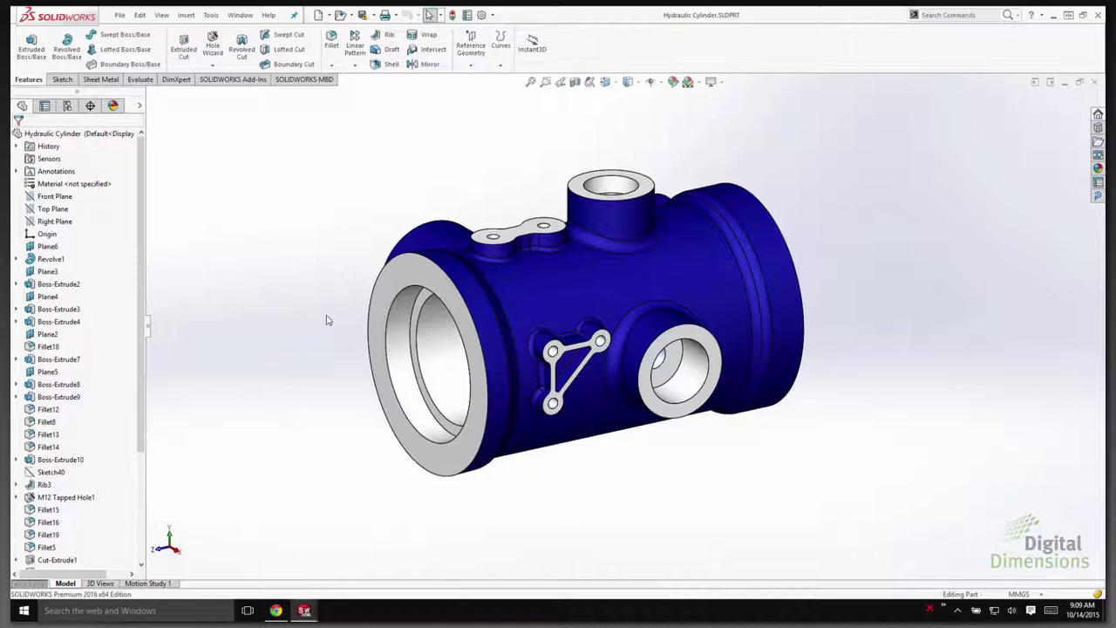
# - Open the sketch of the cylinder's main revolved body for editing and view it normal to the screen
pyautogui.click(561, 303)
pyautogui.rightClick(559, 297)
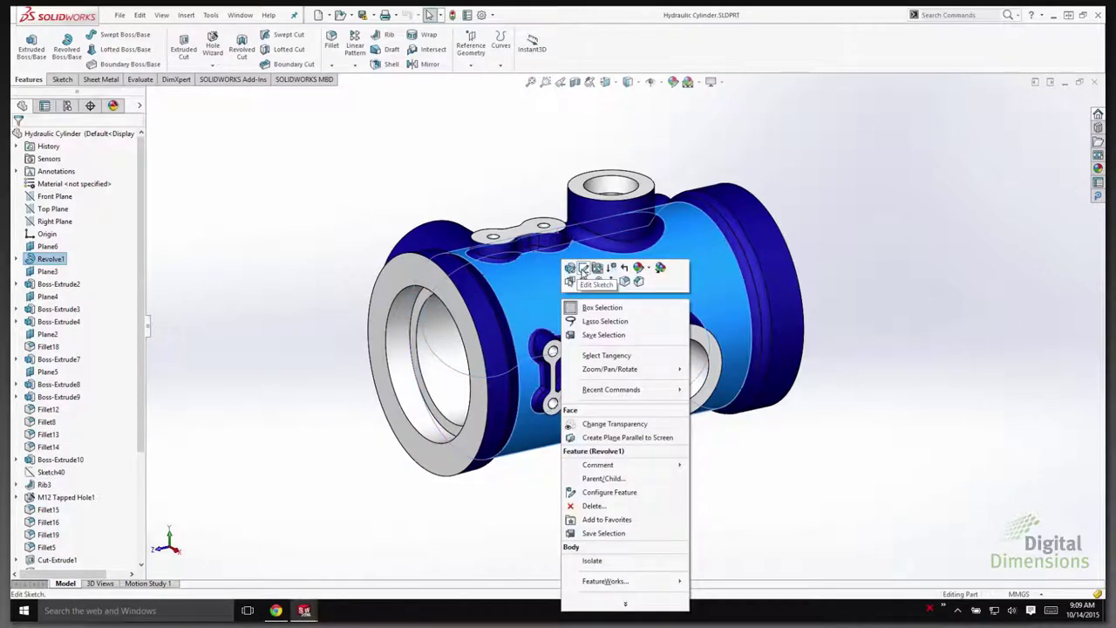
pyautogui.click(583, 280)
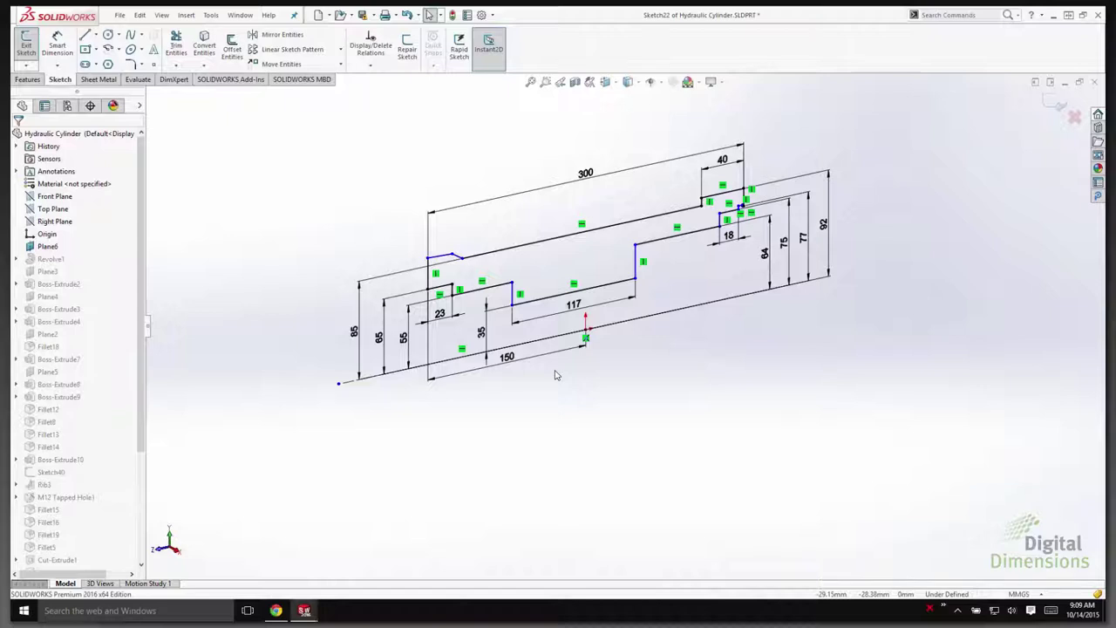
pyautogui.press('s')
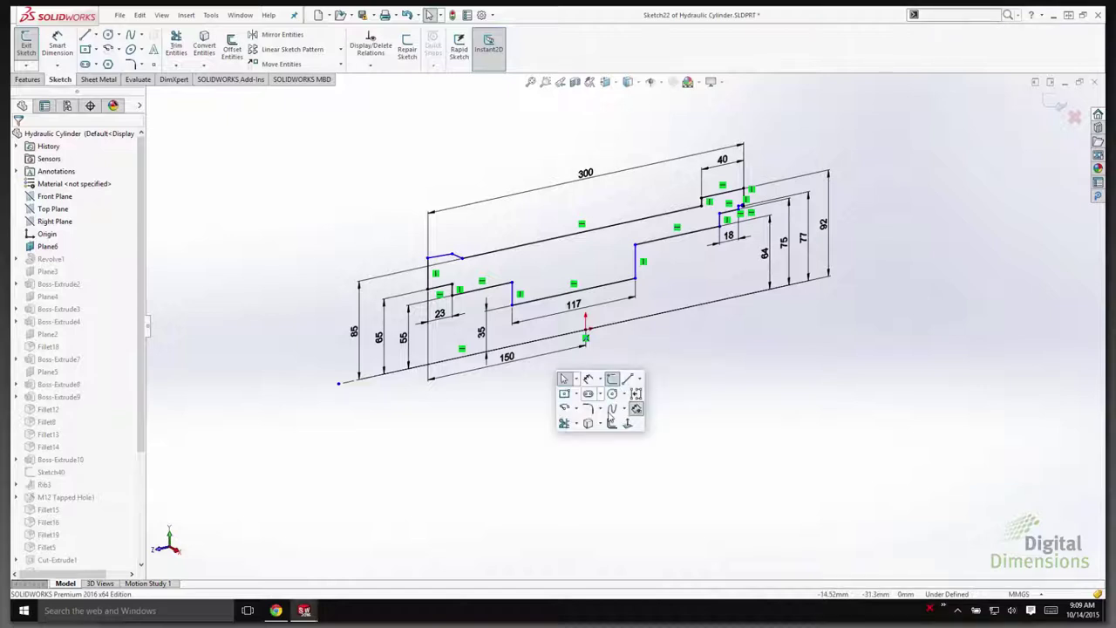
pyautogui.click(612, 422)
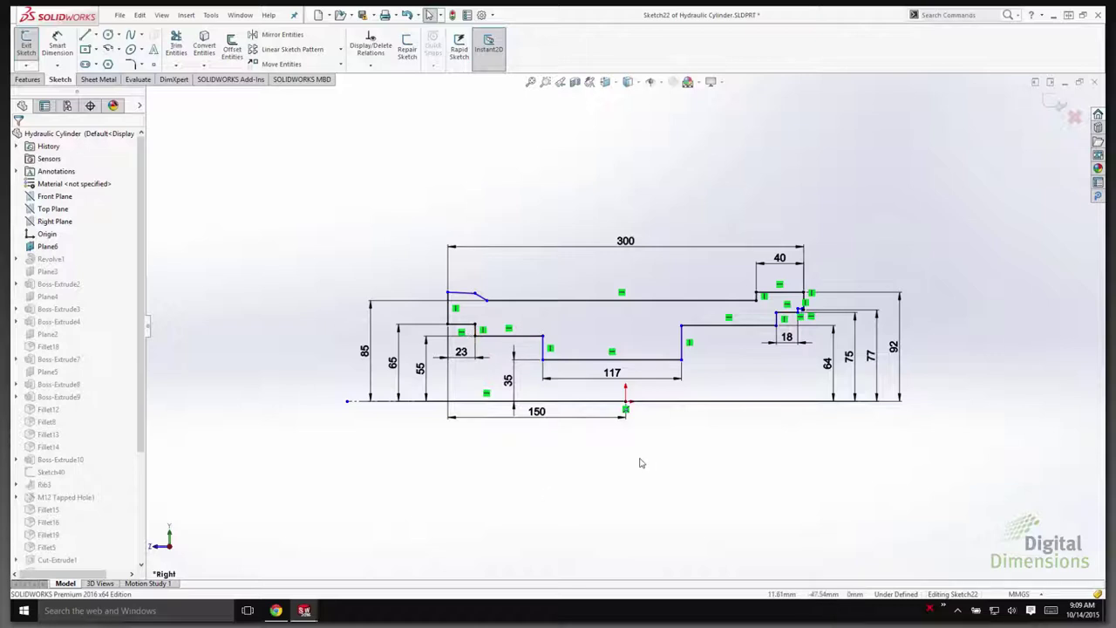
# - Hide the sketch dimensions and make the short, slightly tilted line at the upper front end of the profile horizontal
pyautogui.press('s')
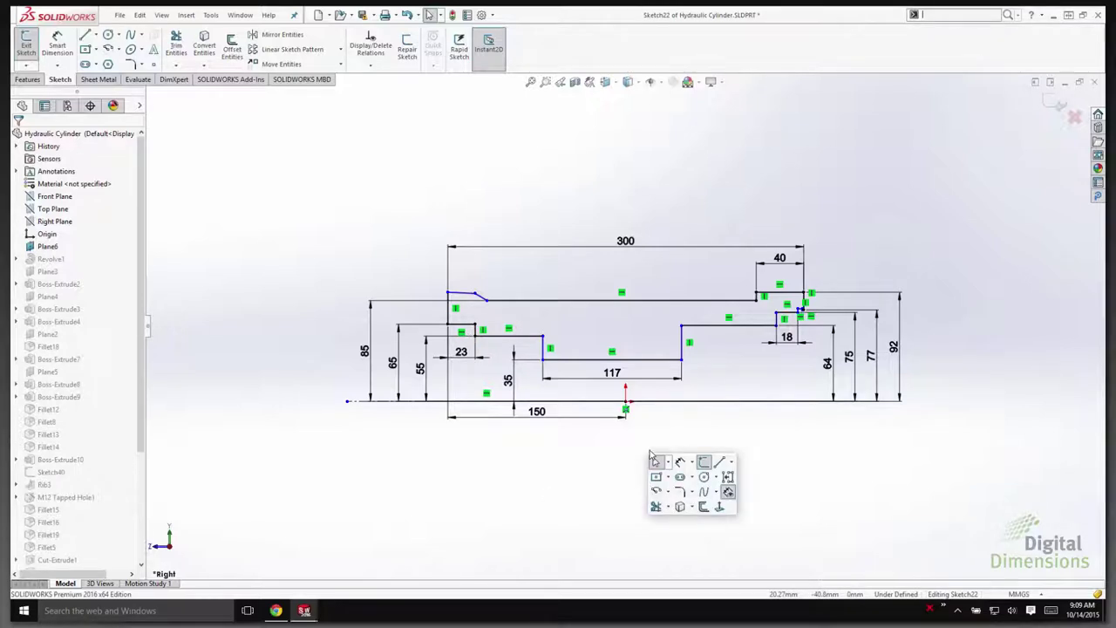
pyautogui.click(728, 494)
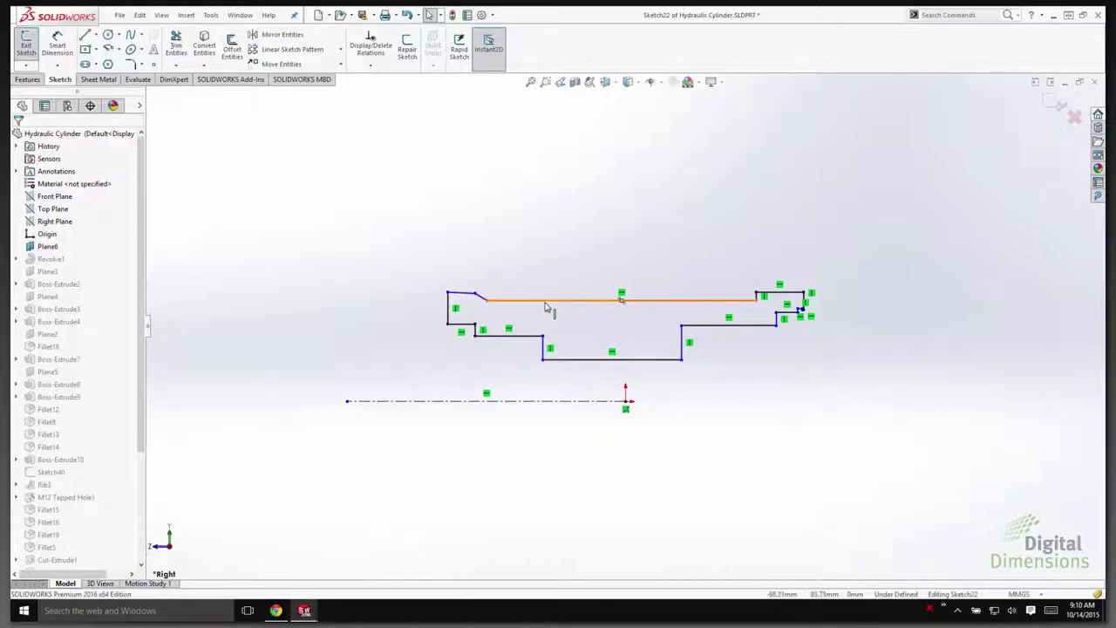
pyautogui.click(470, 300)
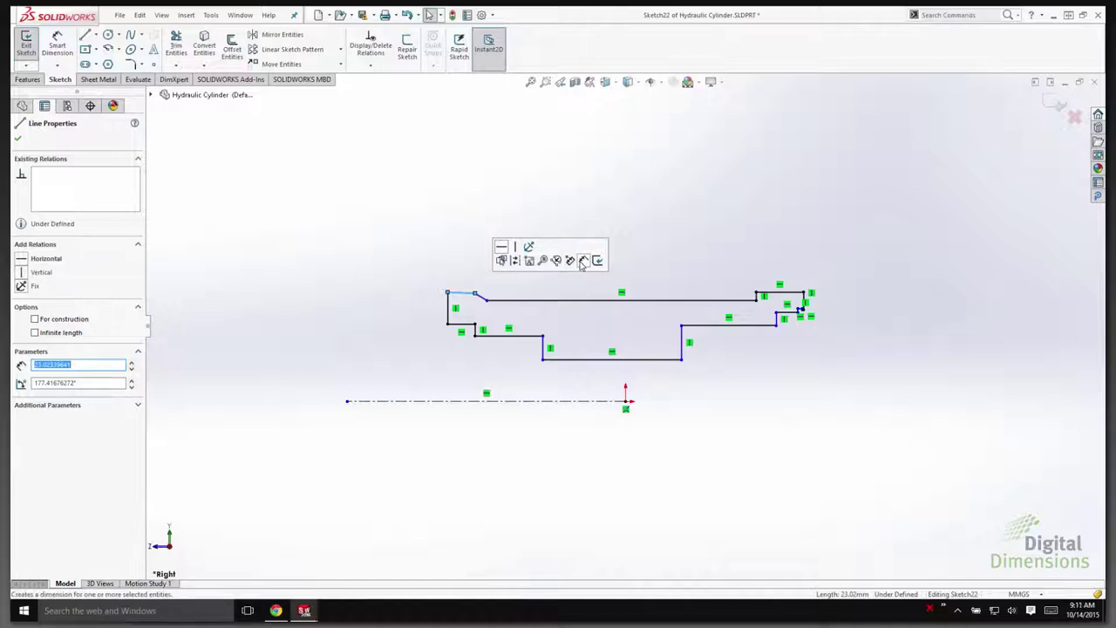
pyautogui.click(502, 250)
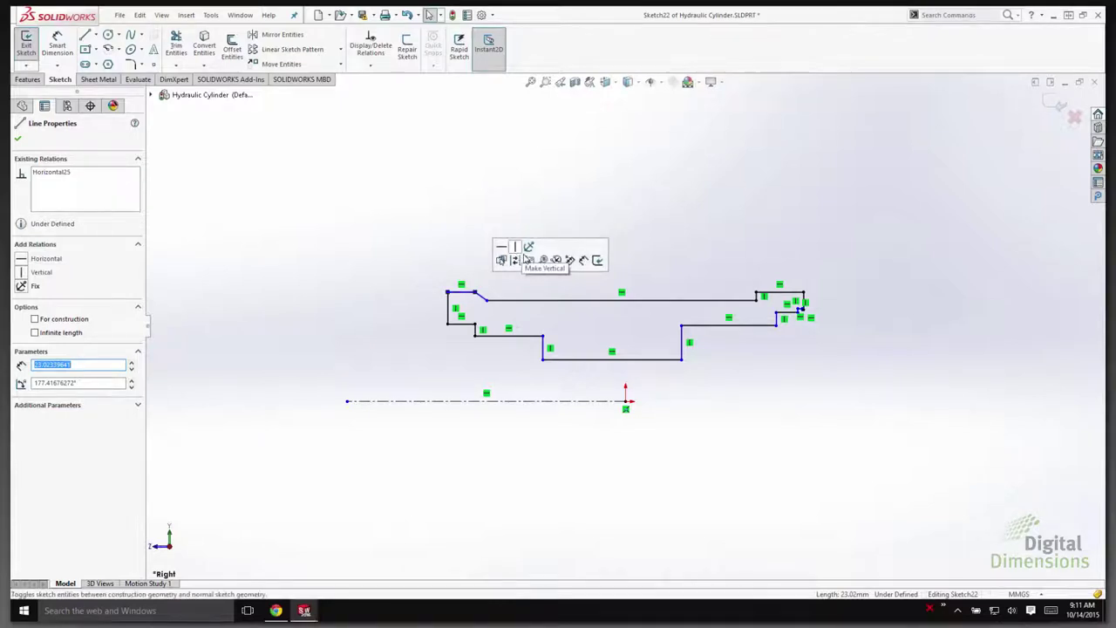
# - Dimension the length of the short horizontal line at the upper front end of the profile as 25 mm
pyautogui.click(584, 261)
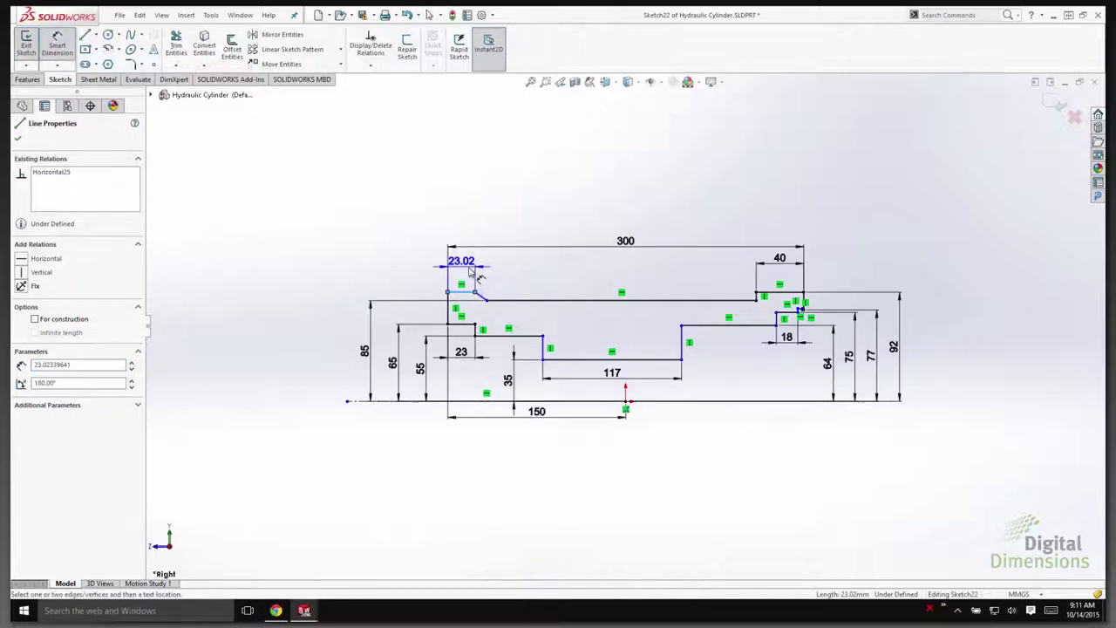
pyautogui.click(469, 276)
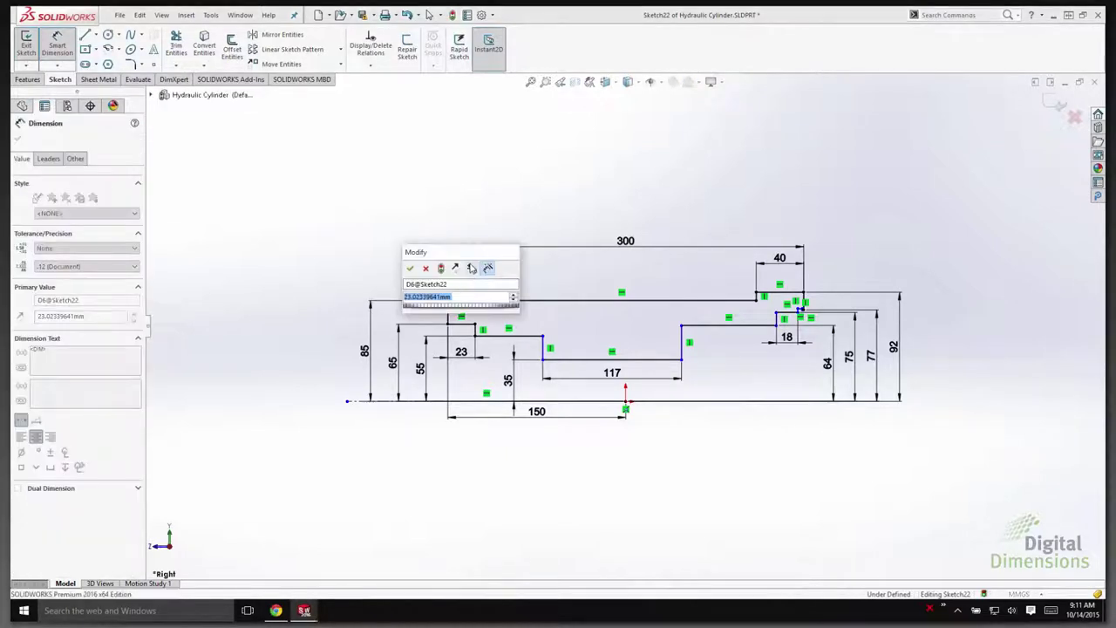
pyautogui.write('25')
pyautogui.press('Return')
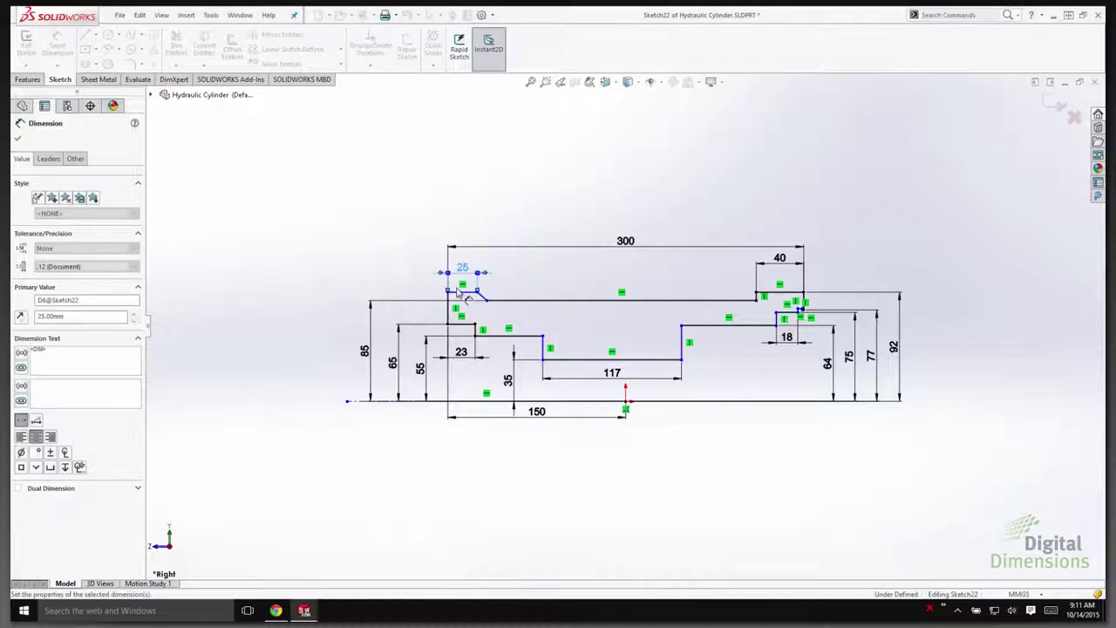
pyautogui.press('Escape')
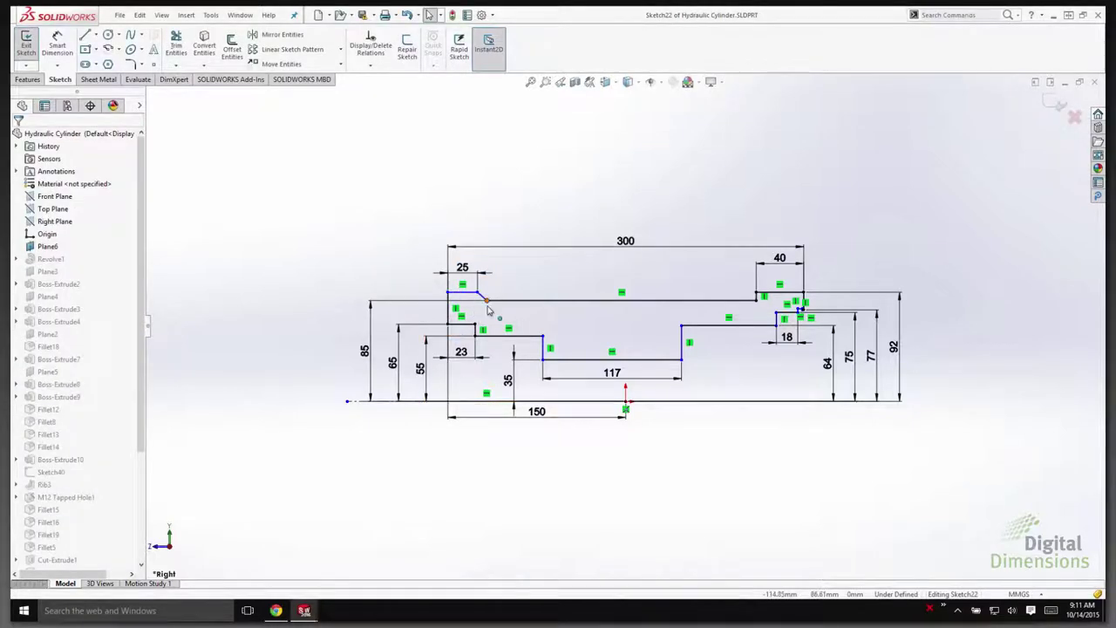
# - Add a 125° angle dimension between the short sloped line and the long horizontal outer line of the profile
pyautogui.click(486, 307)
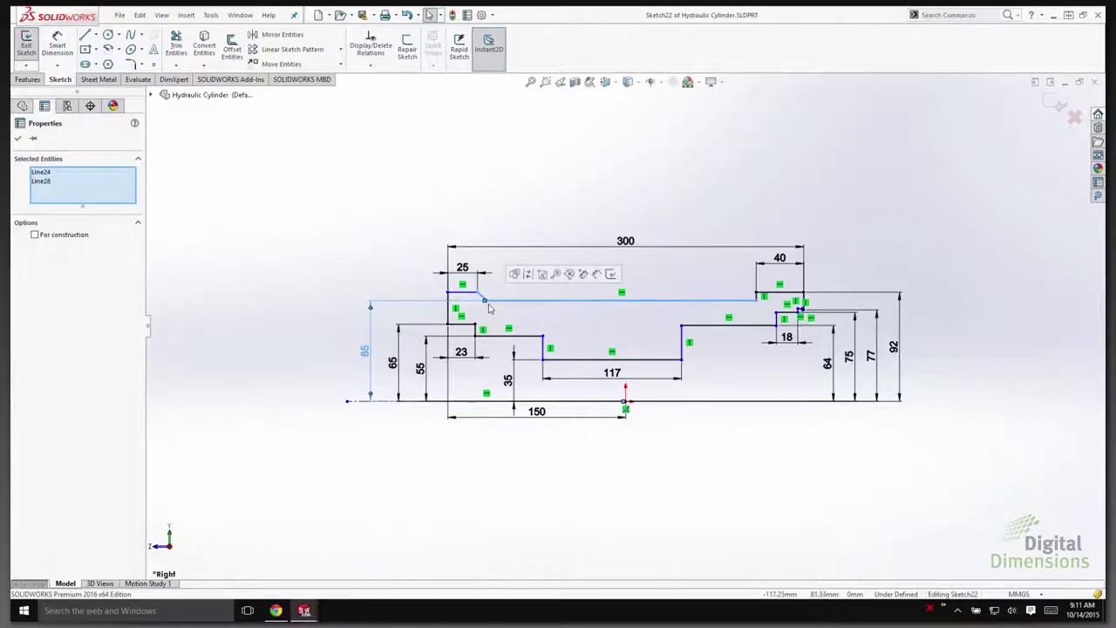
pyautogui.press('s')
pyautogui.press('Escape')
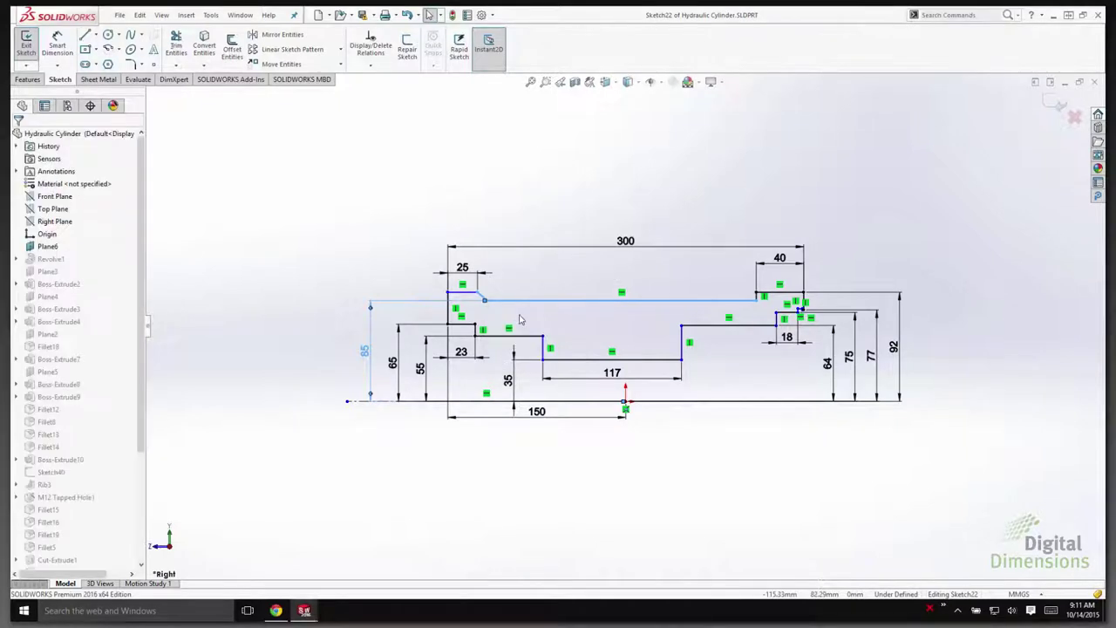
pyautogui.click(511, 300)
pyautogui.press('d')
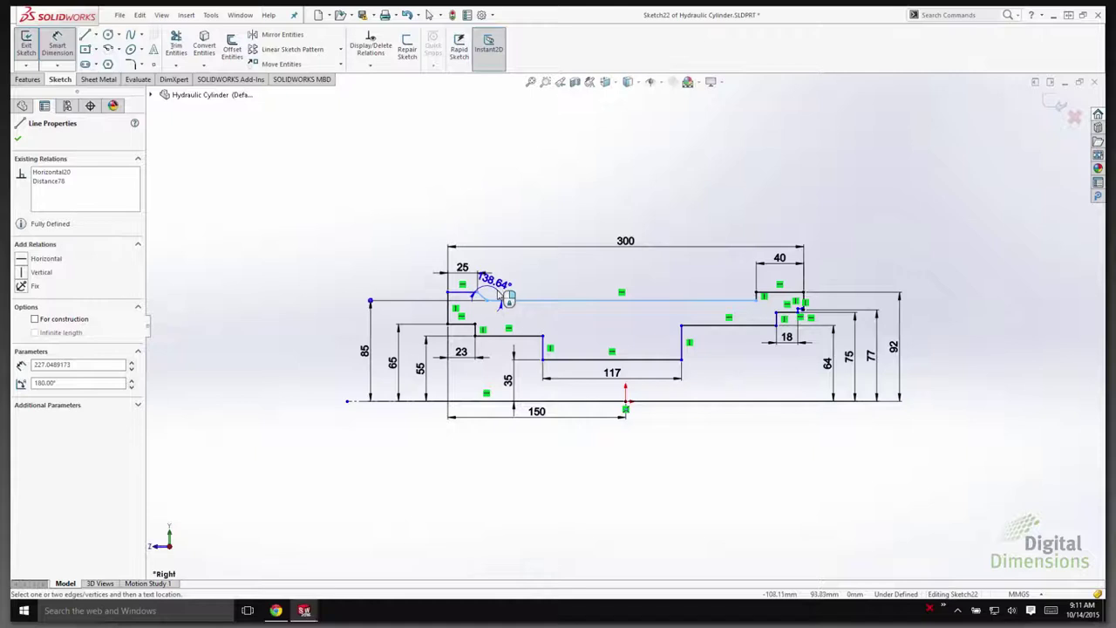
pyautogui.click(497, 300)
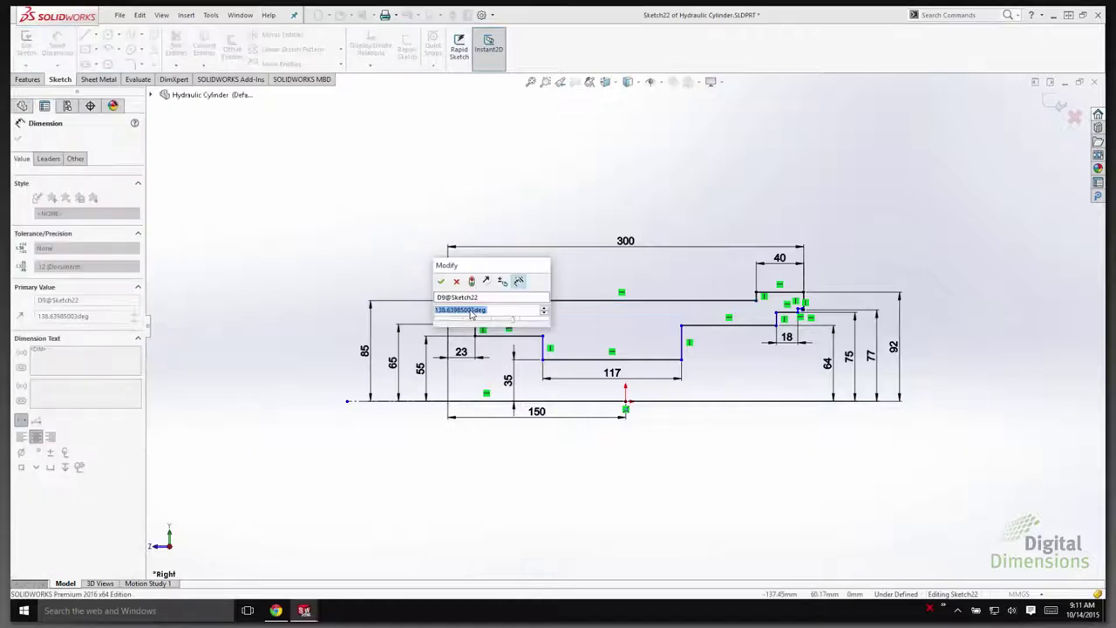
pyautogui.write('12')
pyautogui.press('Return')
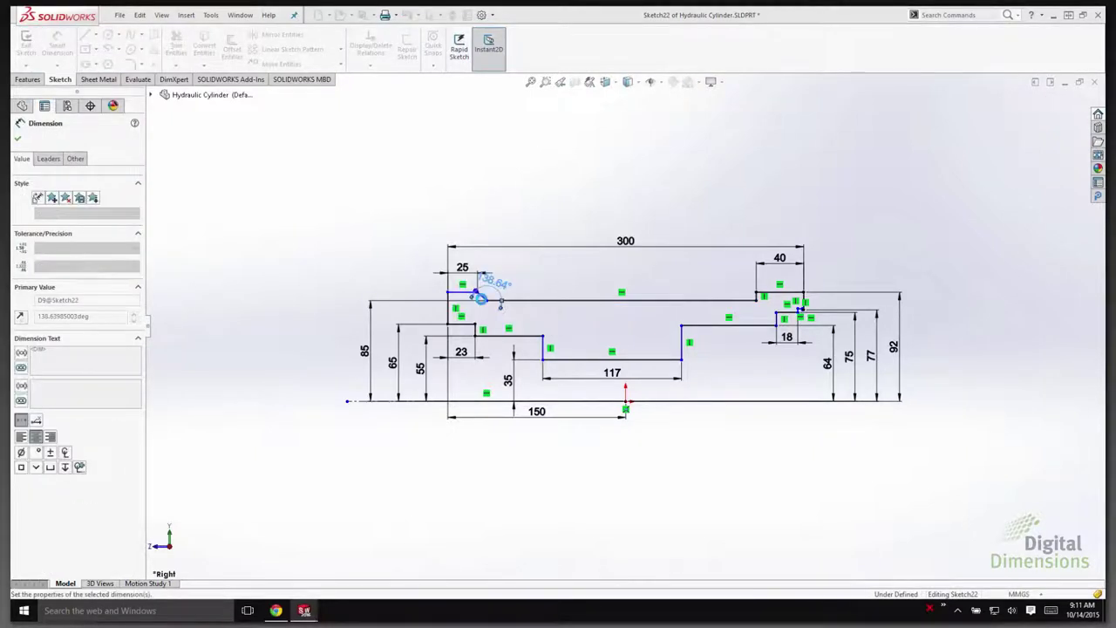
pyautogui.press('Escape')
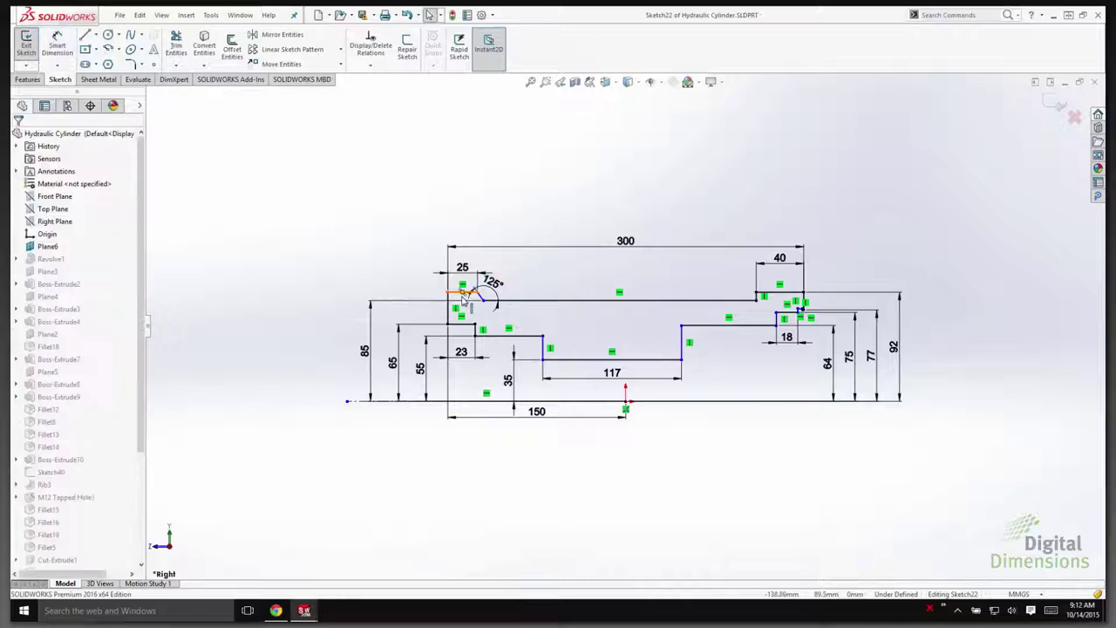
# - Dimension the distance from the 25 mm line to the origin as 92 mm
pyautogui.click(460, 290)
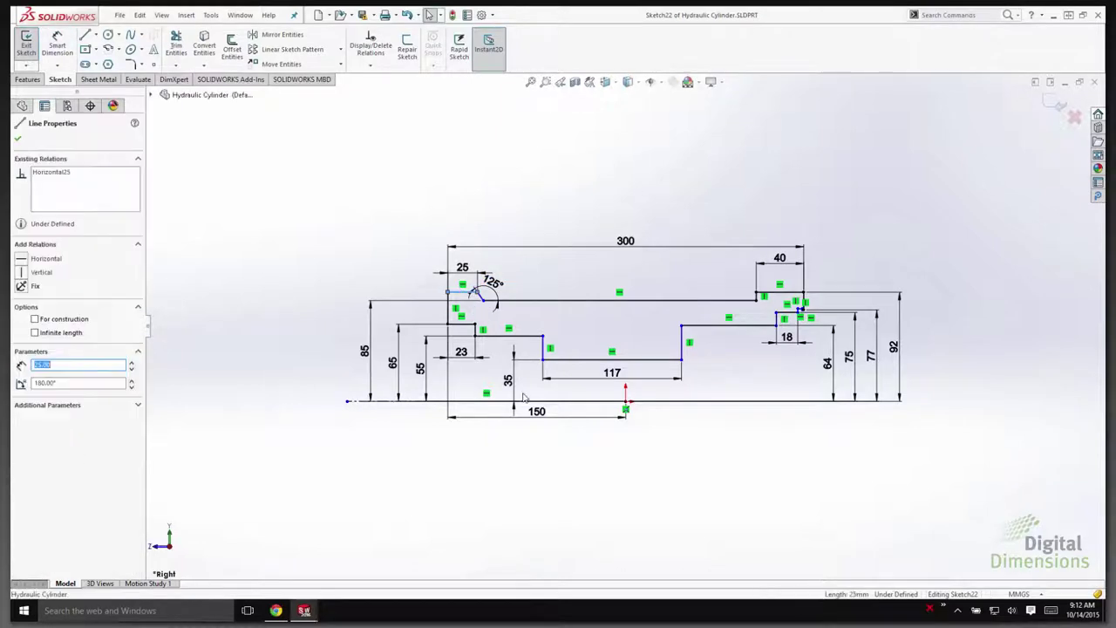
pyautogui.keyDown('ctrl'); pyautogui.click(624, 404); pyautogui.keyUp('ctrl')
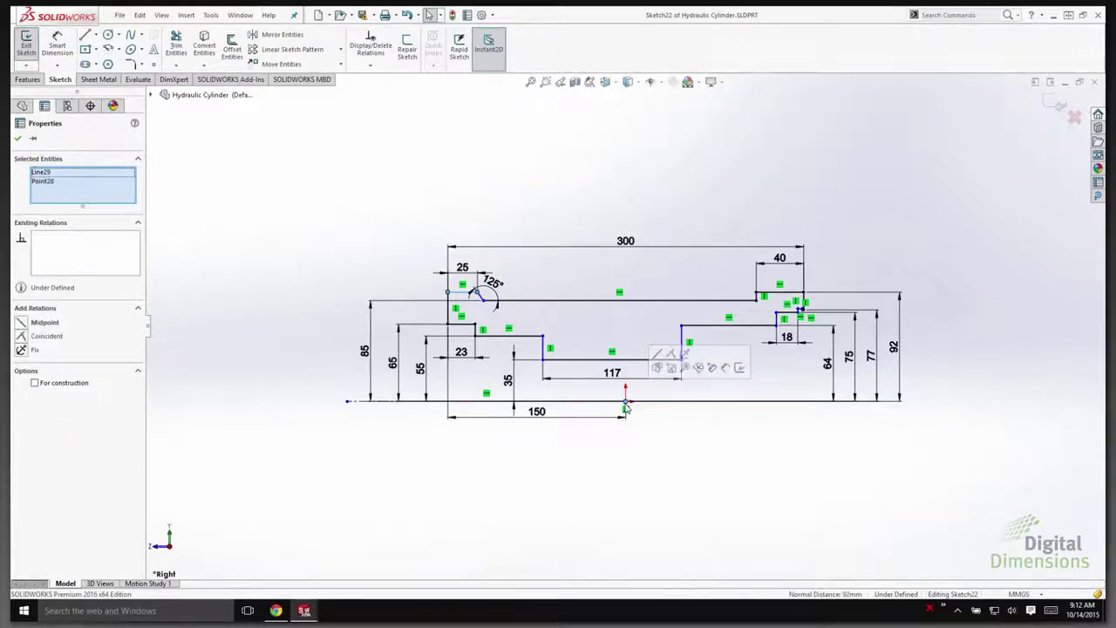
pyautogui.click(725, 369)
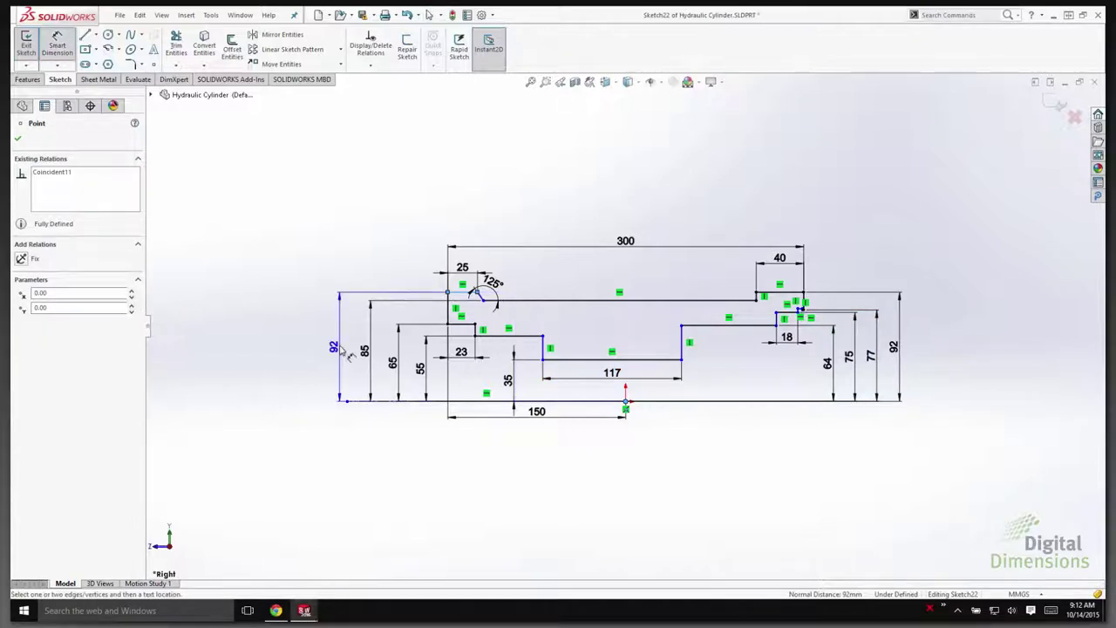
pyautogui.click(345, 349)
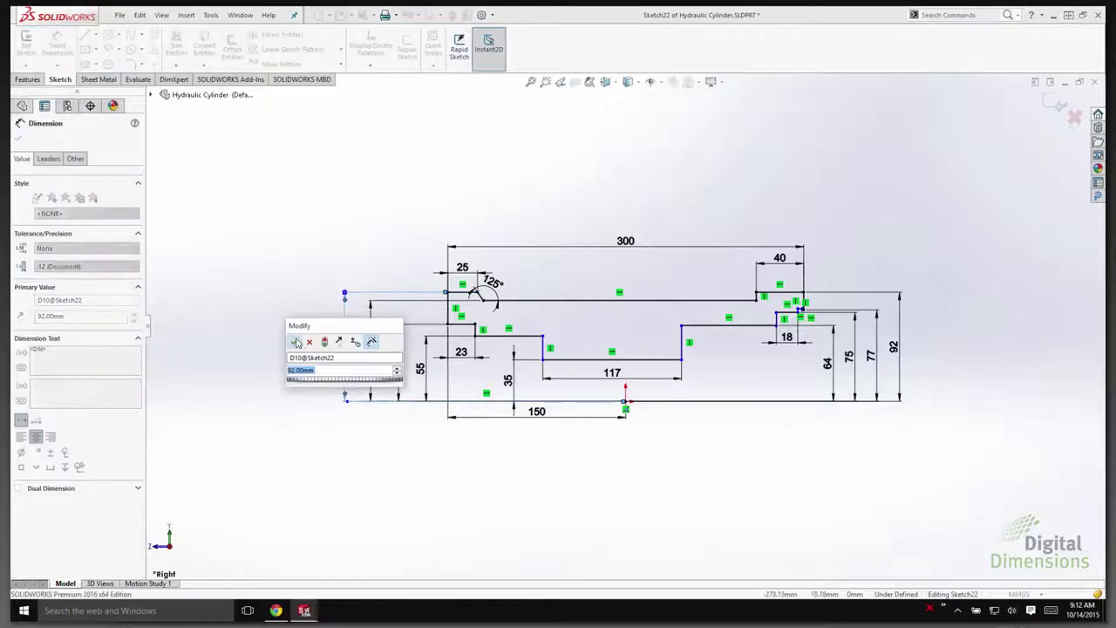
pyautogui.press('Return')
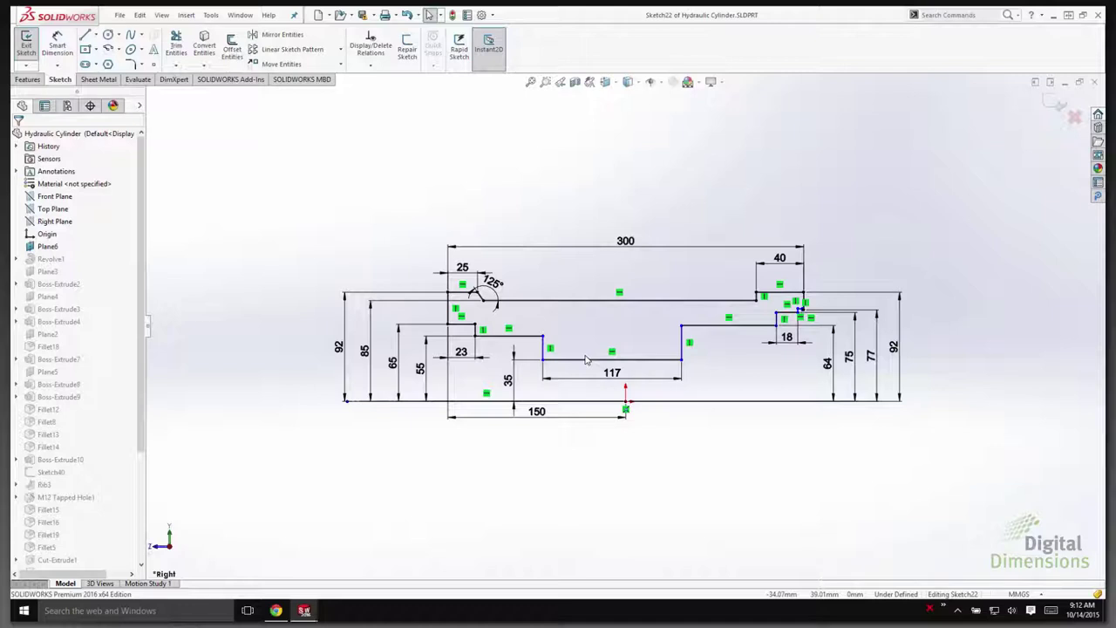
# - Use Instant2D to set the overall length of the profile to 320 mm
pyautogui.click(489, 61)
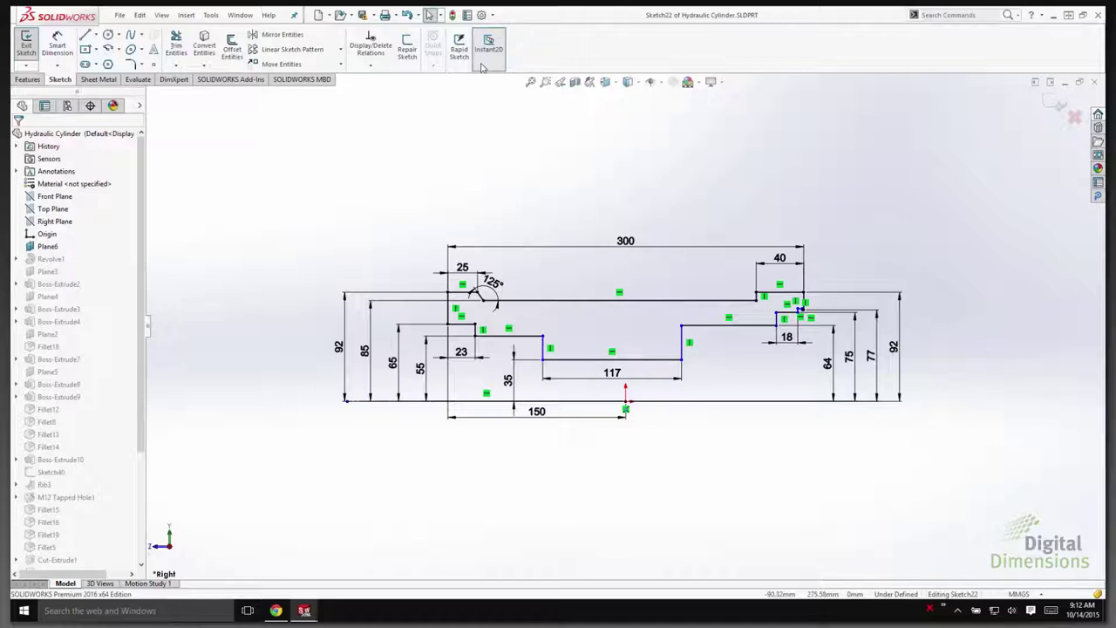
pyautogui.click(487, 51)
pyautogui.click(627, 245)
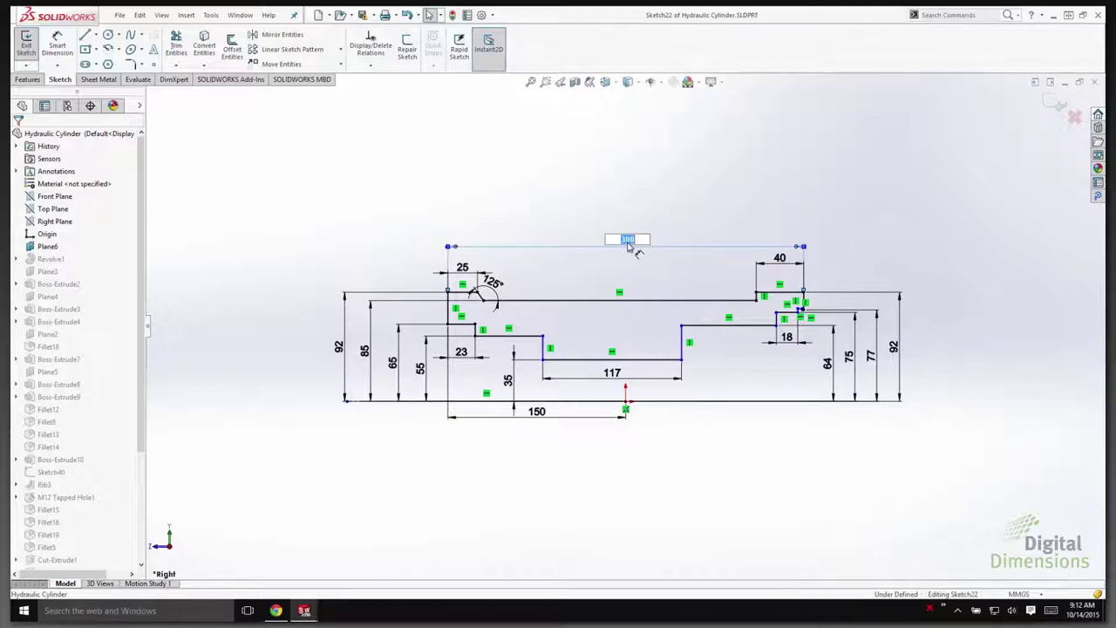
pyautogui.write('320')
pyautogui.press('Return')
# - Stretch the length of the middle bore section closest to the centerline to 120 mm with Instant2D and exit the sketch
pyautogui.click(613, 375)
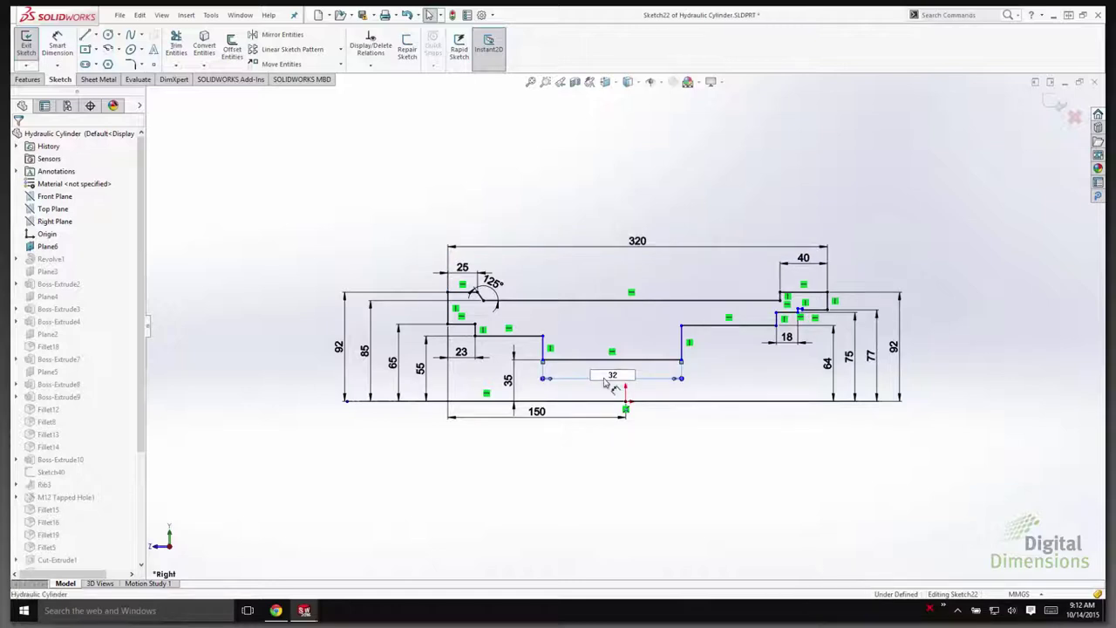
pyautogui.press('Escape')
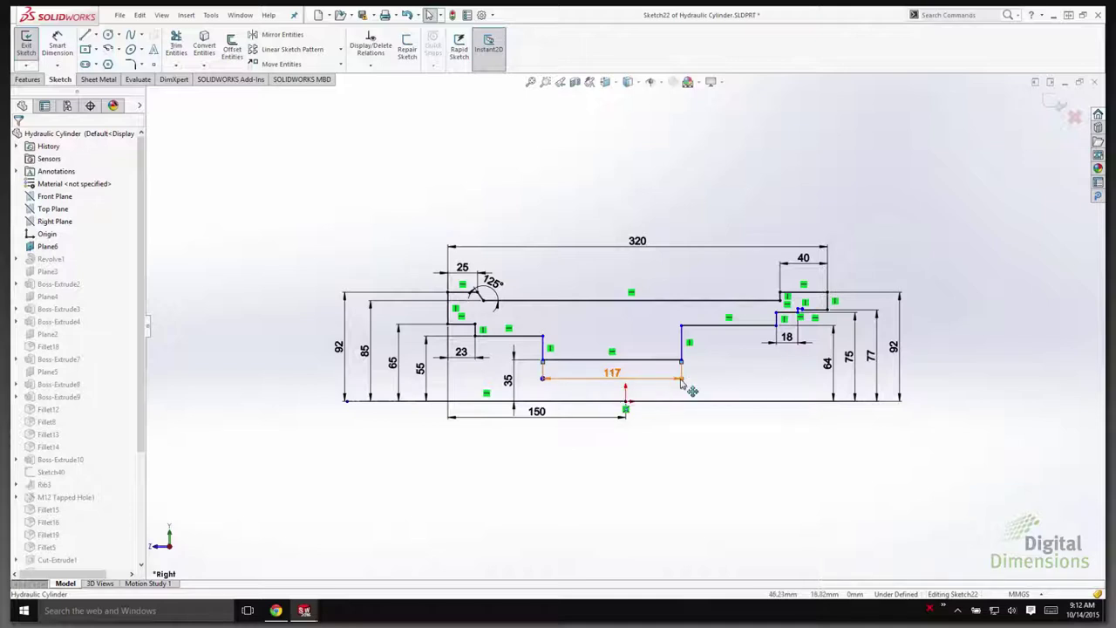
pyautogui.moveTo(682, 380); pyautogui.dragTo(711, 387)
pyautogui.moveTo(729, 386); pyautogui.dragTo(686, 396)
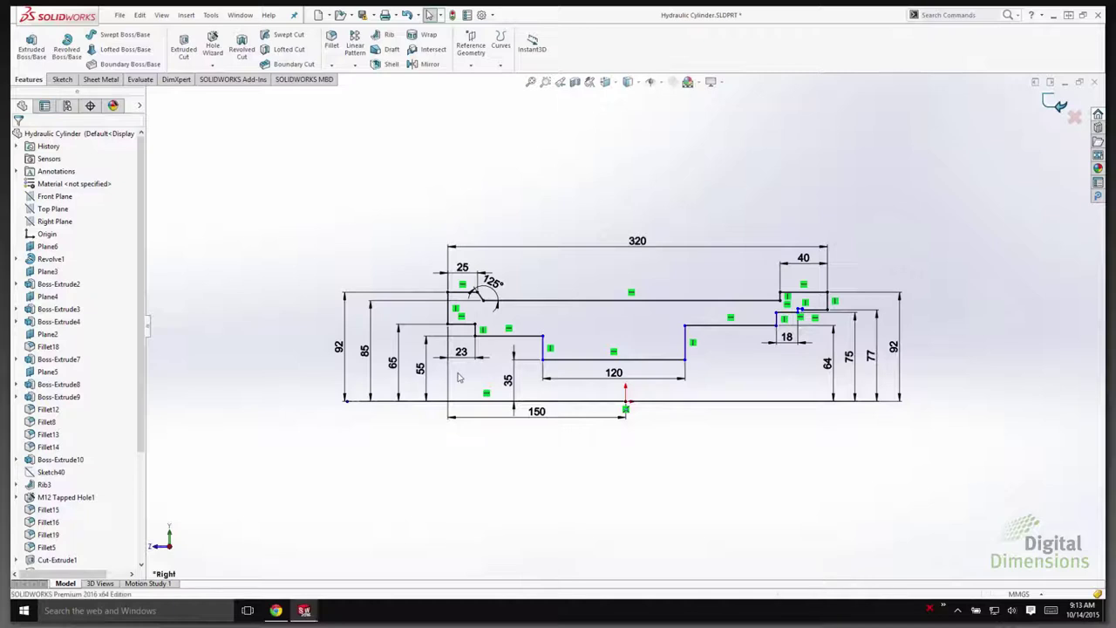
pyautogui.moveTo(474, 379)
pyautogui.mouseDown(button='middle')
pyautogui.moveTo(525, 377)
pyautogui.moveTo(550, 472)
pyautogui.mouseUp(button='middle')
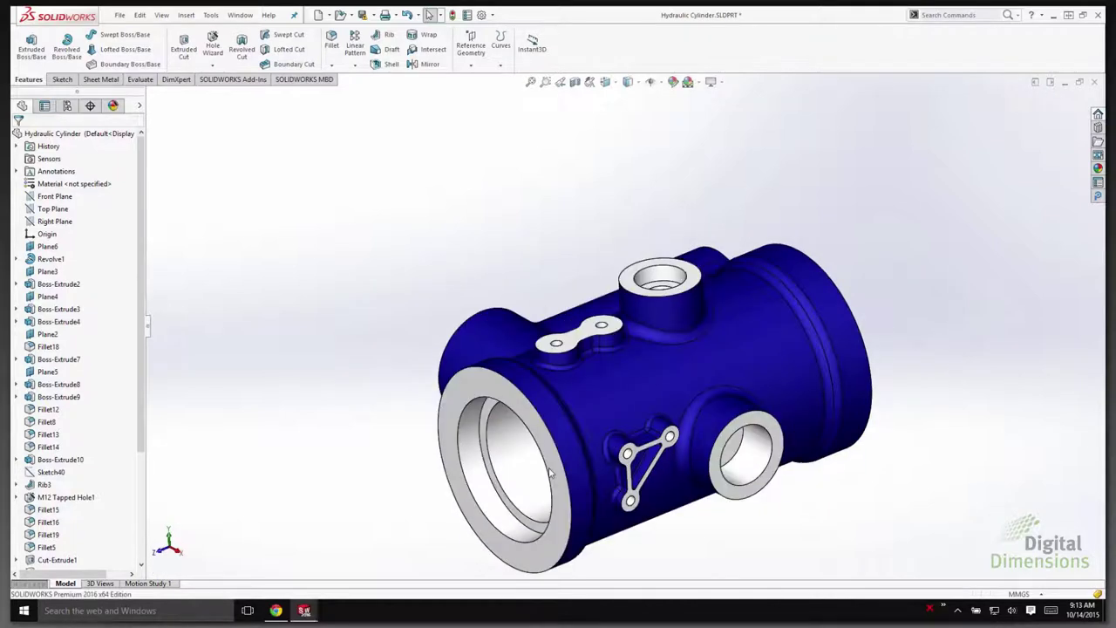
pyautogui.scroll(2, 624, 316)
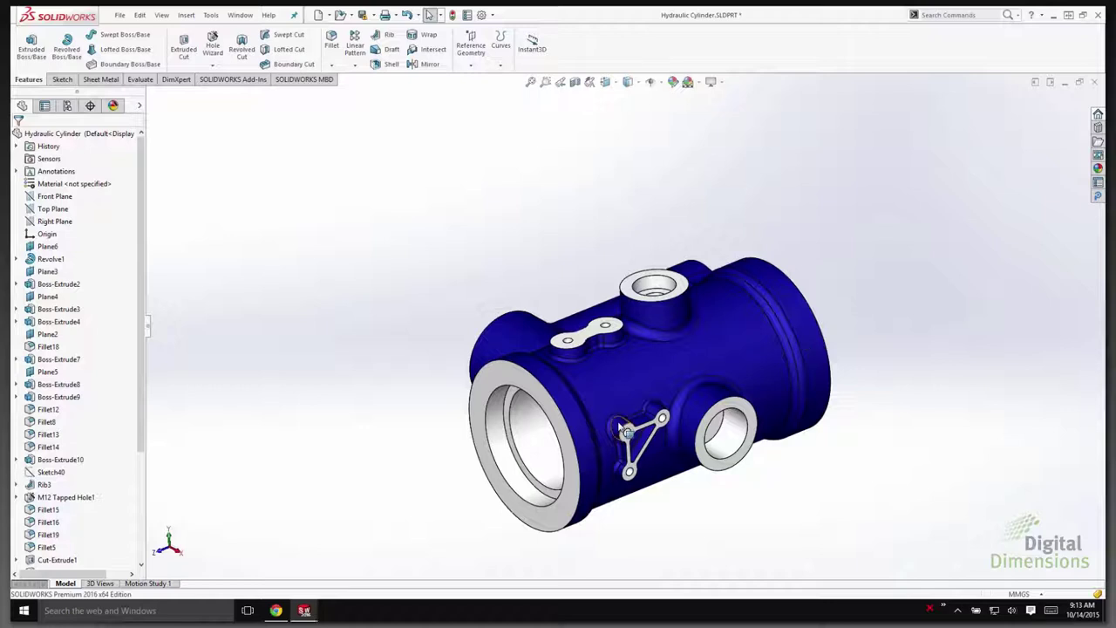
# - Open the sketch of the cut feature on the dumbbell-shaped two-hole pad for editing
pyautogui.click(579, 344)
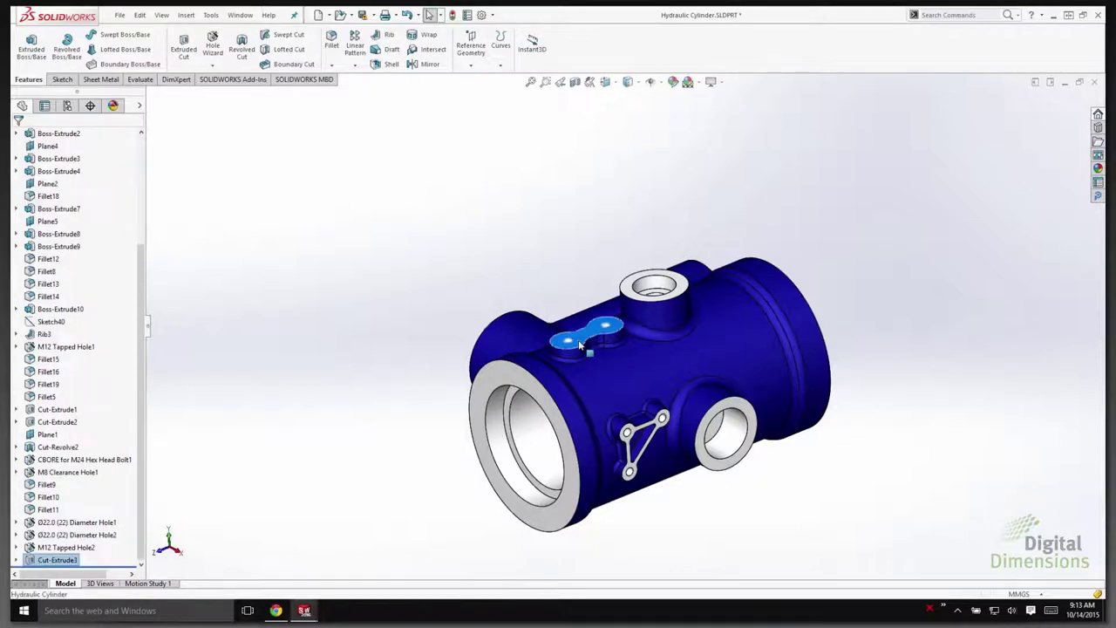
pyautogui.rightClick(579, 345)
pyautogui.click(600, 279)
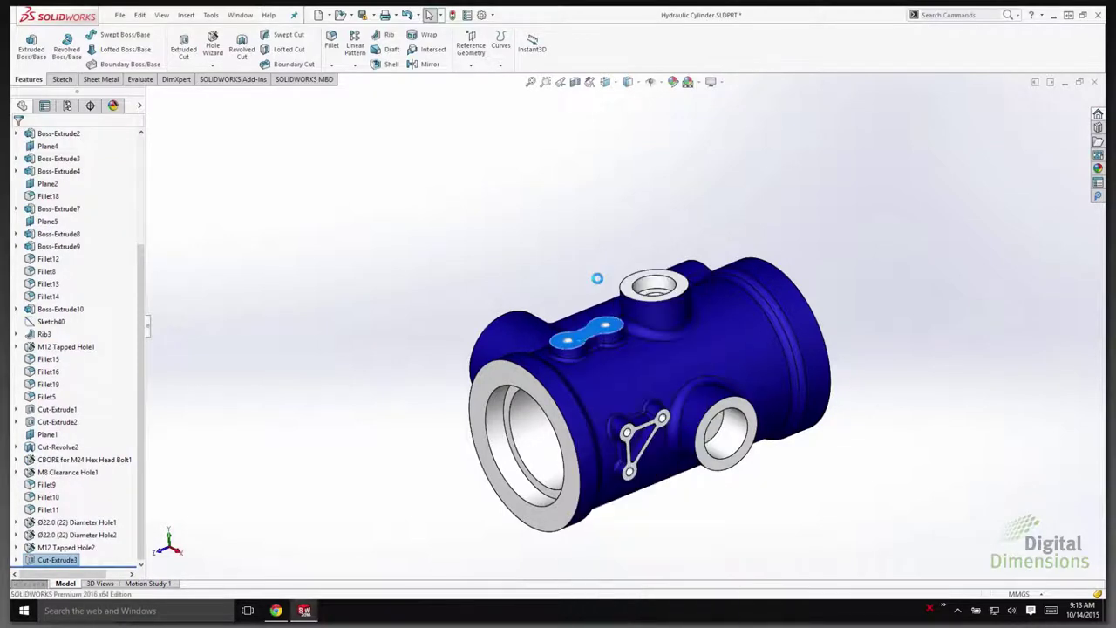
pyautogui.click(576, 337)
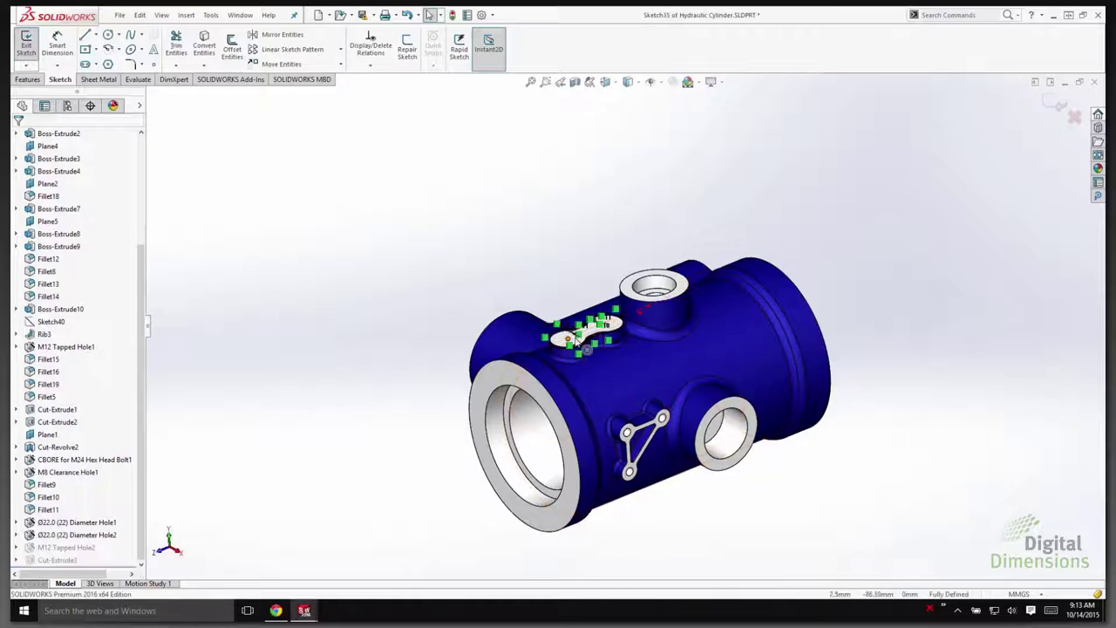
pyautogui.scroll(-3, 576, 340)
pyautogui.scroll(-3, 576, 338)
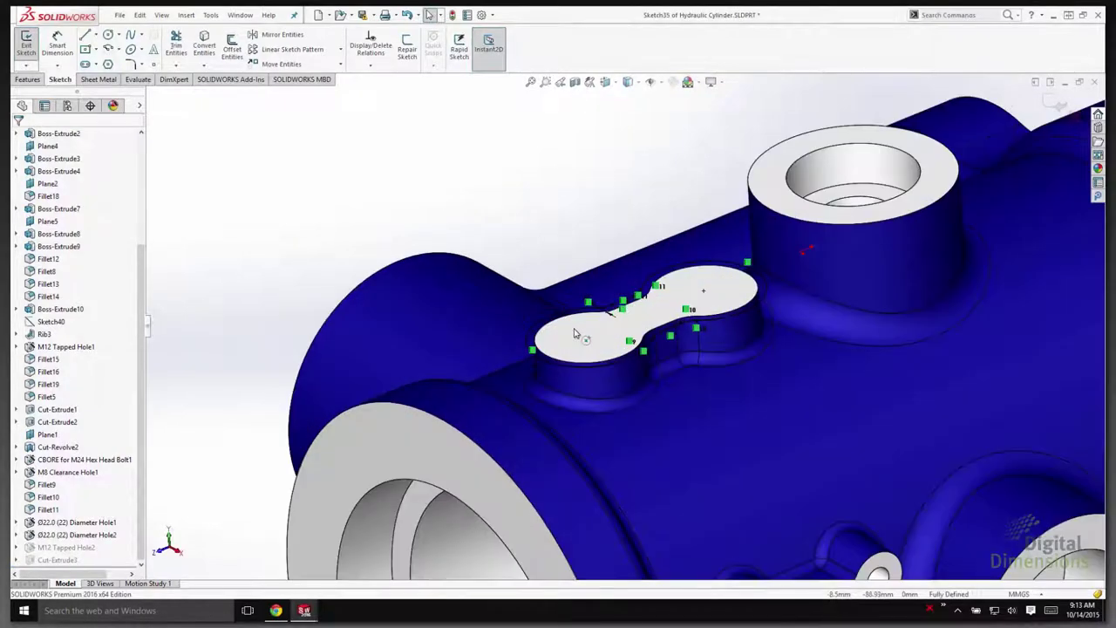
pyautogui.scroll(-3, 575, 334)
pyautogui.moveTo(608, 335)
pyautogui.mouseDown(button='middle')
pyautogui.moveTo(598, 391)
pyautogui.moveTo(660, 282)
pyautogui.mouseUp(button='middle')
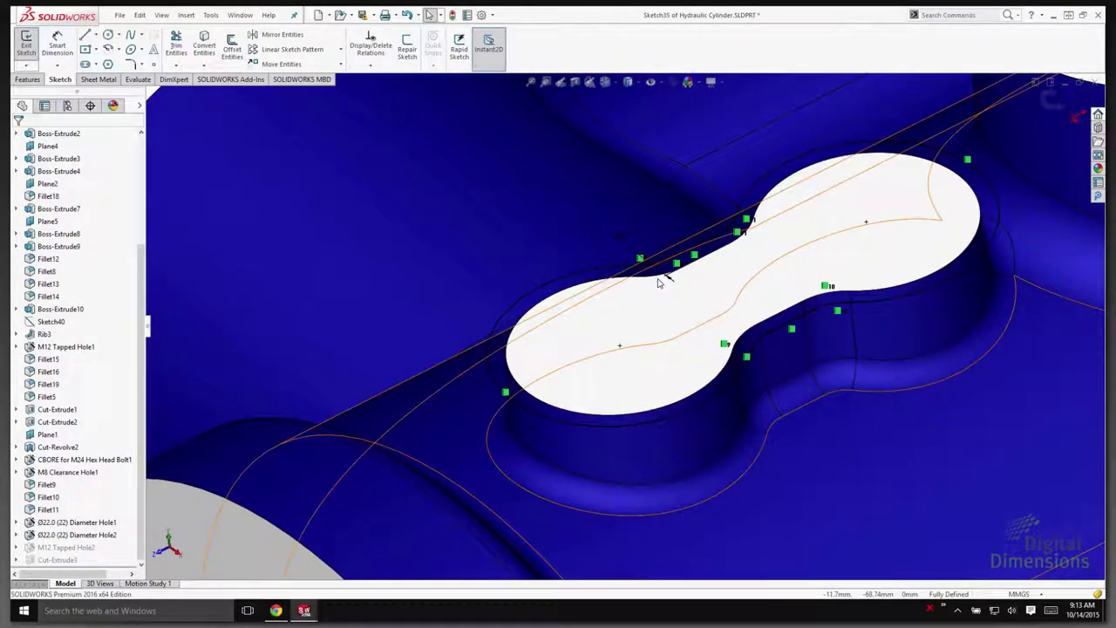
# - Reverse the direction of the cut sketch's 3 mm offset so its profile lies inside the dumbbell-shaped pad's outline
pyautogui.click(660, 282)
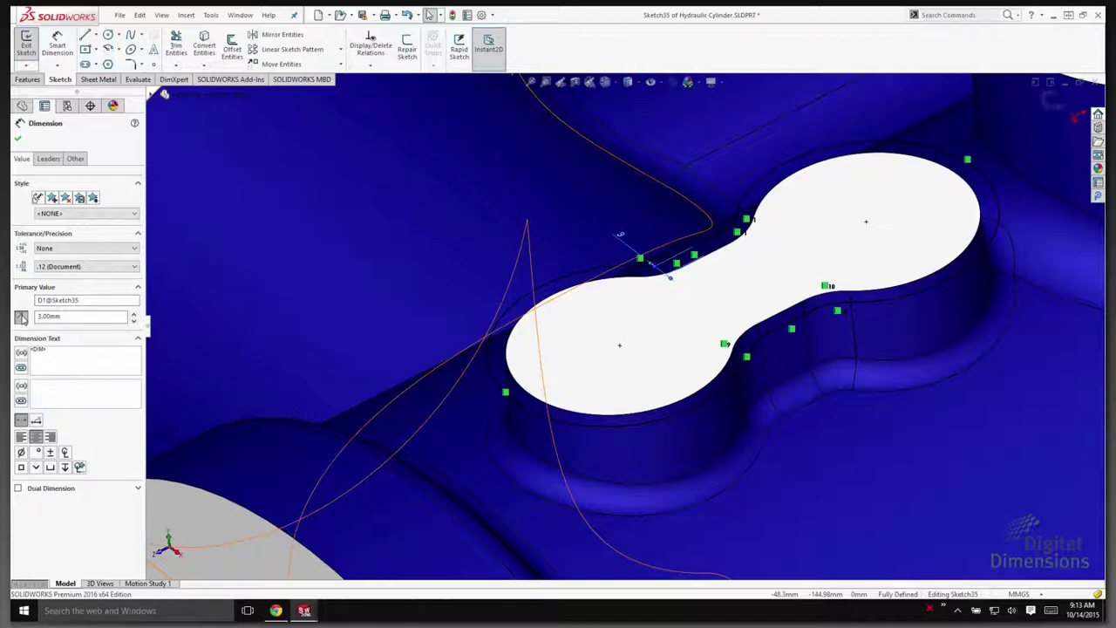
pyautogui.click(21, 317)
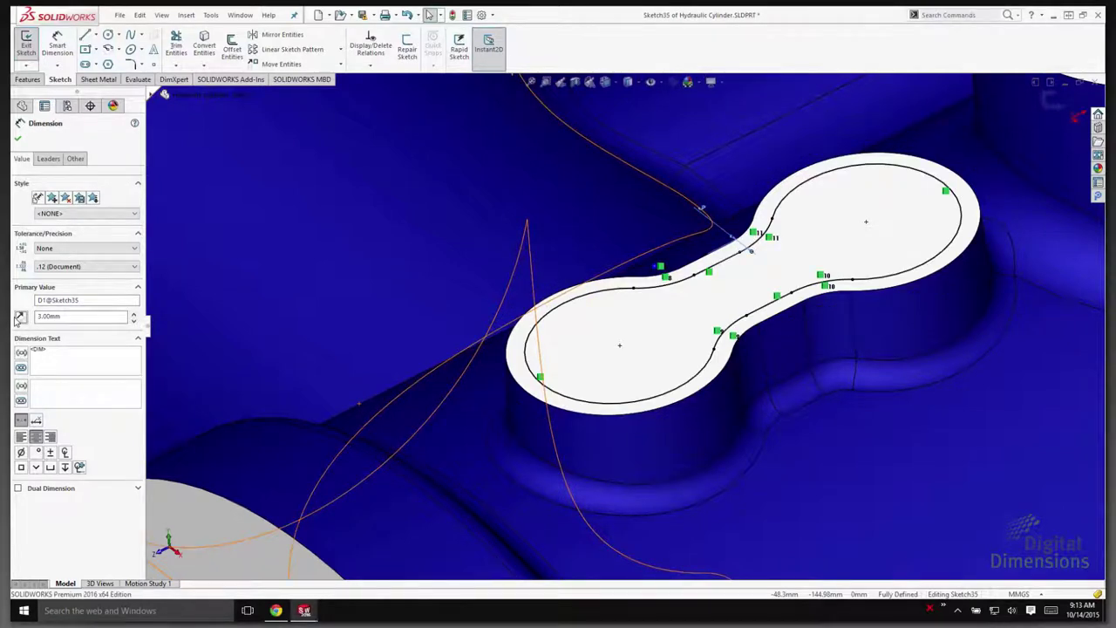
pyautogui.scroll(4, 392, 364)
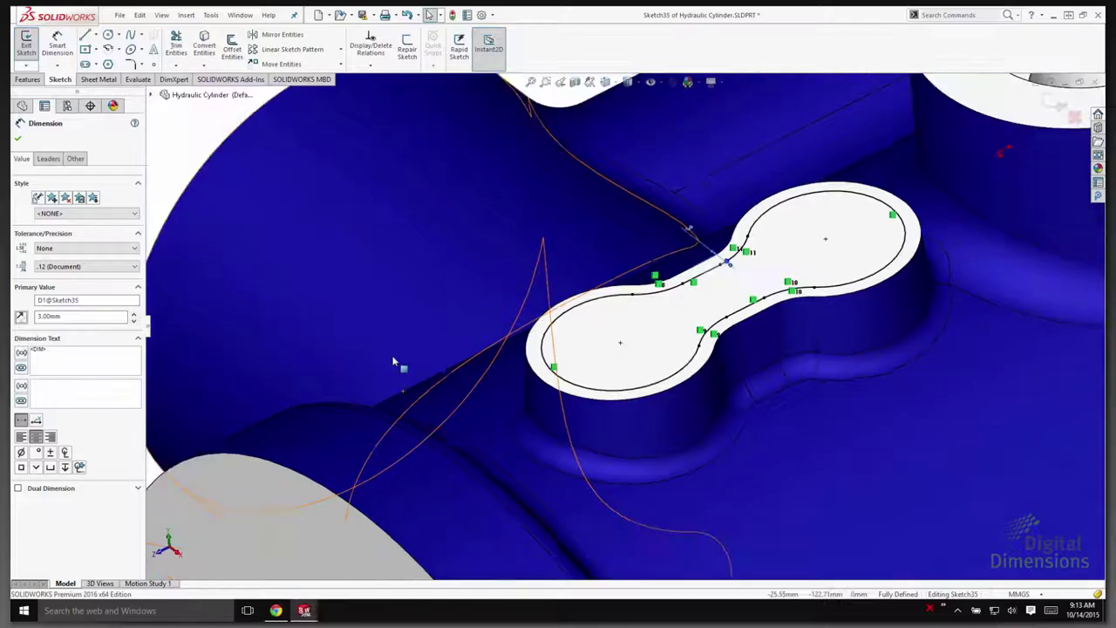
pyautogui.click(409, 373)
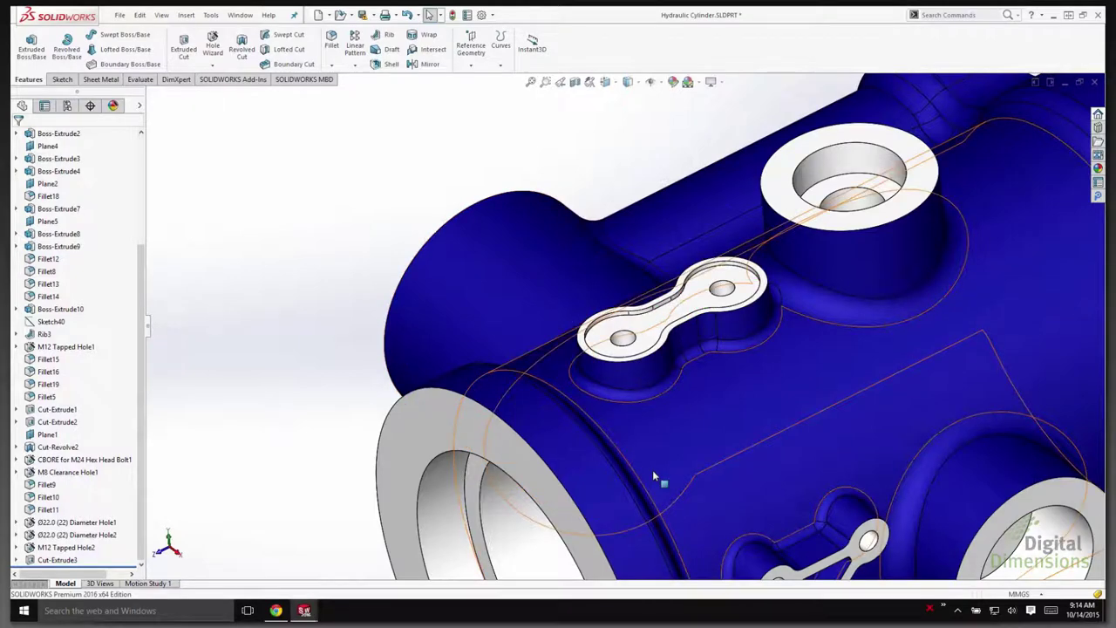
# - View the triangular three-hole boss face straight on and open the sketch of its extrude feature for editing
pyautogui.scroll(4, 652, 470)
pyautogui.scroll(-3, 718, 481)
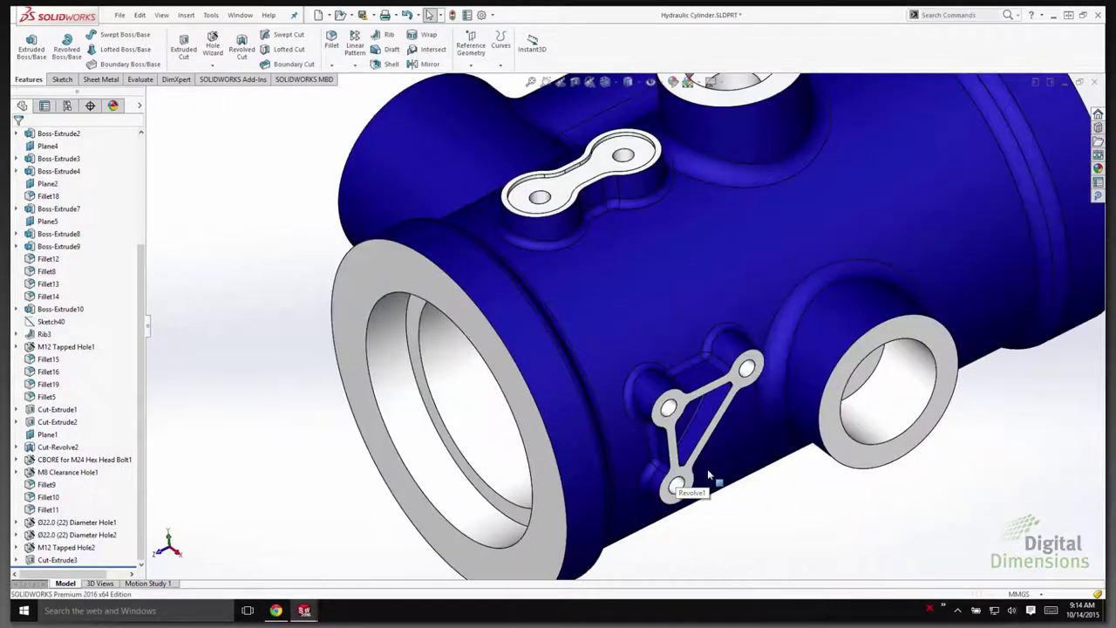
pyautogui.scroll(-3, 708, 475)
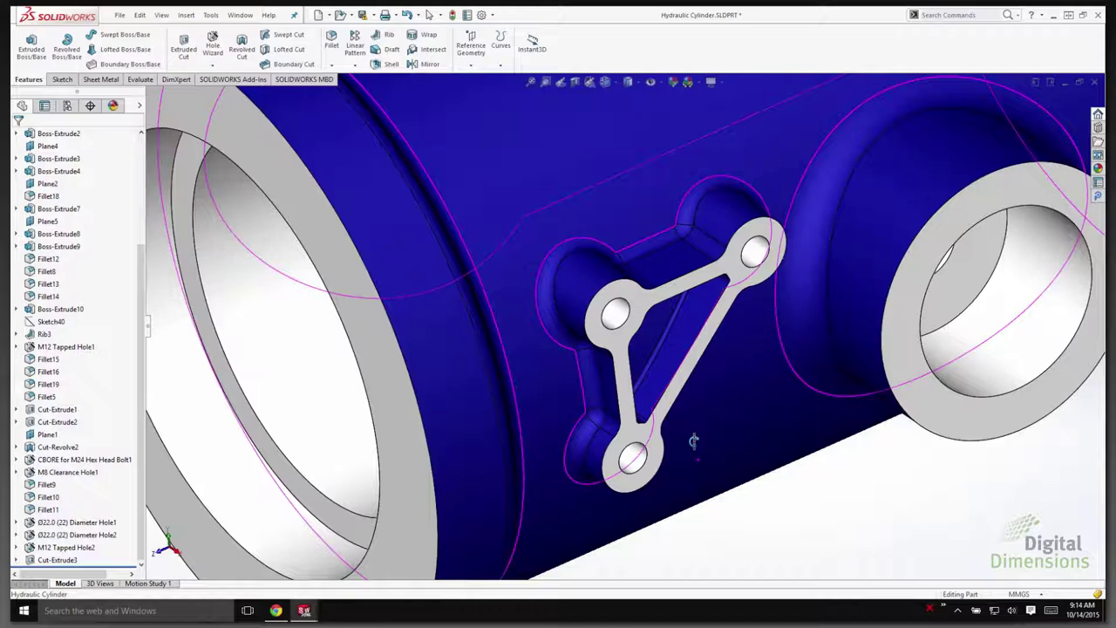
pyautogui.moveTo(693, 441); pyautogui.dragTo(691, 249, button='middle')
pyautogui.click(691, 242)
pyautogui.hotkey('ctrl', '8')
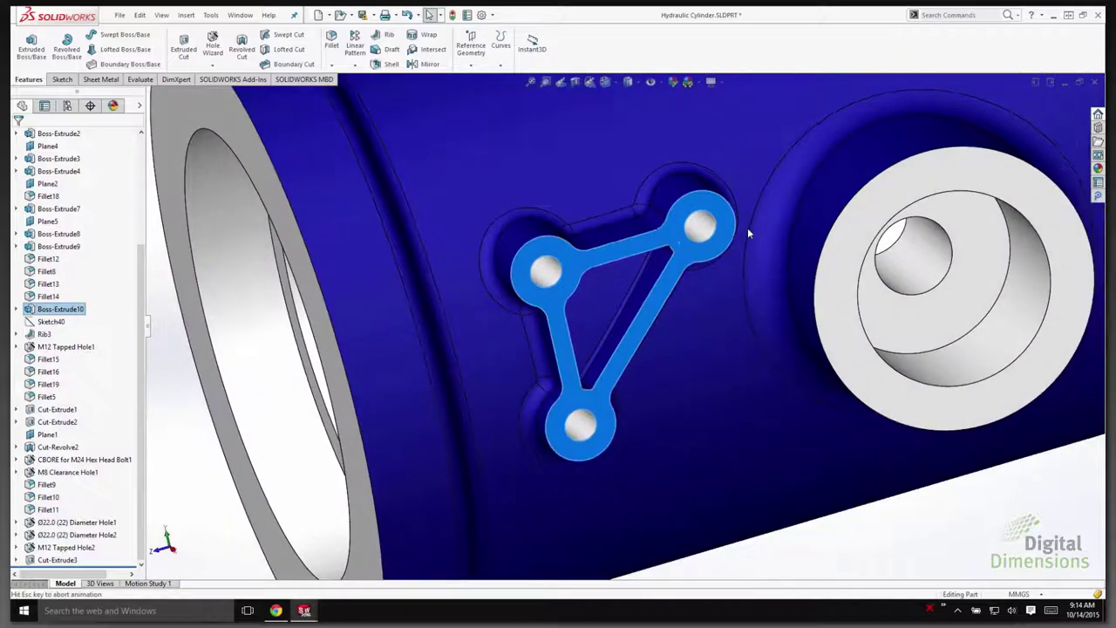
pyautogui.rightClick(460, 315)
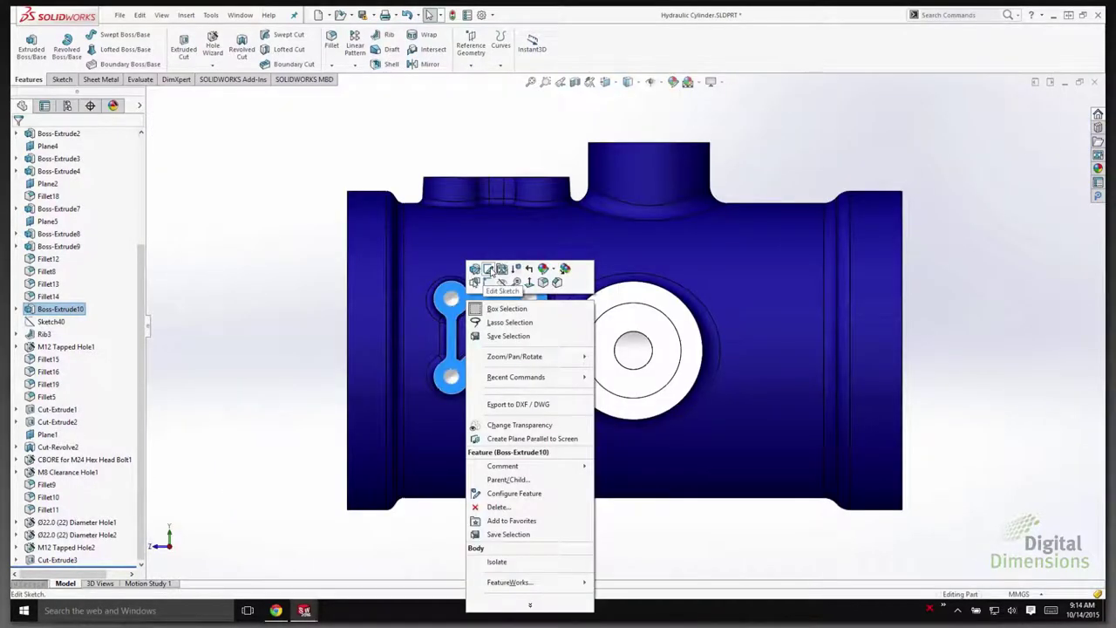
pyautogui.click(489, 268)
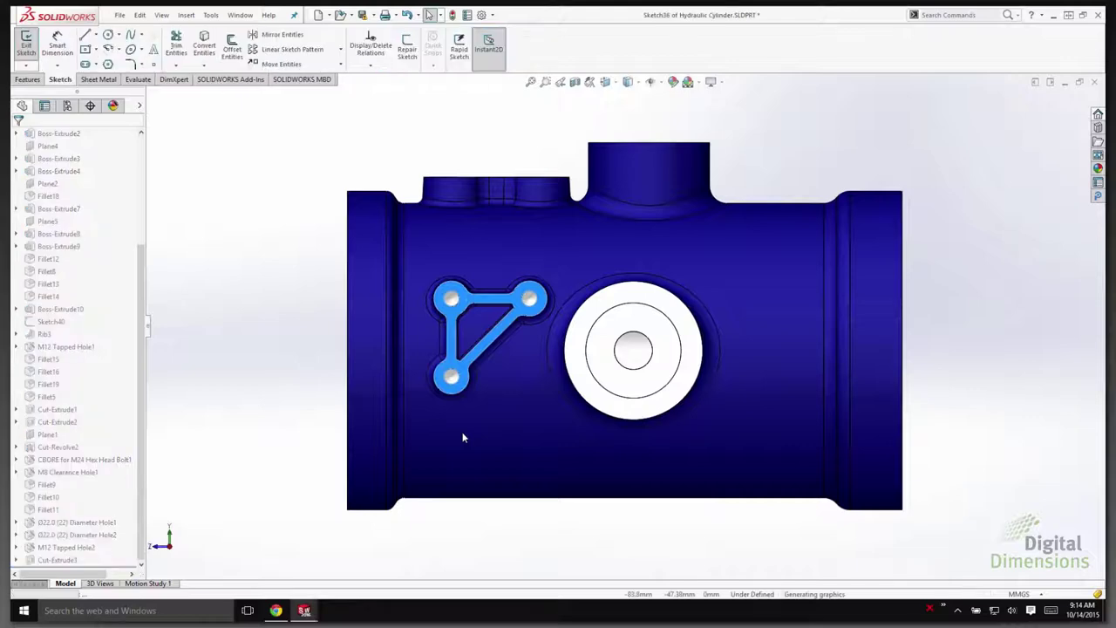
pyautogui.scroll(-2, 341, 376)
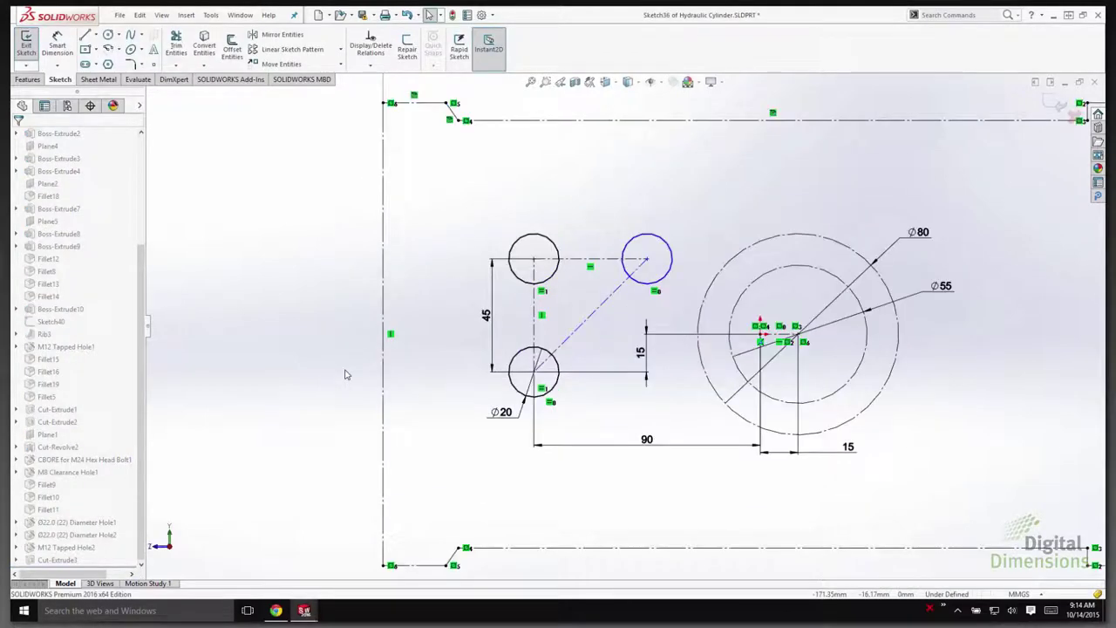
pyautogui.scroll(-2, 389, 336)
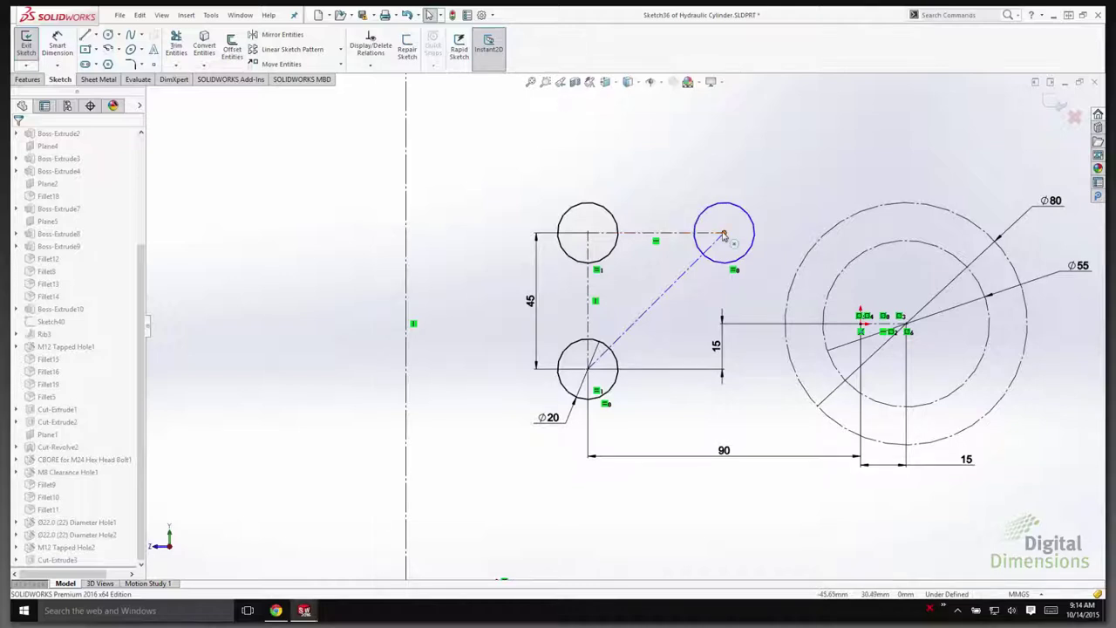
# - Turn on Detach Segment On Drag for the horizontal construction line between the two upper Ø20 circles
pyautogui.click(588, 234)
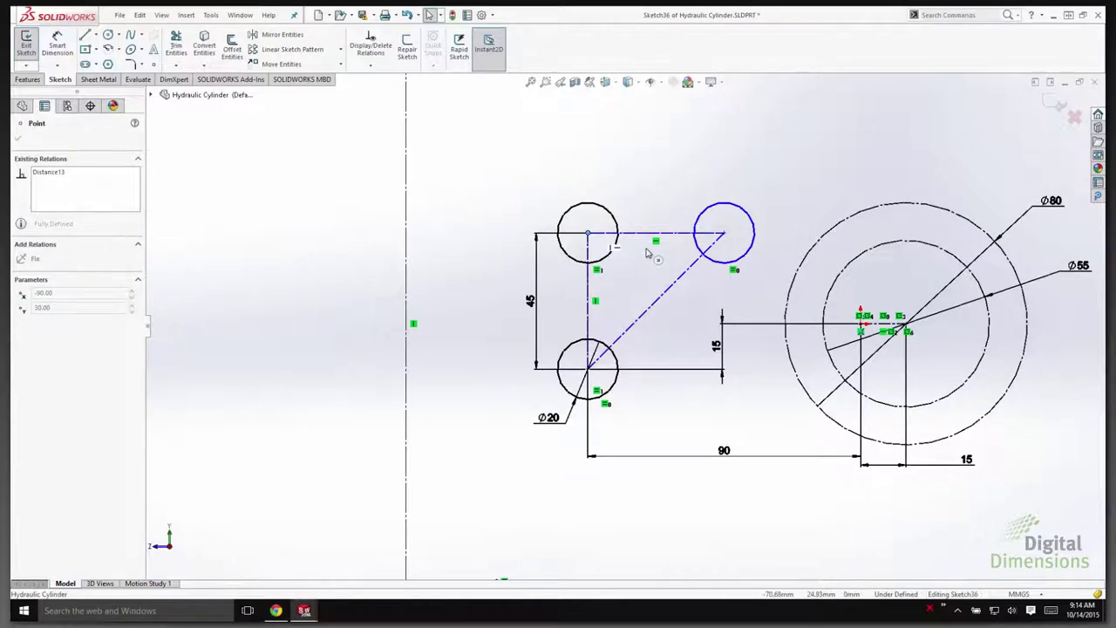
pyautogui.click(647, 234)
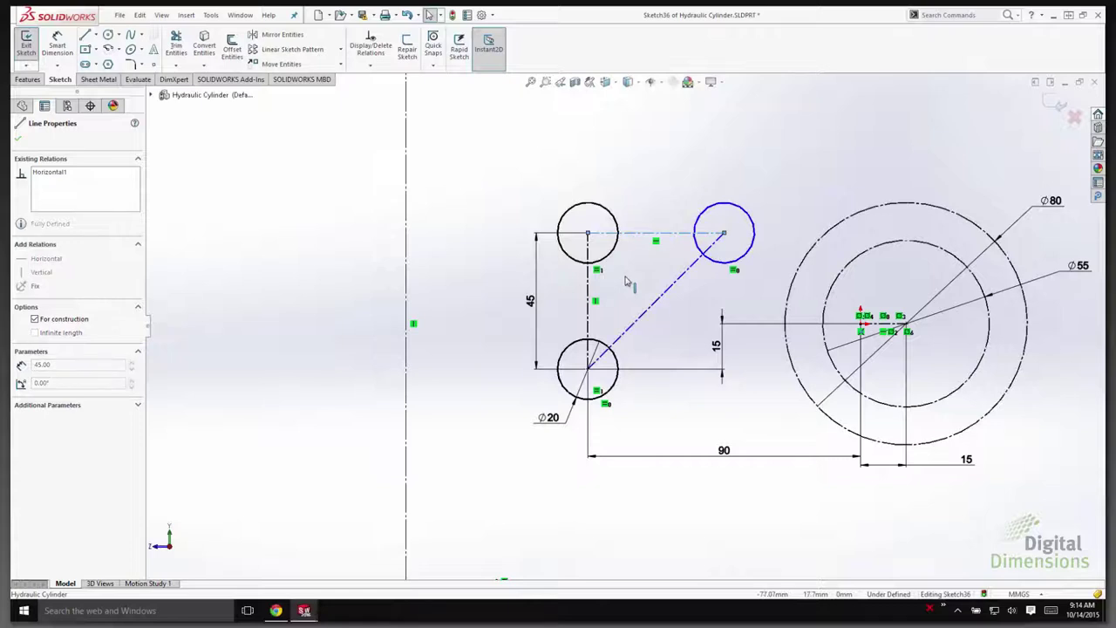
pyautogui.click(640, 233)
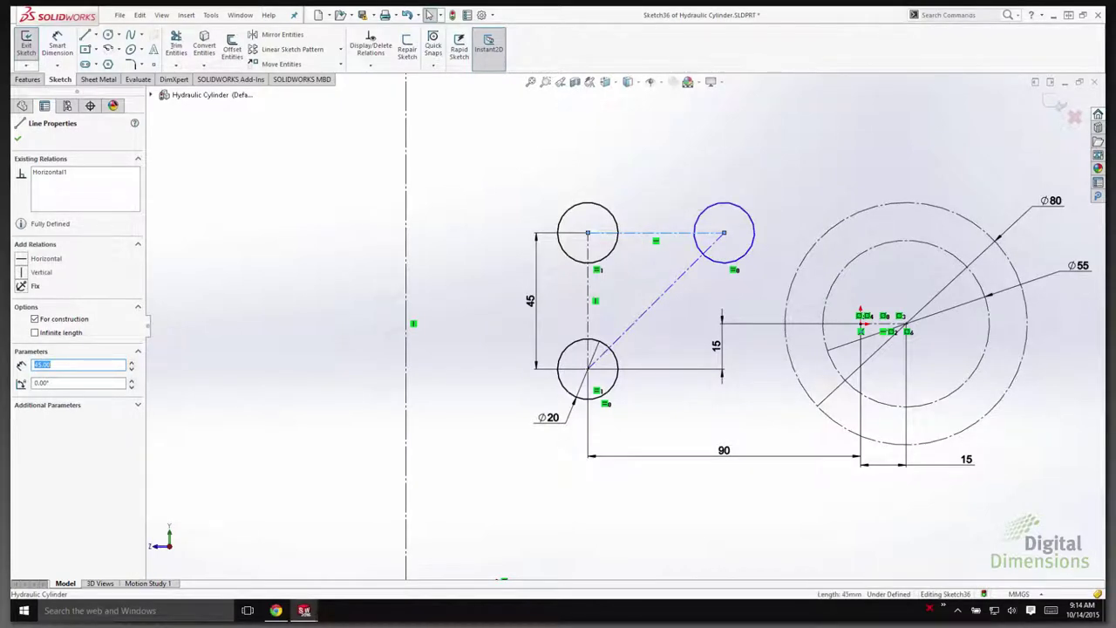
pyautogui.rightClick(642, 268)
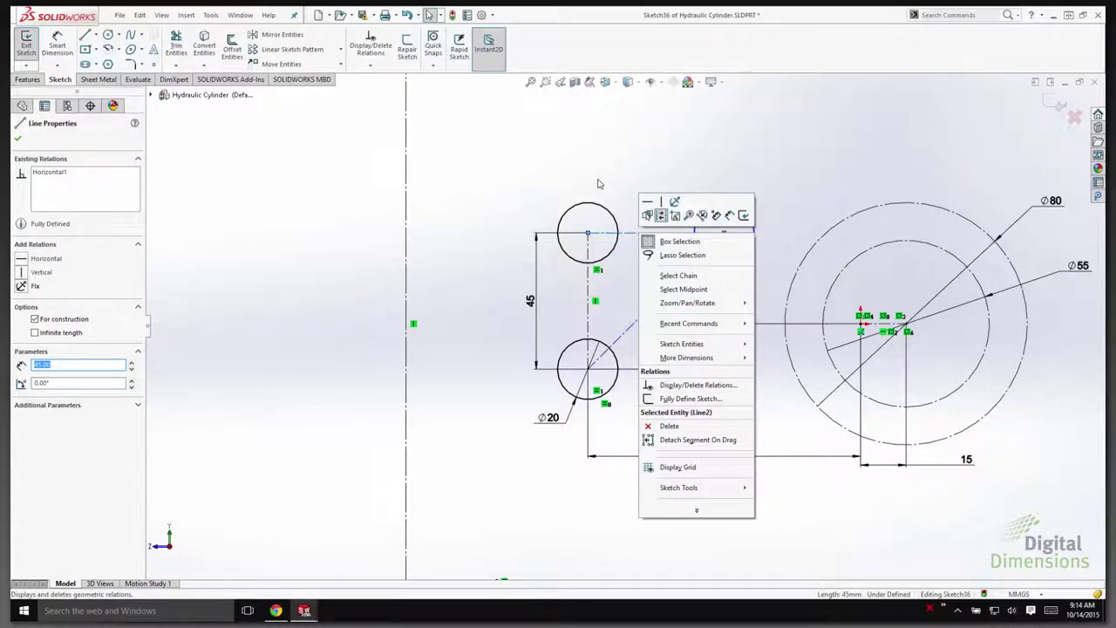
pyautogui.click(674, 443)
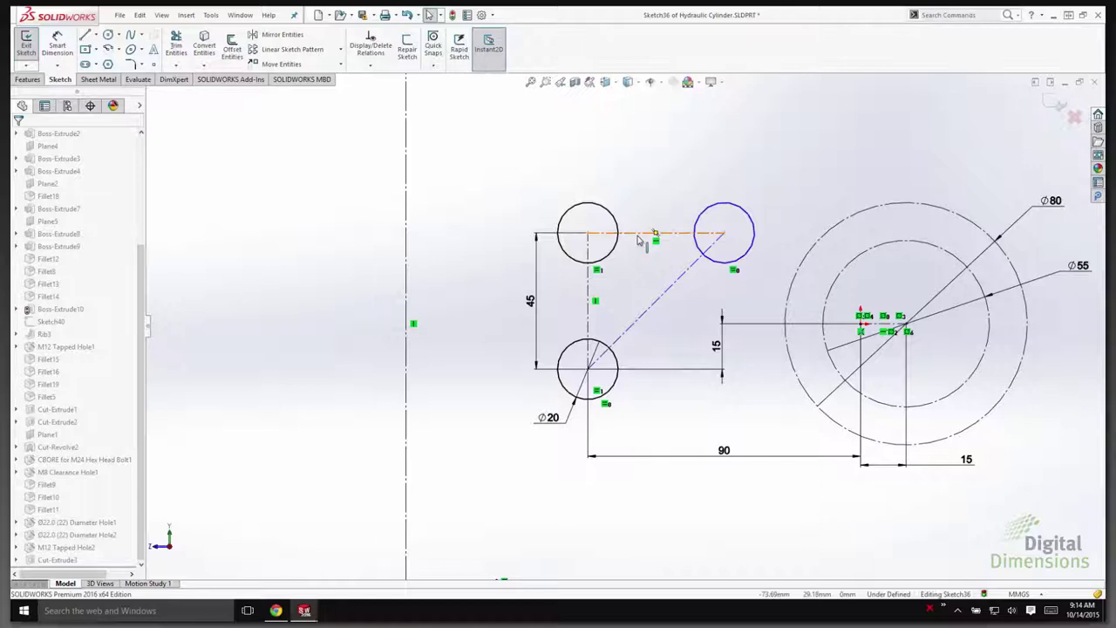
pyautogui.press('s')
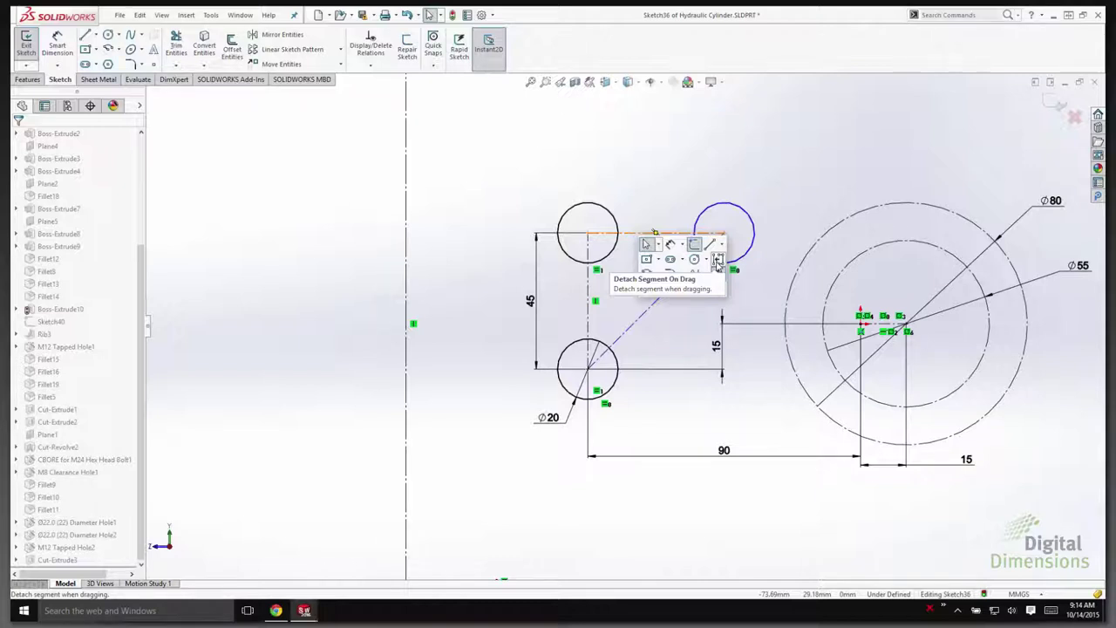
pyautogui.click(717, 260)
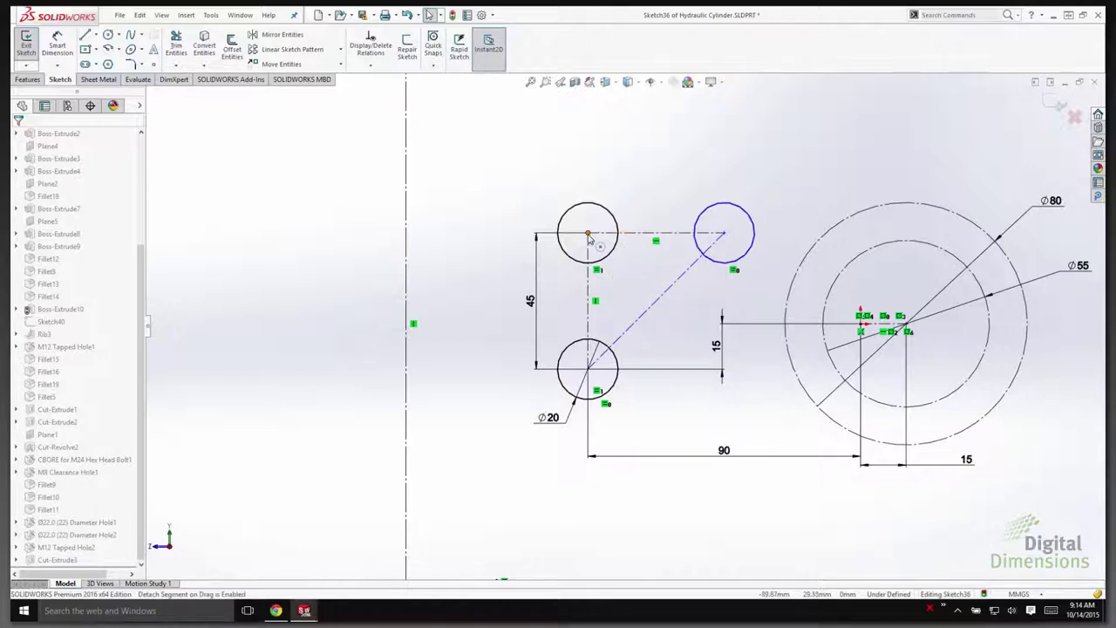
pyautogui.click(588, 233)
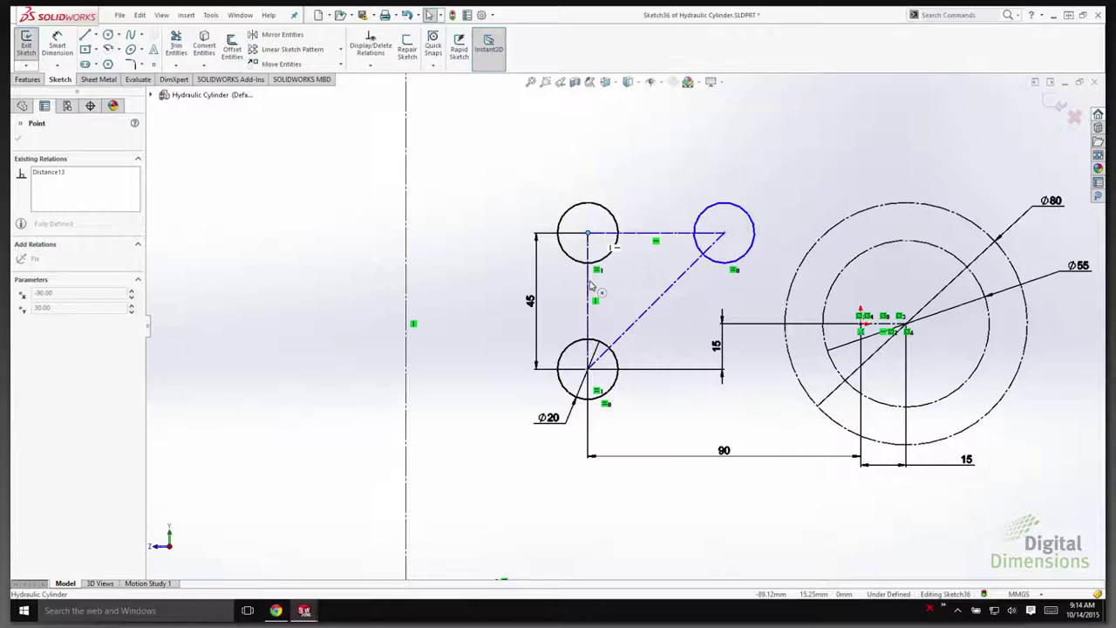
pyautogui.click(588, 234)
pyautogui.click(612, 234)
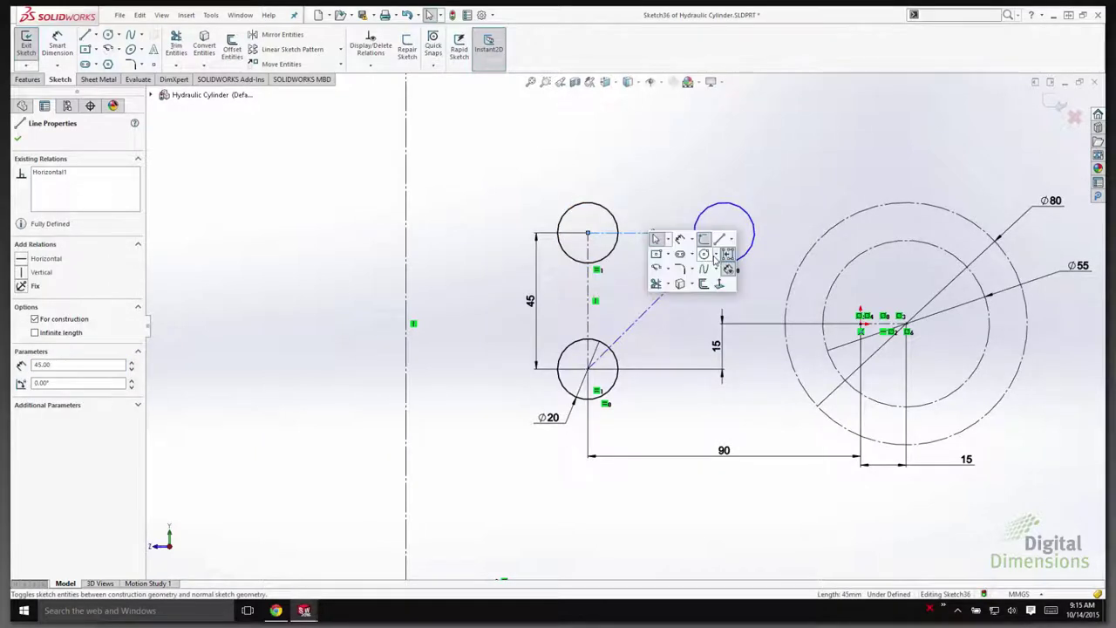
pyautogui.rightClick(638, 235)
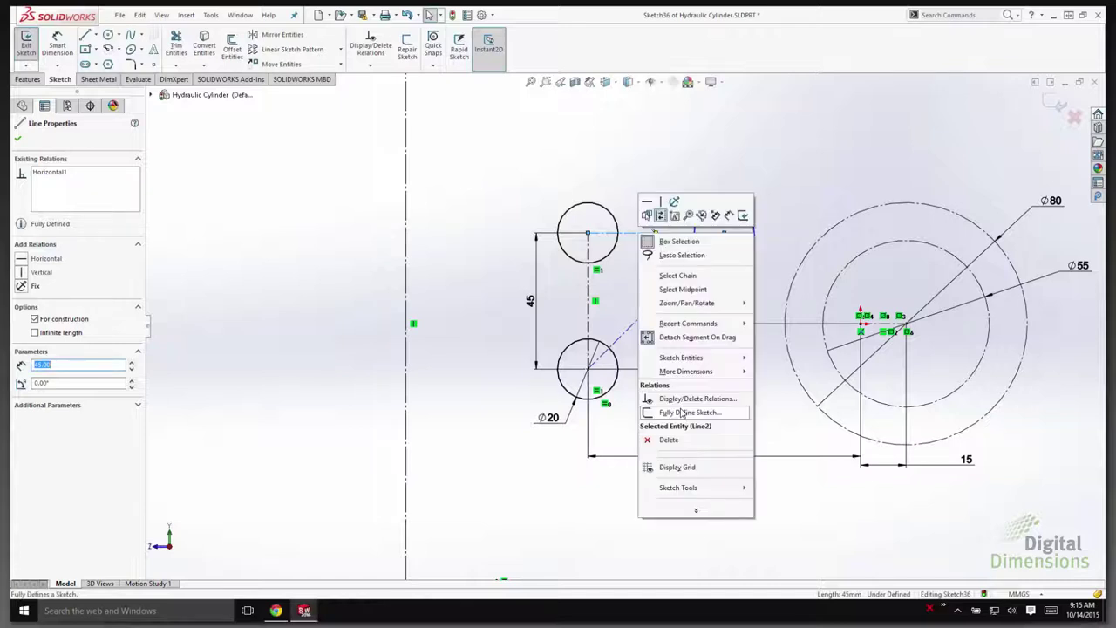
pyautogui.press('Escape')
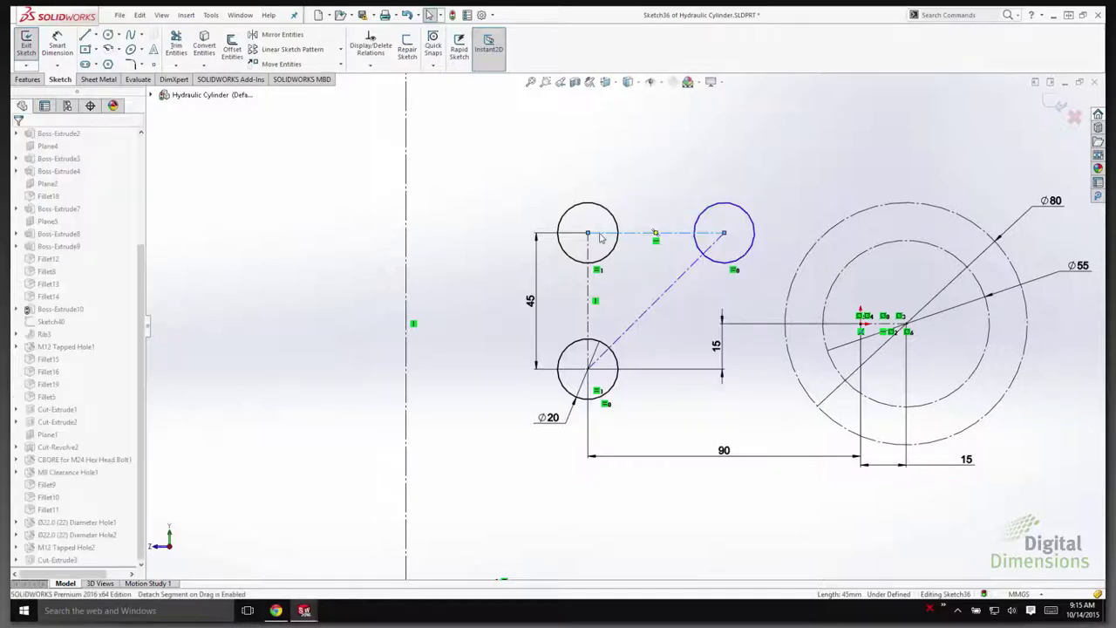
# - Reattach the horizontal construction line's end from the upper circle's center to the vertical line's midpoint, and move the blue circle's center to about X -52.6 mm
pyautogui.click(589, 234)
pyautogui.moveTo(596, 236); pyautogui.dragTo(598, 304)
pyautogui.click(589, 235)
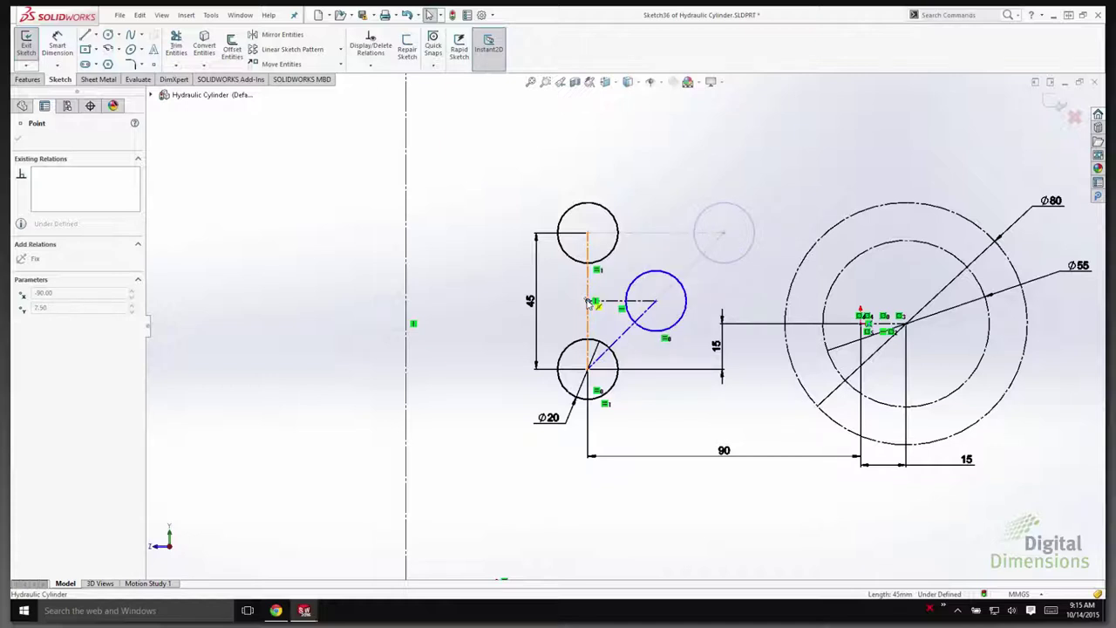
pyautogui.moveTo(589, 305); pyautogui.dragTo(589, 304)
pyautogui.moveTo(658, 310); pyautogui.dragTo(701, 302)
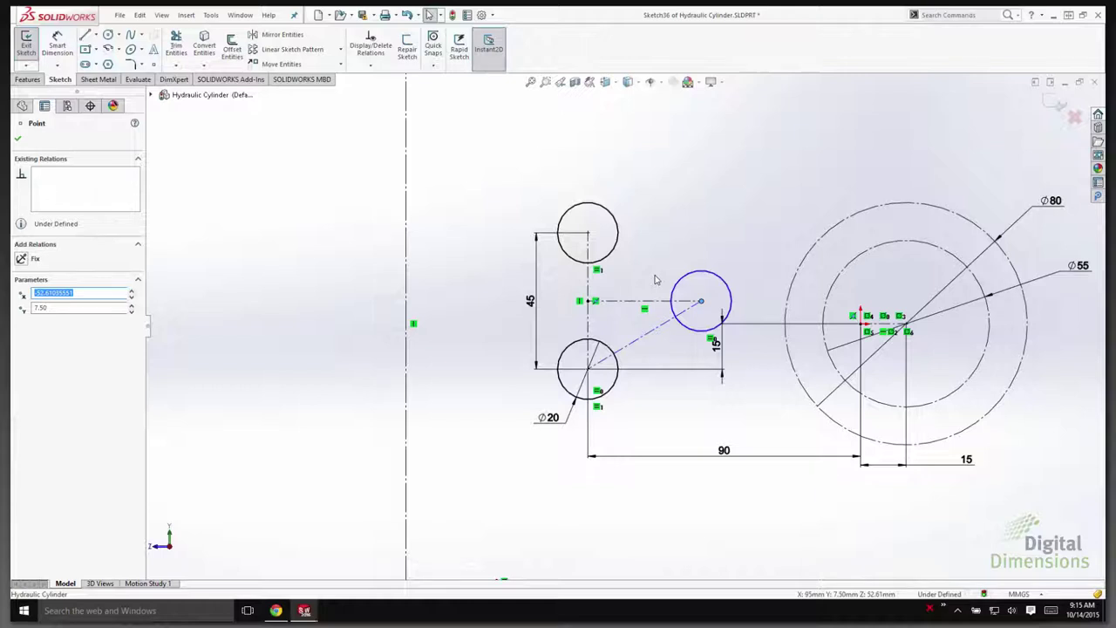
pyautogui.click(1057, 106)
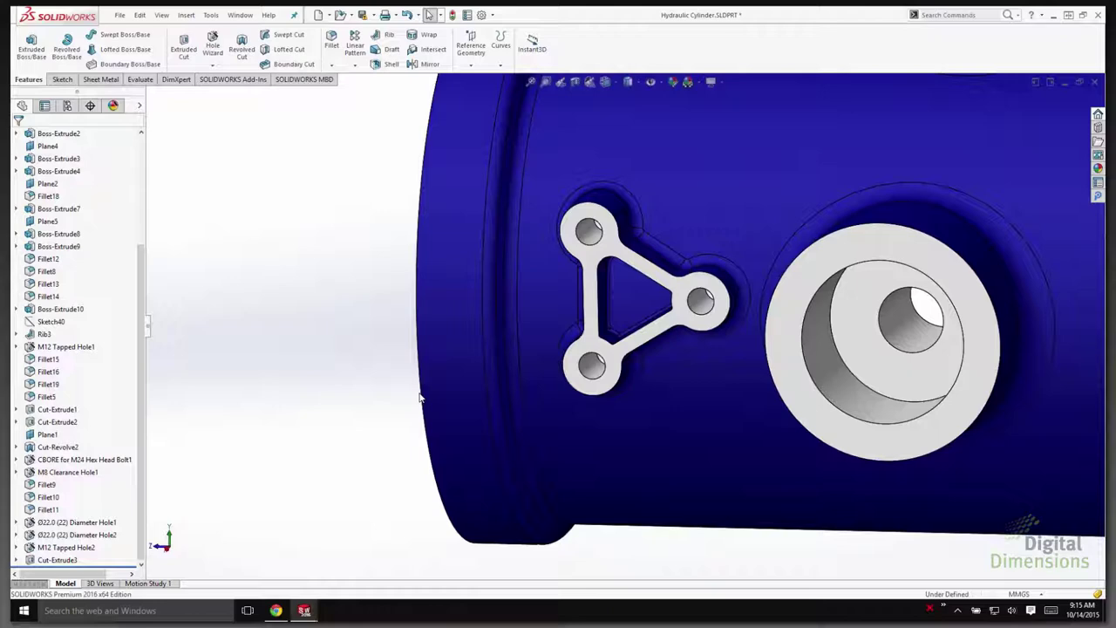
# - View the cylinder's ring-shaped end face straight on and start placing a Hole Wizard hole on it
pyautogui.scroll(5, 444, 379)
pyautogui.moveTo(446, 369); pyautogui.dragTo(602, 366, button='middle')
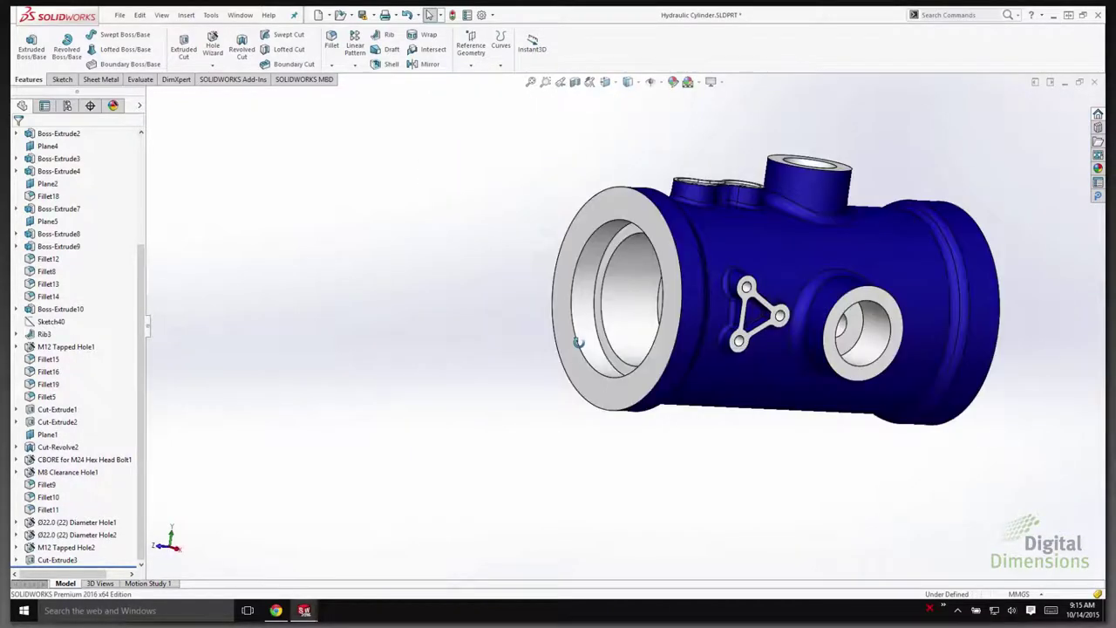
pyautogui.click(673, 214)
pyautogui.rightClick(672, 214)
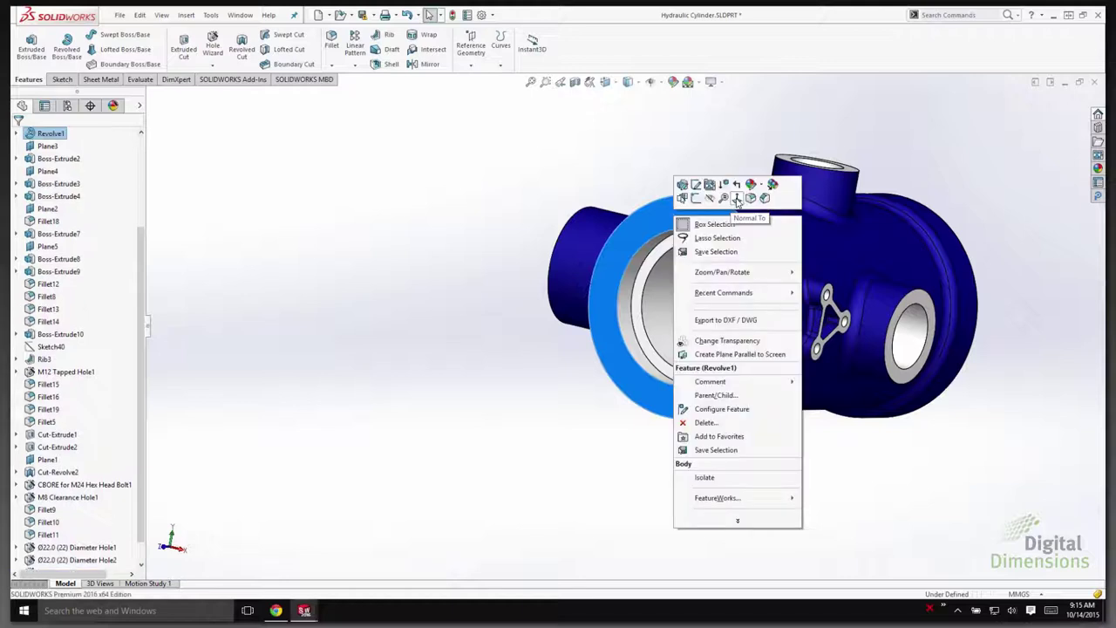
pyautogui.click(737, 200)
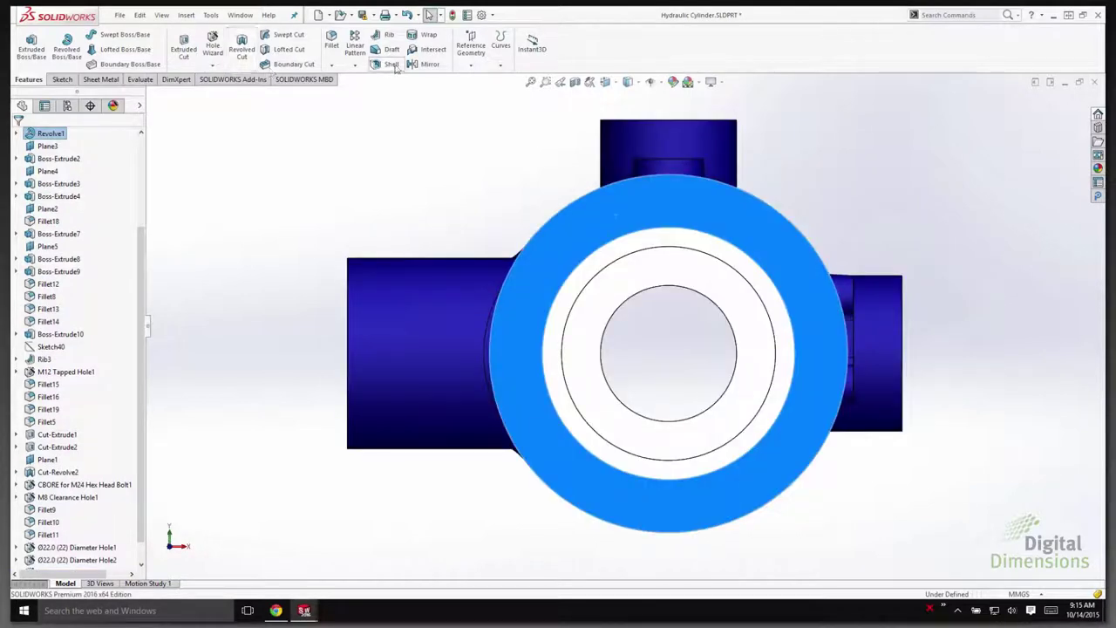
pyautogui.click(212, 45)
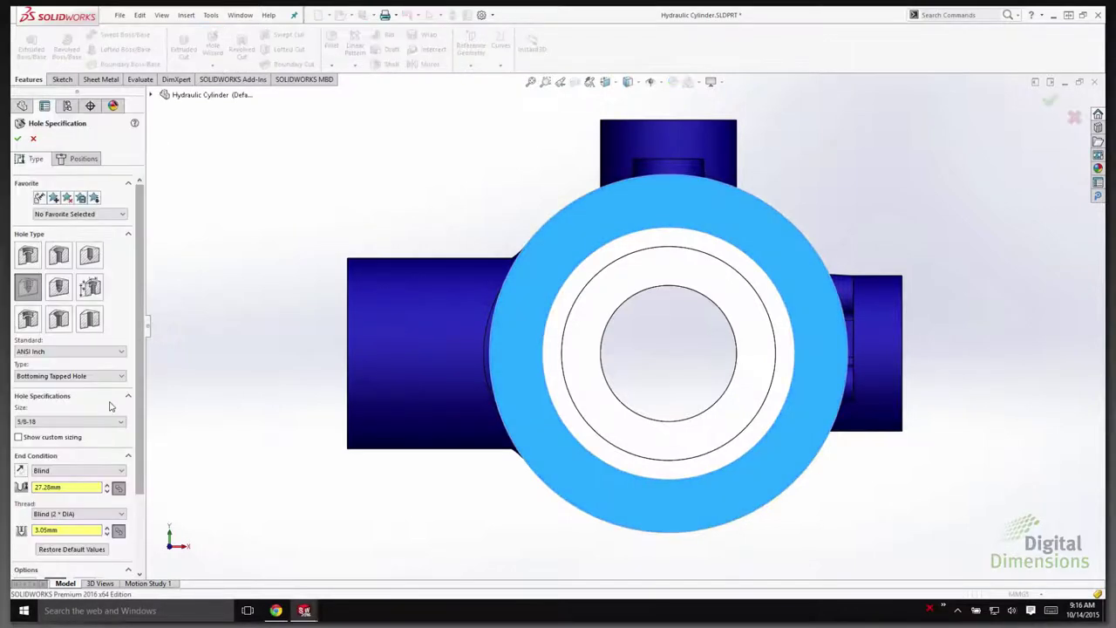
pyautogui.click(82, 159)
pyautogui.click(561, 262)
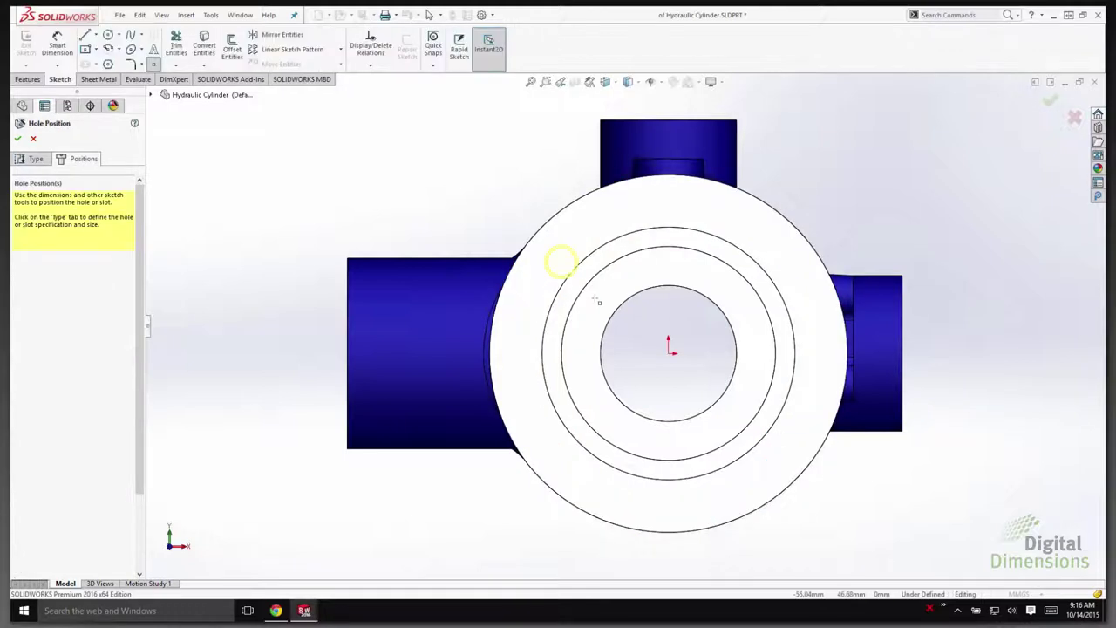
# - Sketch a circle of about 76.6 mm radius centered on the origin within the end face's outer ring and select it
pyautogui.click(108, 35)
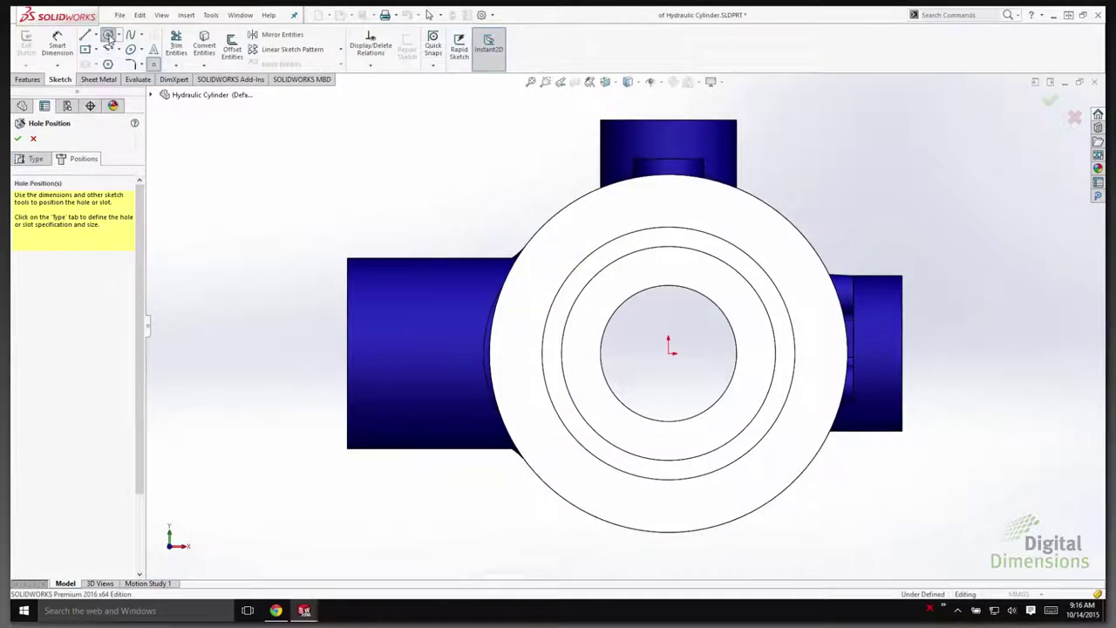
pyautogui.click(668, 348)
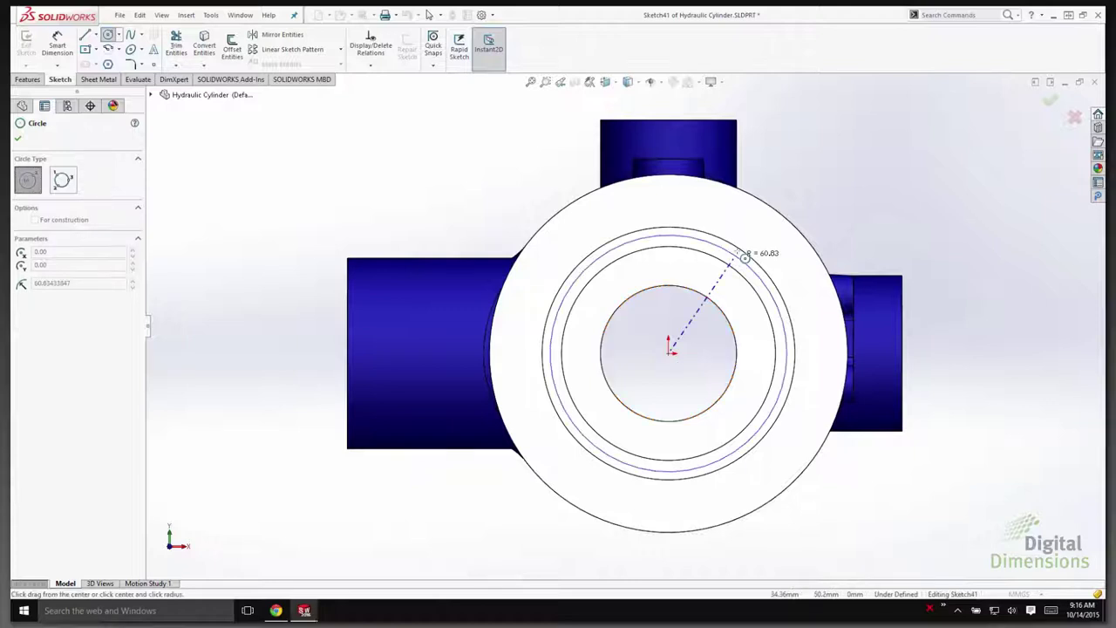
pyautogui.click(755, 234)
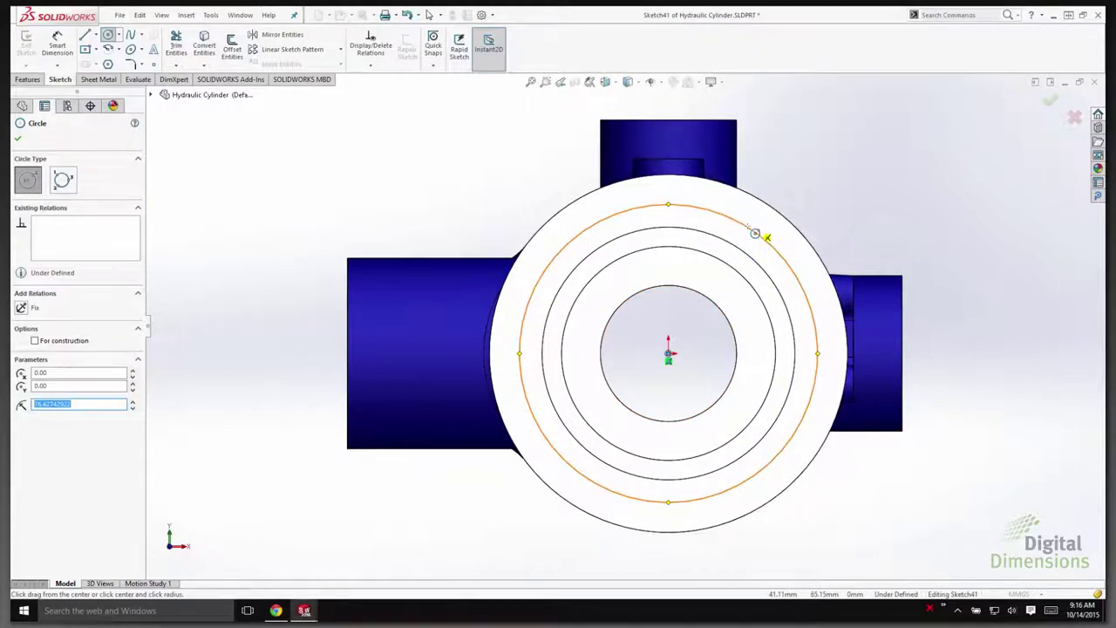
pyautogui.press('Escape')
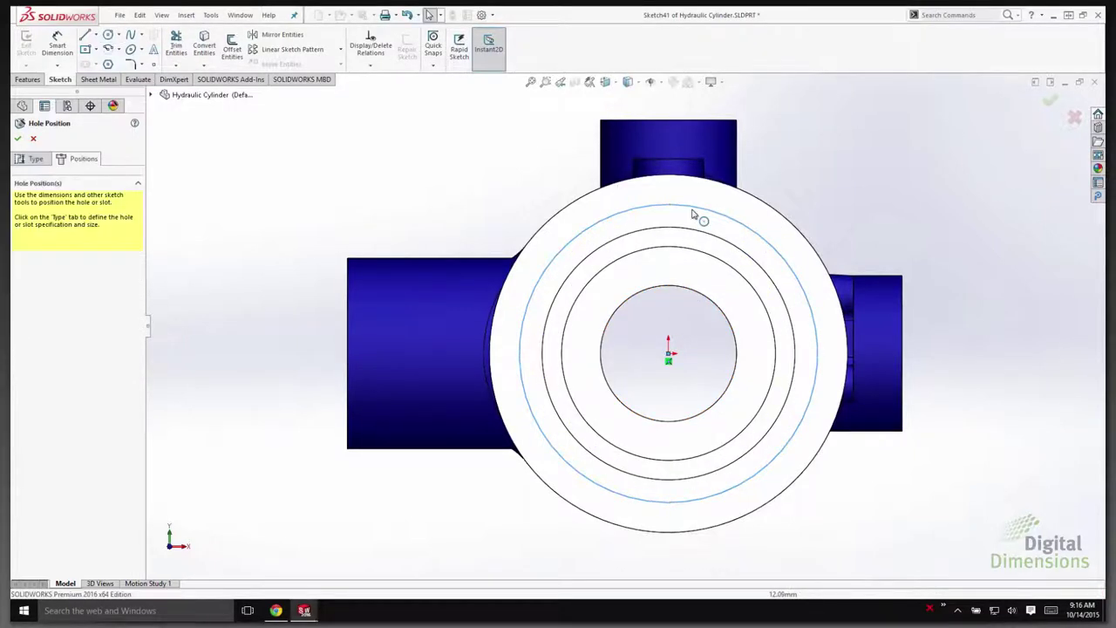
pyautogui.click(694, 213)
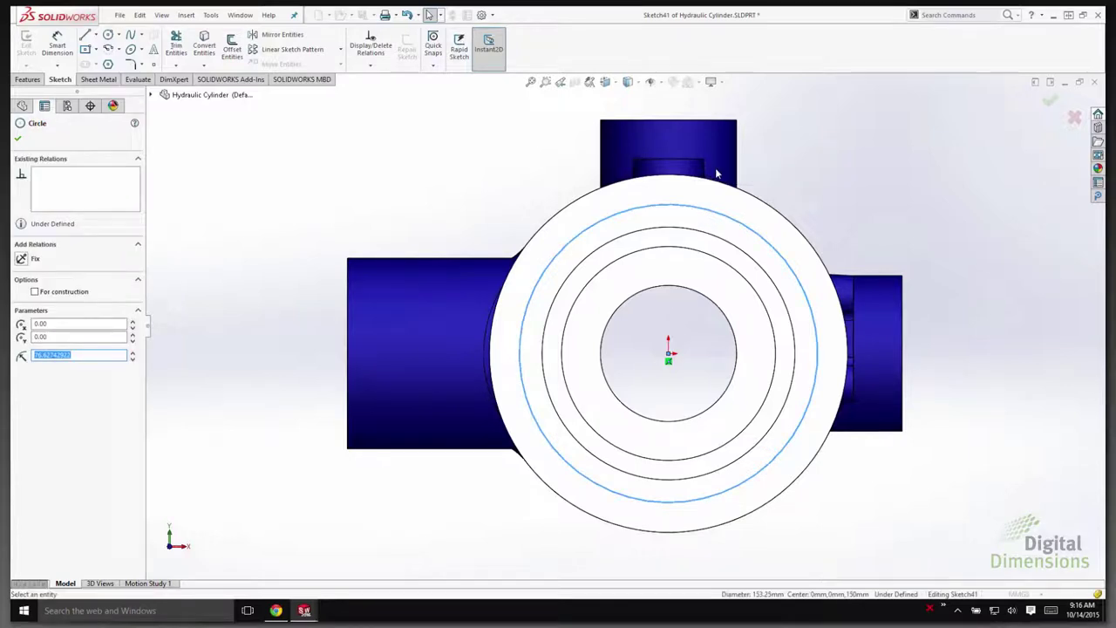
# - Make the circle construction geometry and use the Segment tool to place six equally spaced sketch points on it
pyautogui.press('Escape')
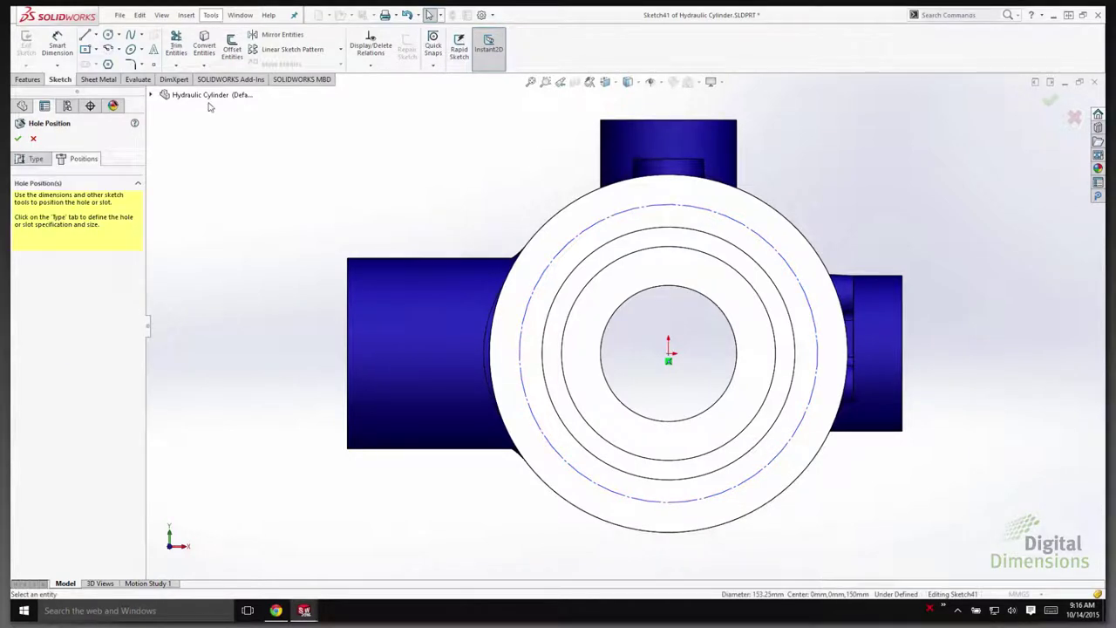
pyautogui.click(211, 15)
pyautogui.moveTo(250, 275)
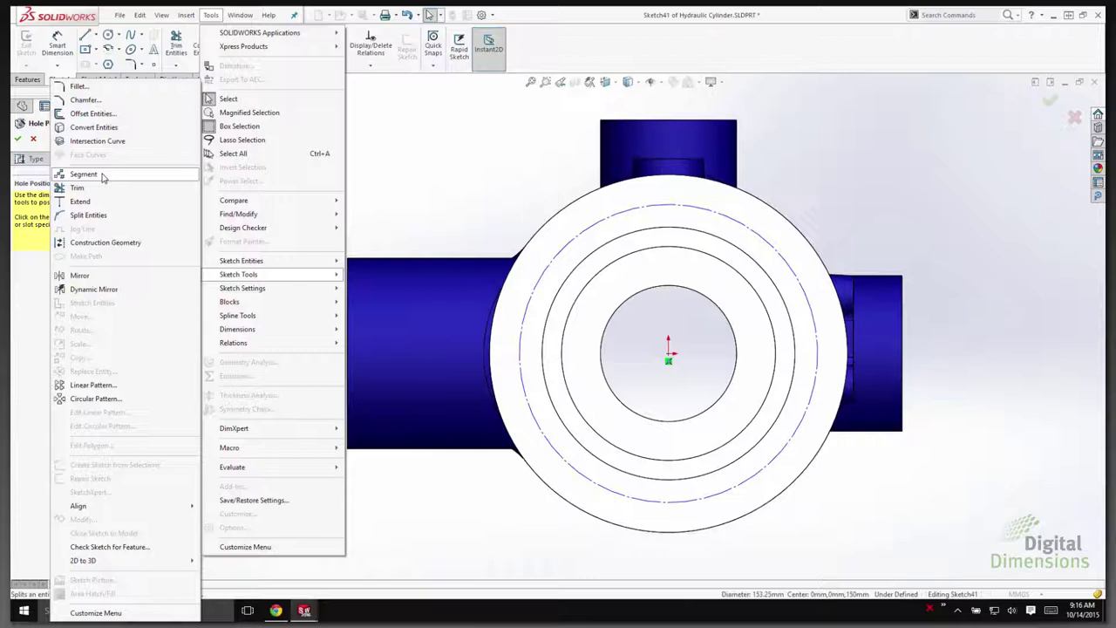
pyautogui.click(108, 176)
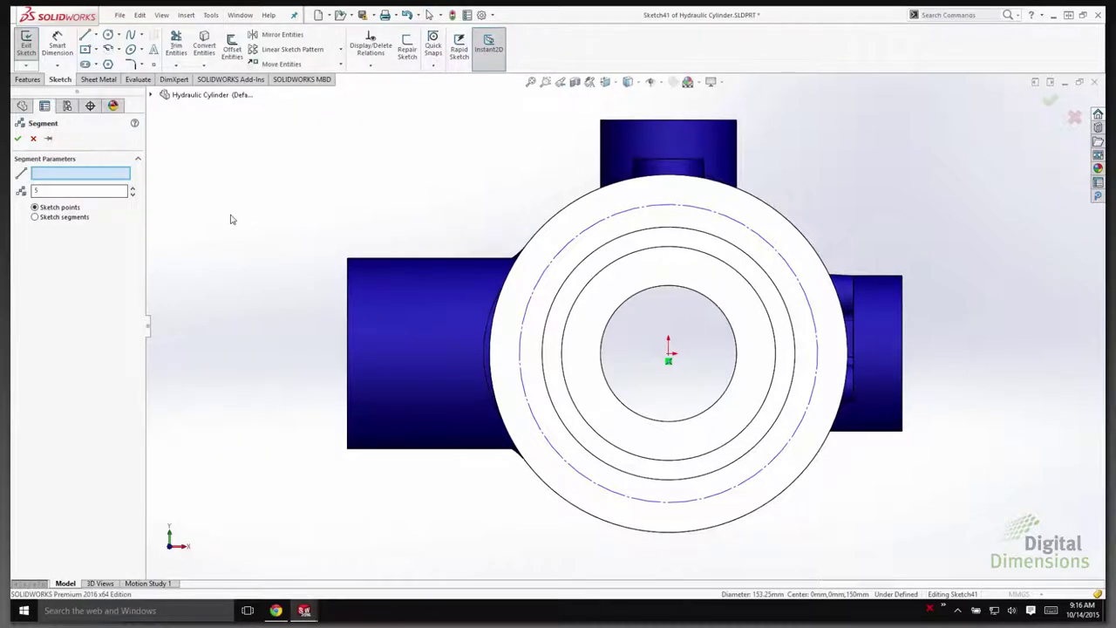
pyautogui.click(708, 214)
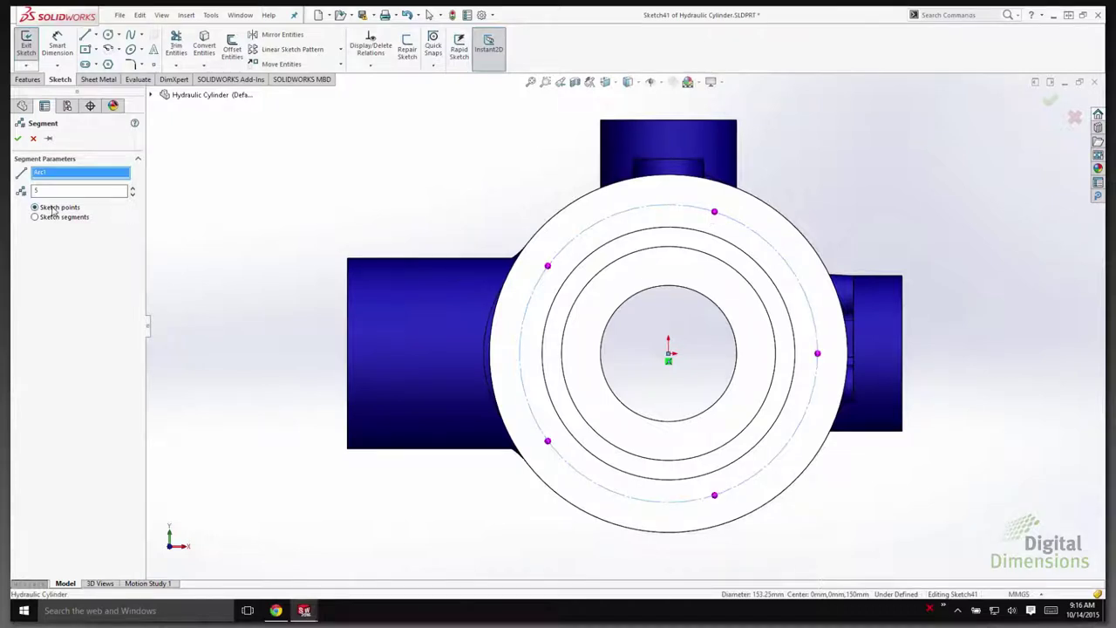
pyautogui.click(132, 191)
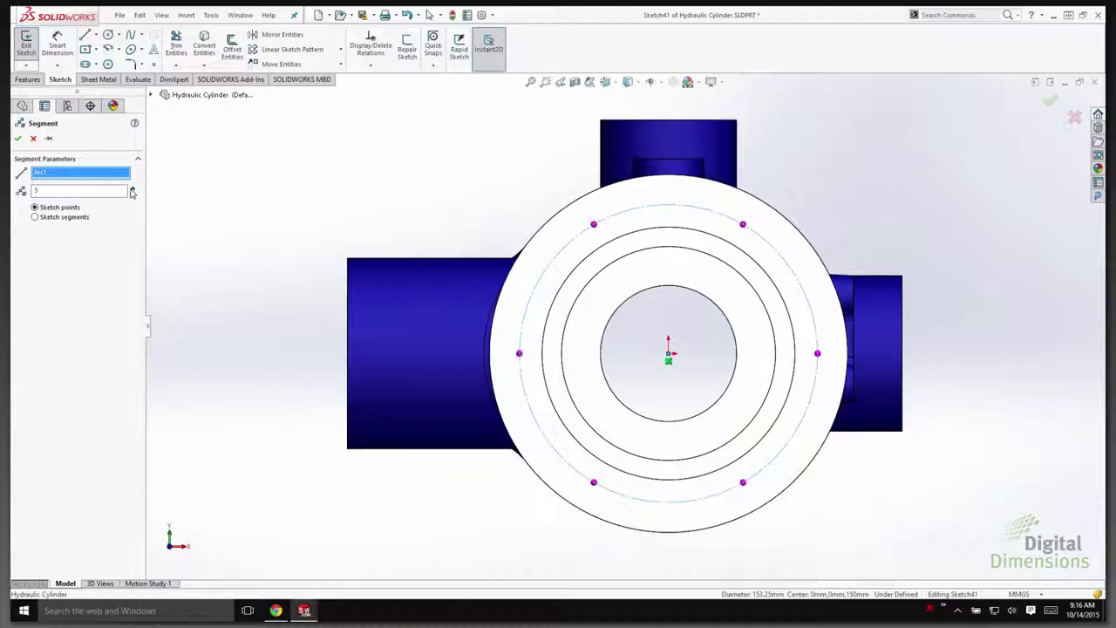
pyautogui.click(16, 142)
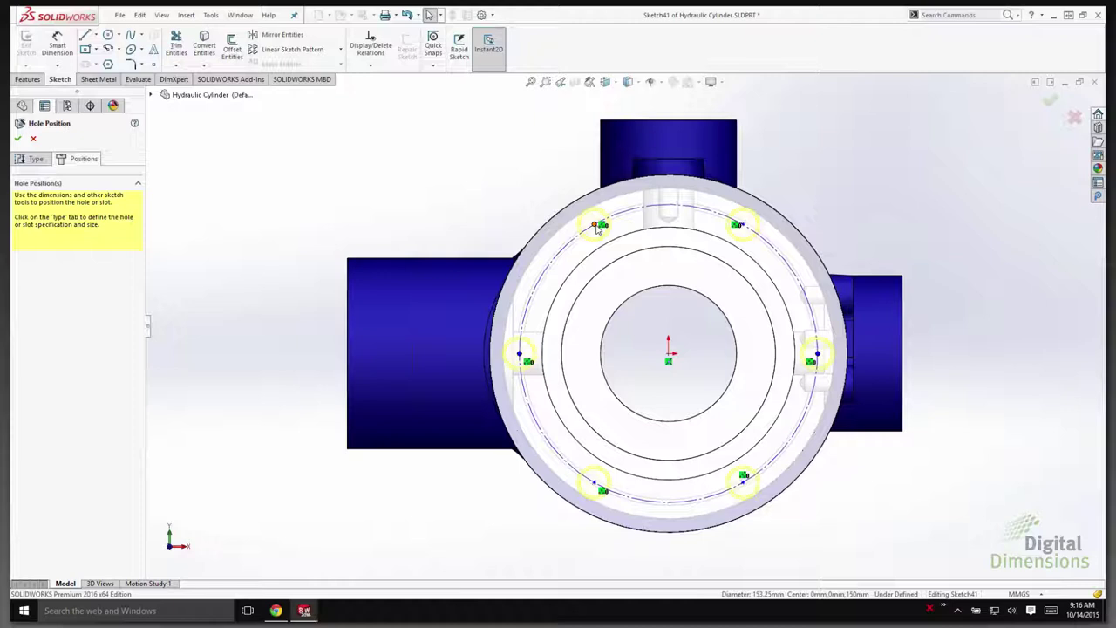
# - Align one hole point vertically above the origin with the circle's radius at about 74.5 mm, and delete the neighbouring hole point at its left
pyautogui.click(735, 225)
pyautogui.moveTo(735, 225); pyautogui.dragTo(668, 212)
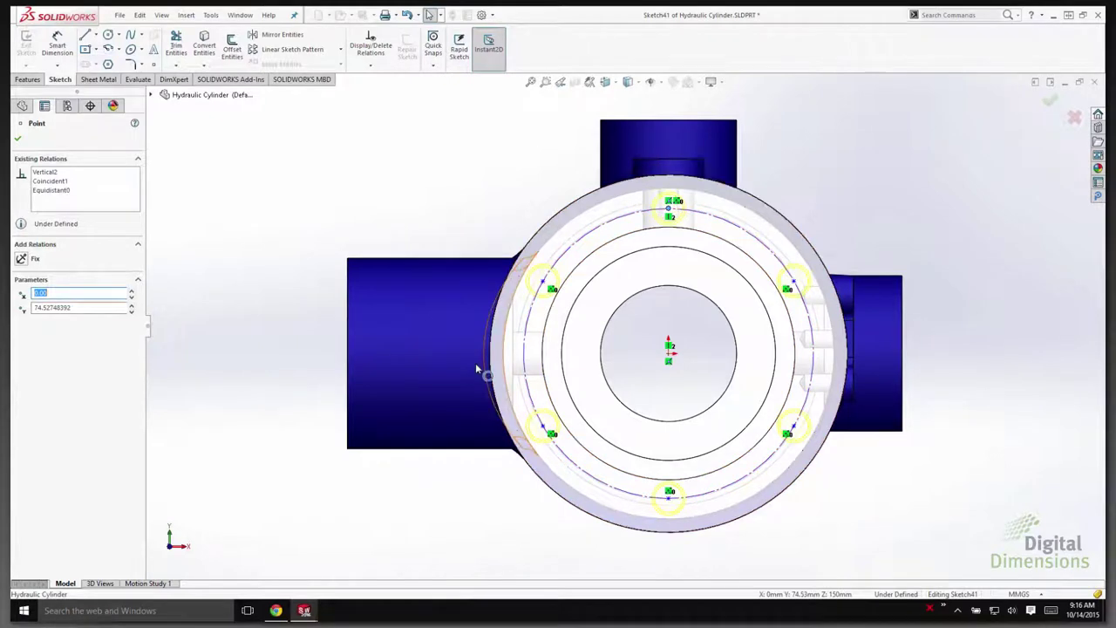
pyautogui.click(541, 283)
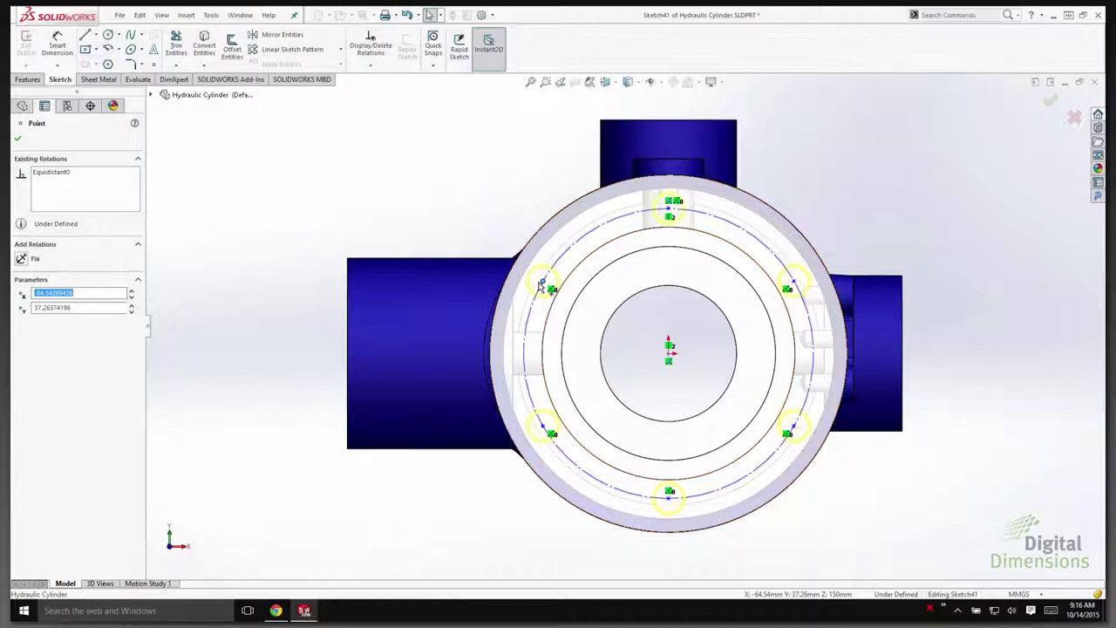
pyautogui.press('Delete')
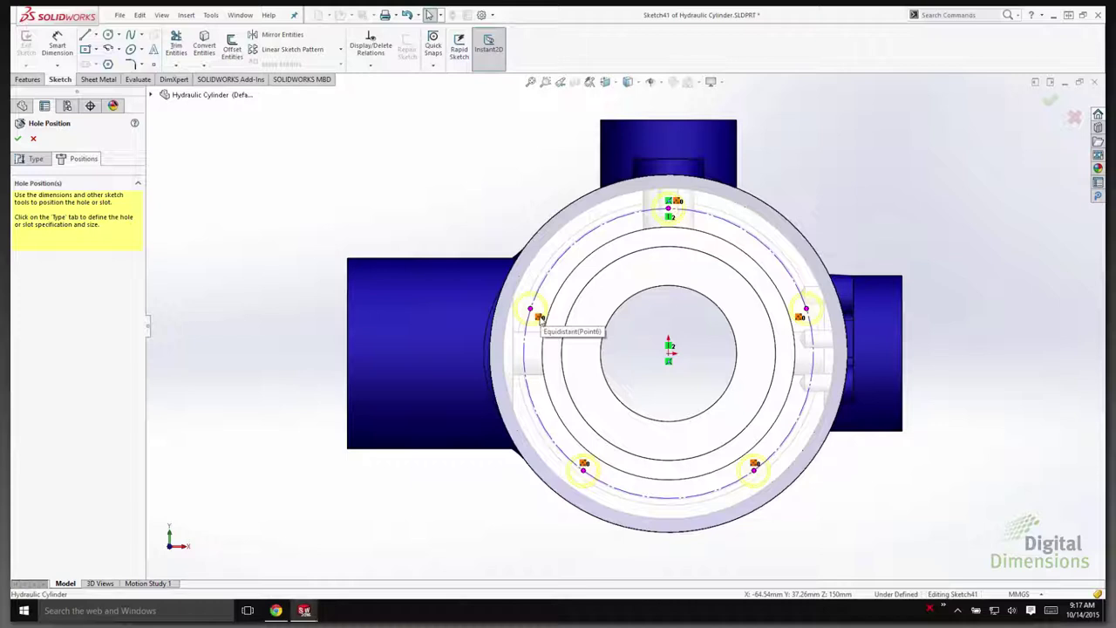
# - Edit the equidistant segment points on the circle to 4 and finish the Hole Wizard holes on the end face
pyautogui.rightClick(540, 319)
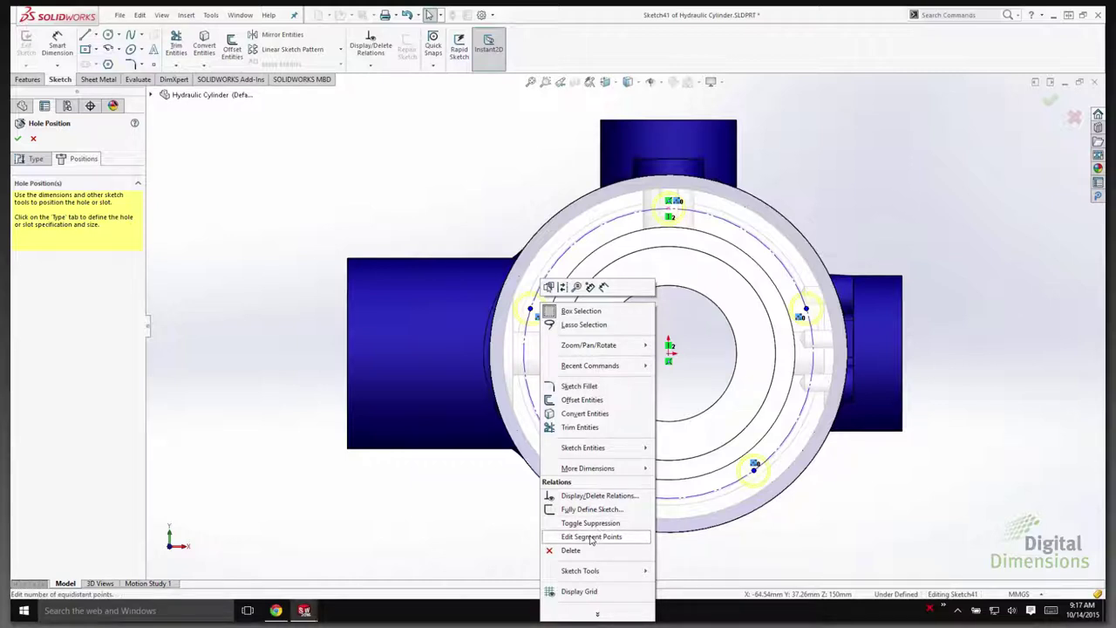
pyautogui.click(592, 537)
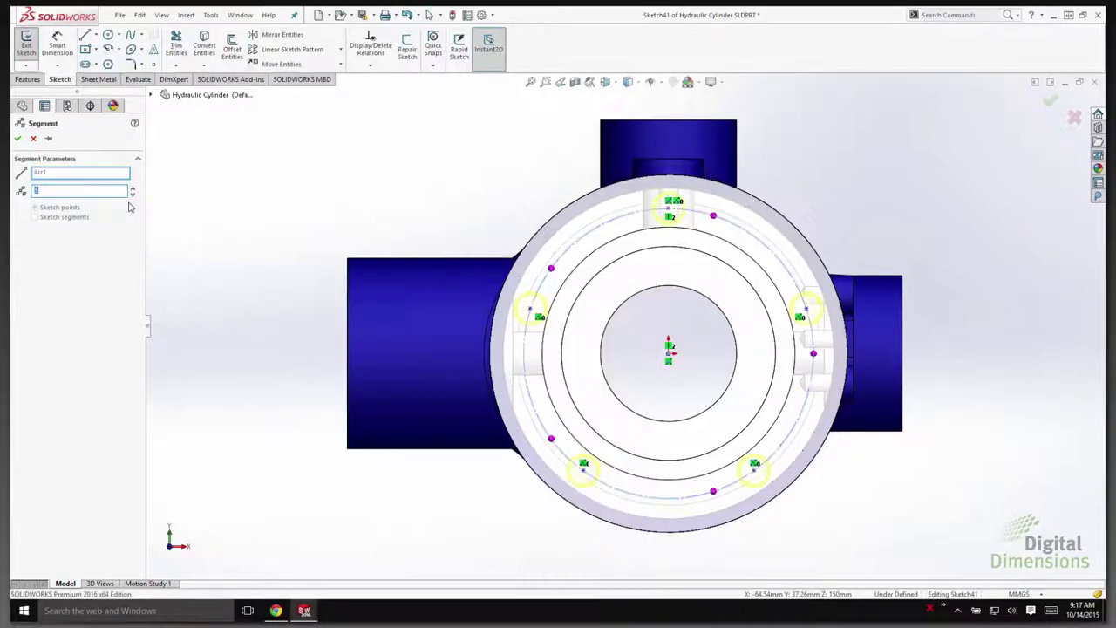
pyautogui.click(132, 199)
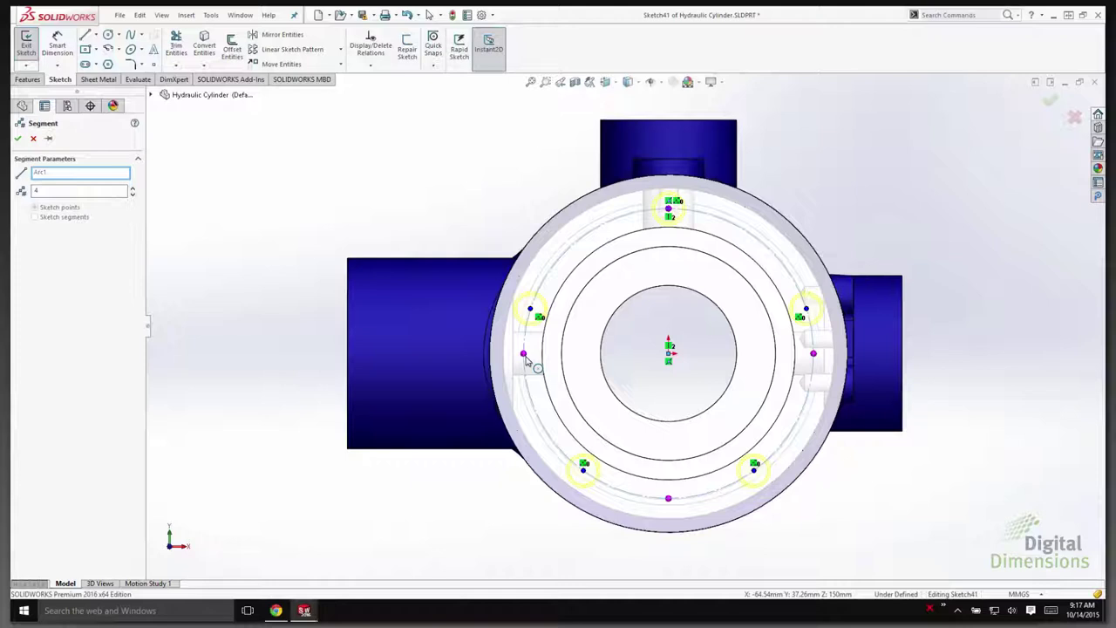
pyautogui.click(19, 141)
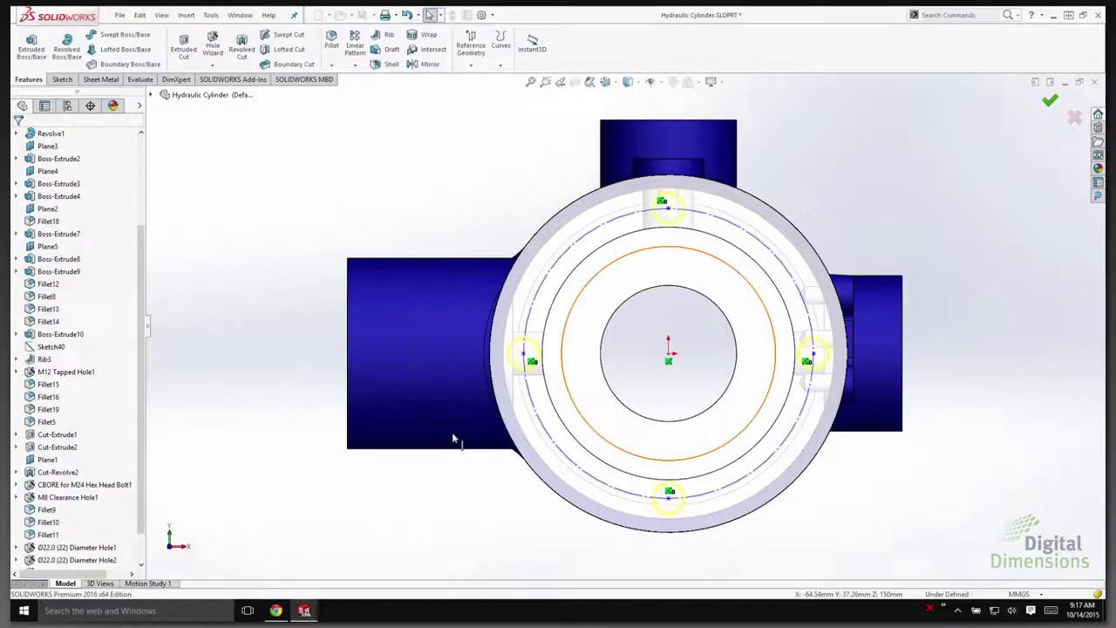
pyautogui.moveTo(452, 438); pyautogui.dragTo(499, 480, button='middle')
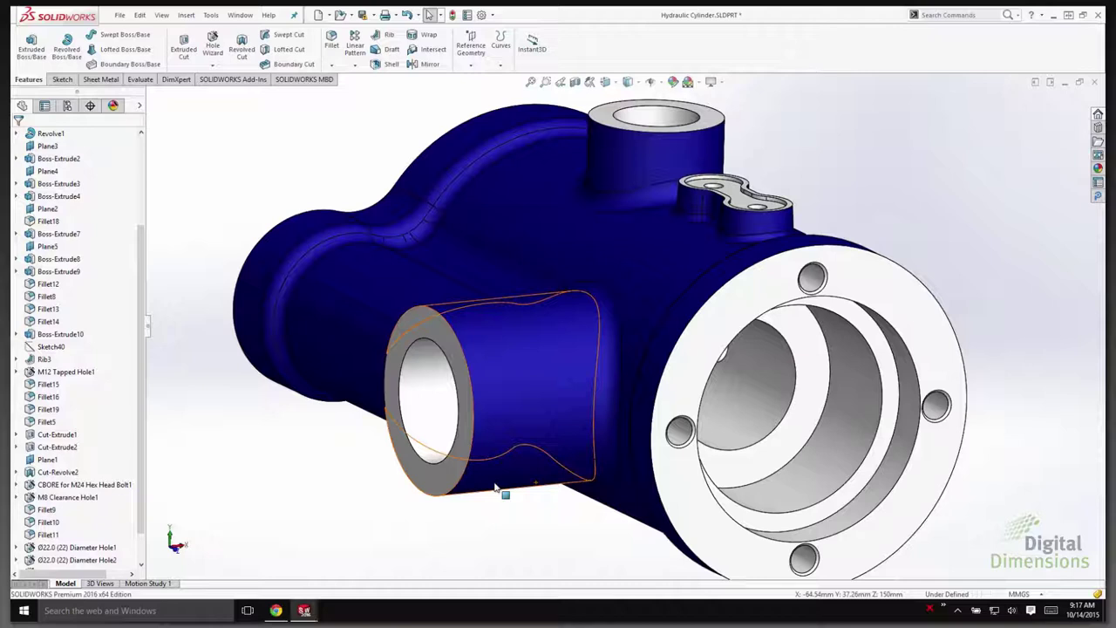
# - Switch to the Valve assembly and rebuild it with the changed models
pyautogui.click(241, 14)
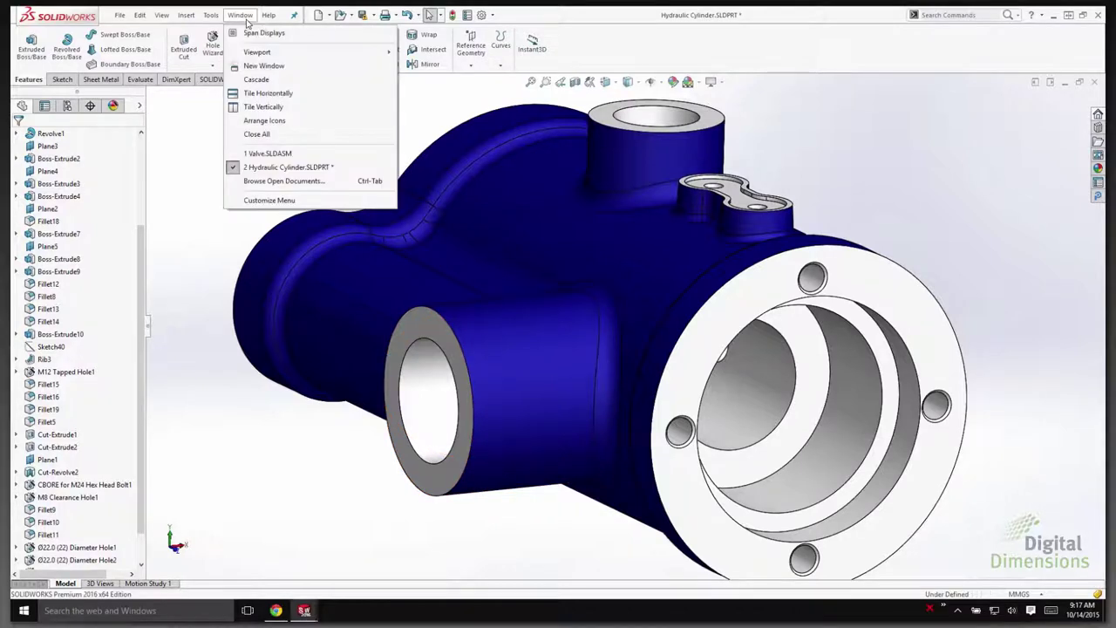
pyautogui.click(273, 167)
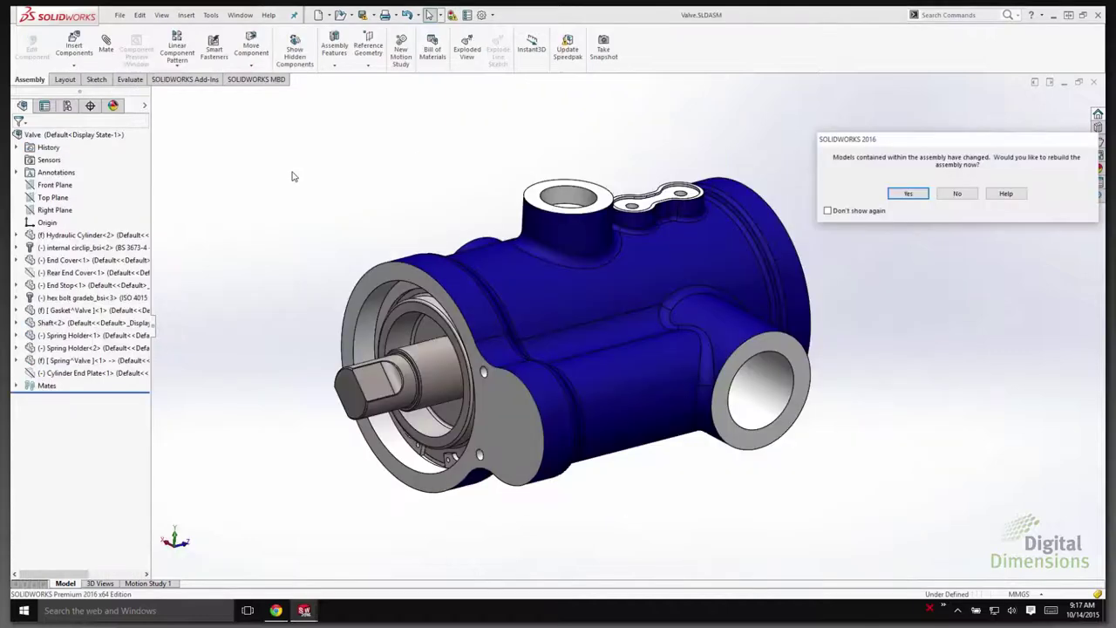
pyautogui.press('Return')
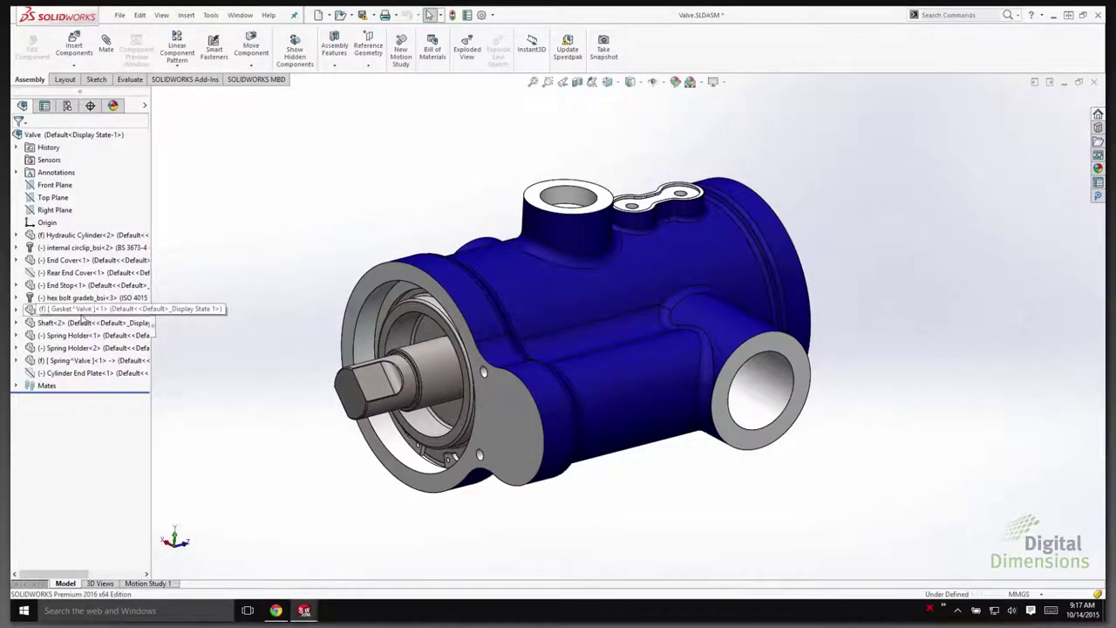
# - View the hydraulic cylinder's lobed end face straight on and start editing the Gasket part within the assembly
pyautogui.click(541, 400)
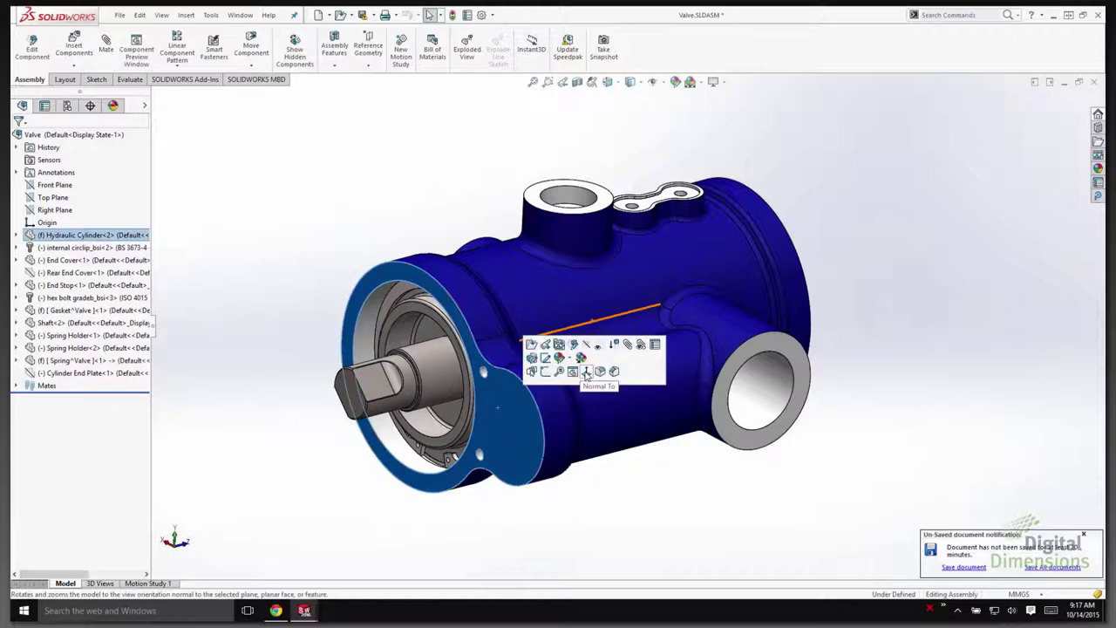
pyautogui.click(587, 373)
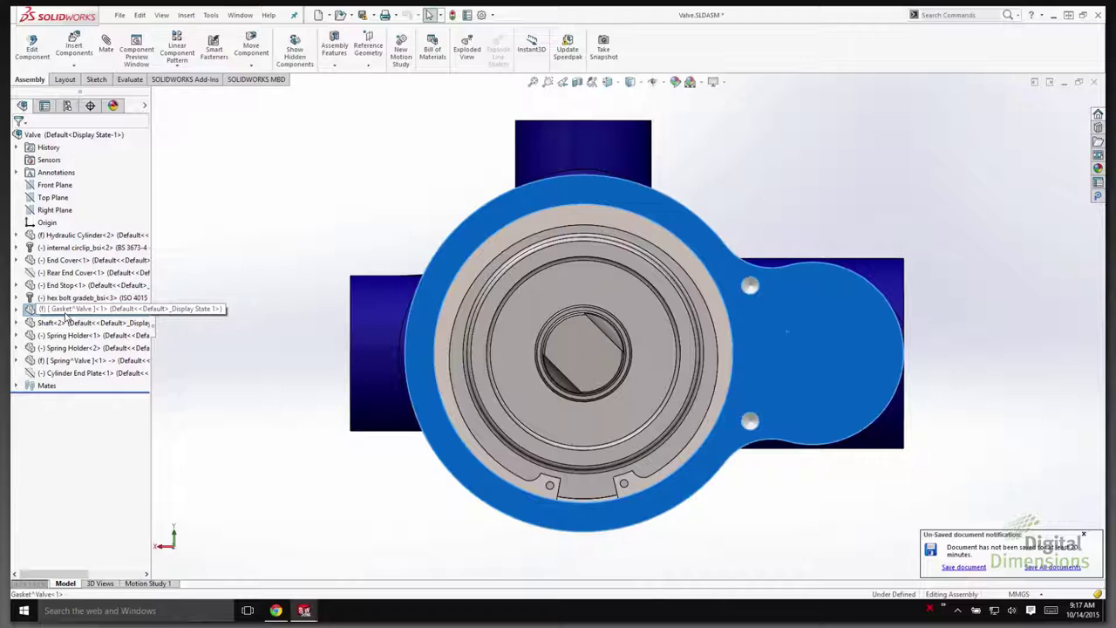
pyautogui.rightClick(49, 311)
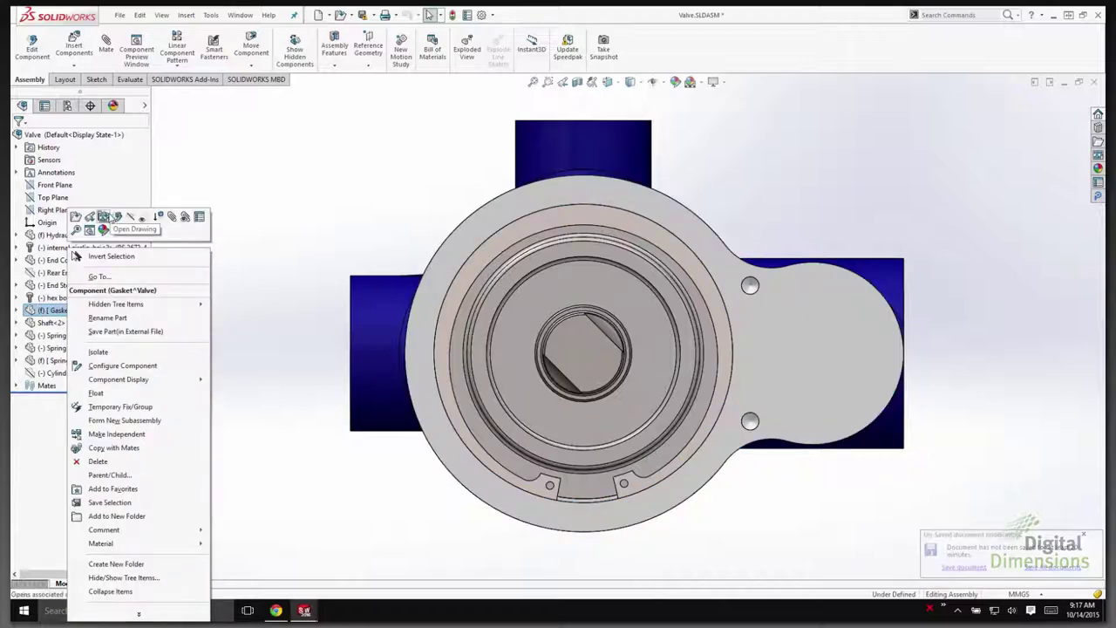
pyautogui.click(117, 216)
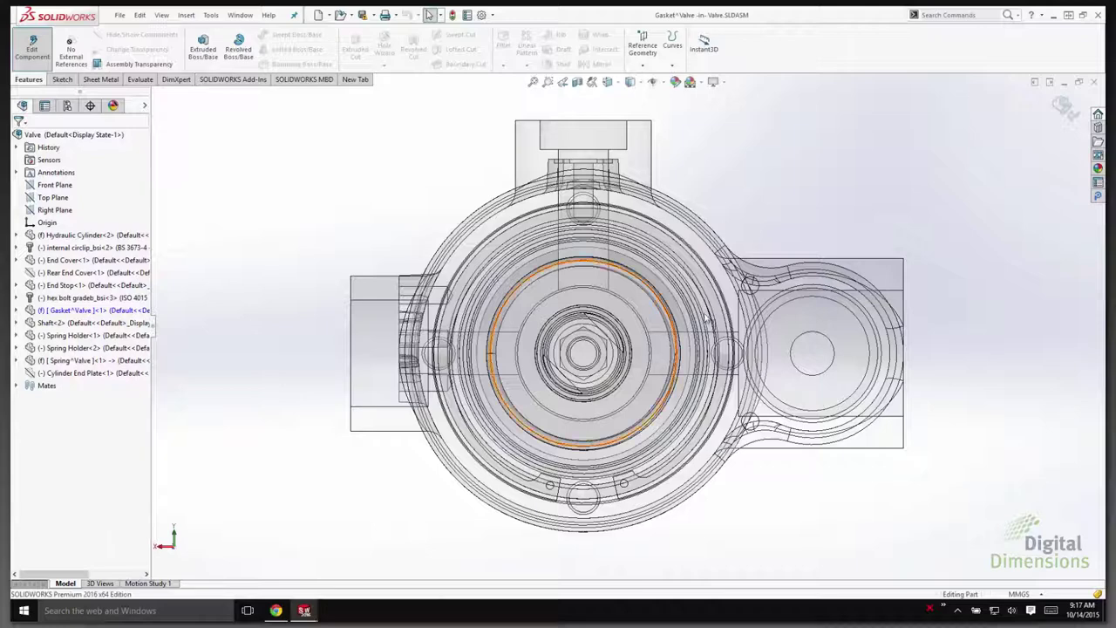
# - Start a gasket sketch on the hydraulic cylinder's lobed end face and convert the face's outer outline into sketch entities
pyautogui.click(736, 301)
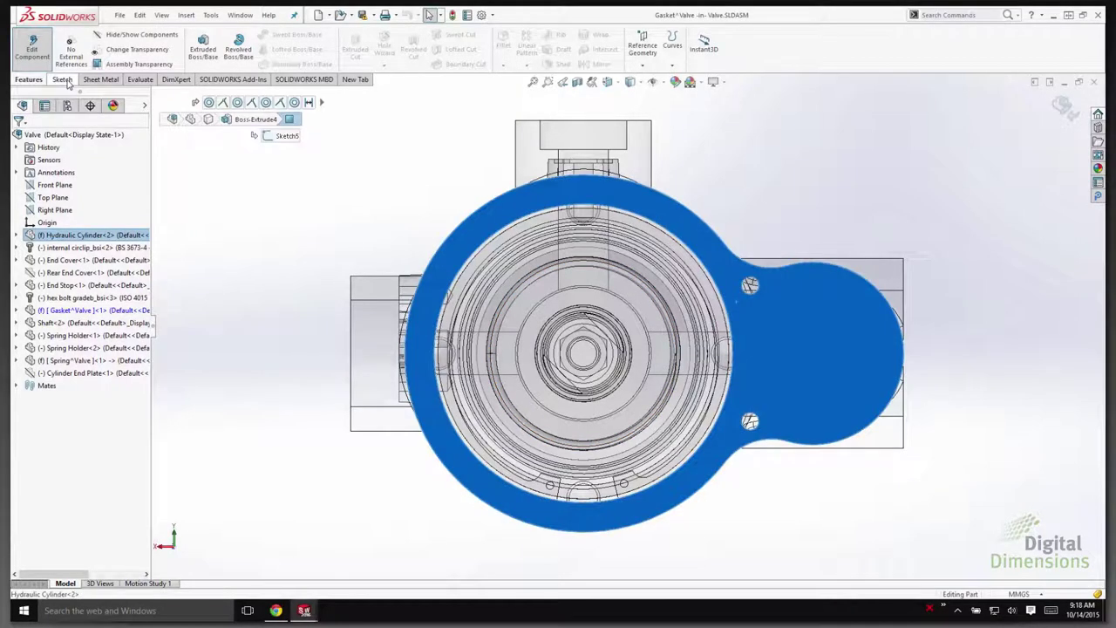
pyautogui.click(65, 80)
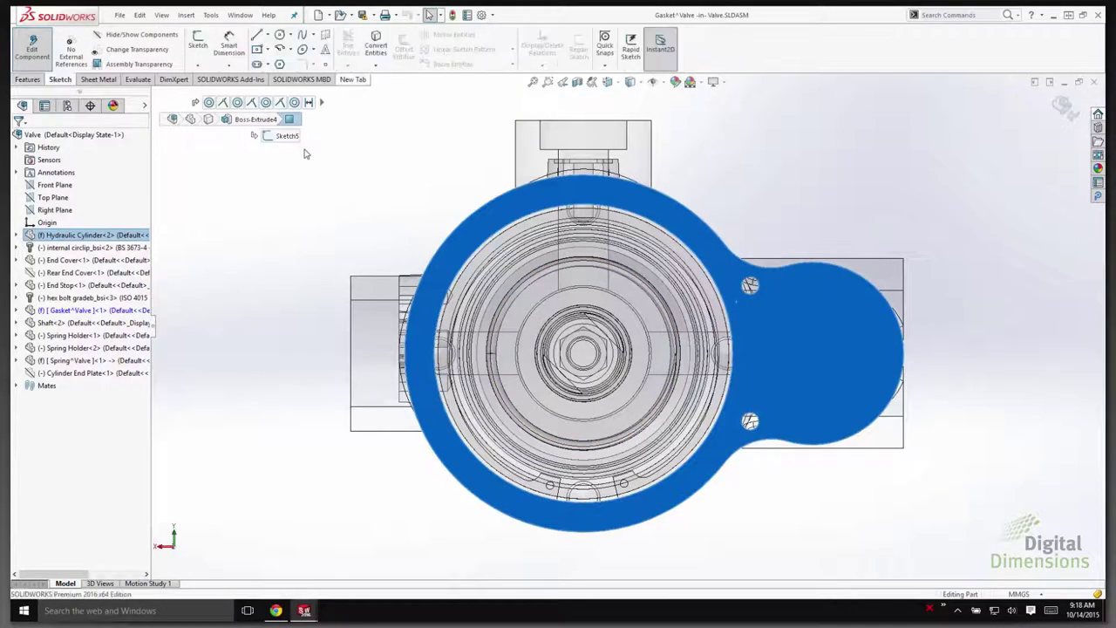
pyautogui.click(296, 250)
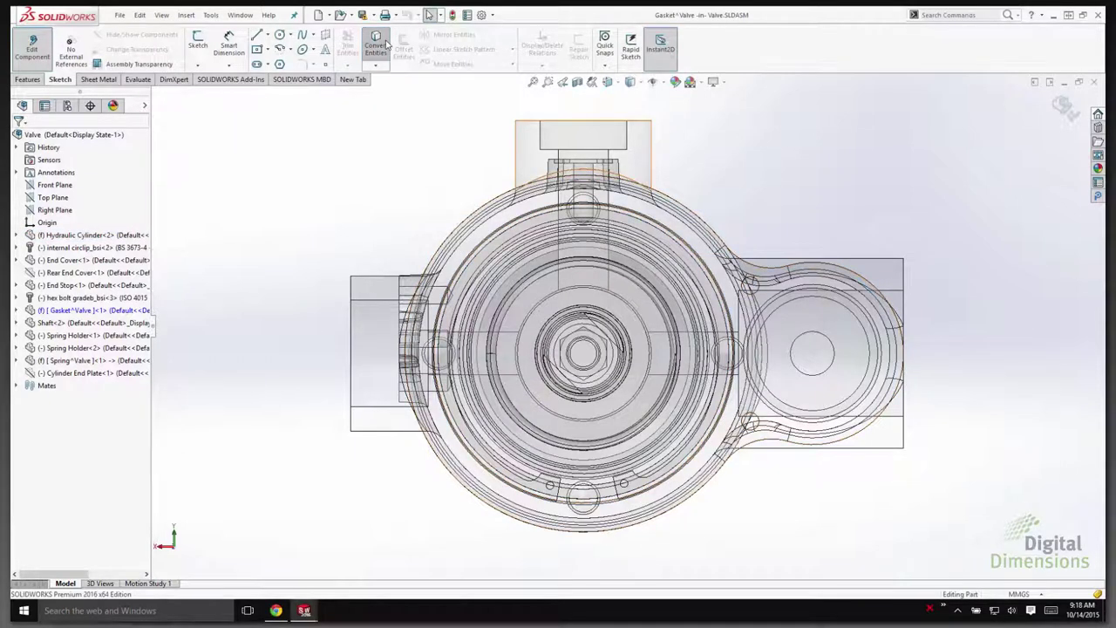
pyautogui.click(771, 293)
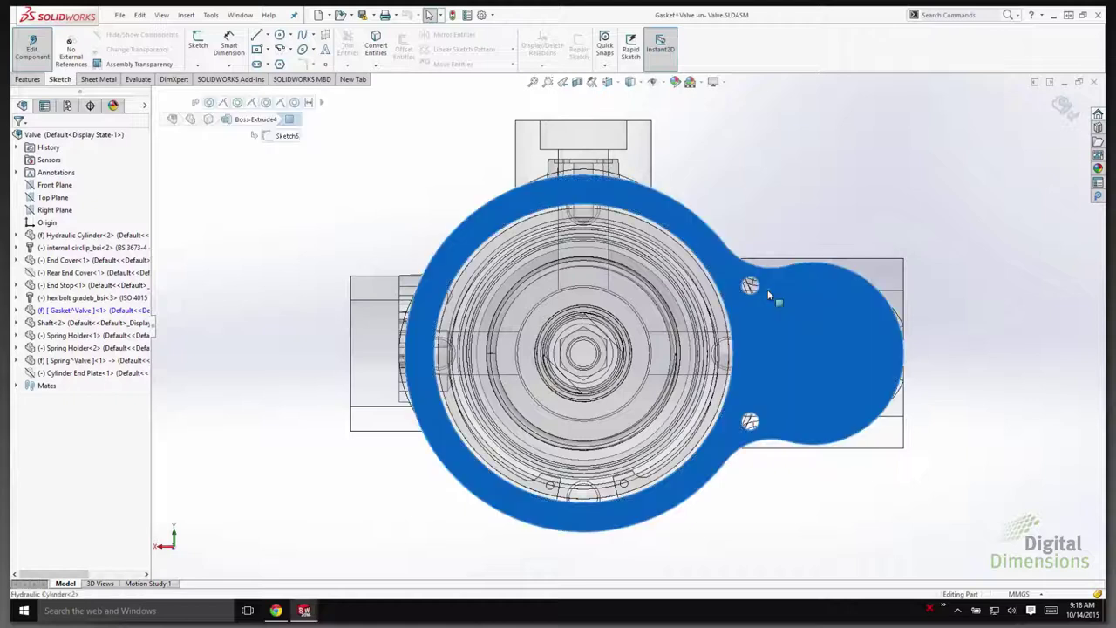
pyautogui.click(377, 67)
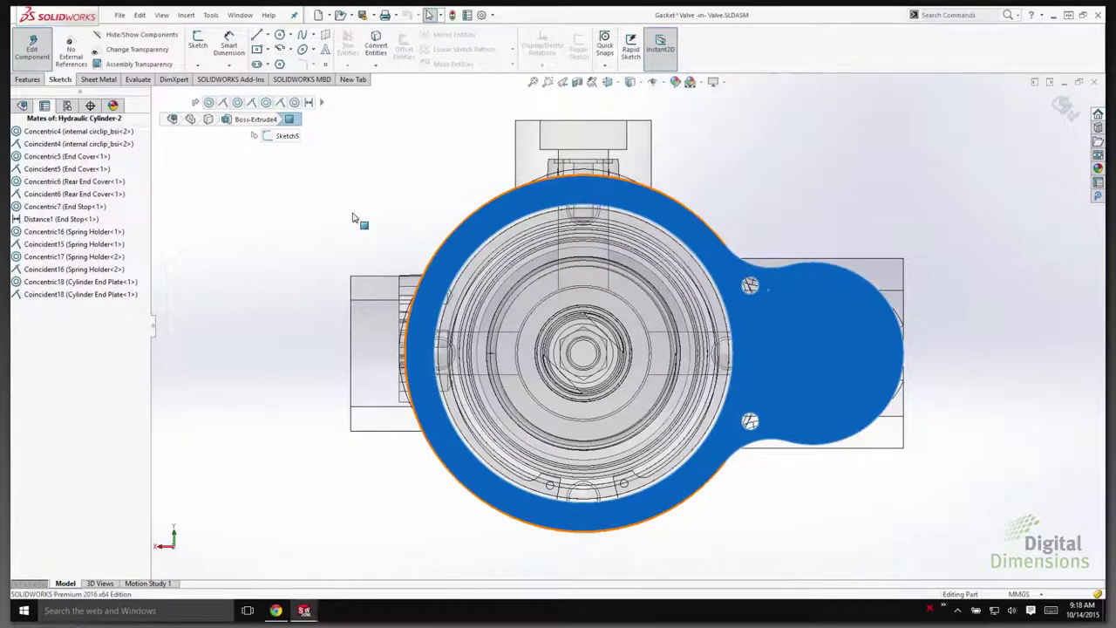
pyautogui.click(750, 323)
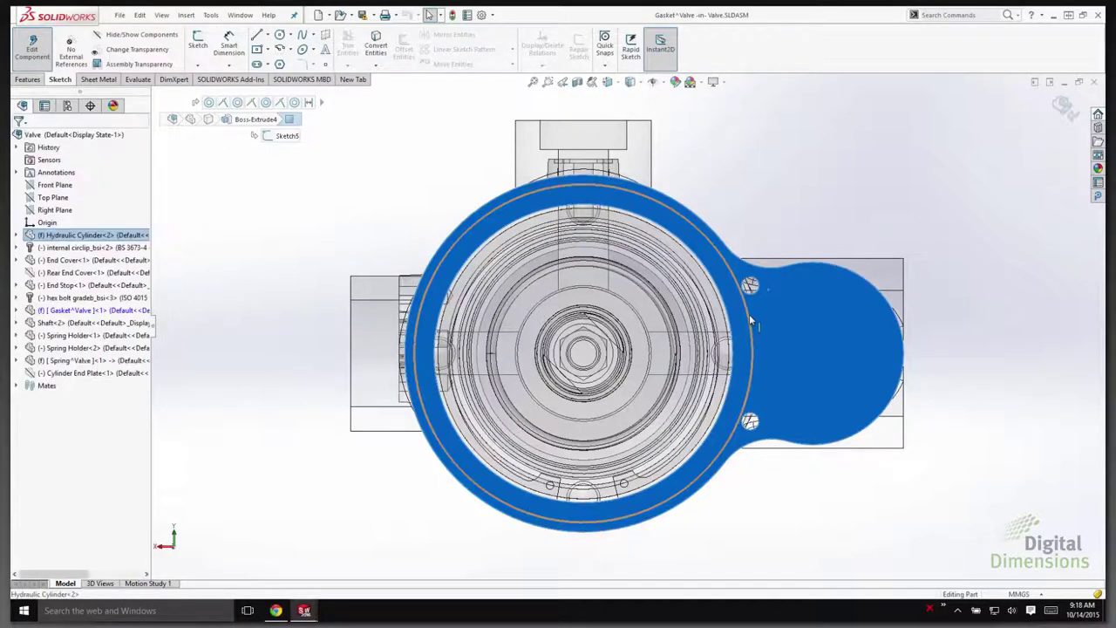
pyautogui.click(750, 305)
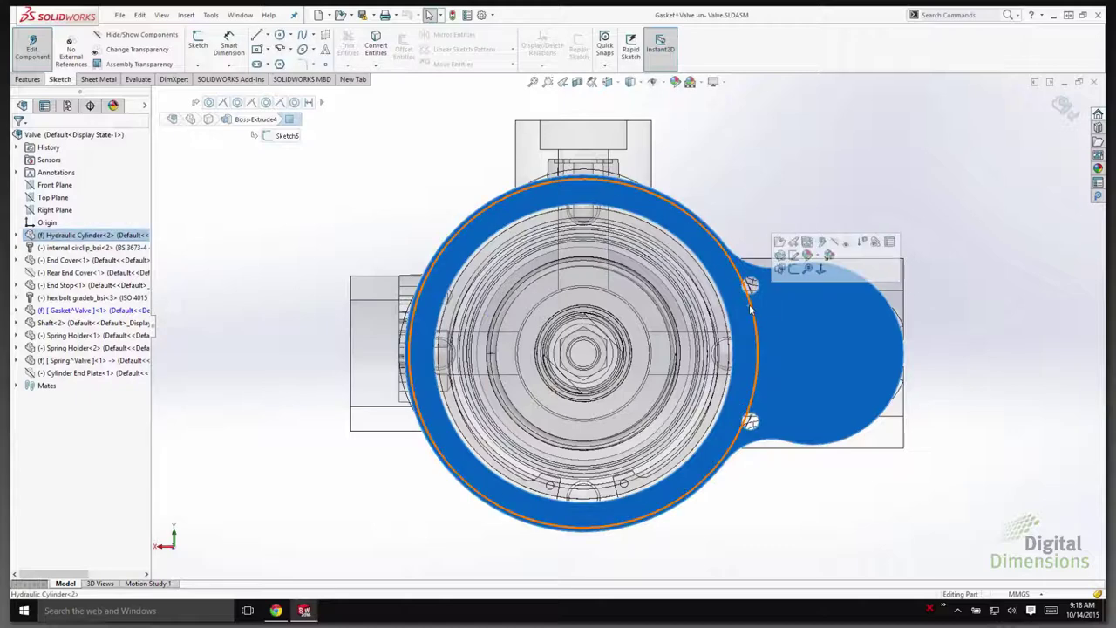
pyautogui.click(795, 269)
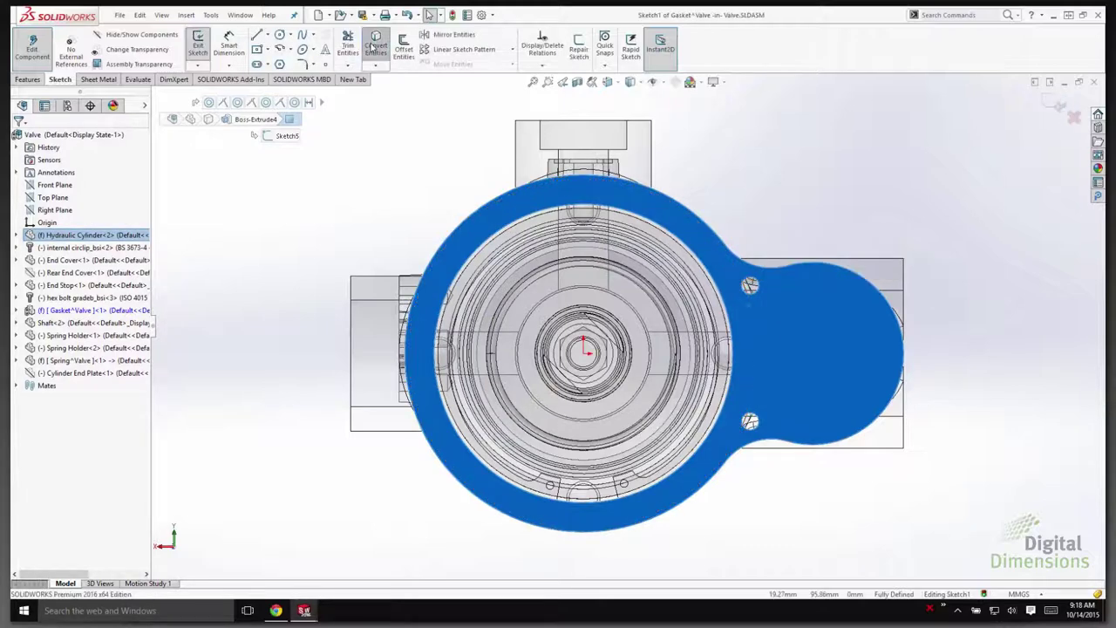
pyautogui.click(374, 46)
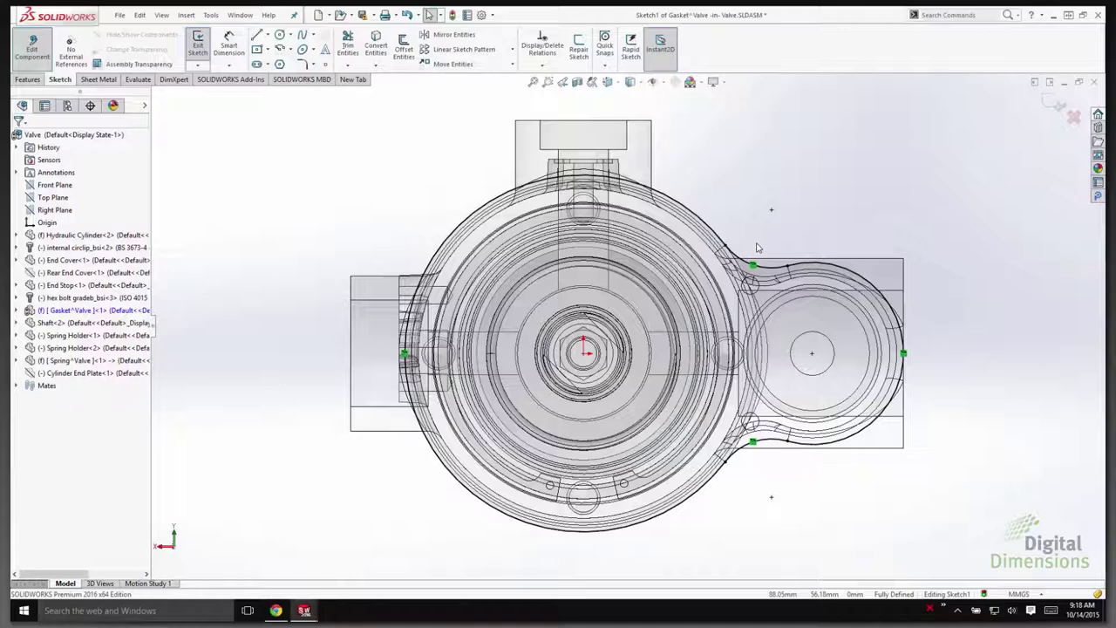
# - Convert all inner loops of the lobed end face, the large bore and two small holes, into the gasket sketch
pyautogui.click(376, 49)
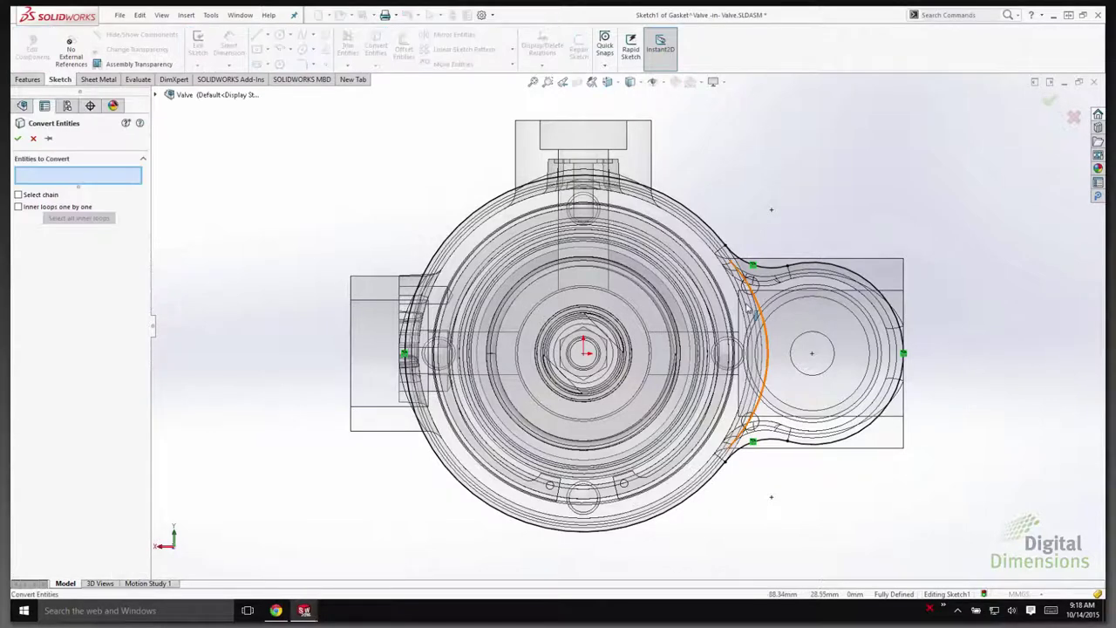
pyautogui.click(770, 301)
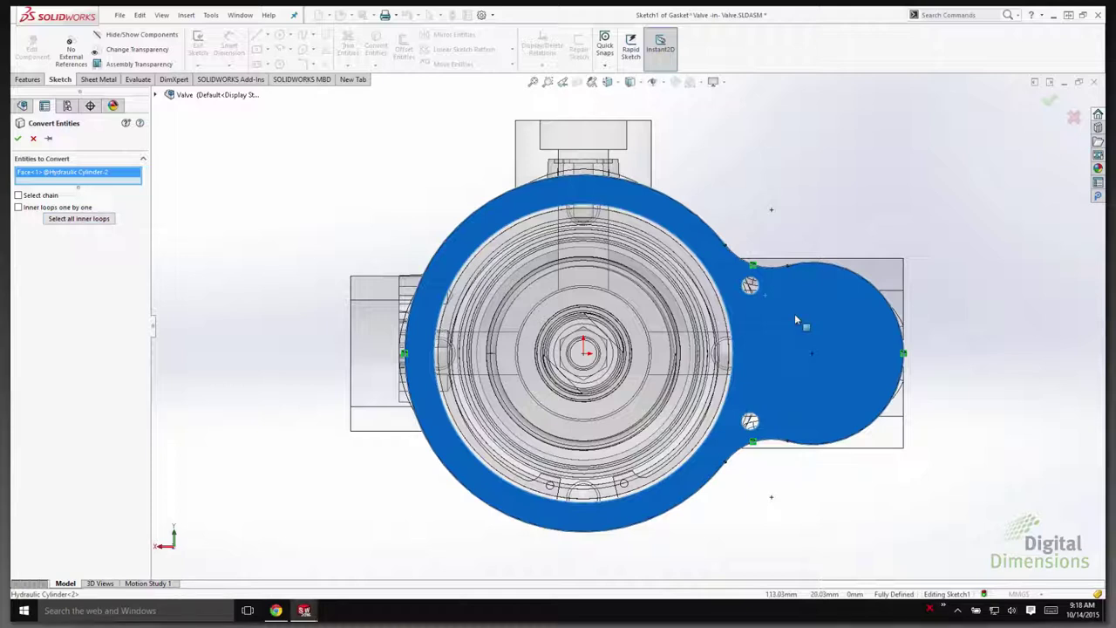
pyautogui.click(79, 219)
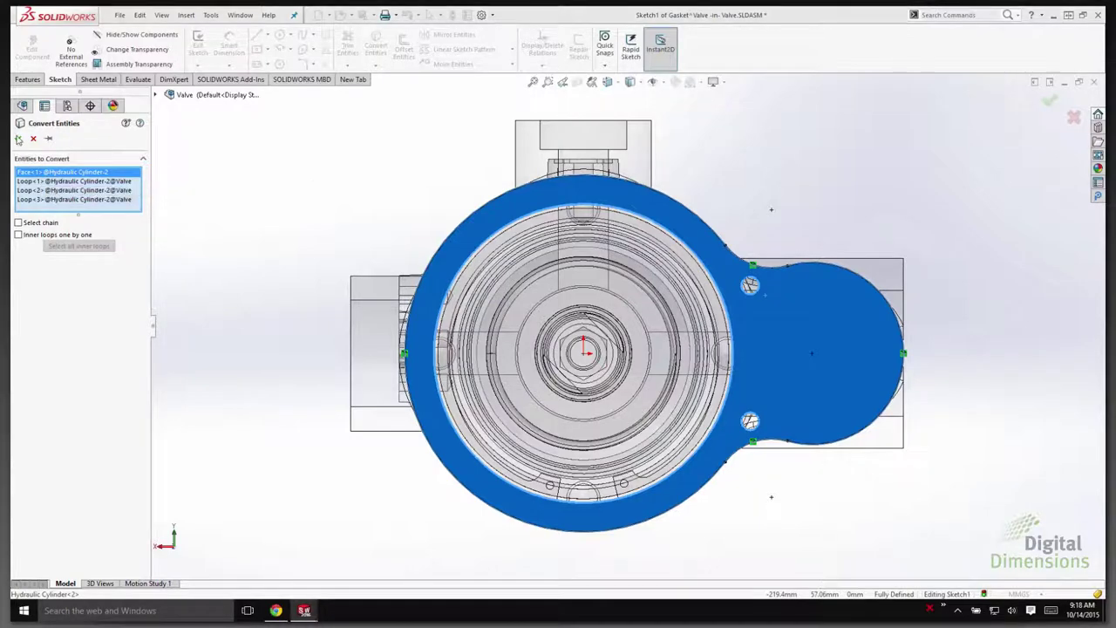
pyautogui.click(18, 140)
pyautogui.click(634, 312)
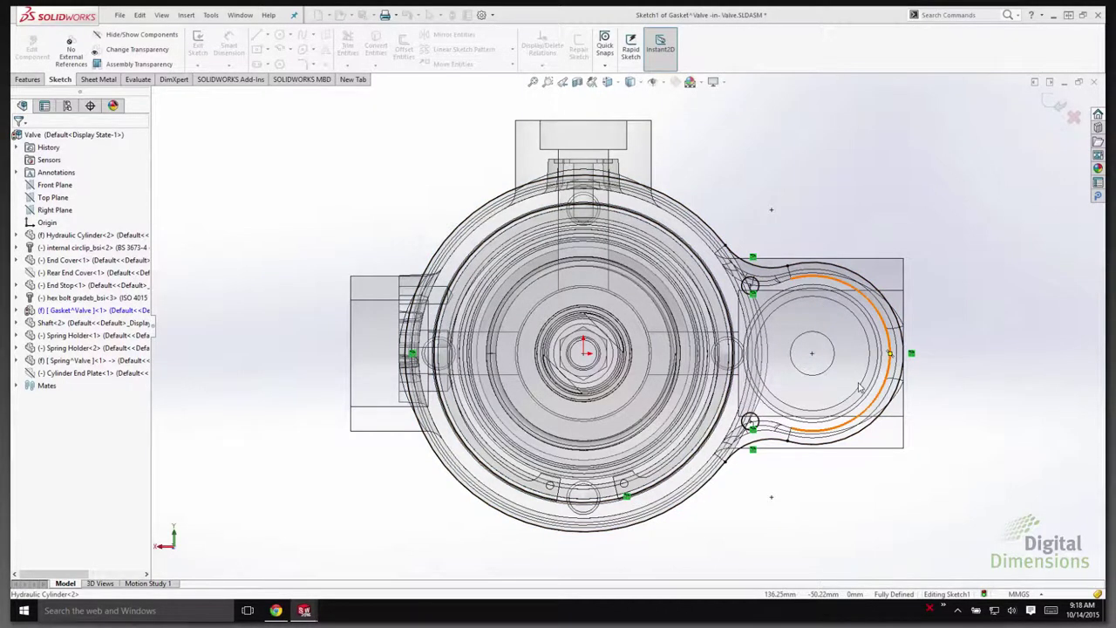
pyautogui.moveTo(859, 386); pyautogui.dragTo(793, 493, button='middle')
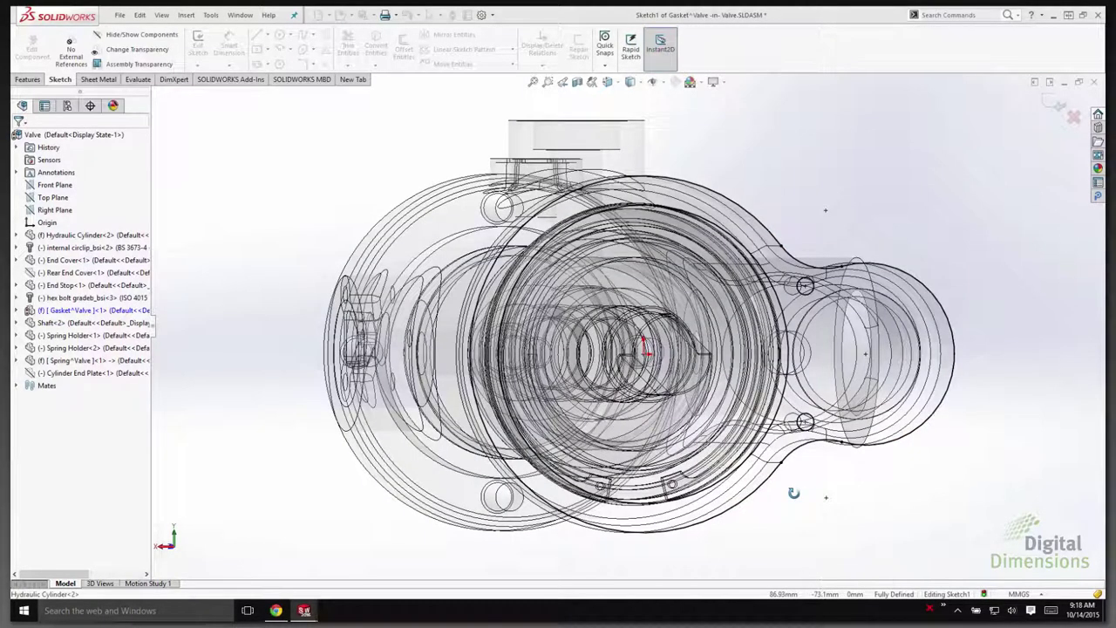
# - Extrude the converted gasket sketch 1 mm as a solid boss and return to editing the Valve assembly
pyautogui.moveTo(794, 493); pyautogui.dragTo(811, 533, button='middle')
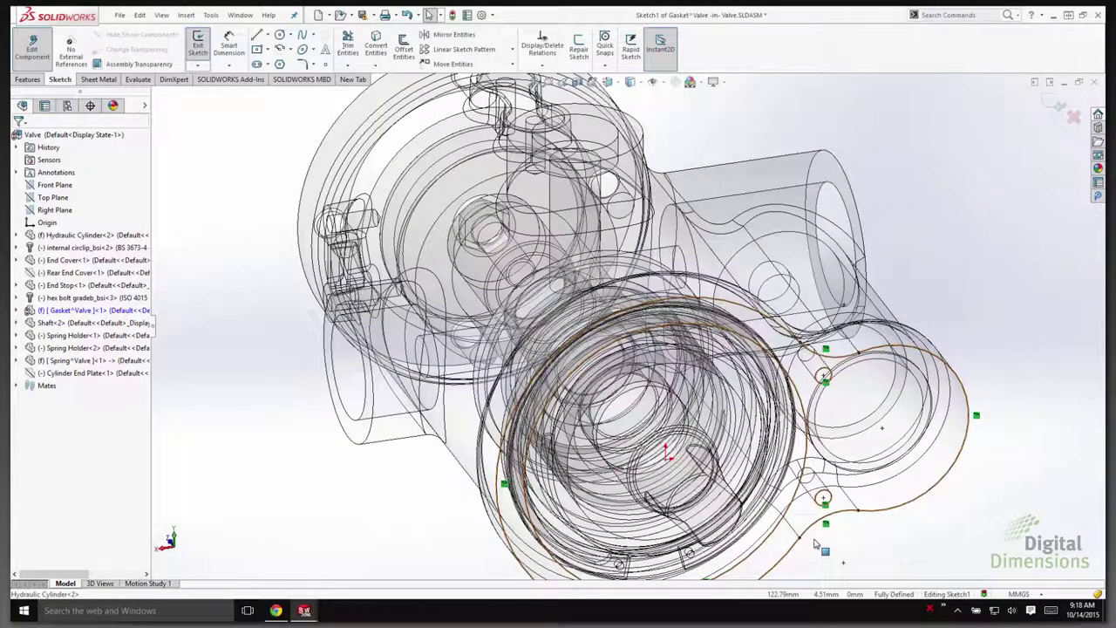
pyautogui.click(198, 44)
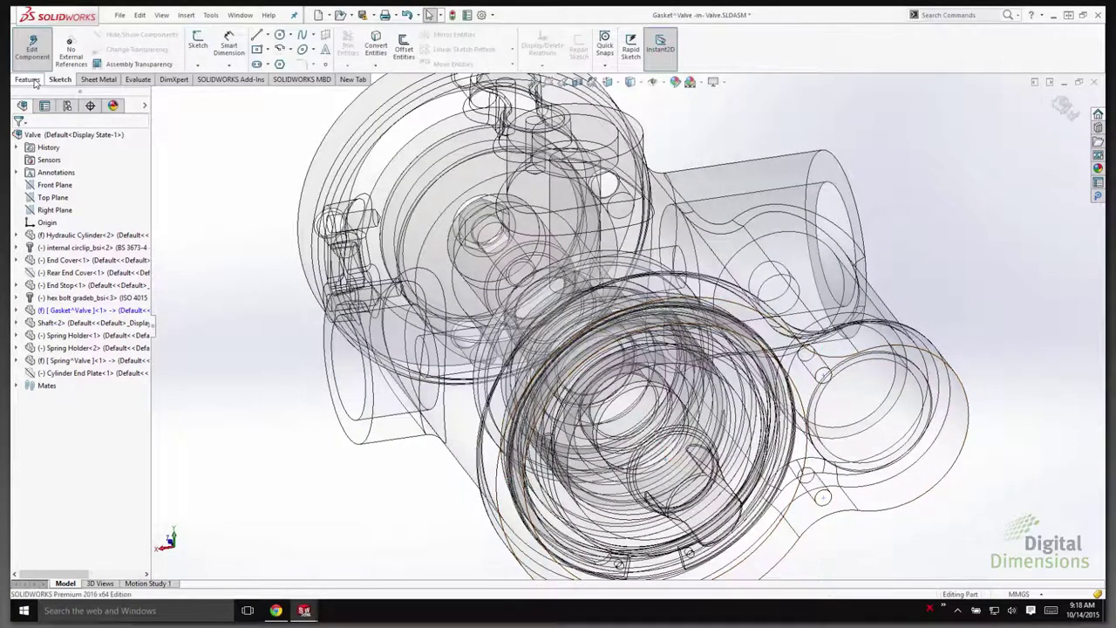
pyautogui.click(27, 79)
pyautogui.click(202, 48)
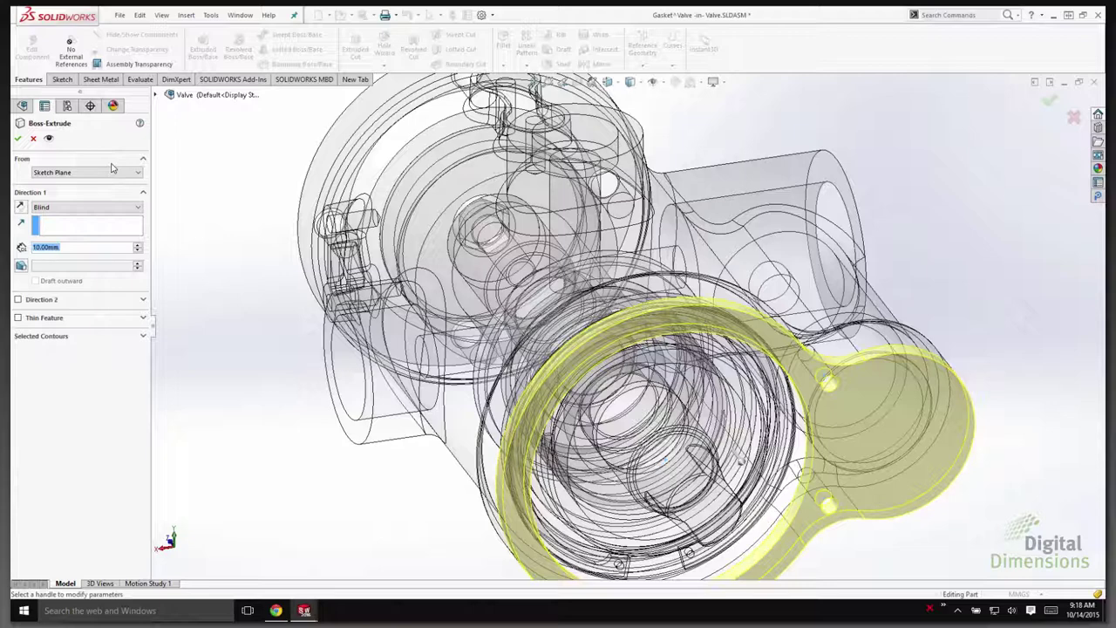
pyautogui.write('1')
pyautogui.press('Return')
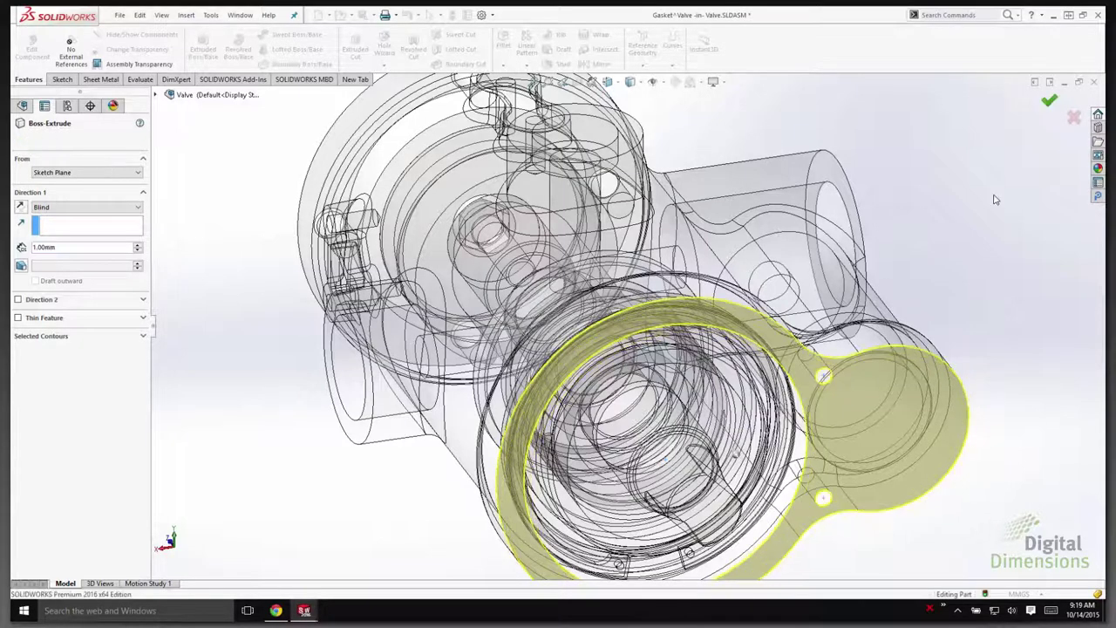
pyautogui.press('Return')
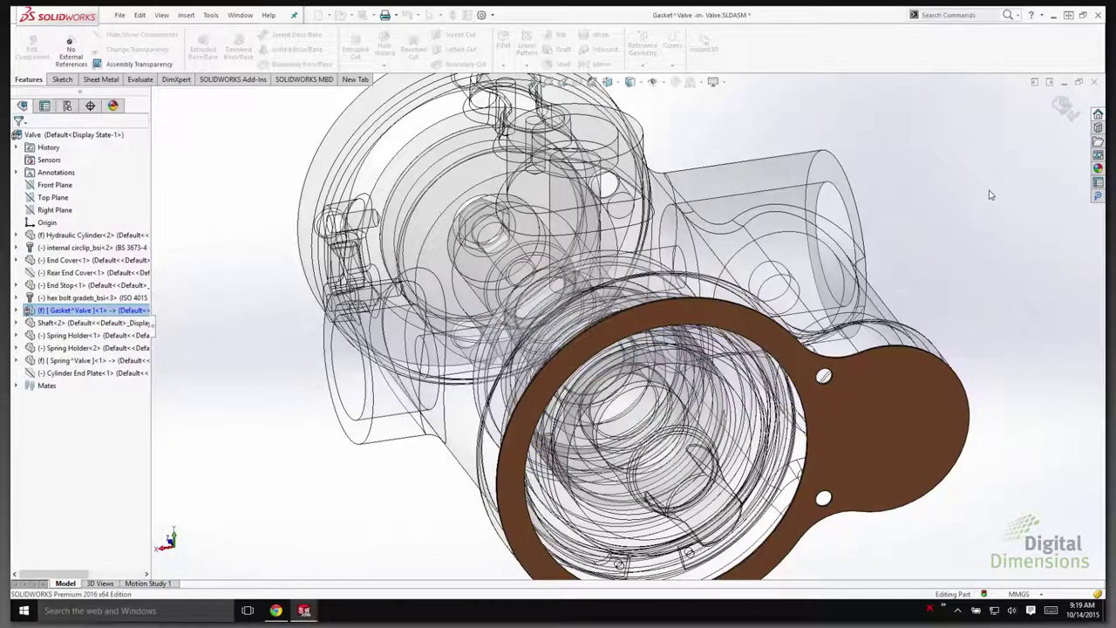
pyautogui.click(1064, 106)
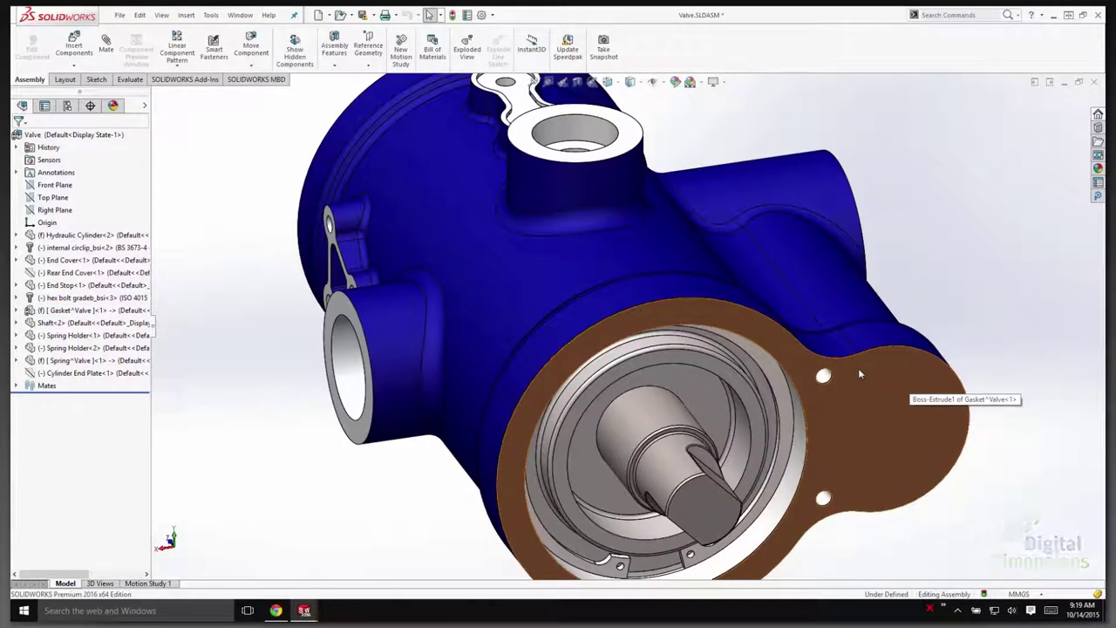
# - Switch to the Google Slides rollout presentation in Chrome
pyautogui.press('super+Tab')
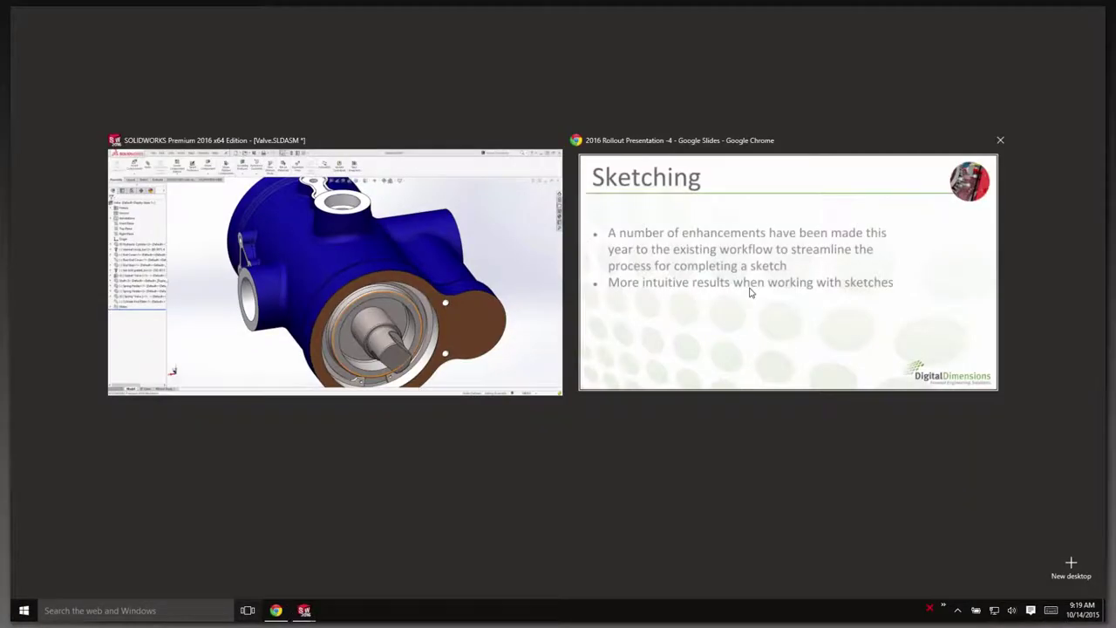
pyautogui.click(748, 288)
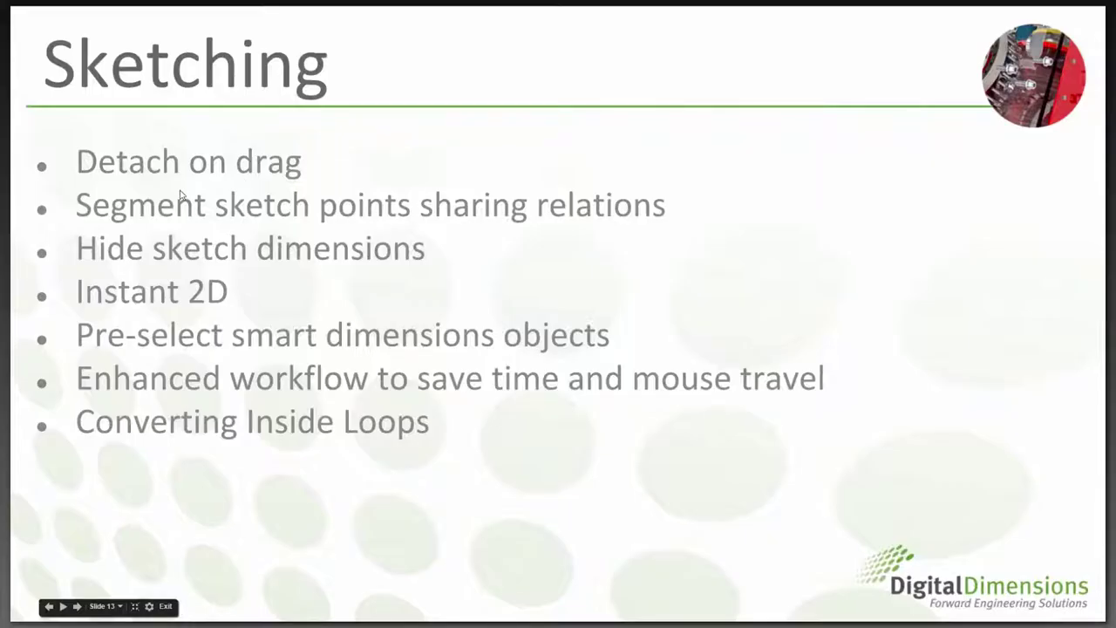
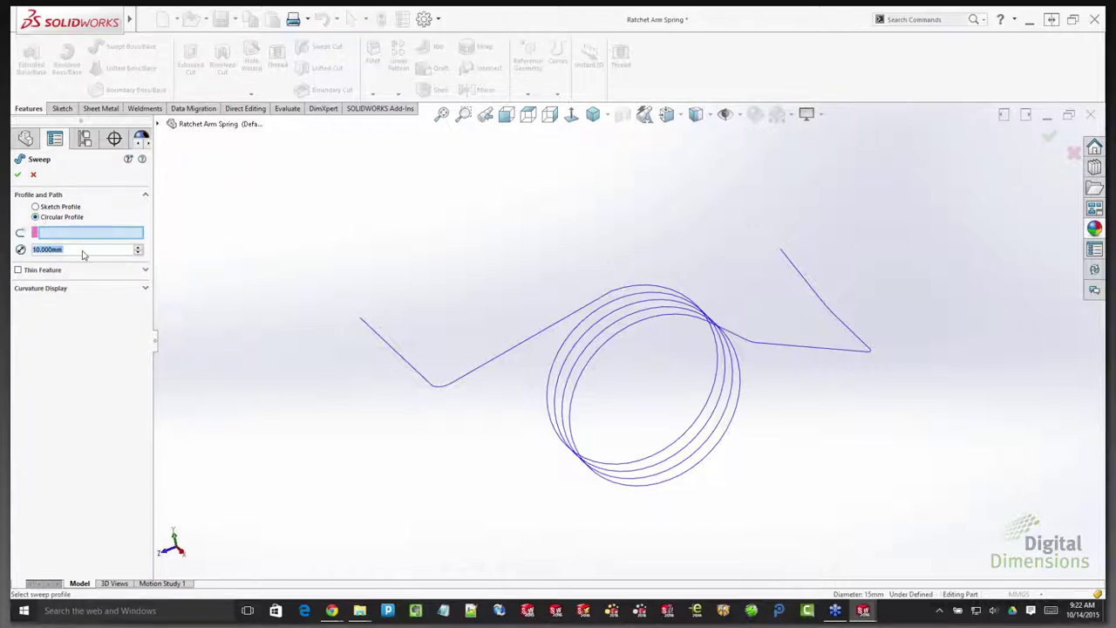
# - Define a circular-profile sweep of 1 mm diameter along the spring's composite curve, with tangent faces merged
pyautogui.press('Return')
pyautogui.click(370, 327)
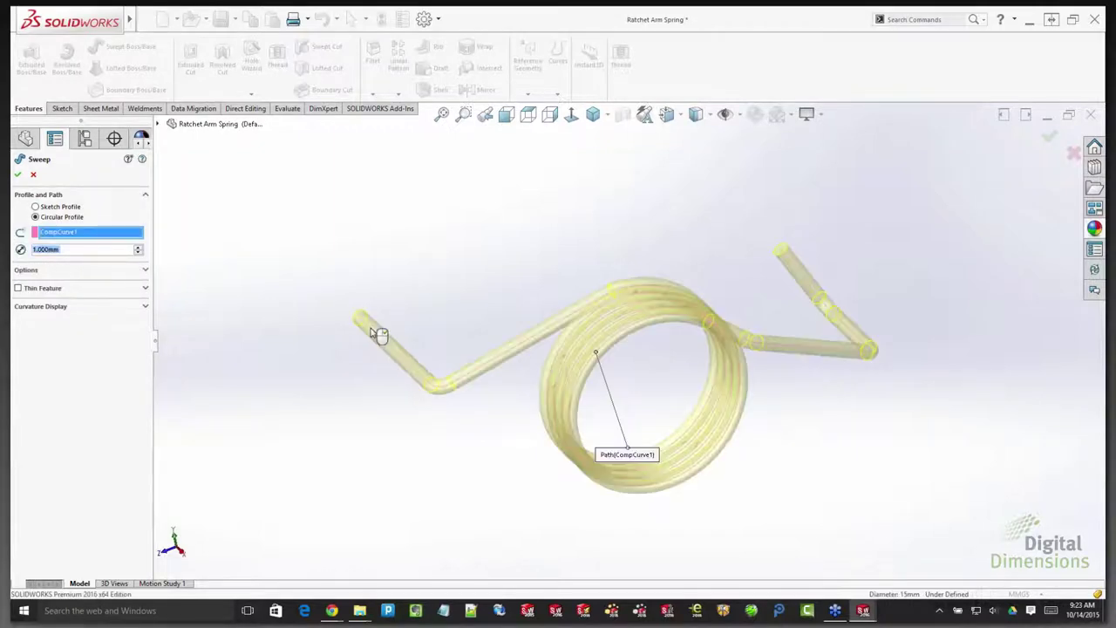
pyautogui.click(145, 270)
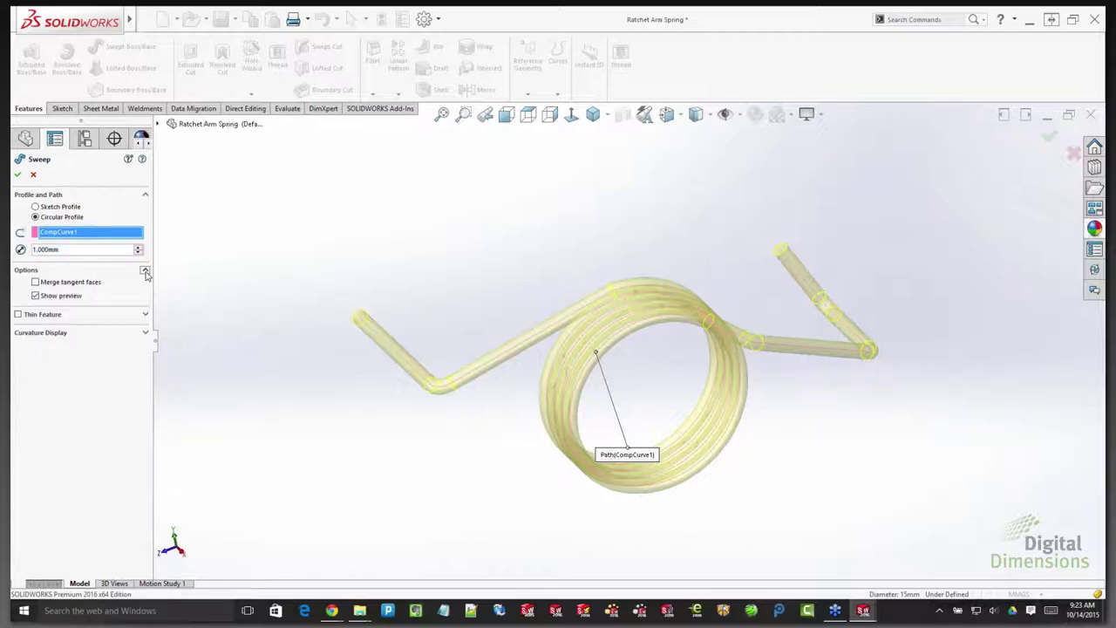
pyautogui.click(35, 282)
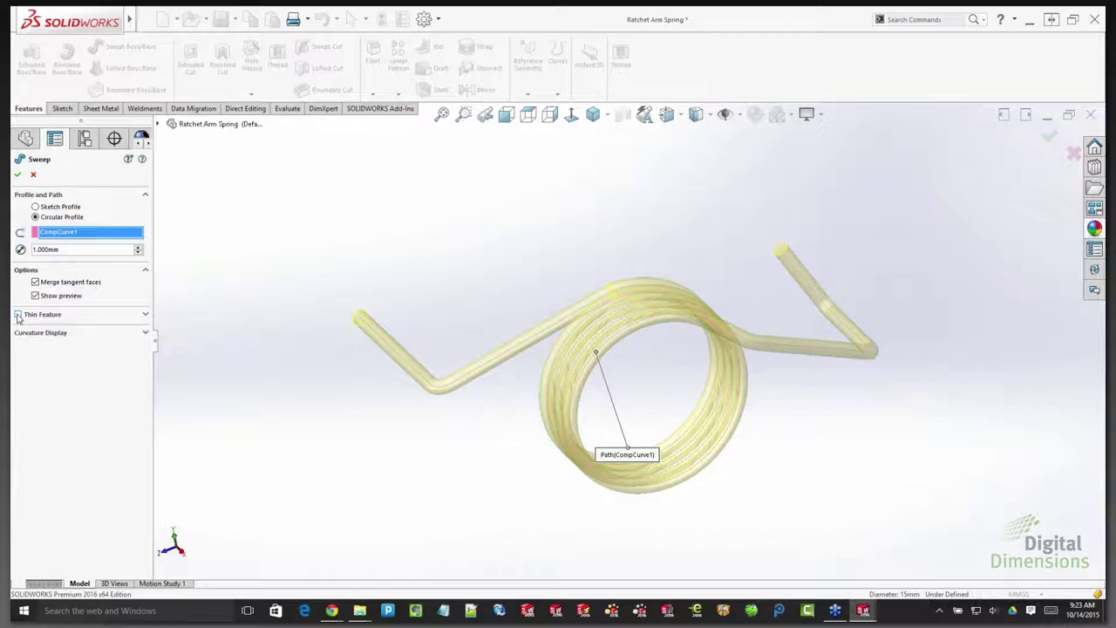
# - Make the spring sweep a one-direction thin feature with a 0.1 mm wall and create it
pyautogui.click(19, 315)
pyautogui.doubleClick(52, 347)
pyautogui.press('BackSpace')
pyautogui.write('.1')
pyautogui.press('Return')
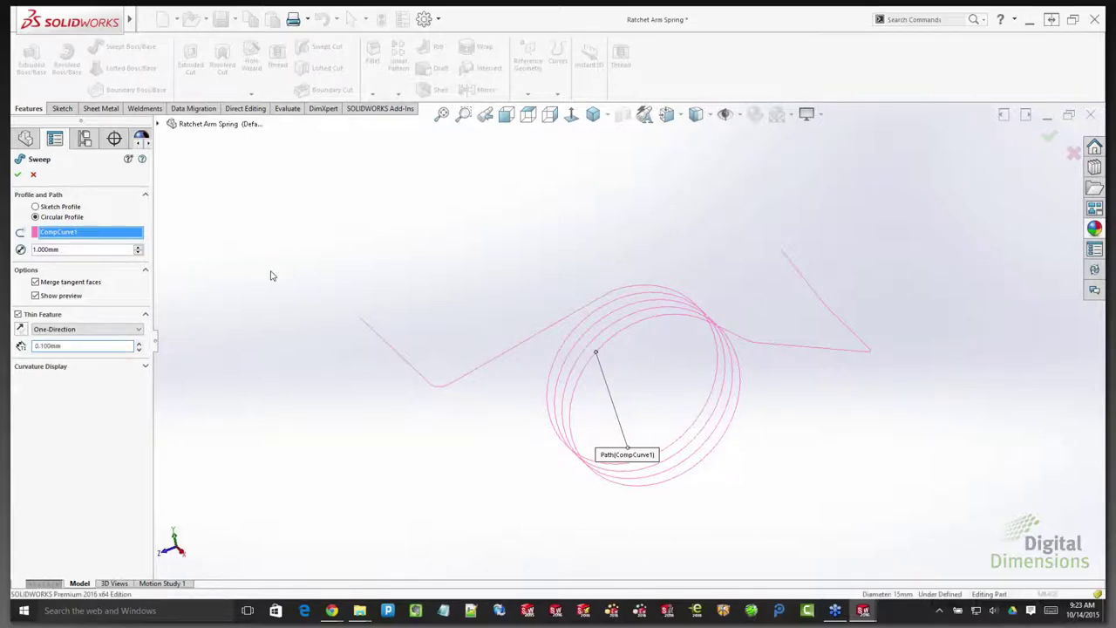
pyautogui.click(15, 174)
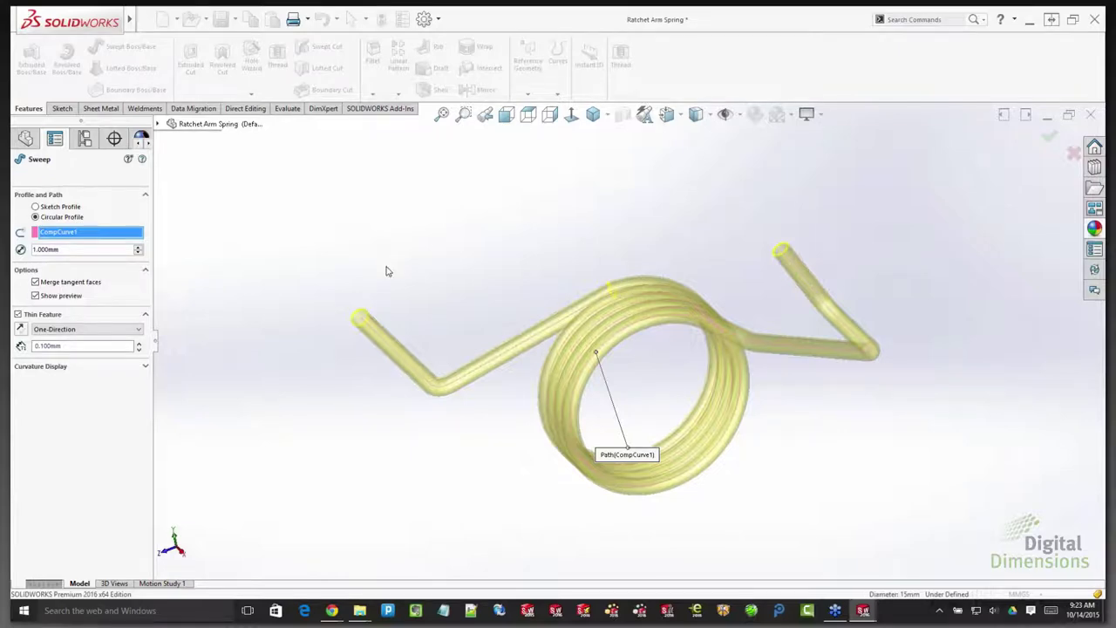
# - Examine the swept spring's hollow end and the seam where the straight arm meets the coil, including the helix and composite curve
pyautogui.scroll(-2, 634, 339)
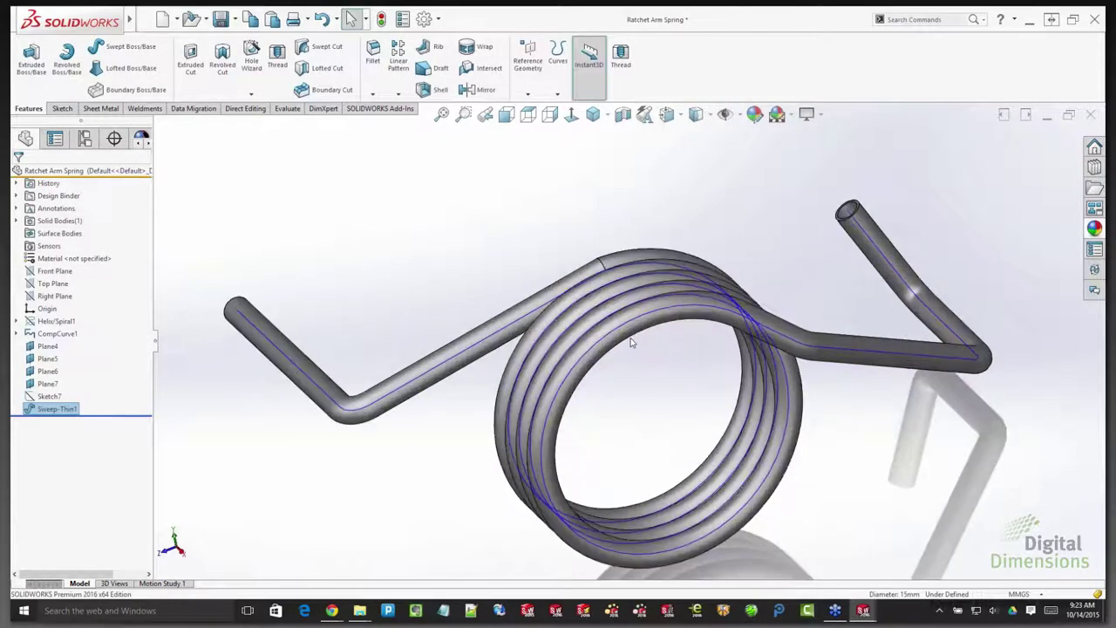
pyautogui.scroll(-2, 632, 343)
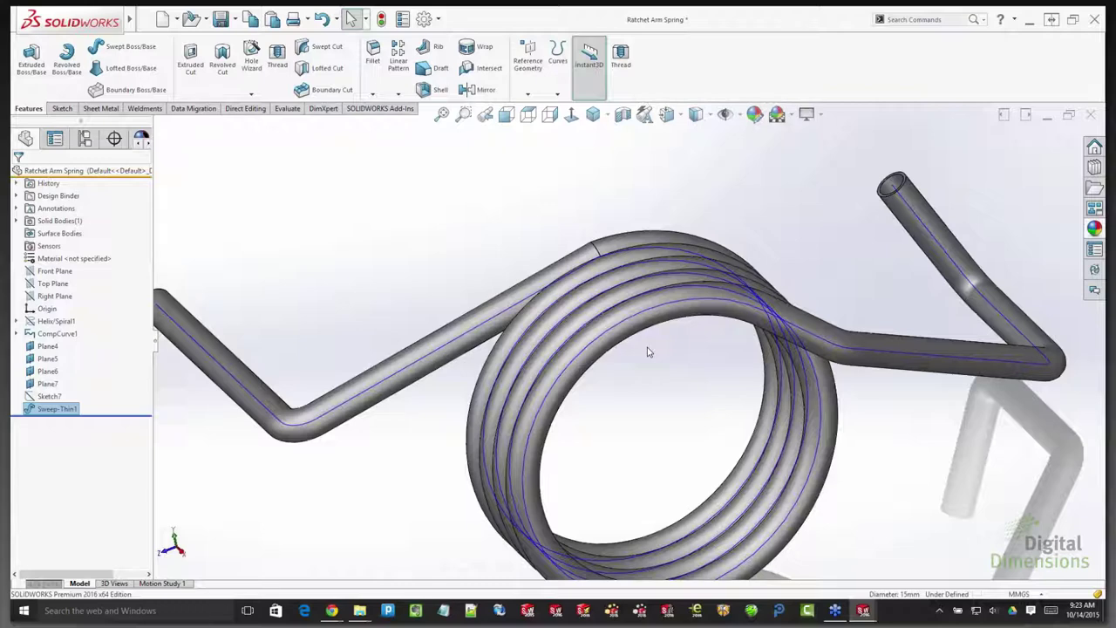
pyautogui.moveTo(578, 273); pyautogui.dragTo(598, 252, button='middle')
pyautogui.press('f')
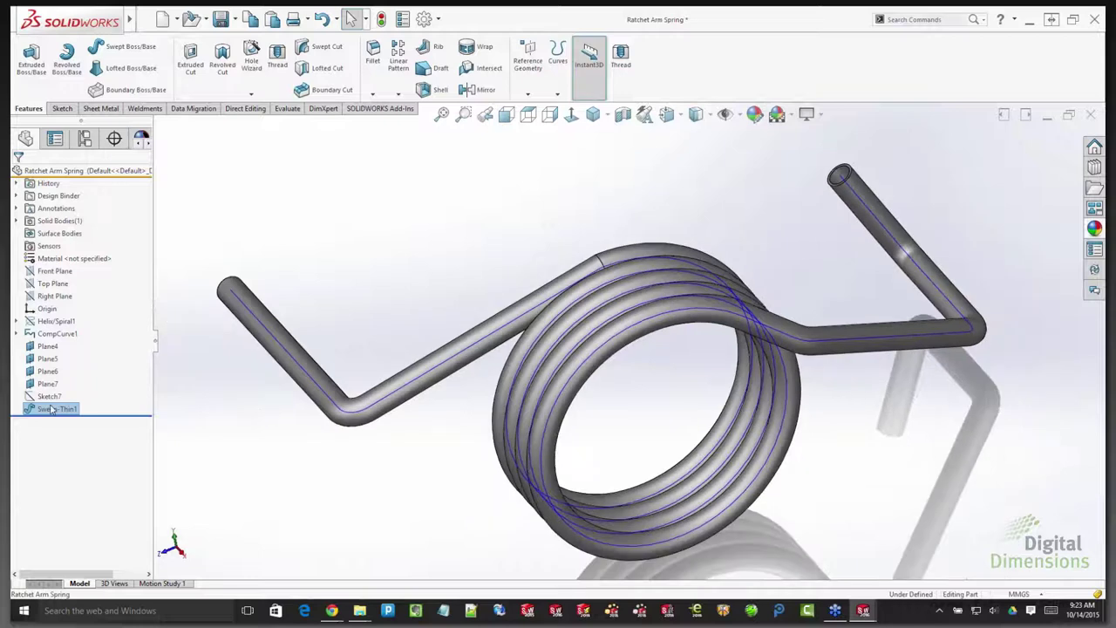
pyautogui.click(29, 323)
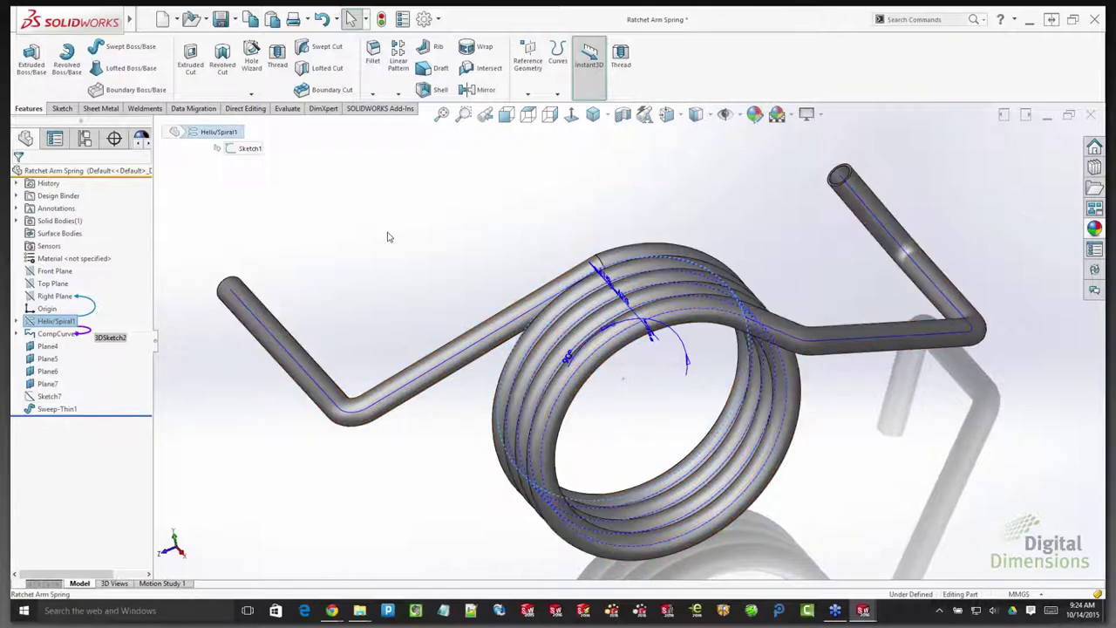
pyautogui.click(40, 322)
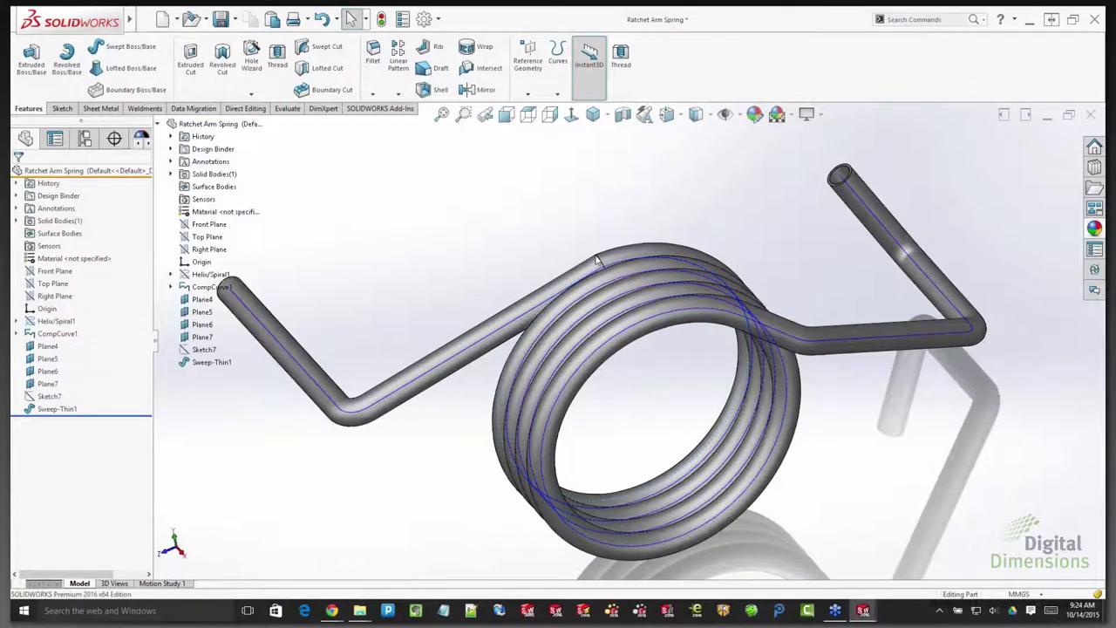
pyautogui.scroll(-2, 597, 260)
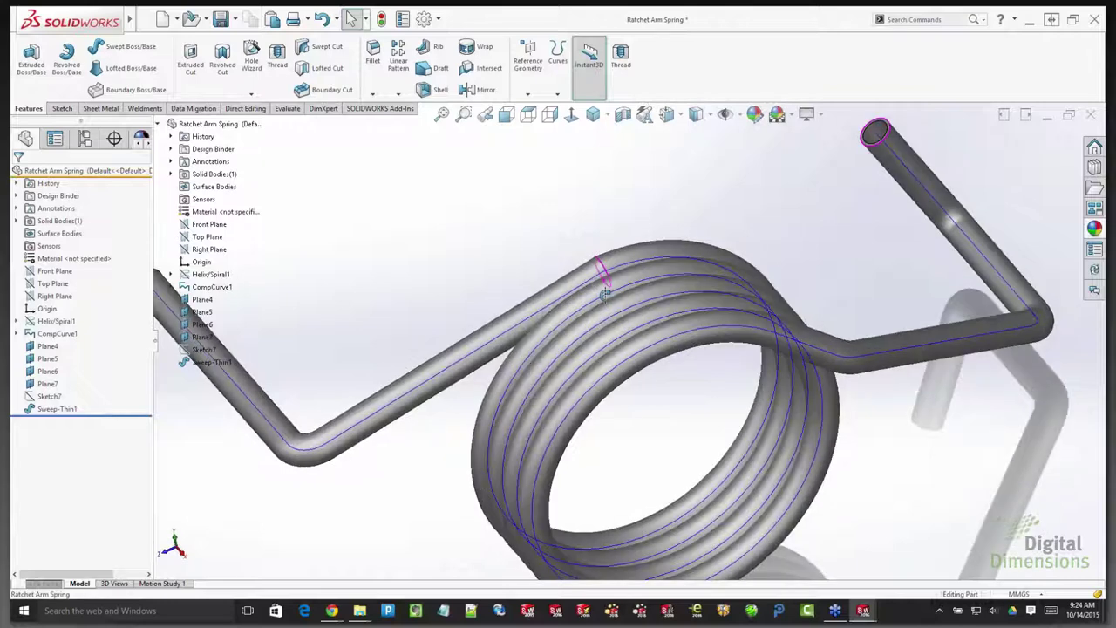
pyautogui.moveTo(603, 294); pyautogui.dragTo(584, 283, button='middle')
pyautogui.click(584, 283)
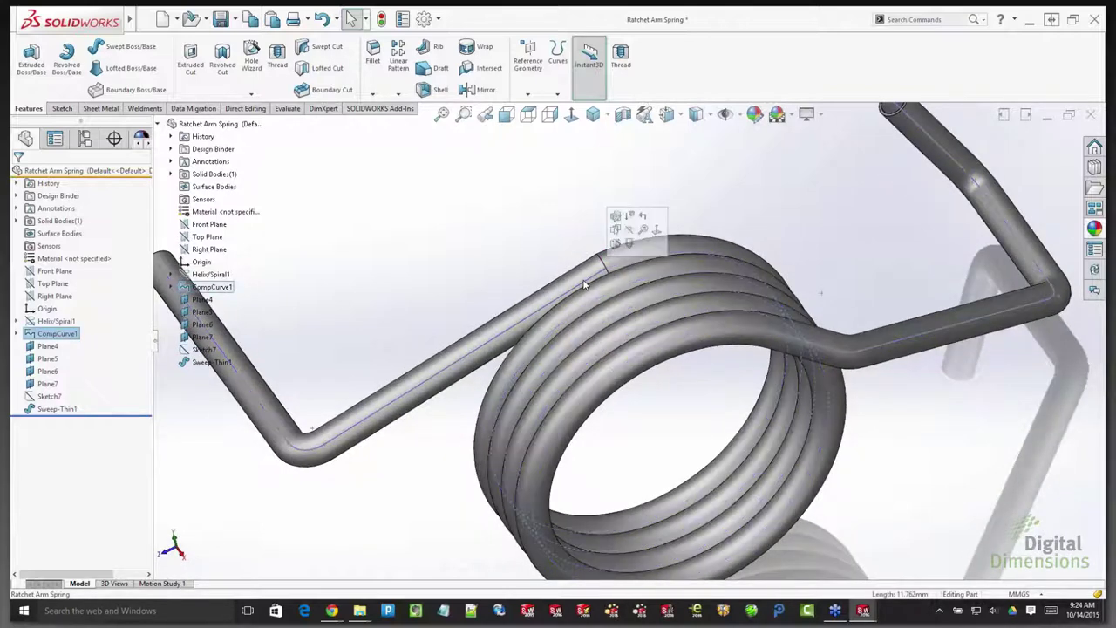
pyautogui.press('Escape')
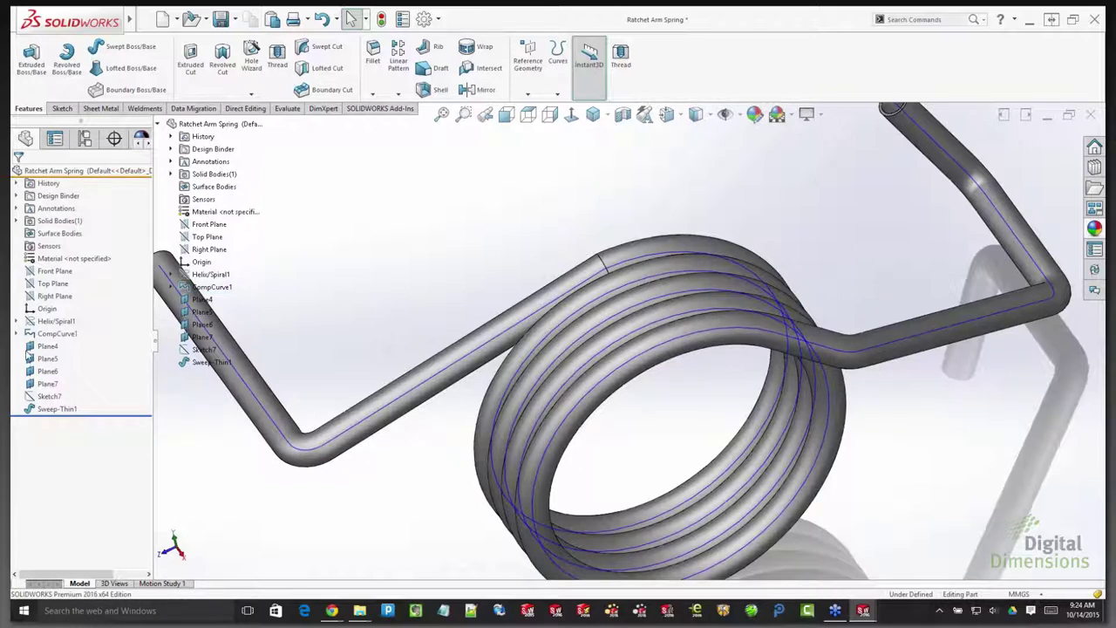
# - Open 3DSketch2 under the composite curve for editing and shift the end point of its R1 bend slightly
pyautogui.click(16, 321)
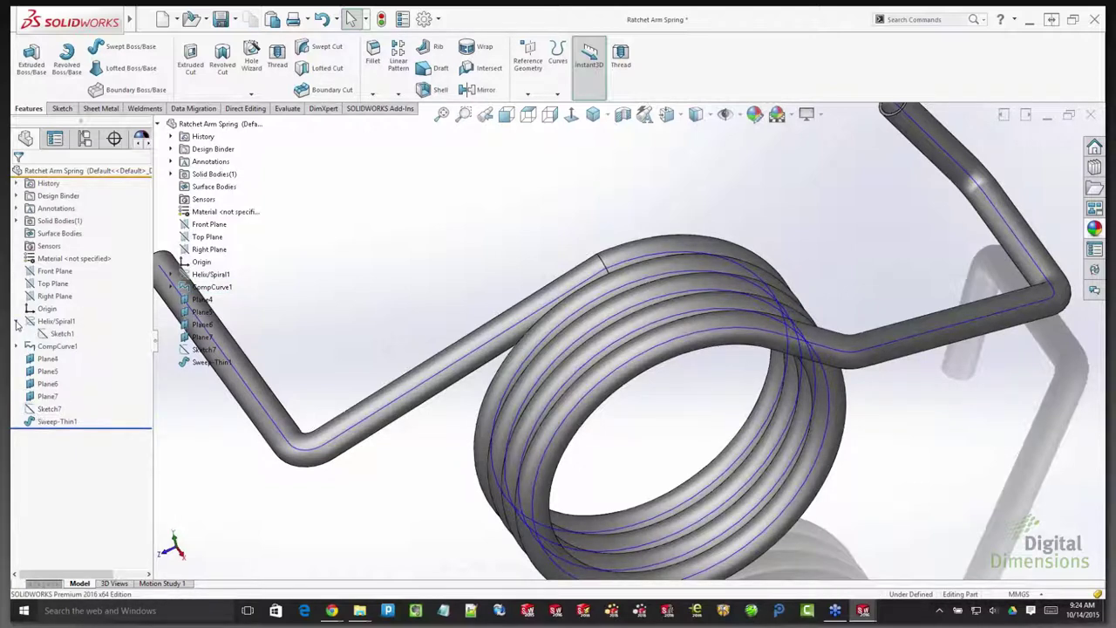
pyautogui.click(17, 346)
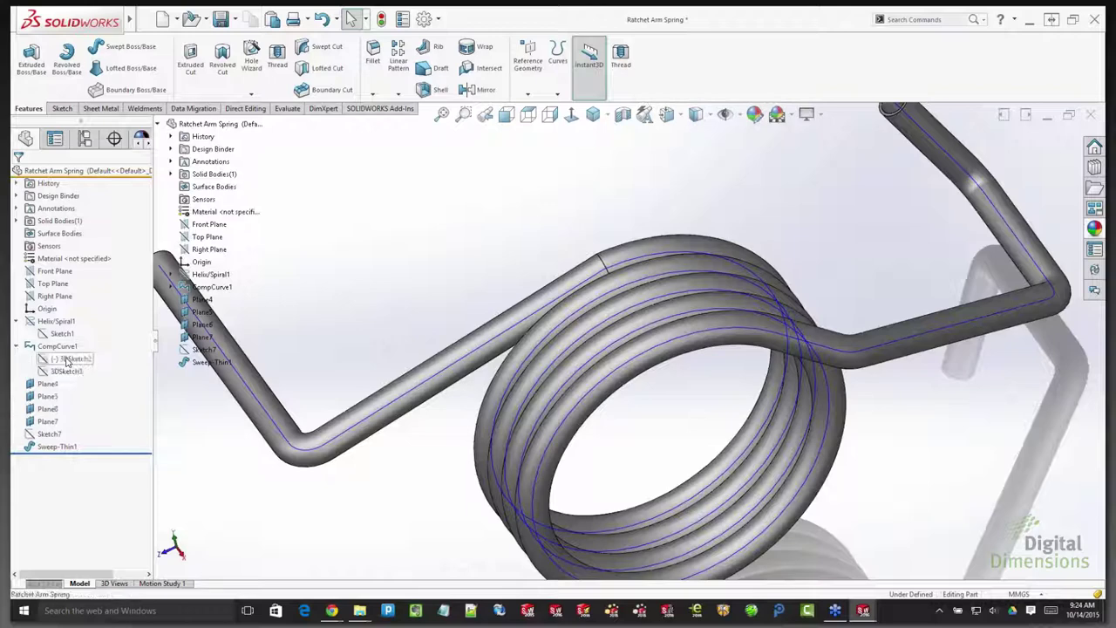
pyautogui.click(67, 359)
pyautogui.click(75, 327)
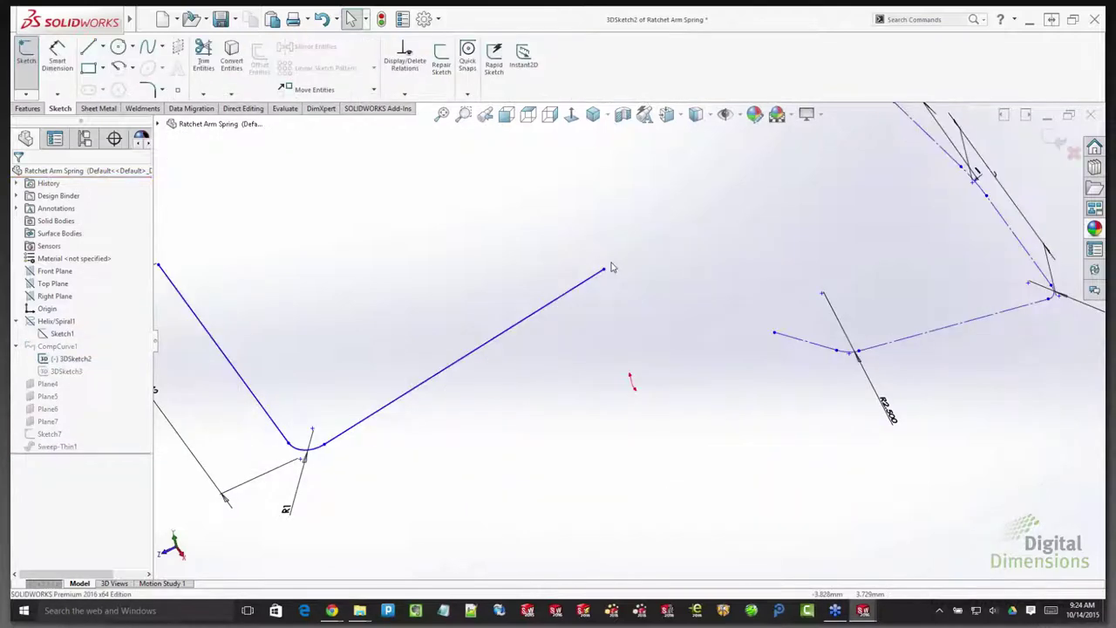
pyautogui.click(605, 269)
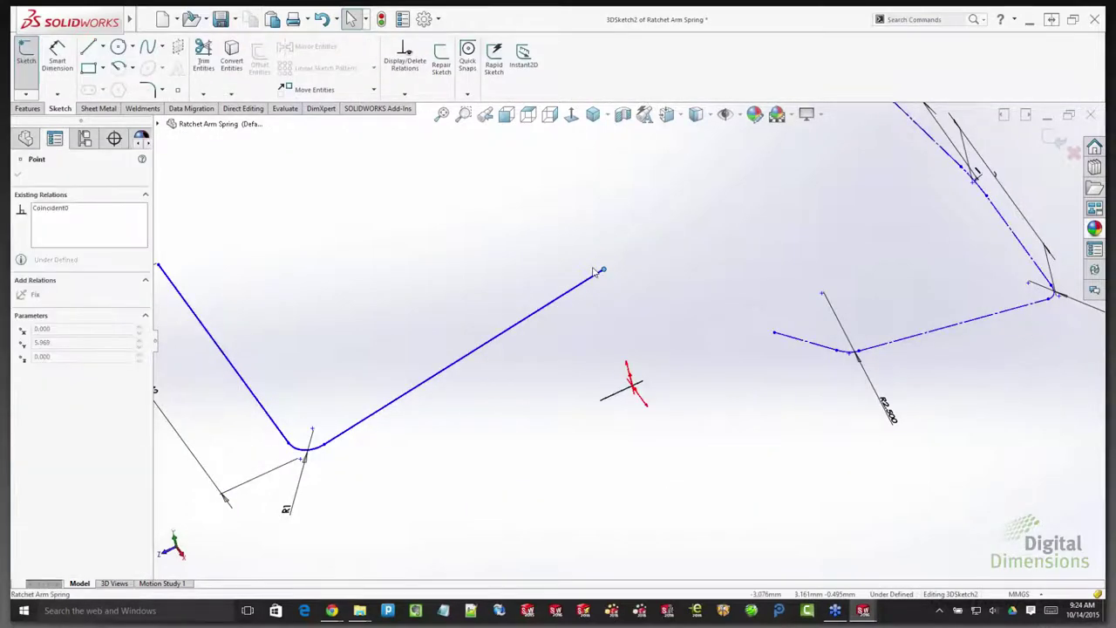
pyautogui.moveTo(331, 445)
pyautogui.mouseDown()
pyautogui.moveTo(341, 470)
pyautogui.moveTo(329, 449)
pyautogui.mouseUp()
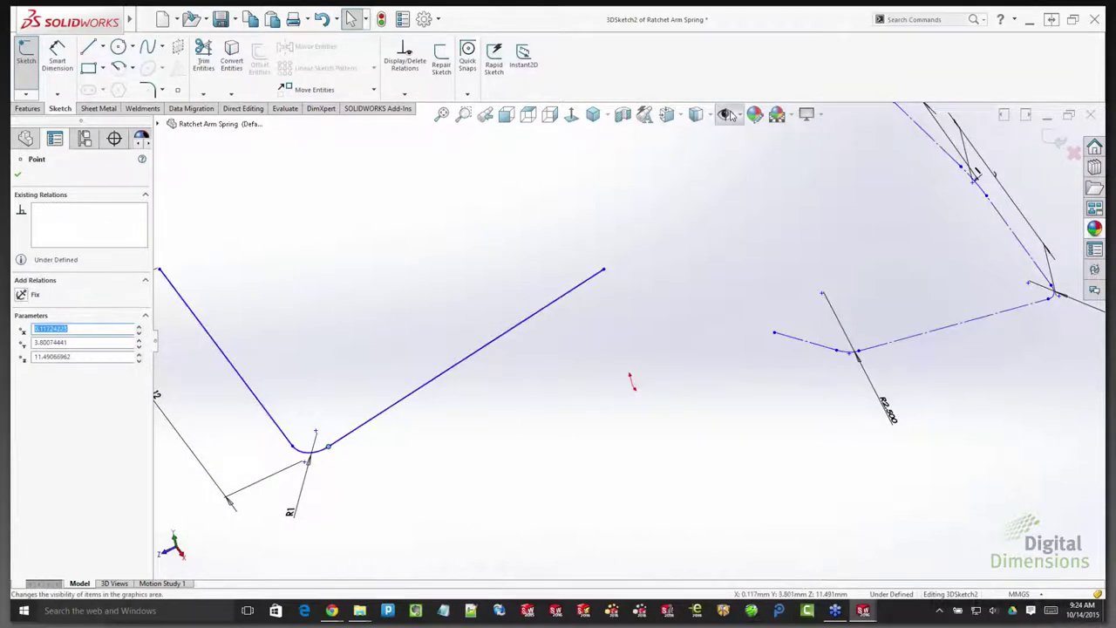
pyautogui.click(17, 175)
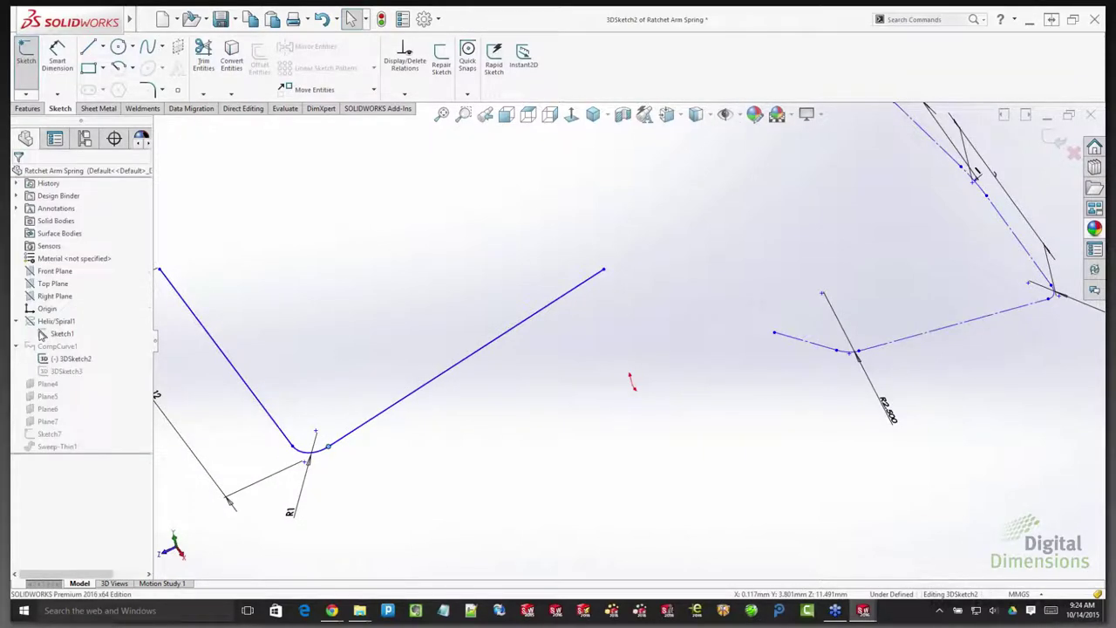
# - Show the helix, make the adjoining straight arm line in 3DSketch2 tangent to it, and rebuild the spring
pyautogui.click(32, 323)
pyautogui.click(39, 304)
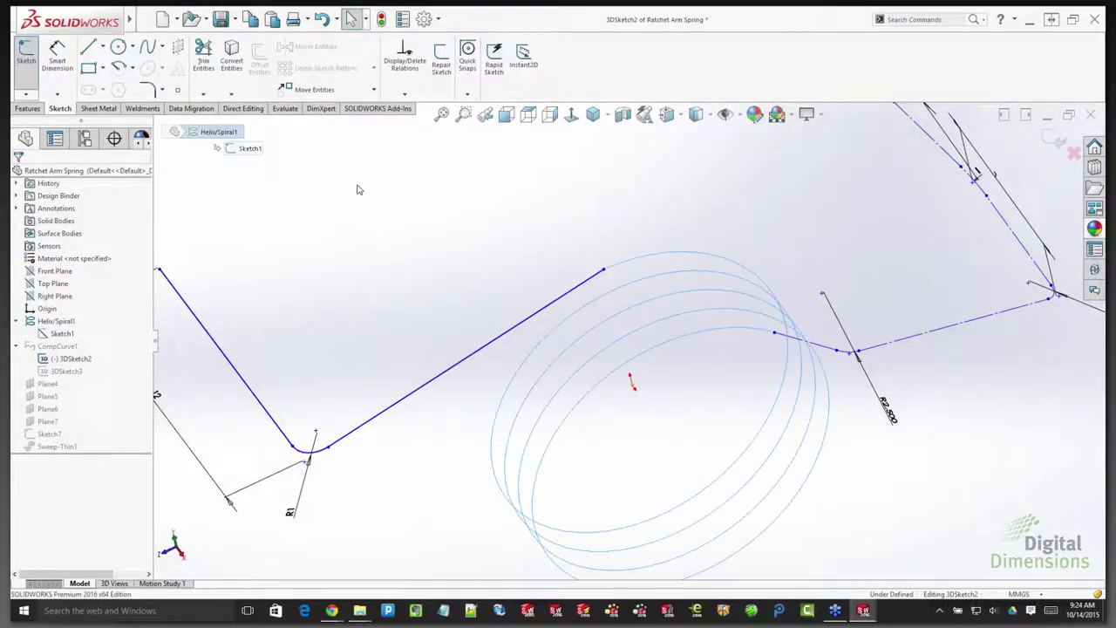
pyautogui.click(617, 267)
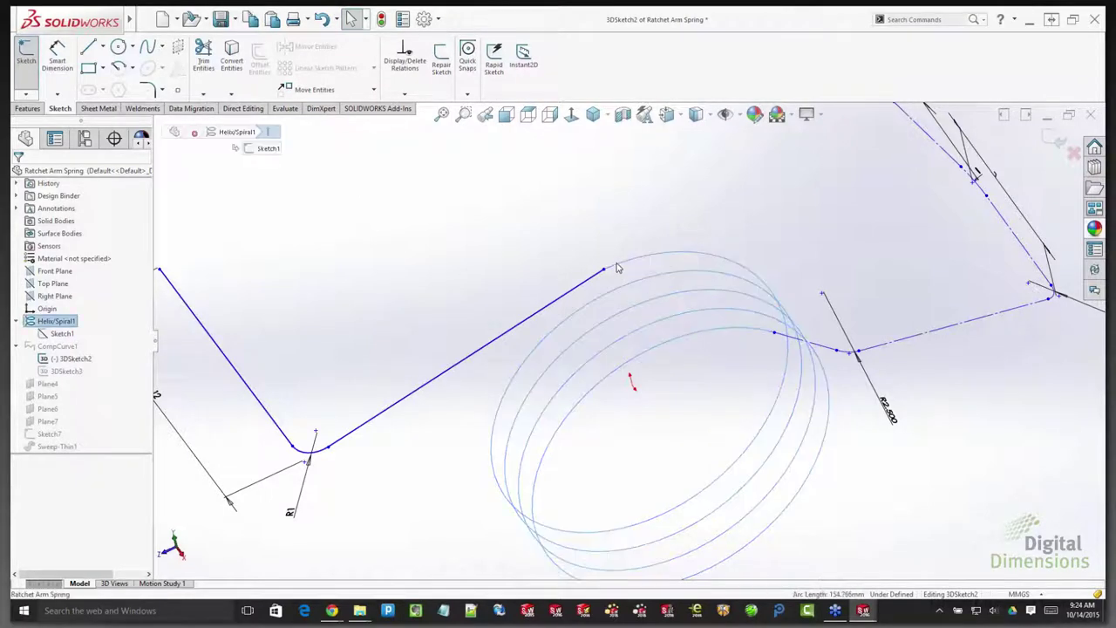
pyautogui.click(557, 301)
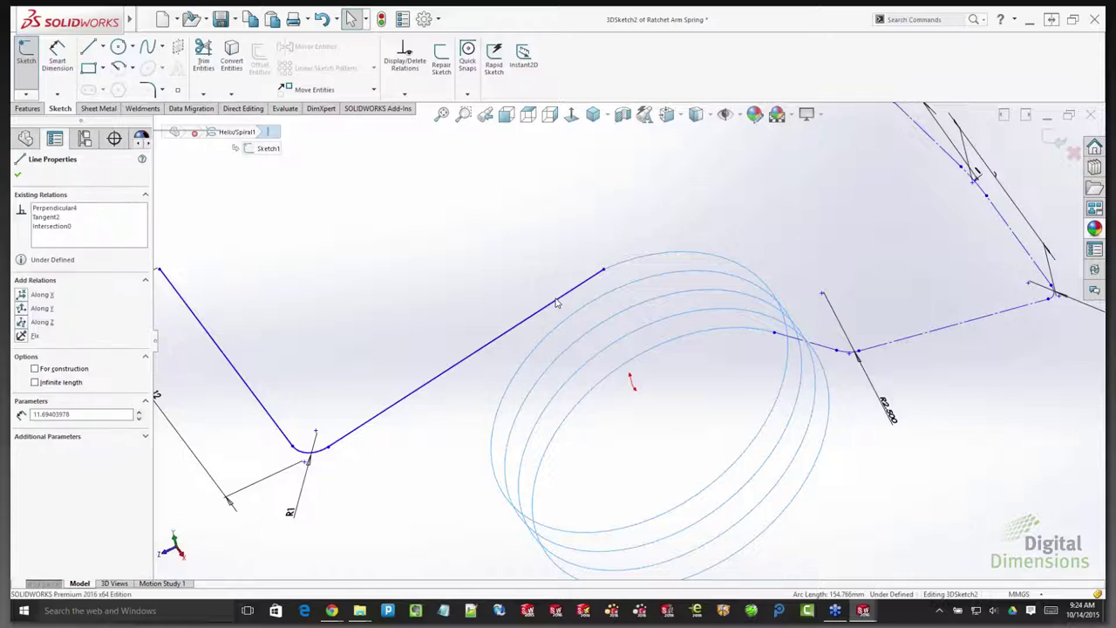
pyautogui.keyDown('ctrl'); pyautogui.click(600, 264); pyautogui.keyUp('ctrl')
pyautogui.click(588, 259)
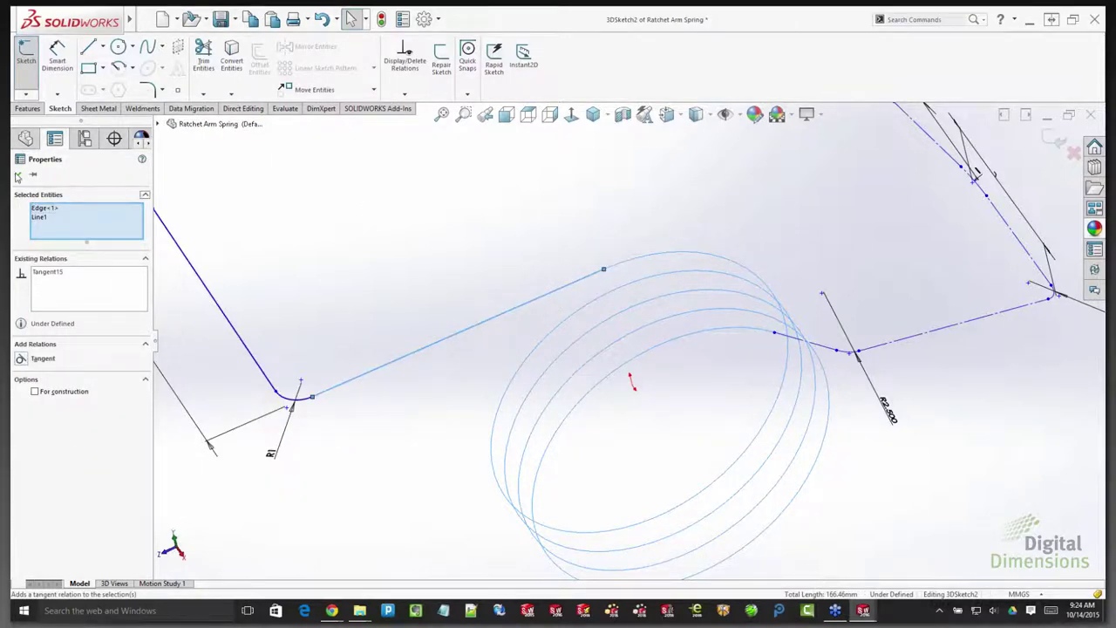
pyautogui.click(18, 176)
pyautogui.click(1056, 142)
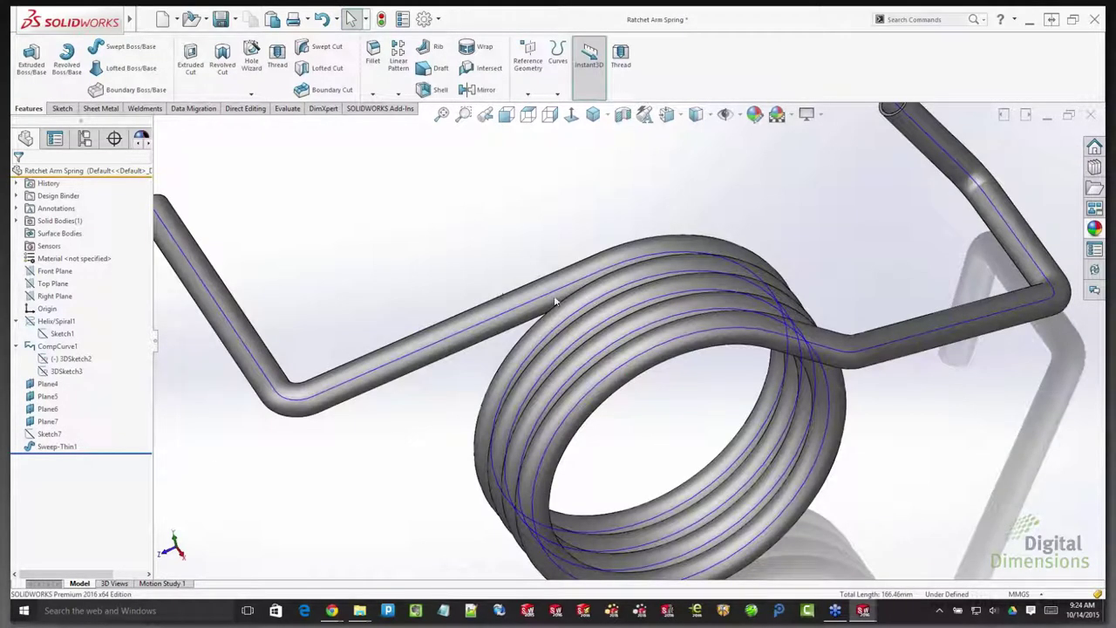
pyautogui.scroll(3, 558, 306)
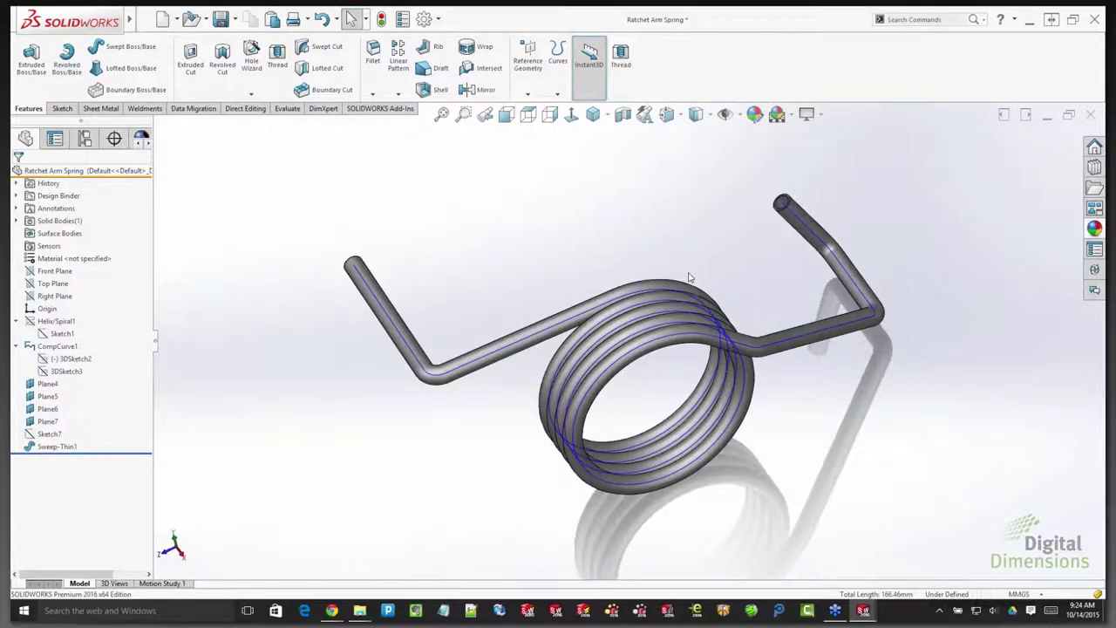
pyautogui.moveTo(689, 277); pyautogui.dragTo(672, 234, button='middle')
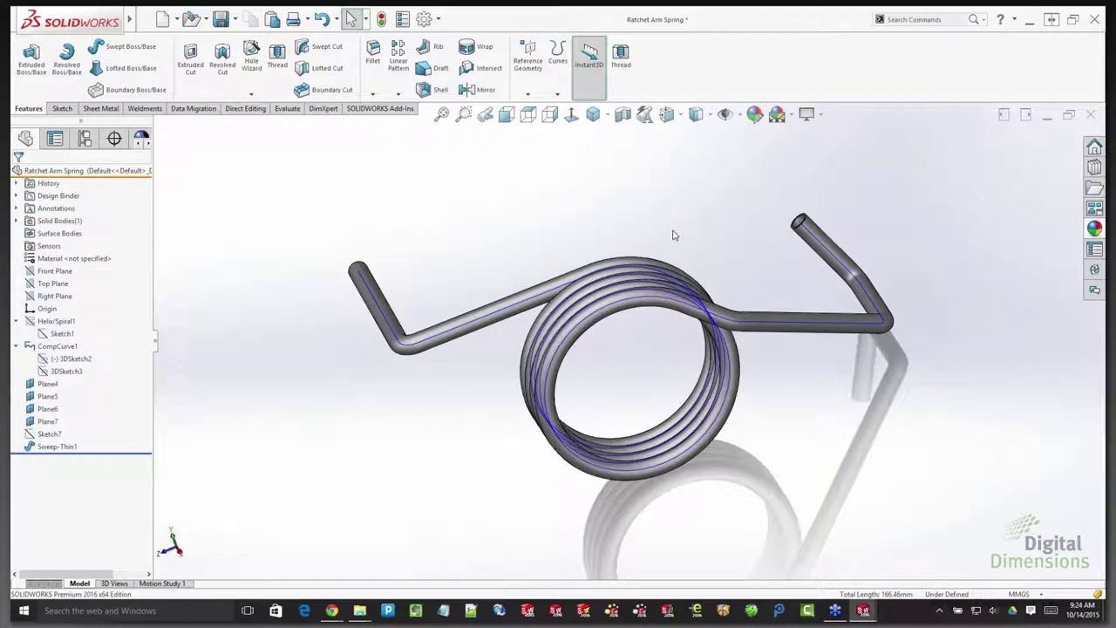
# - Switch to the open Plate part
pyautogui.hotkey('ctrl', 'Tab')
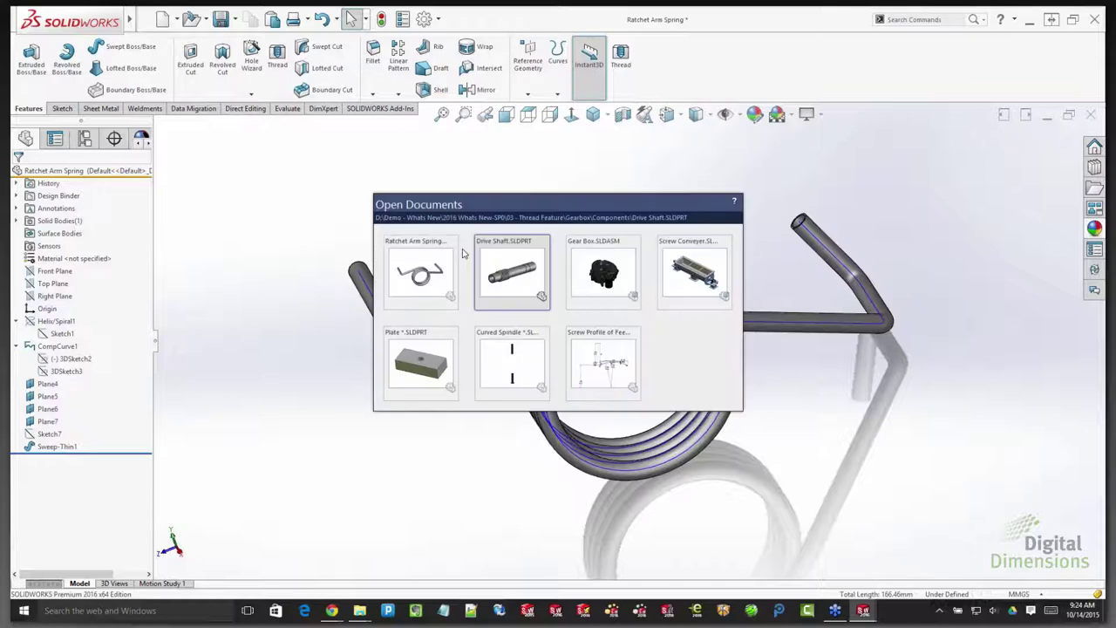
pyautogui.moveTo(433, 357)
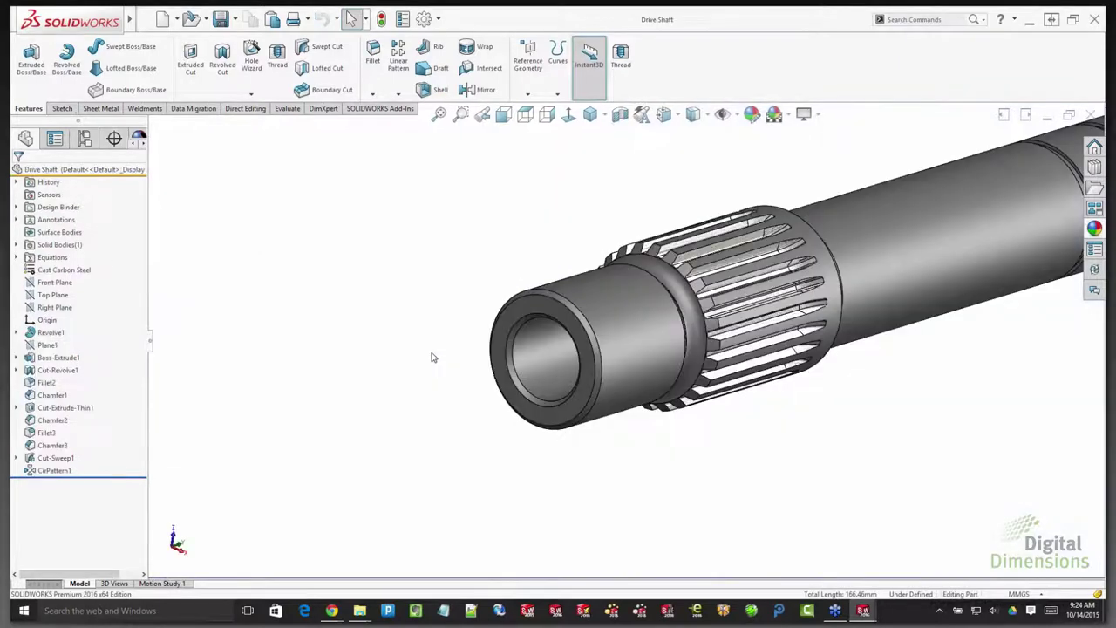
pyautogui.hotkey('ctrl', 'Tab')
pyautogui.hotkey('ctrl', 'Tab')
pyautogui.hotkey('ctrl', 'Tab')
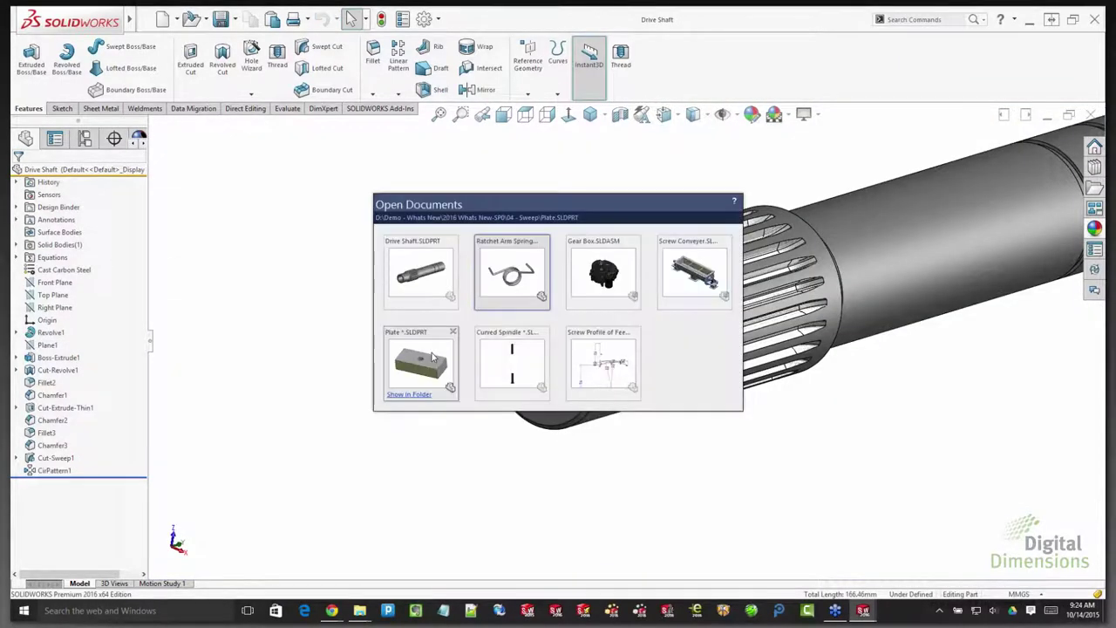
pyautogui.click(432, 358)
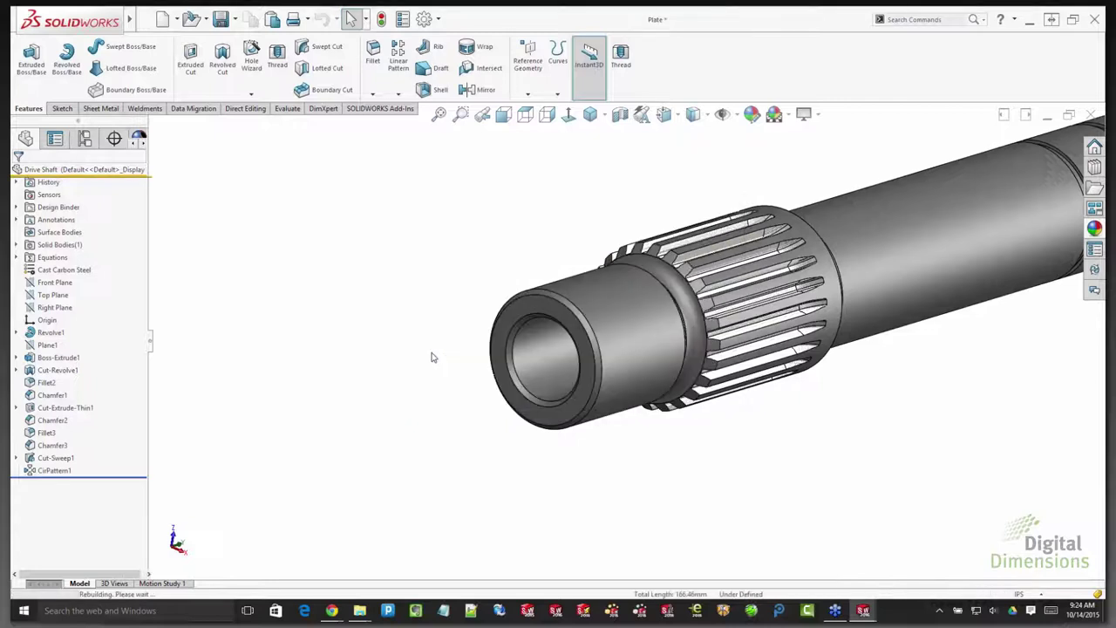
# - Cut a groove across the plate's upper face with a 0.25 in circular-profile swept cut along the wavy sketch
pyautogui.moveTo(633, 261); pyautogui.dragTo(634, 292, button='middle')
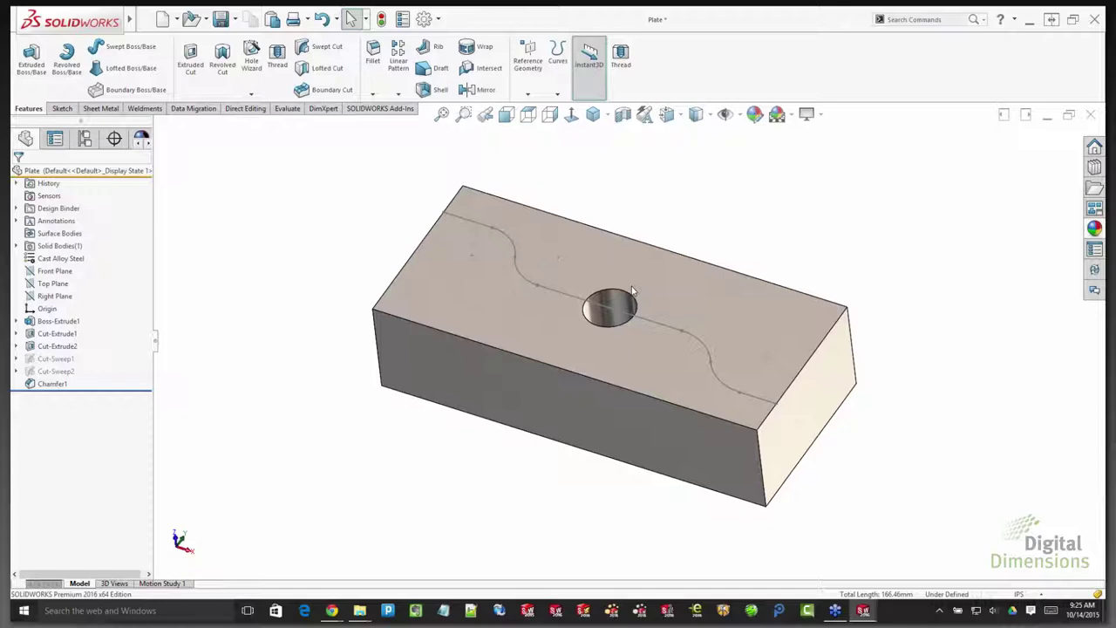
pyautogui.click(320, 50)
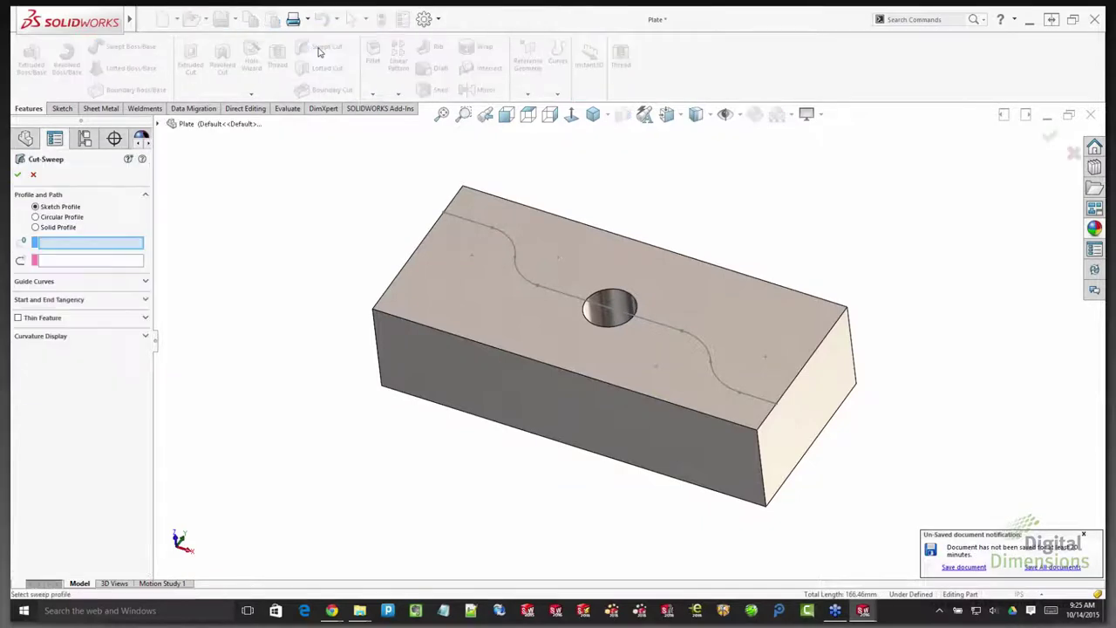
pyautogui.click(43, 218)
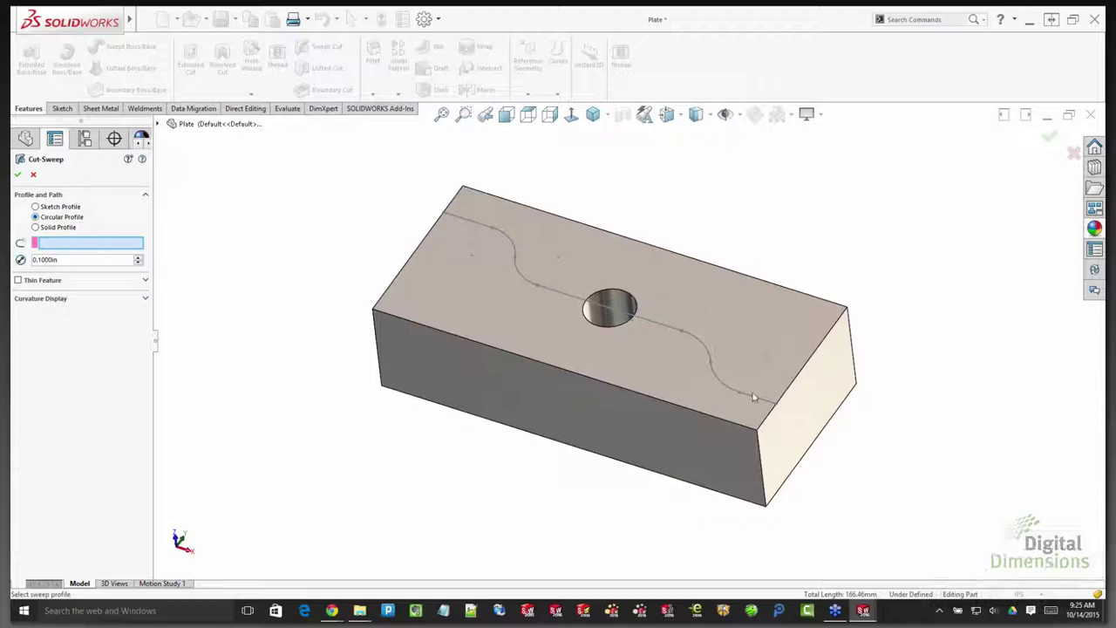
pyautogui.press('Tab')
pyautogui.write('.25')
pyautogui.press('Return')
pyautogui.click(748, 394)
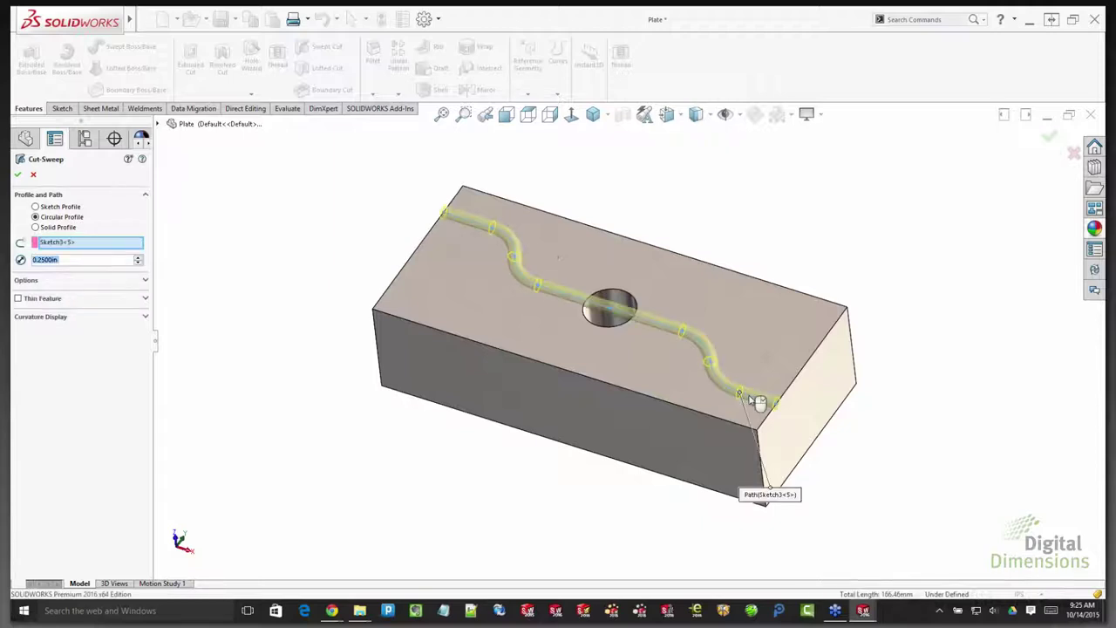
pyautogui.click(16, 176)
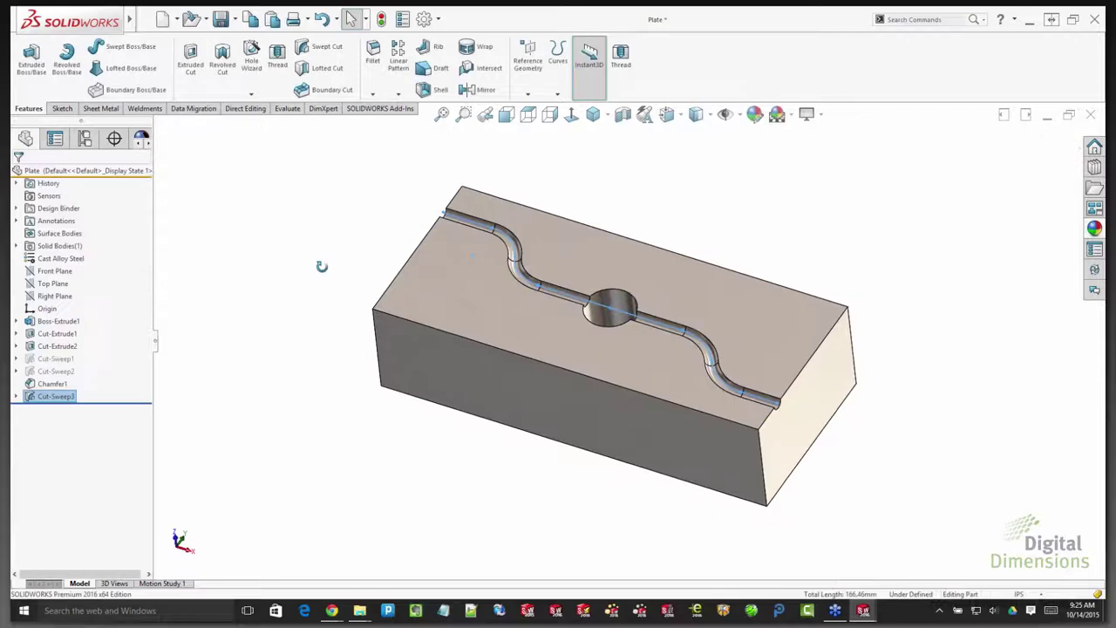
pyautogui.moveTo(321, 266); pyautogui.dragTo(320, 258, button='middle')
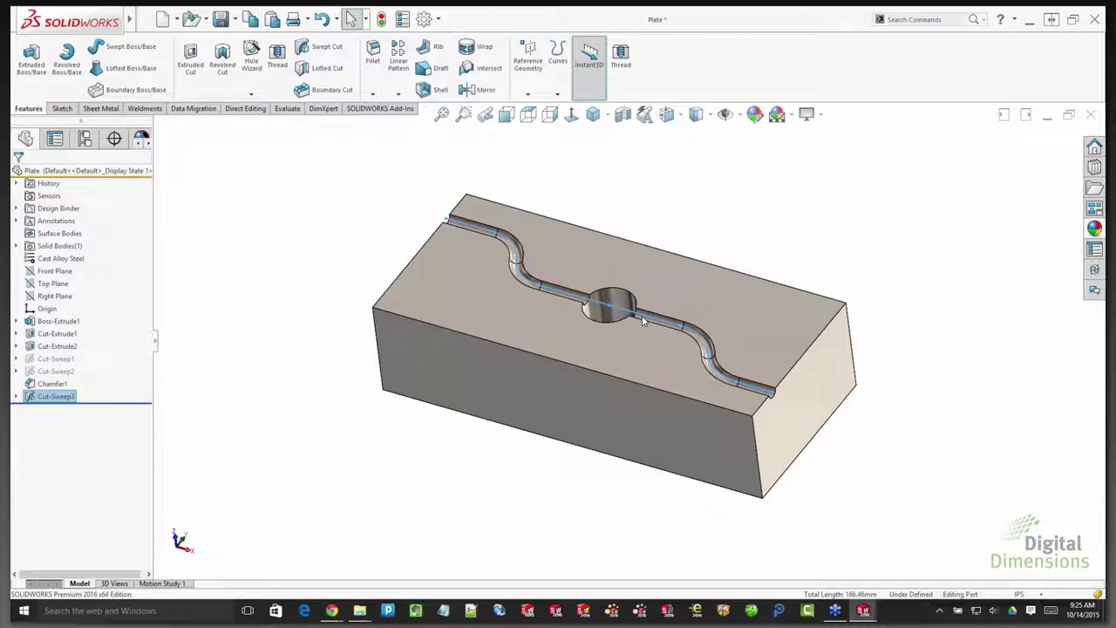
# - Close the Plate part and switch to the open Curved Spindle part
pyautogui.click(1091, 116)
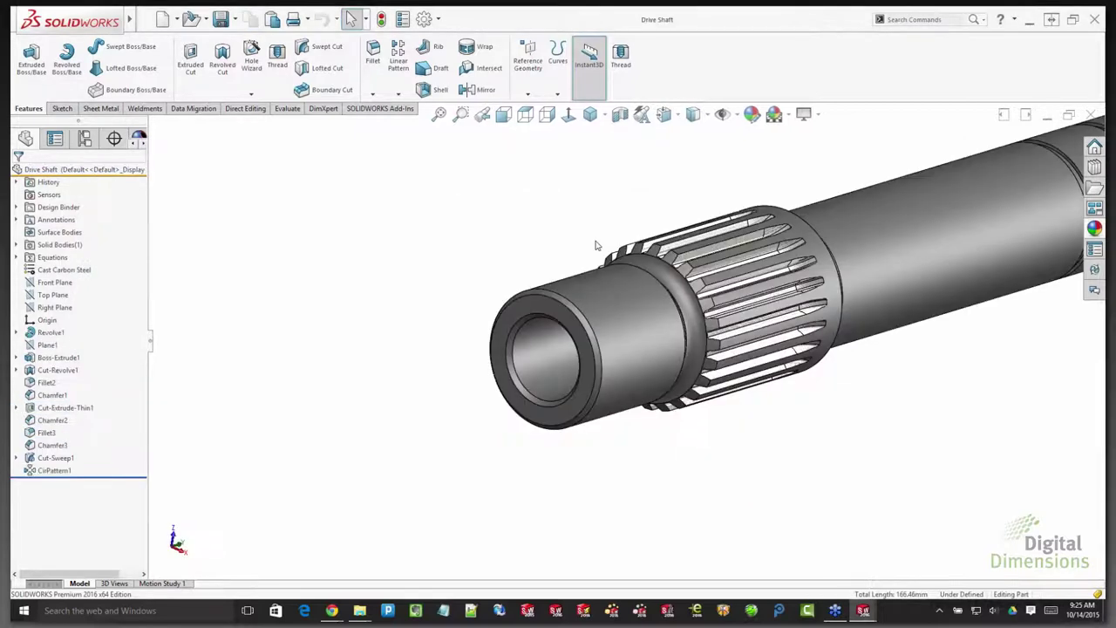
pyautogui.hotkey('ctrl', 'Tab')
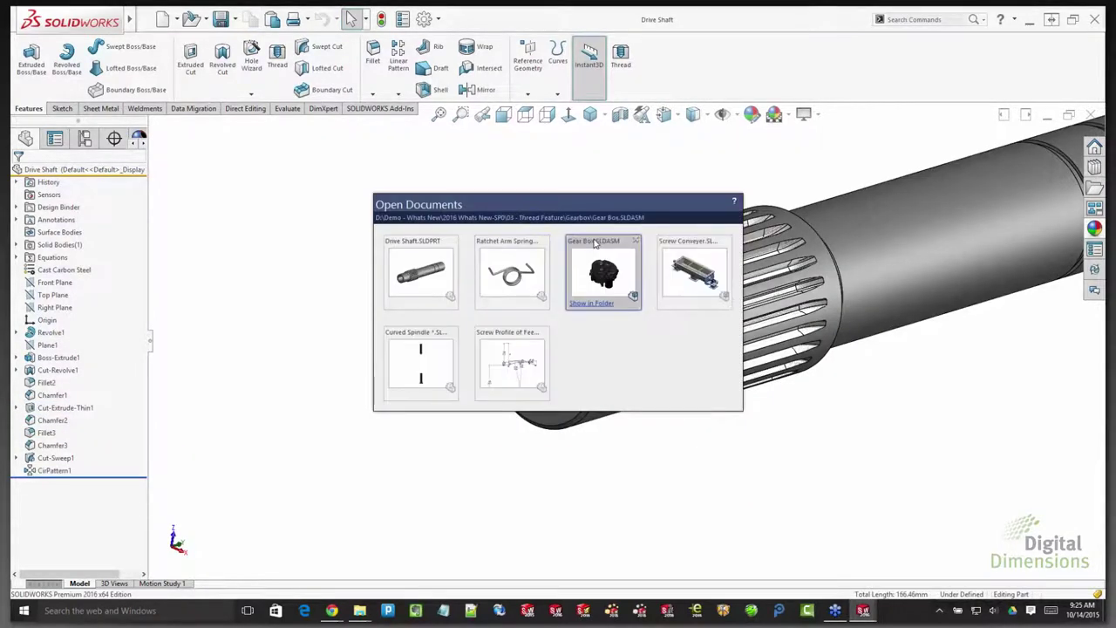
pyautogui.press('Escape')
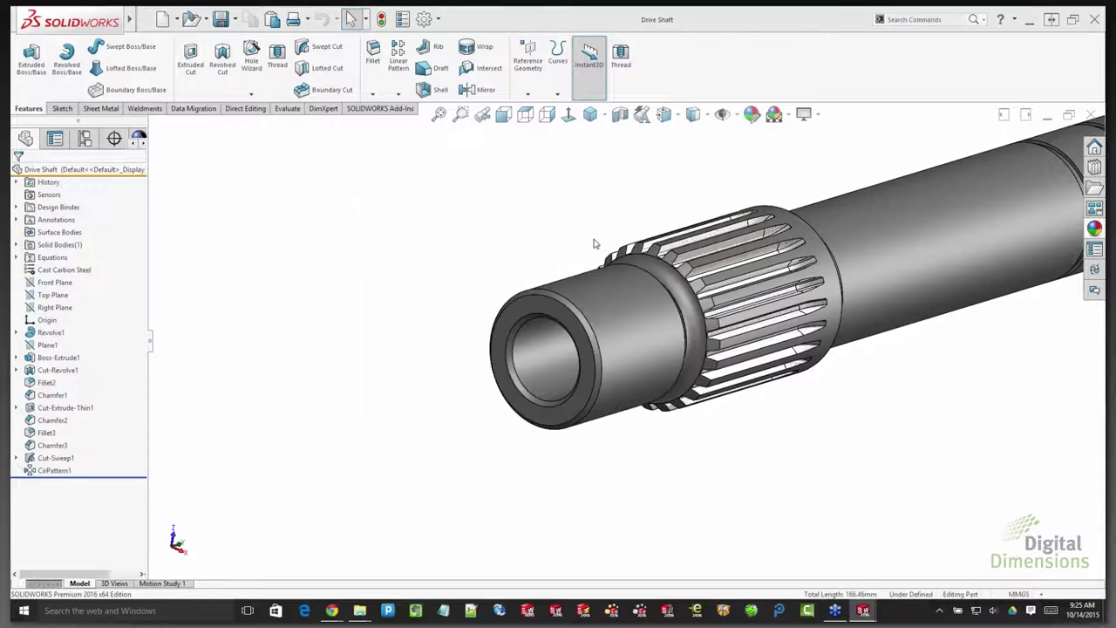
pyautogui.hotkey('ctrl', 'Tab')
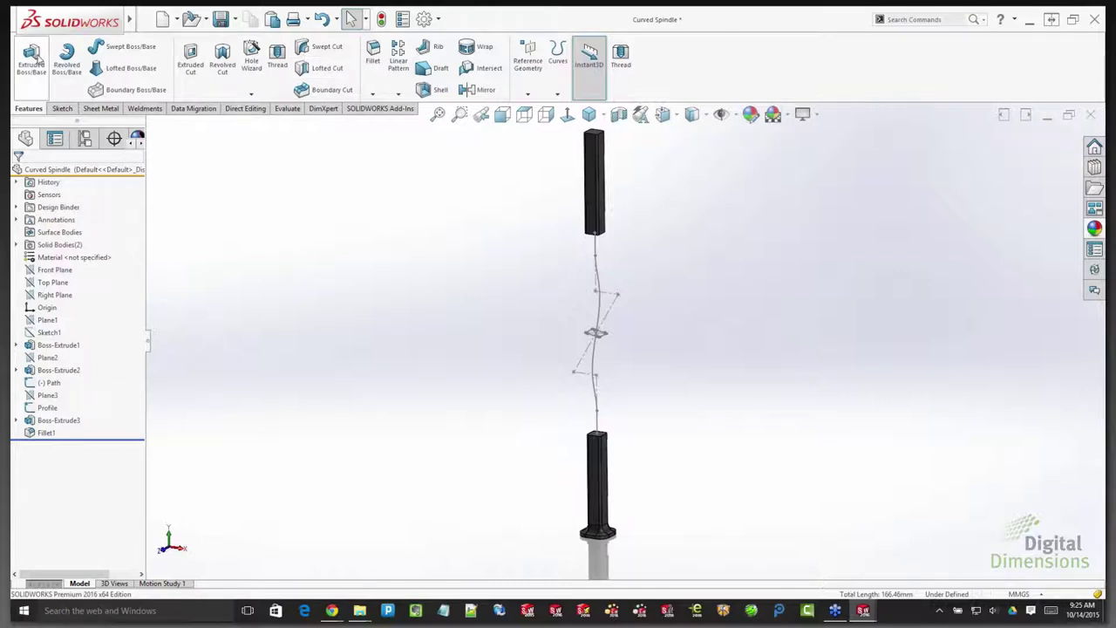
# - Set up a swept boss of the Profile sketch along the Path sketch, running in both directions from the profile
pyautogui.click(122, 46)
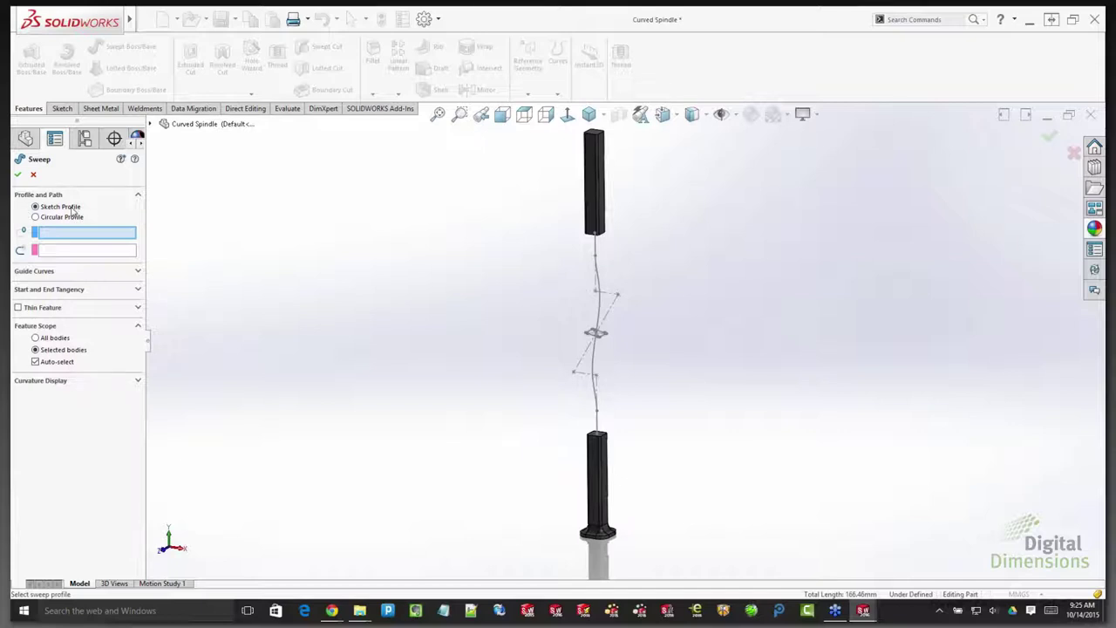
pyautogui.click(602, 336)
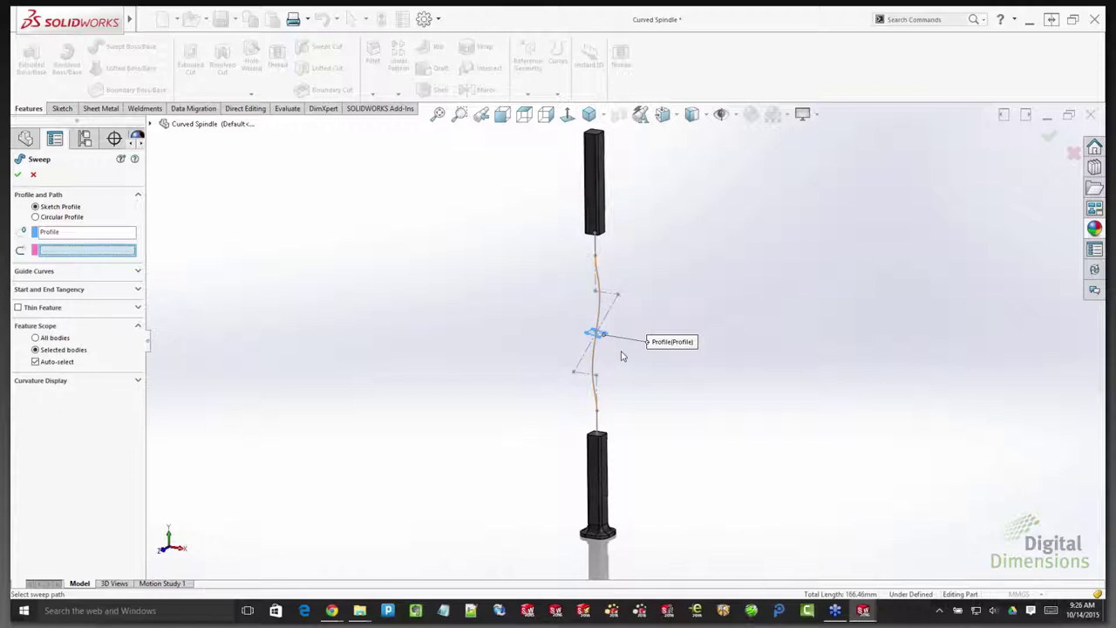
pyautogui.scroll(-3, 623, 355)
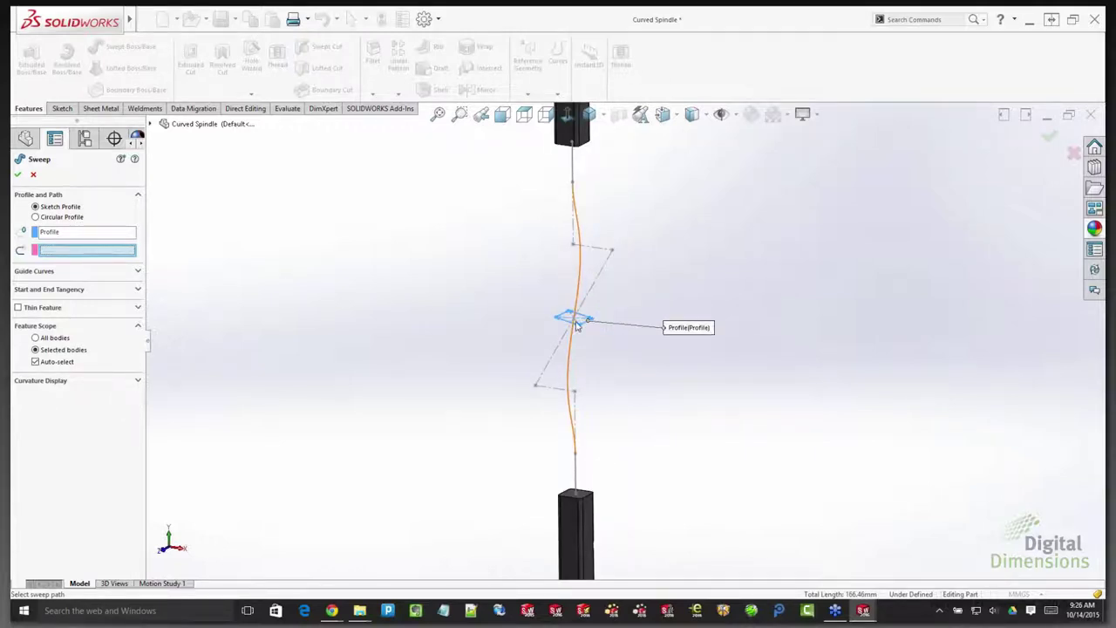
pyautogui.click(575, 327)
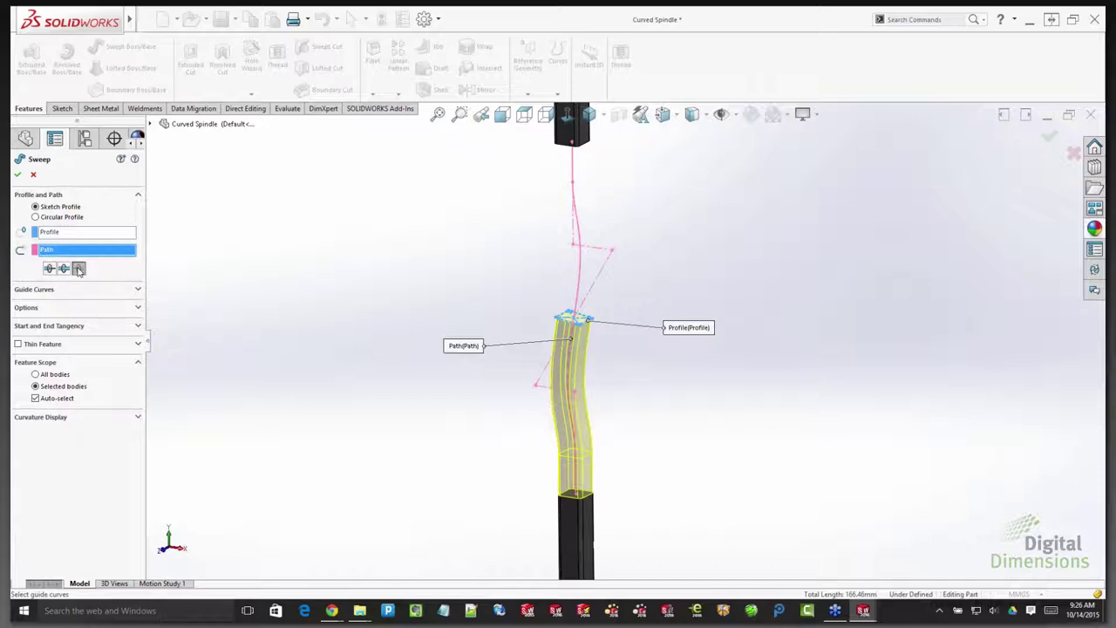
pyautogui.click(63, 270)
pyautogui.click(63, 270)
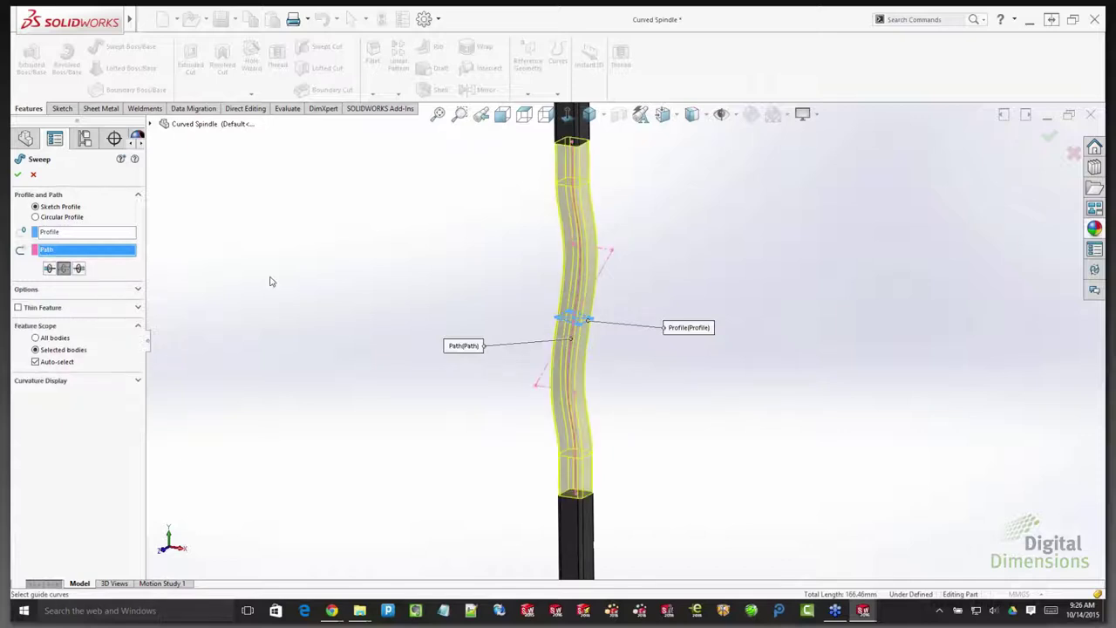
# - Keep the sweep's profile orientation at Follow Path and set its twist to Specify Twist Value, controlled in revolutions
pyautogui.click(105, 290)
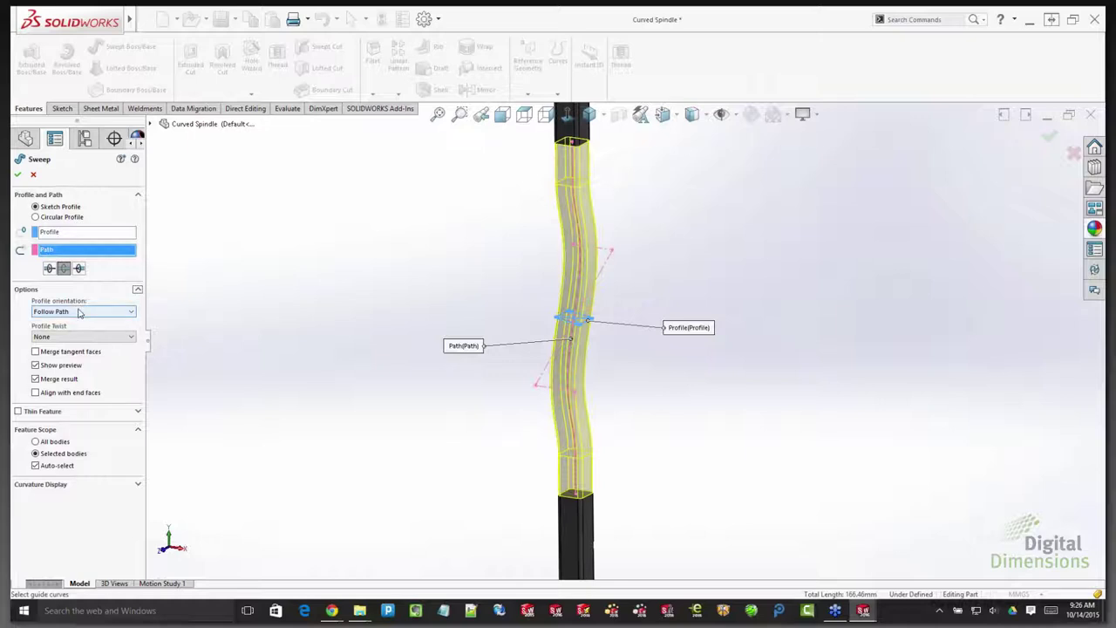
pyautogui.click(79, 311)
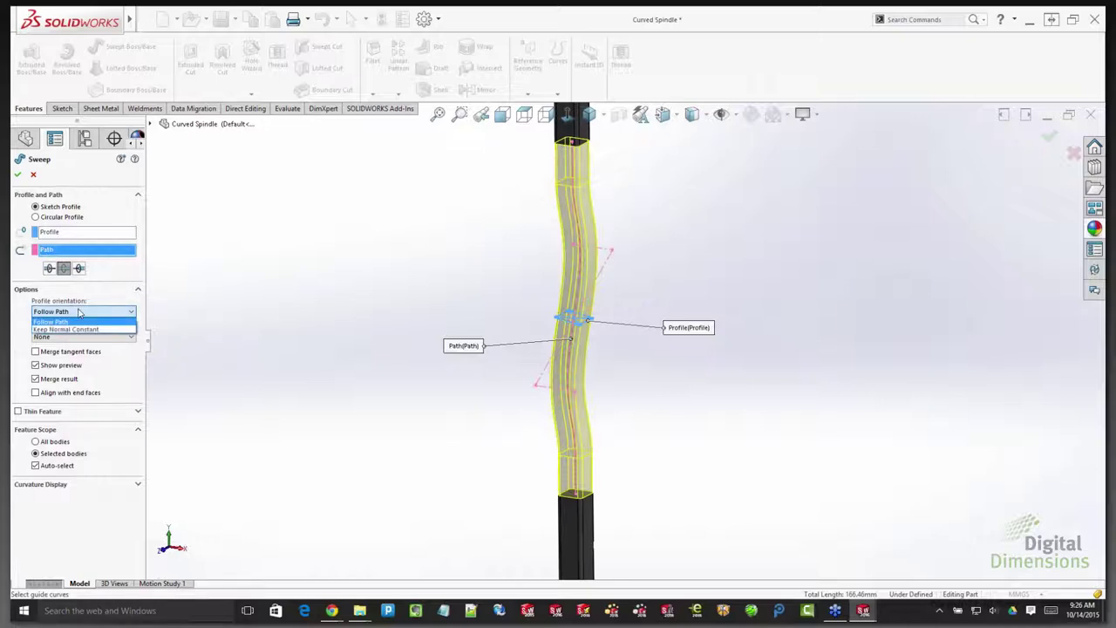
pyautogui.click(74, 314)
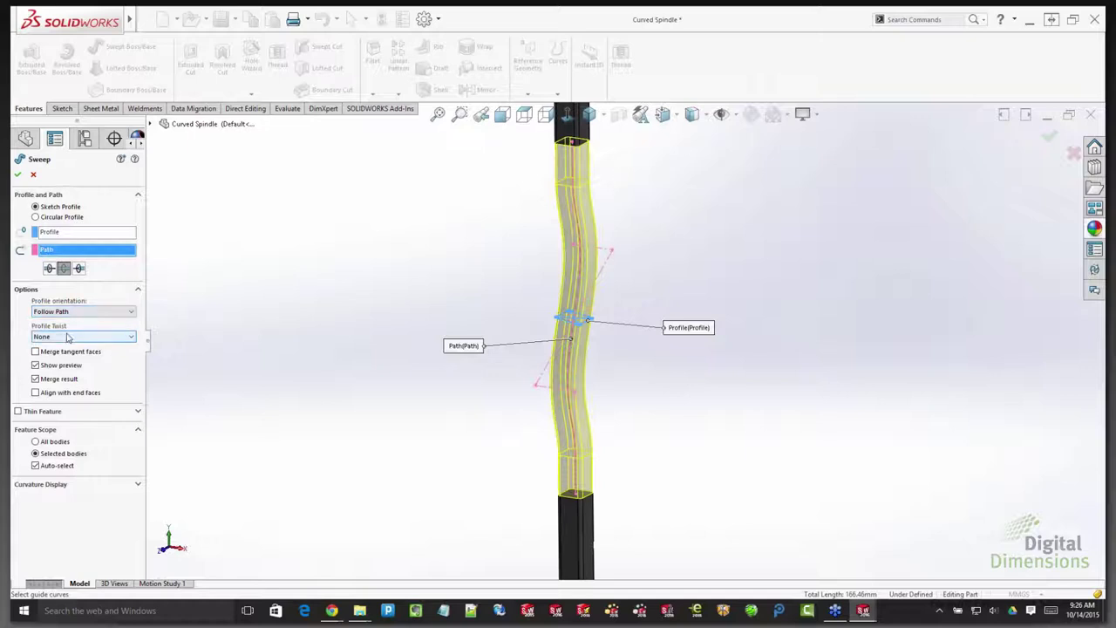
pyautogui.click(67, 336)
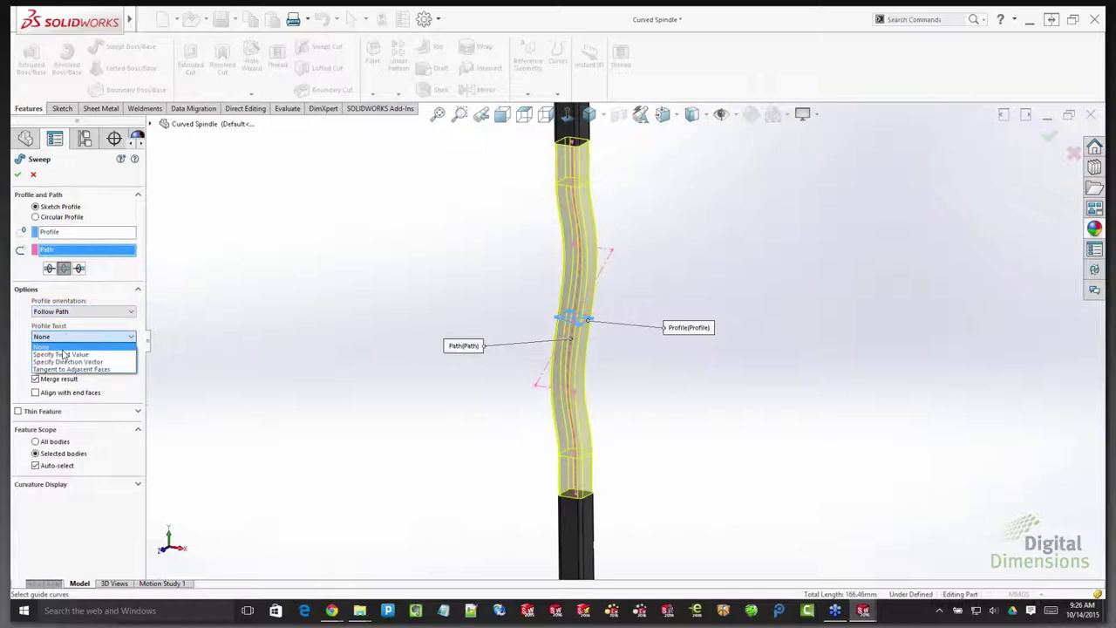
pyautogui.click(63, 331)
pyautogui.click(66, 337)
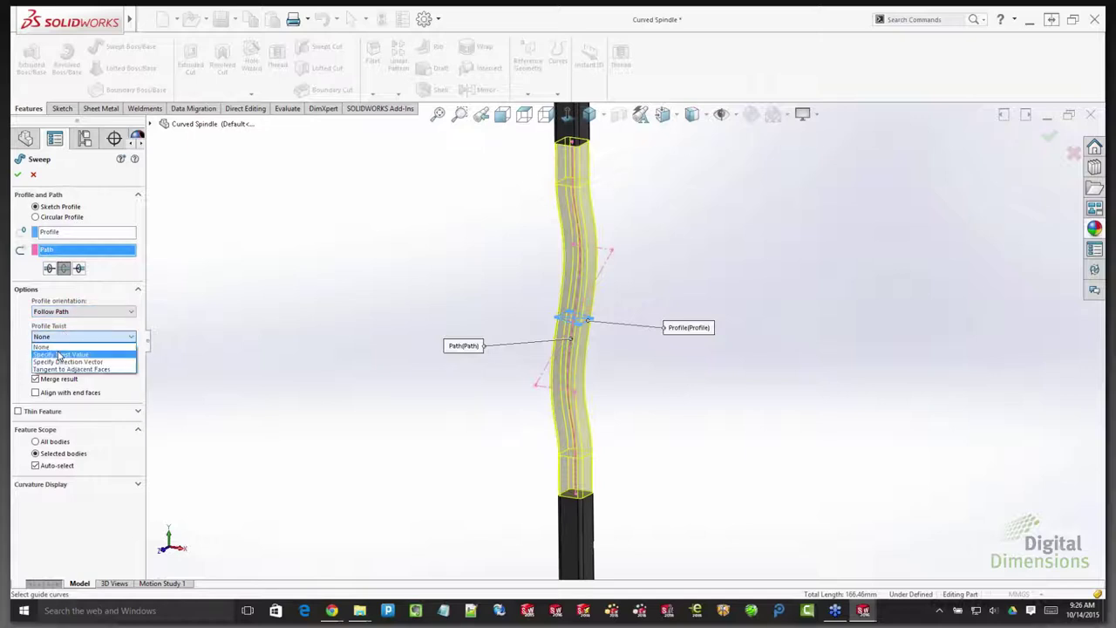
pyautogui.click(59, 356)
pyautogui.click(68, 364)
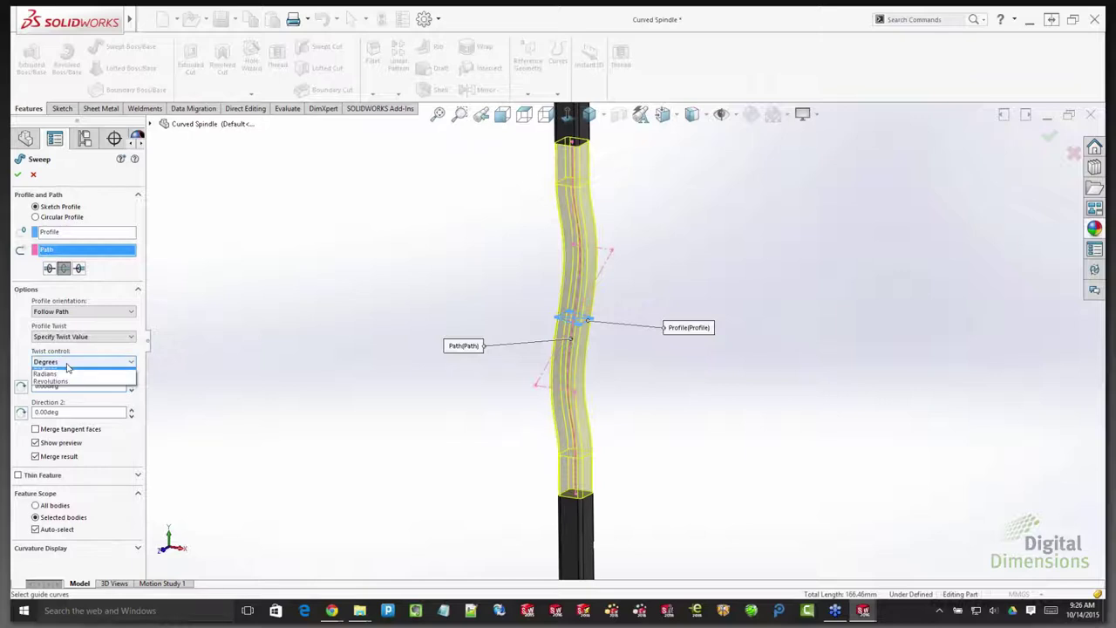
pyautogui.click(51, 386)
# - Twist the spindle sweep 1 revolution in Direction 1 and 1 revolution in Direction 2, and create it
pyautogui.click(59, 384)
pyautogui.write('1')
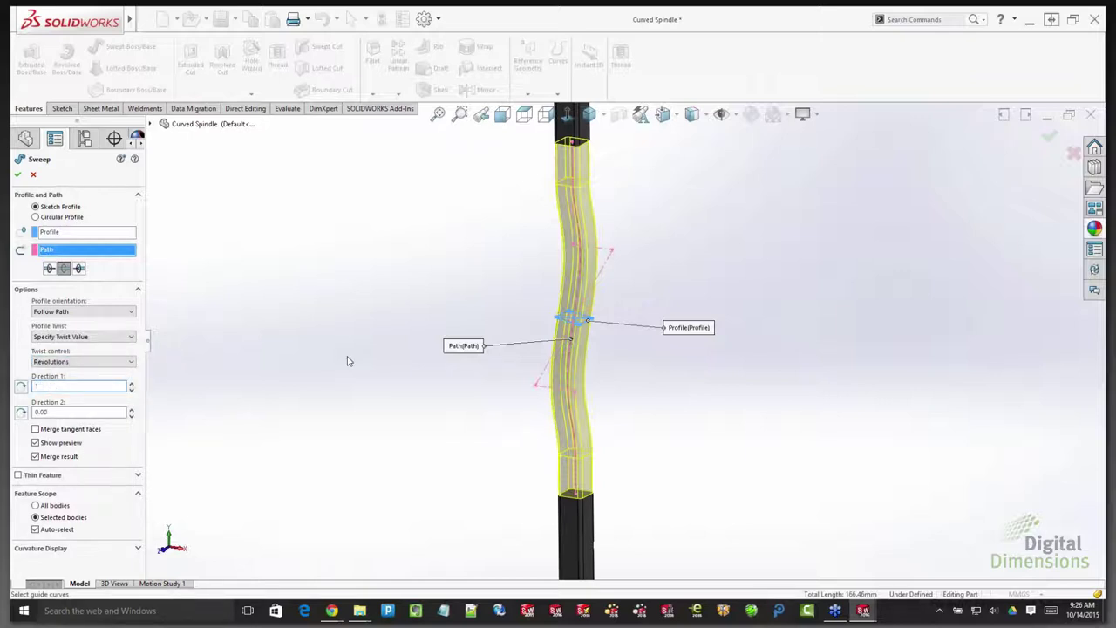
pyautogui.click(66, 413)
pyautogui.write('1')
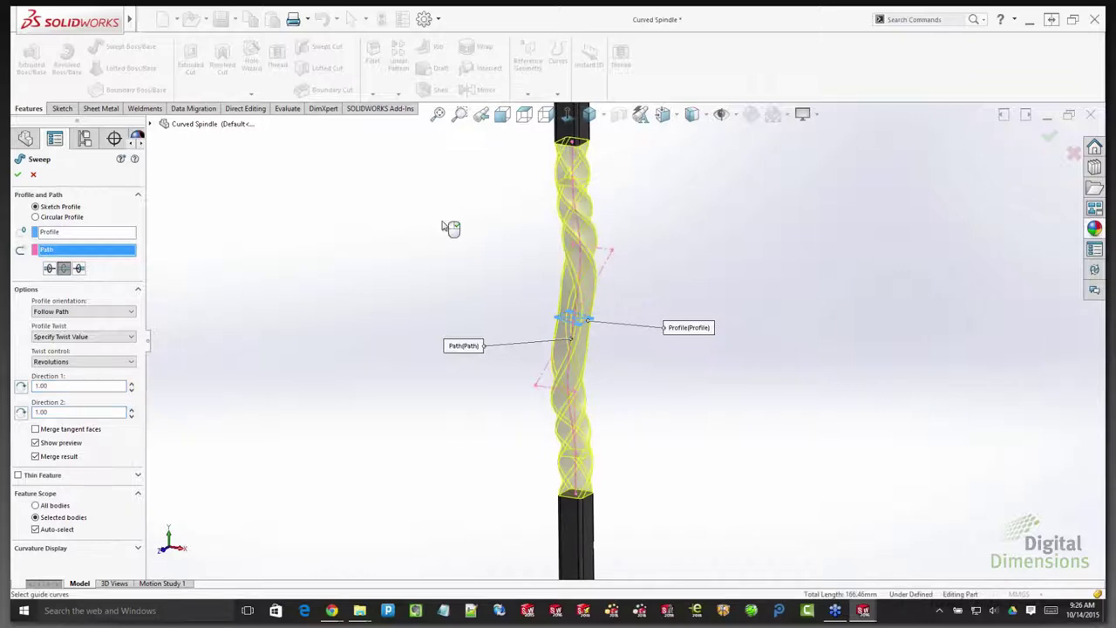
pyautogui.click(20, 174)
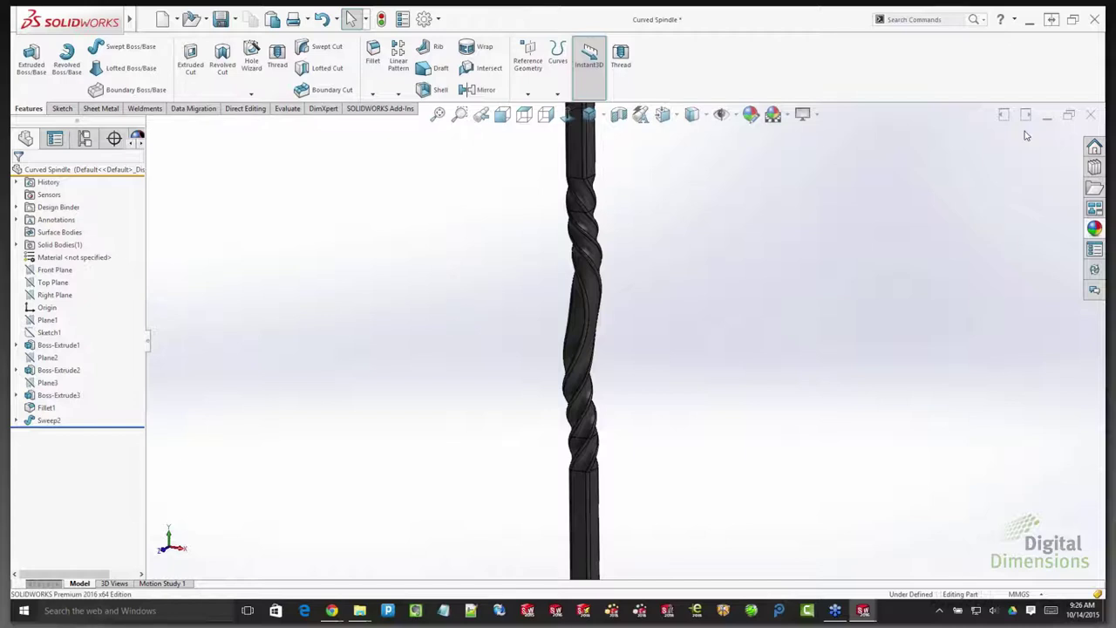
# - Close the Curved Spindle part without saving its changes
pyautogui.click(1090, 117)
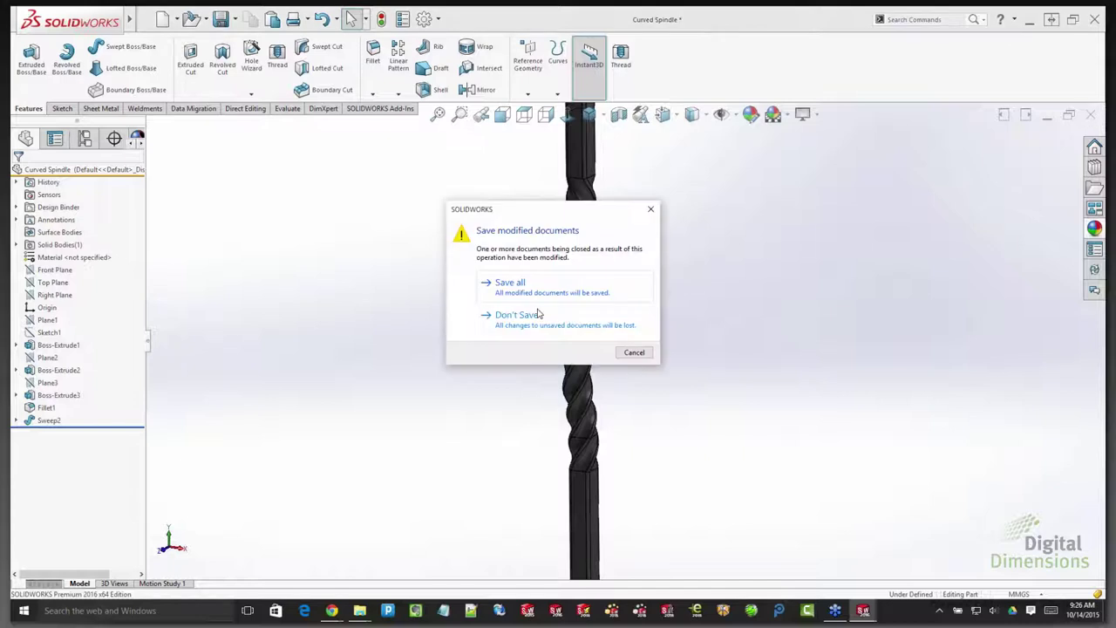
pyautogui.click(519, 315)
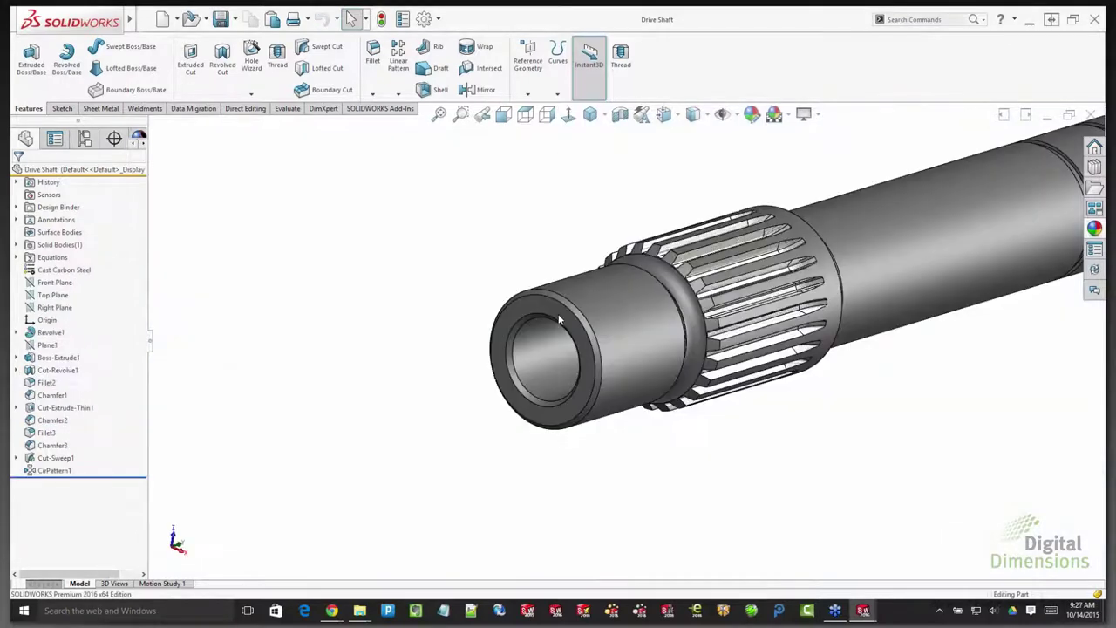
# - Start a Thread feature on the circular edge of the Drive Shaft's end cylinder nearest the splines, using the Metric Die type
pyautogui.click(277, 60)
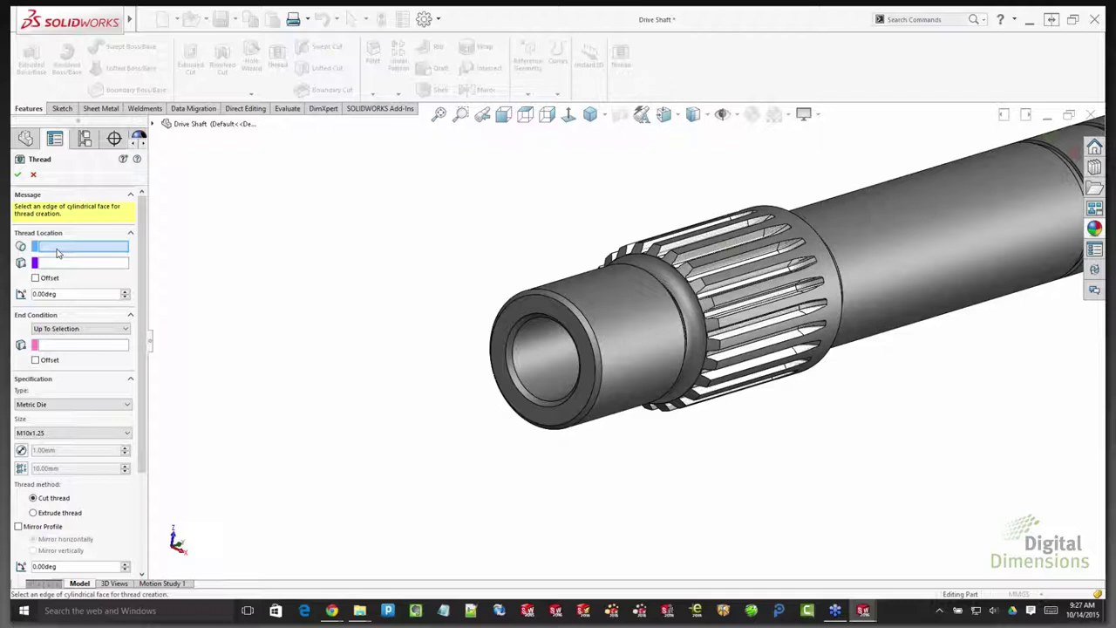
pyautogui.moveTo(650, 267)
pyautogui.mouseDown(button='middle')
pyautogui.moveTo(589, 299)
pyautogui.moveTo(662, 260)
pyautogui.mouseUp(button='middle')
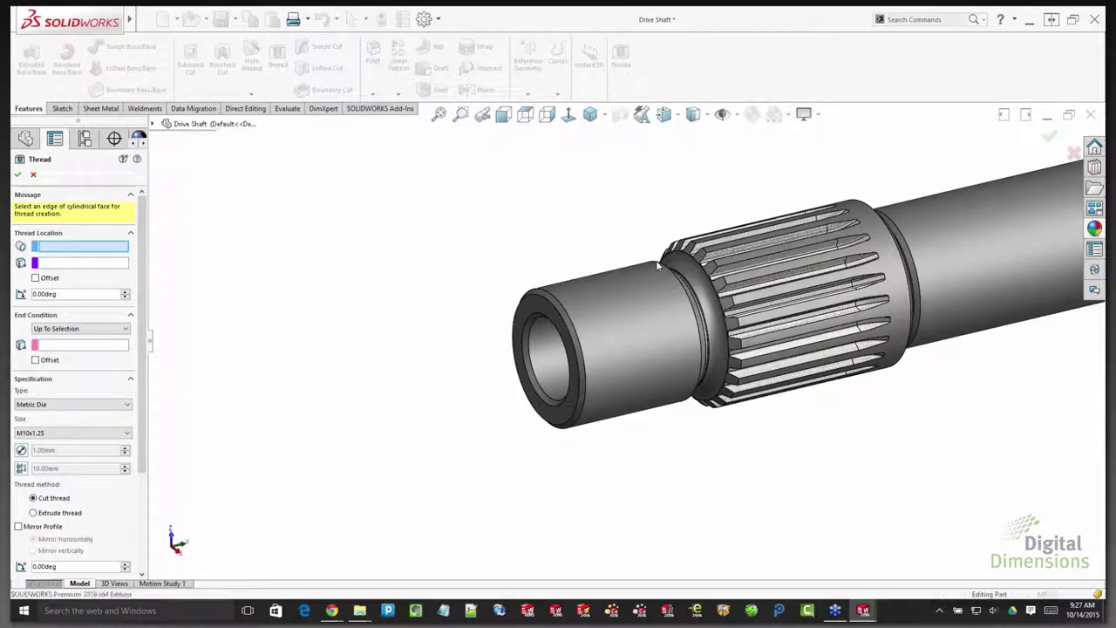
pyautogui.click(658, 267)
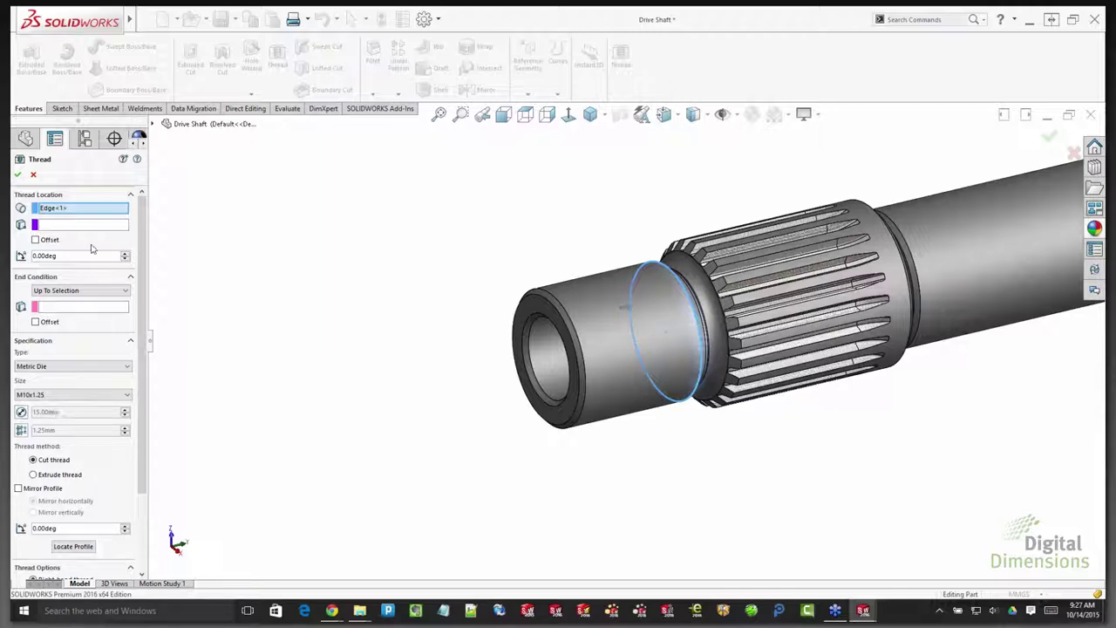
pyautogui.click(49, 367)
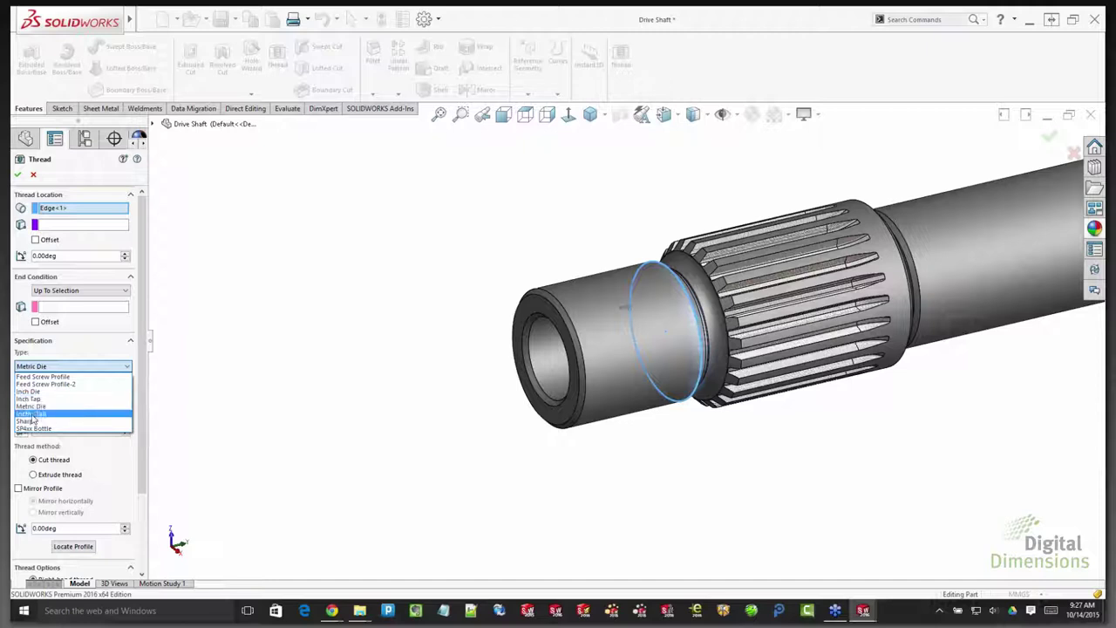
pyautogui.click(30, 406)
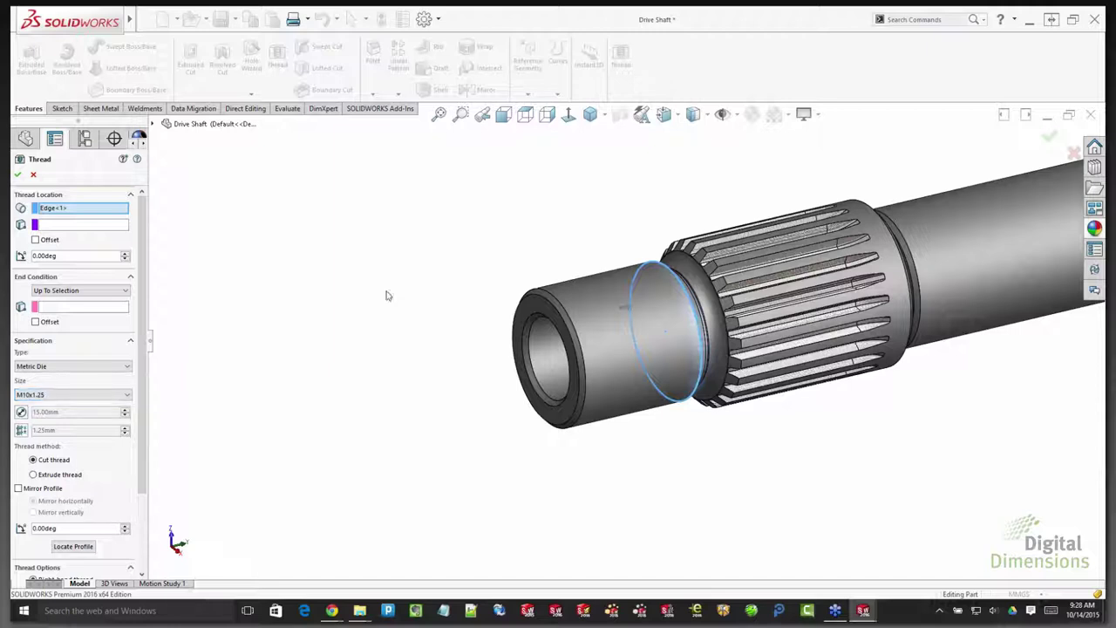
# - End the thread Up To Selection at the shaft's flat end face, with a 5 mm offset beyond that face
pyautogui.click(105, 291)
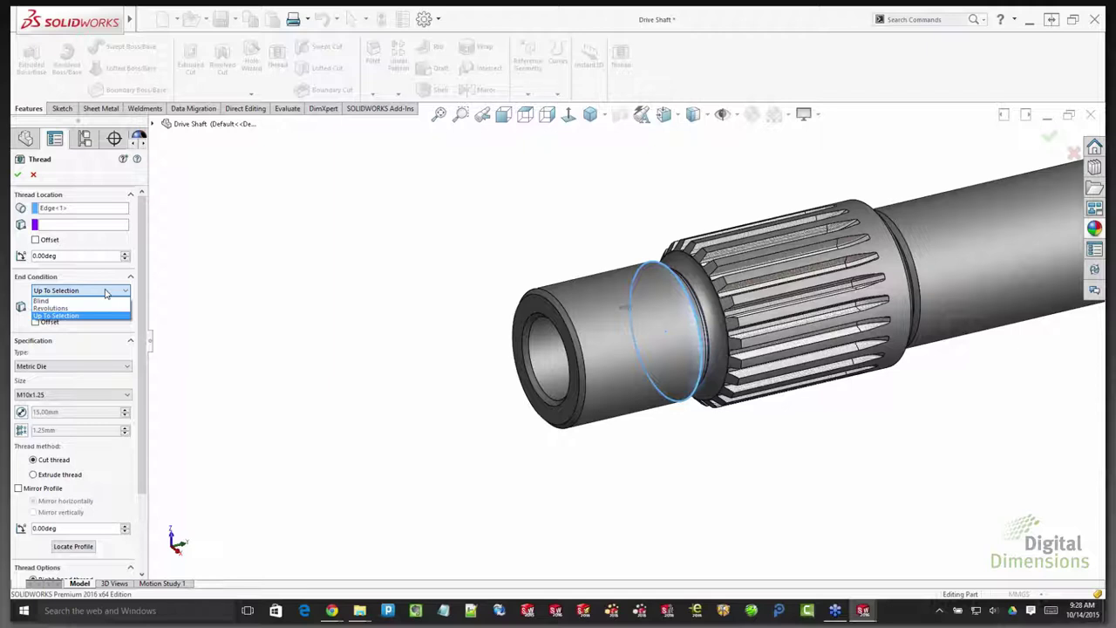
pyautogui.click(61, 315)
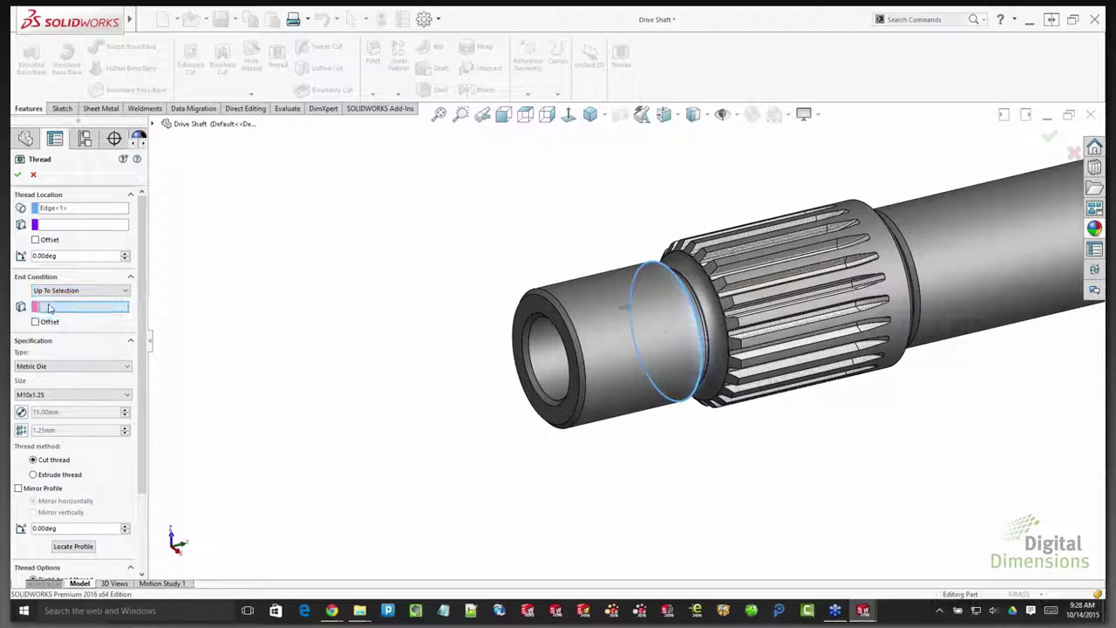
pyautogui.click(532, 317)
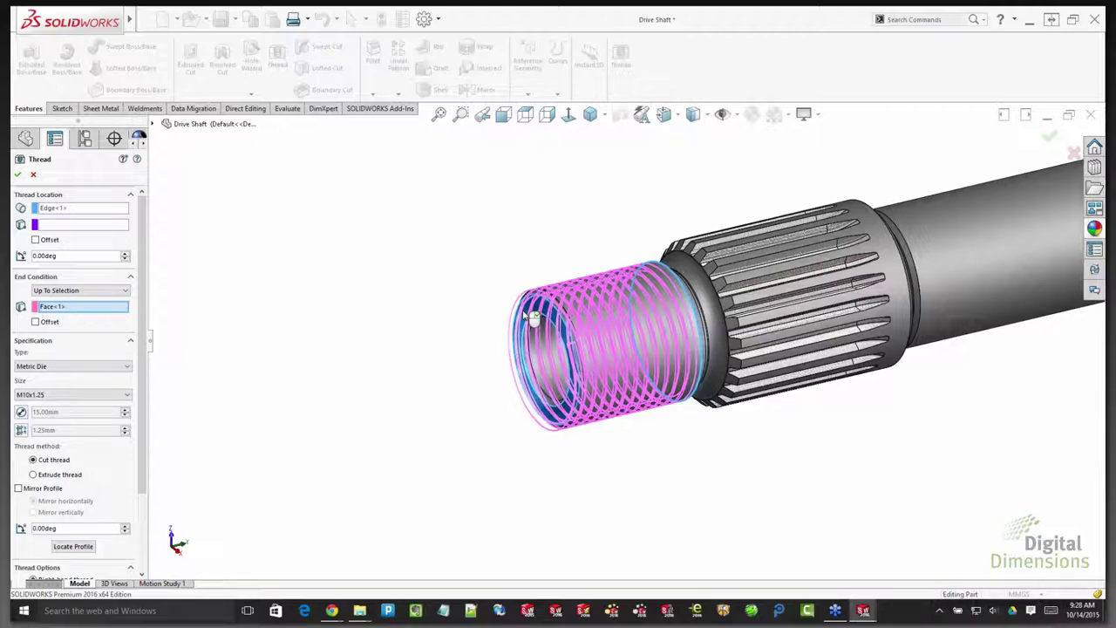
pyautogui.click(48, 322)
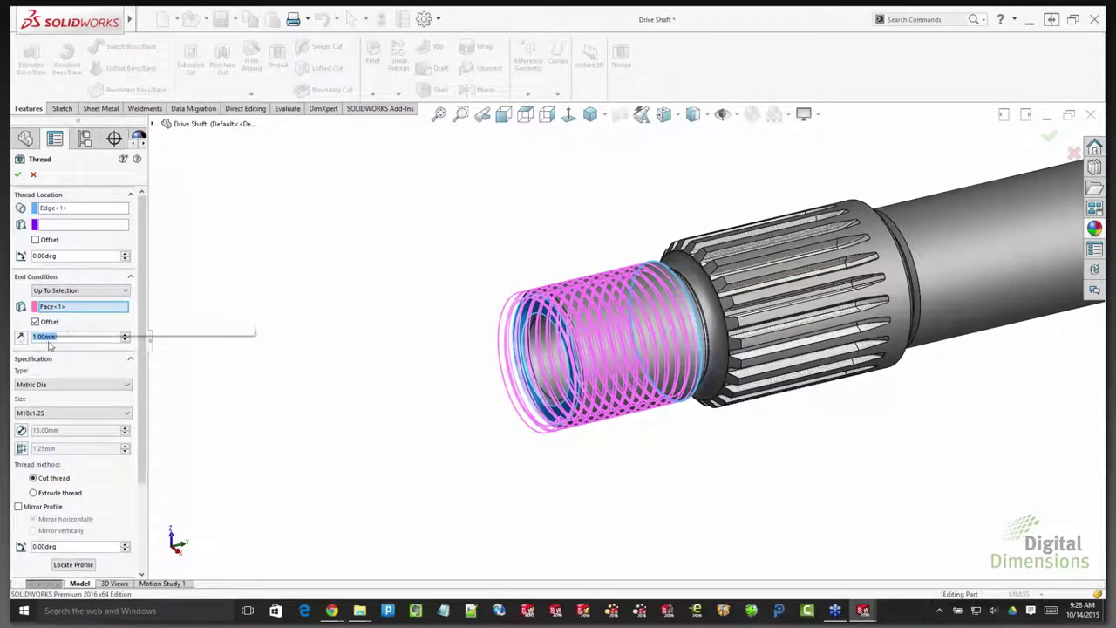
pyautogui.click(123, 334)
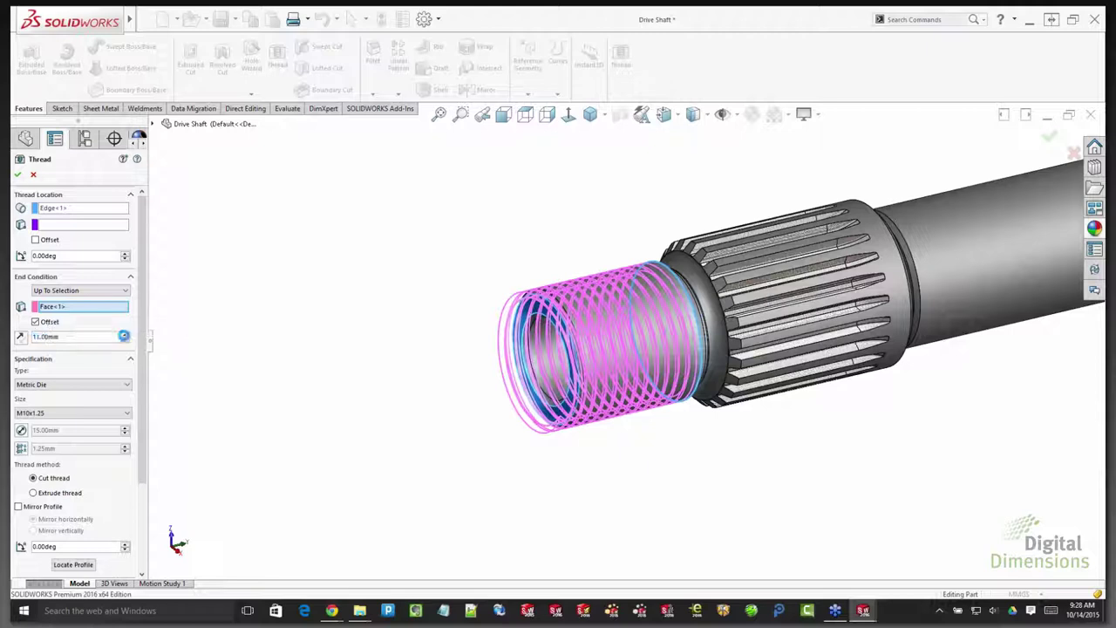
pyautogui.write('5')
pyautogui.press('Return')
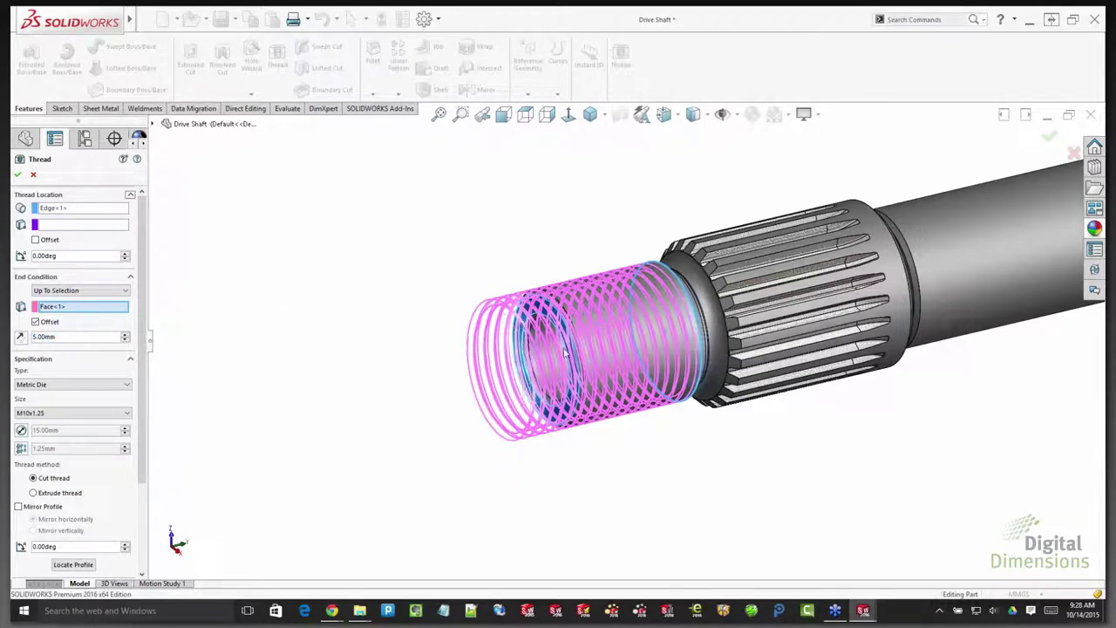
pyautogui.moveTo(564, 352); pyautogui.dragTo(508, 340, button='middle')
pyautogui.moveTo(370, 298); pyautogui.dragTo(382, 290, button='middle')
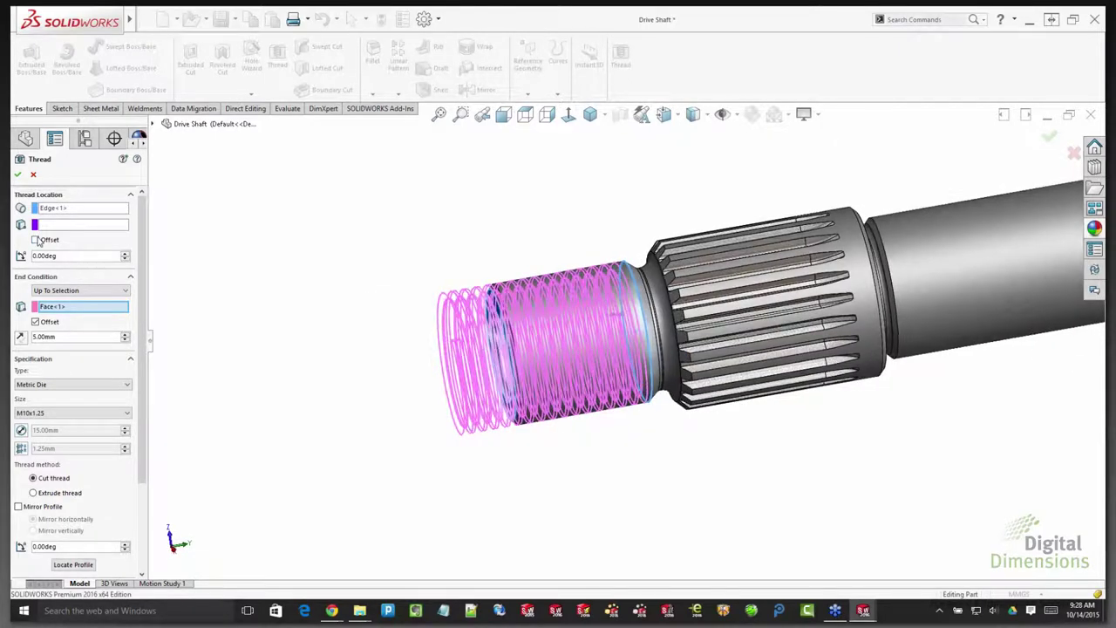
# - Offset the thread's start by 1 mm, reversed toward the splines, and create the cut thread
pyautogui.click(36, 239)
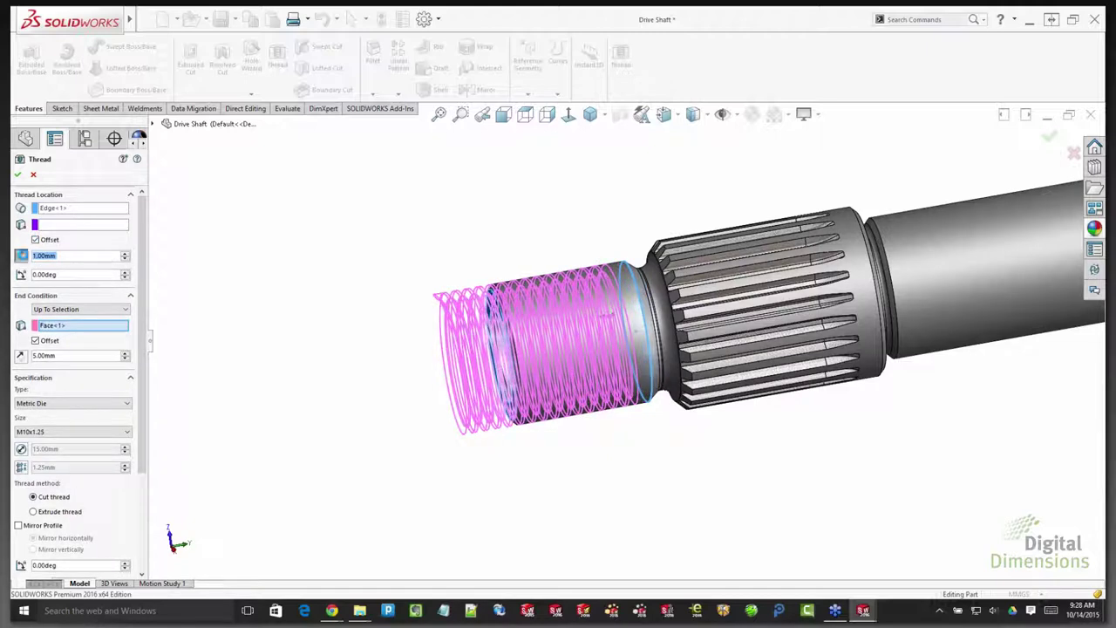
pyautogui.click(21, 255)
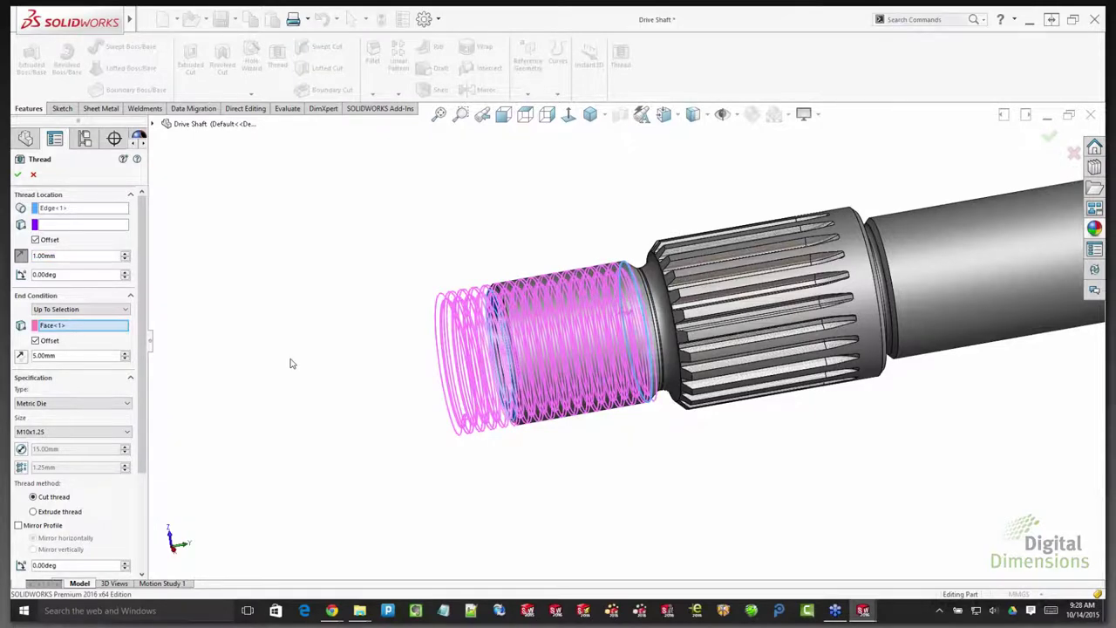
pyautogui.moveTo(293, 364); pyautogui.dragTo(297, 354, button='middle')
pyautogui.scroll(-1, 143, 448)
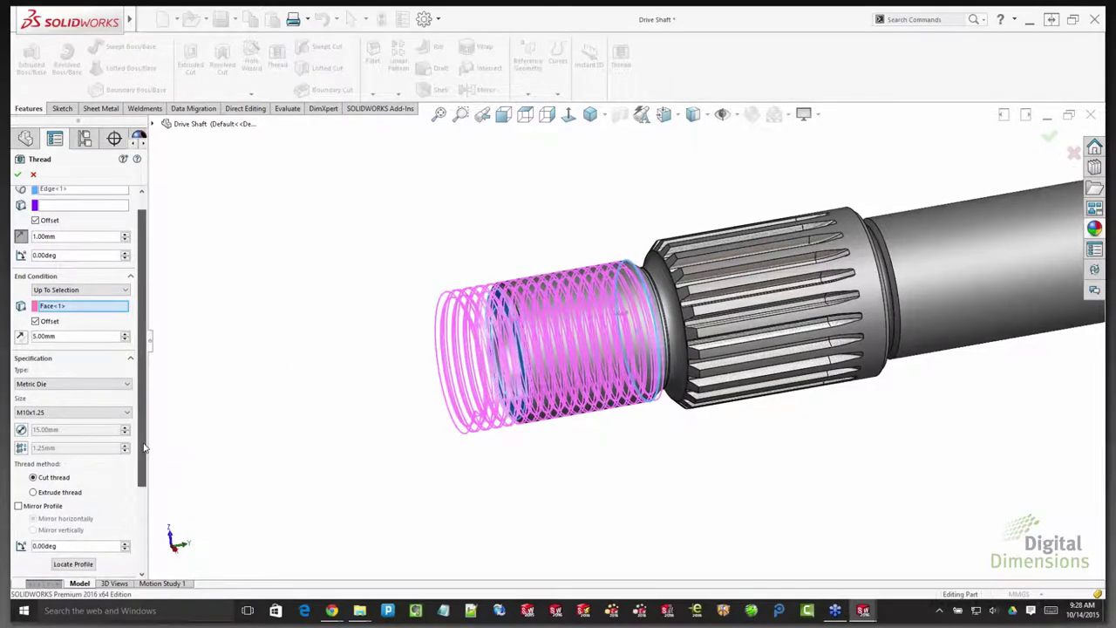
pyautogui.click(17, 174)
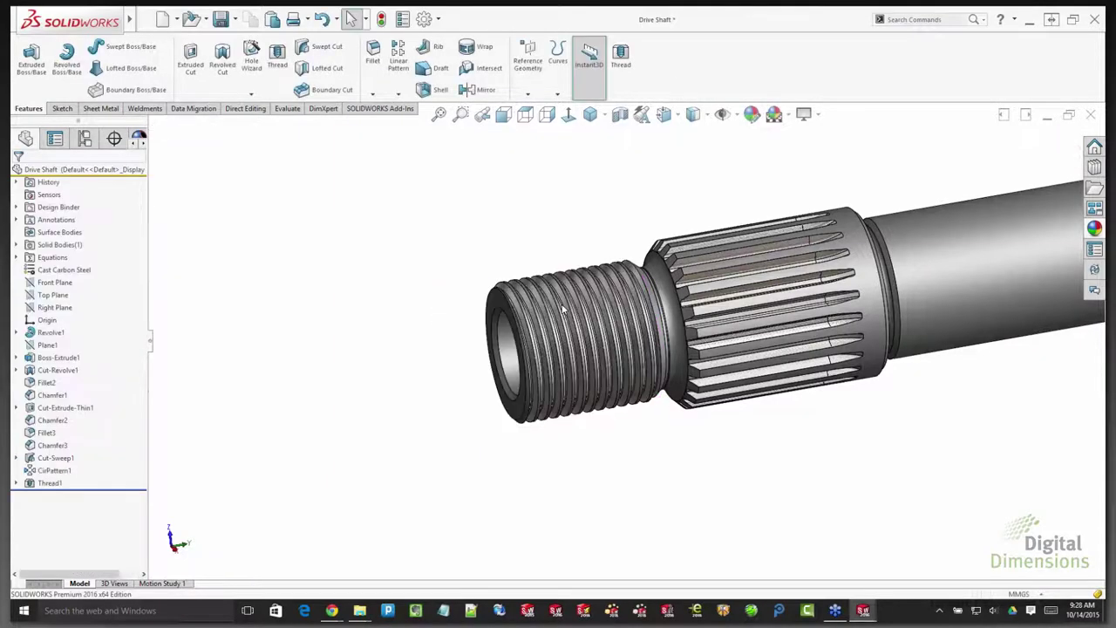
pyautogui.scroll(-2, 602, 335)
pyautogui.scroll(-2, 602, 336)
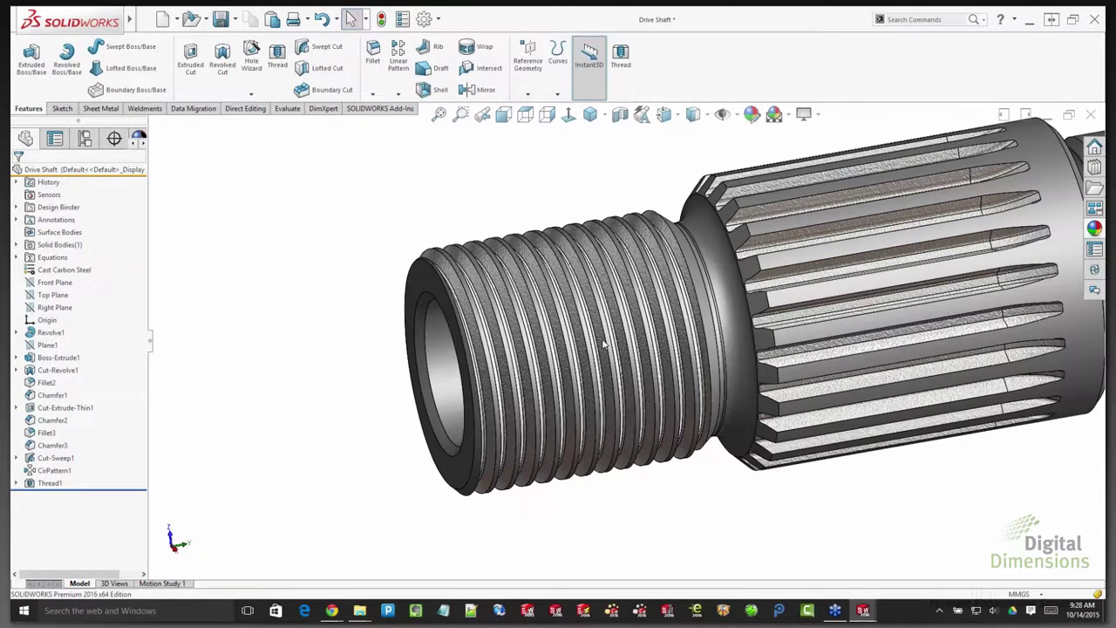
pyautogui.moveTo(605, 344); pyautogui.dragTo(610, 351, button='middle')
pyautogui.scroll(-2, 630, 325)
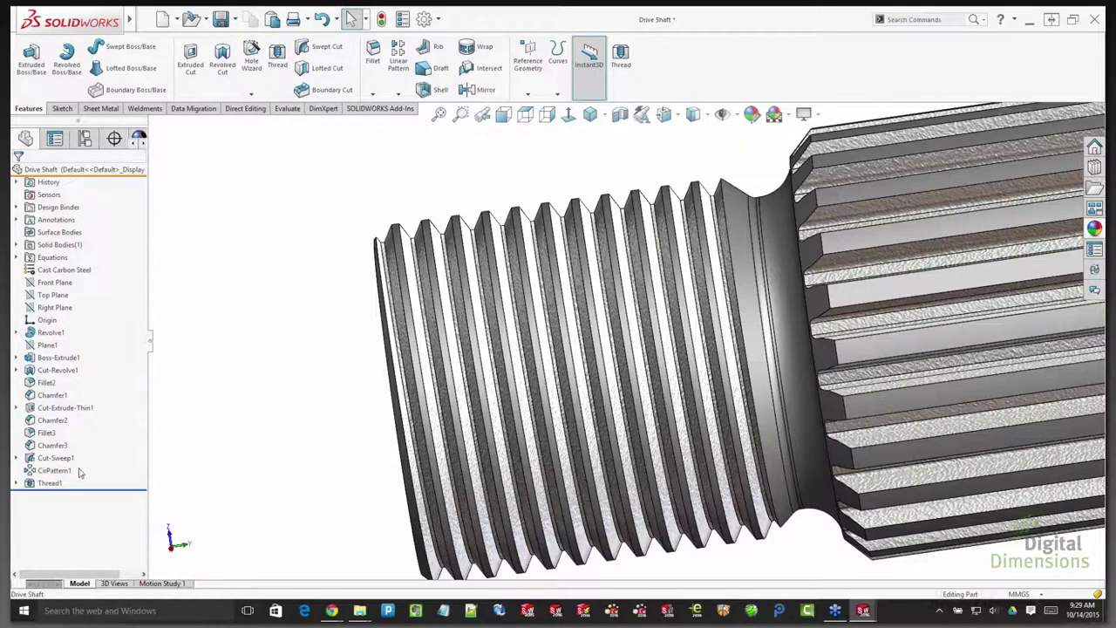
# - Edit the thread on the shaft end to override its pitch with 3 mm, and apply the change
pyautogui.click(51, 482)
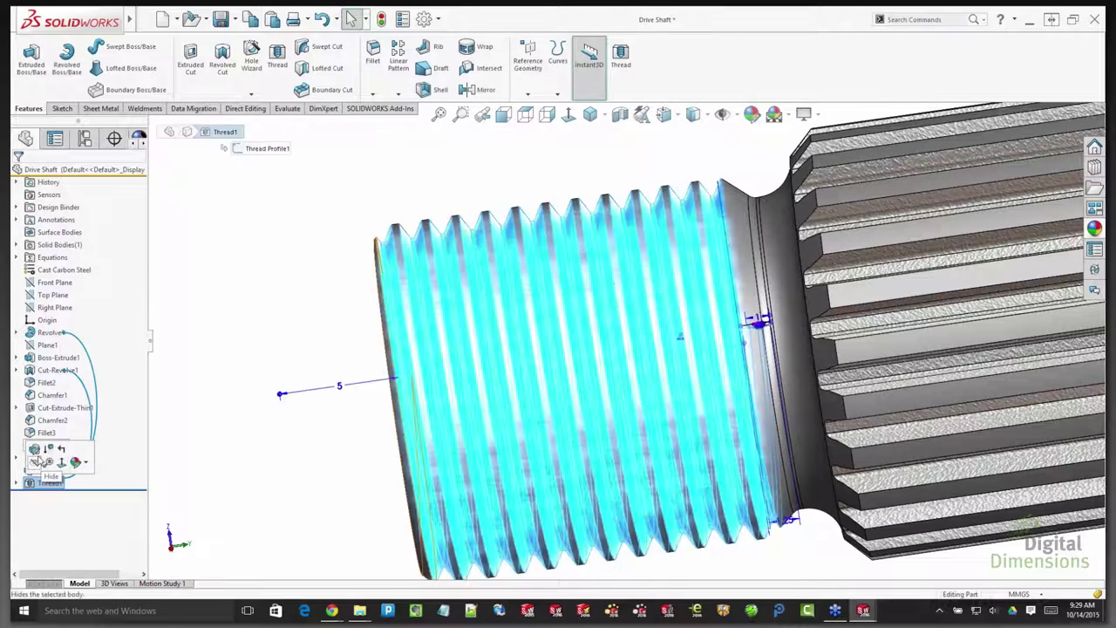
pyautogui.click(38, 462)
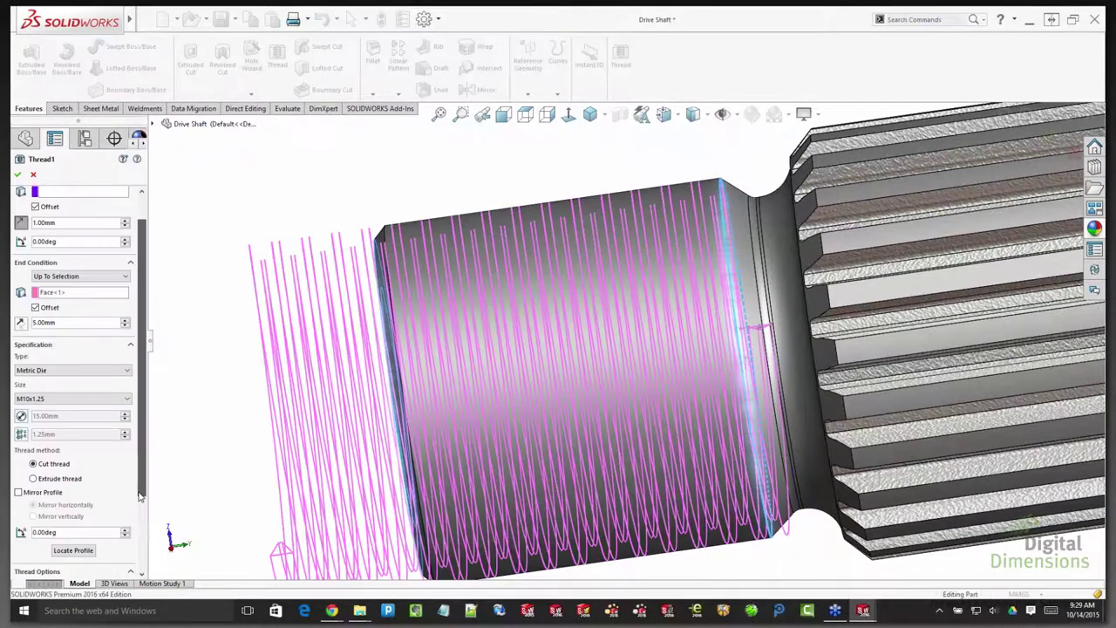
pyautogui.scroll(-3, 139, 495)
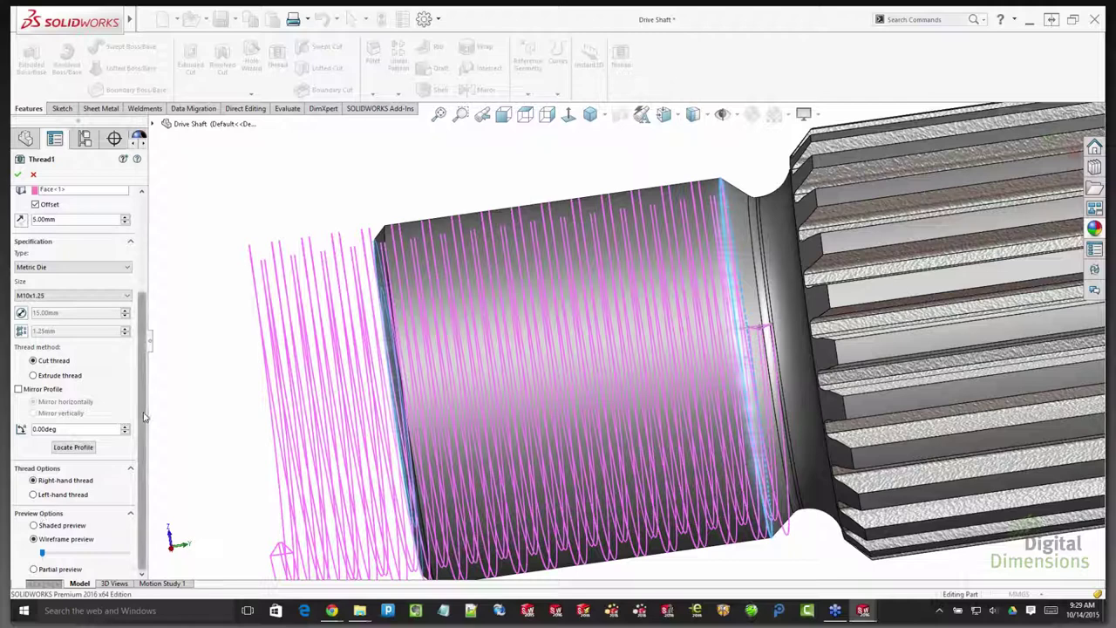
pyautogui.scroll(1, 144, 419)
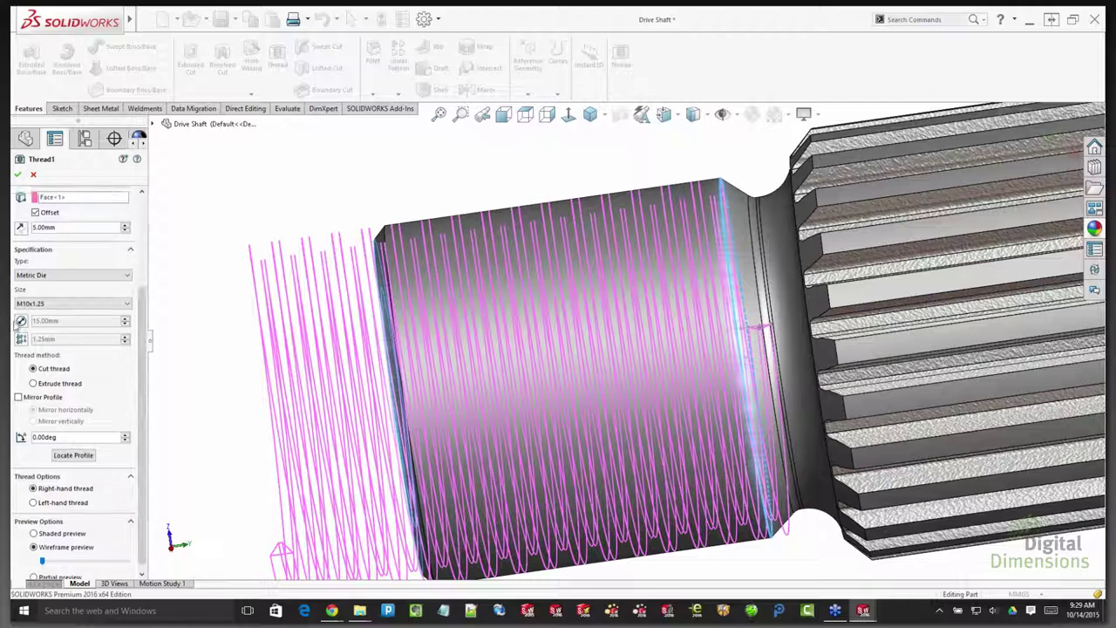
pyautogui.click(21, 340)
pyautogui.doubleClick(69, 339)
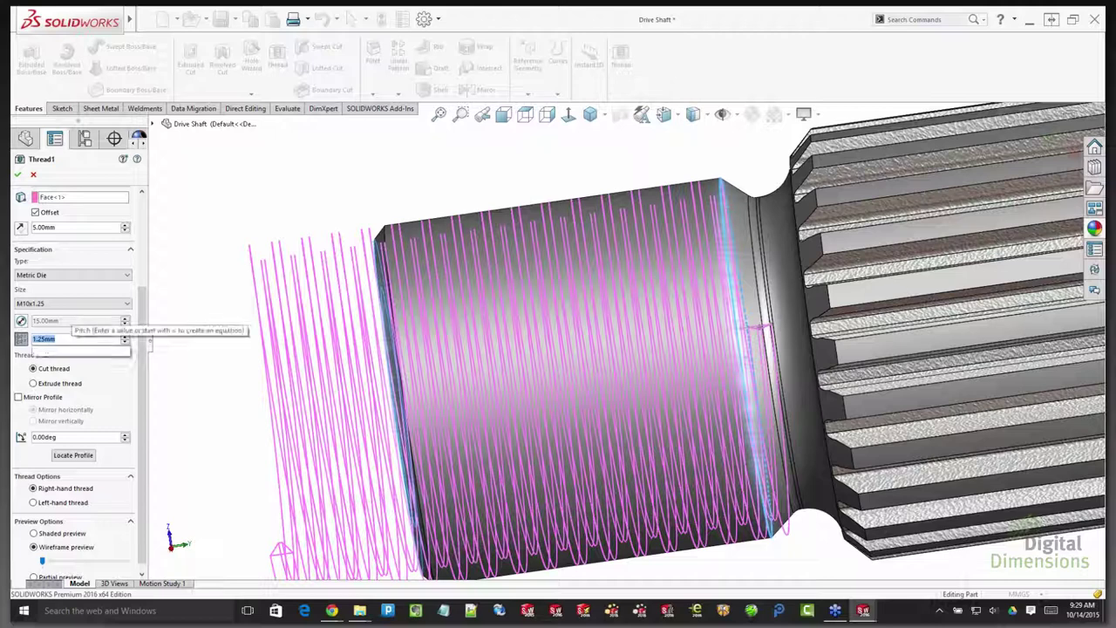
pyautogui.write('3')
pyautogui.press('Return')
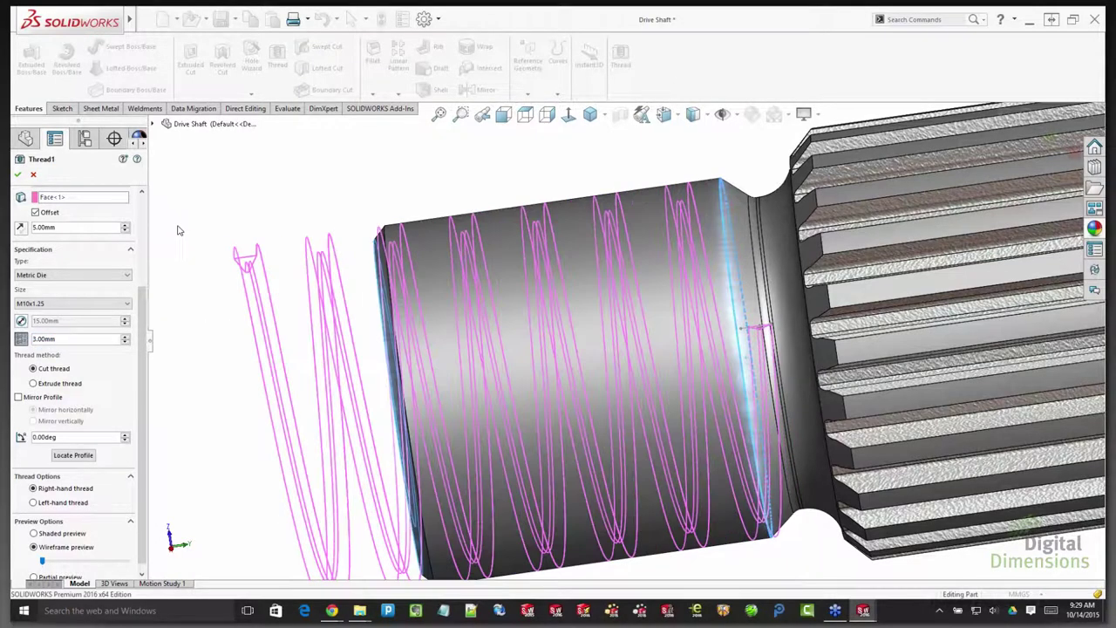
pyautogui.click(19, 176)
pyautogui.press('Return')
pyautogui.moveTo(294, 237); pyautogui.dragTo(301, 250, button='middle')
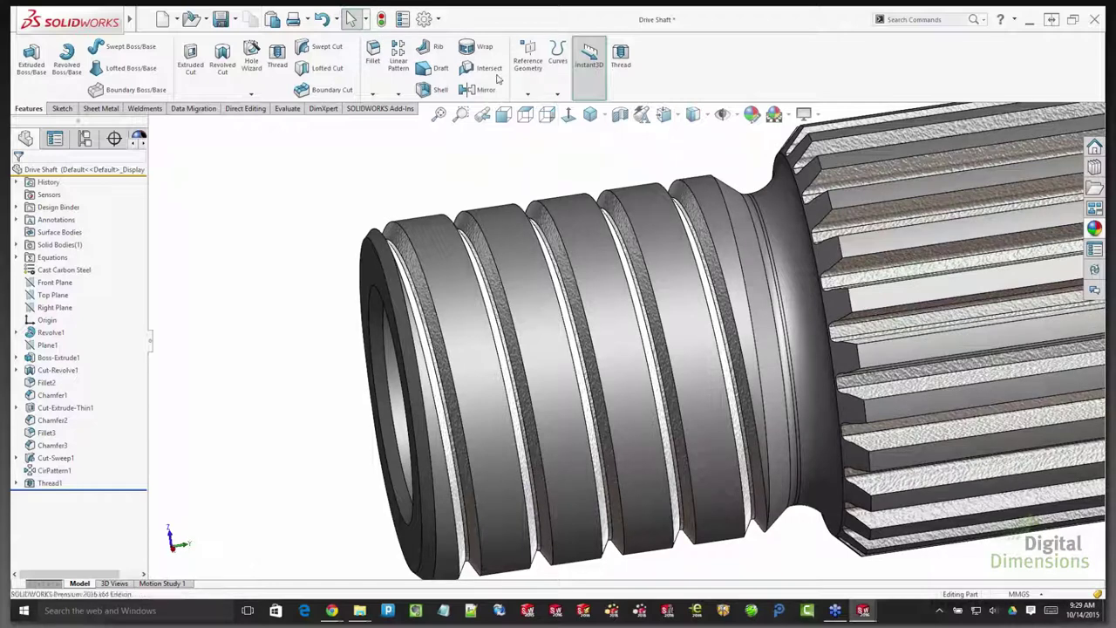
# - Circular-pattern the thread about the shaft end's cylindrical face, with 3 equally spaced instances over 360 degrees
pyautogui.click(398, 94)
pyautogui.click(406, 108)
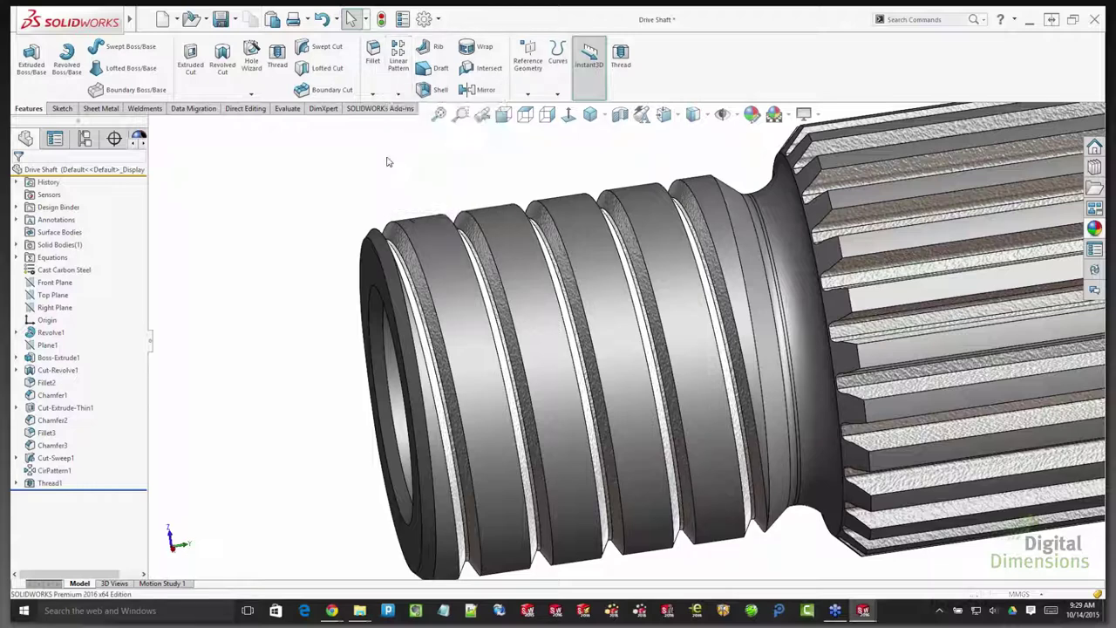
pyautogui.click(40, 208)
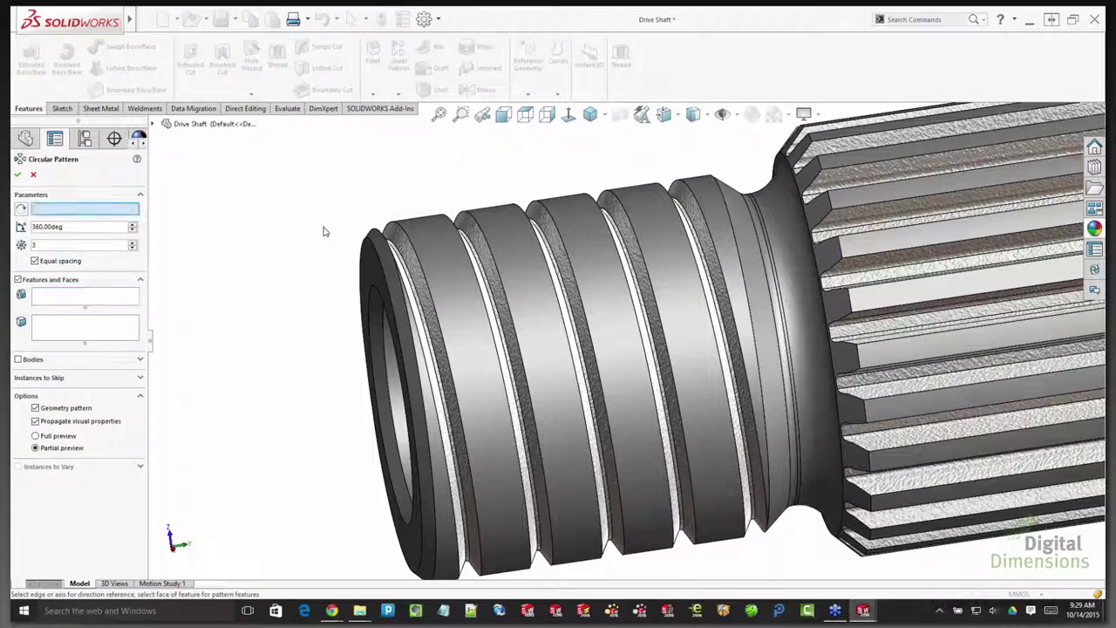
pyautogui.click(411, 224)
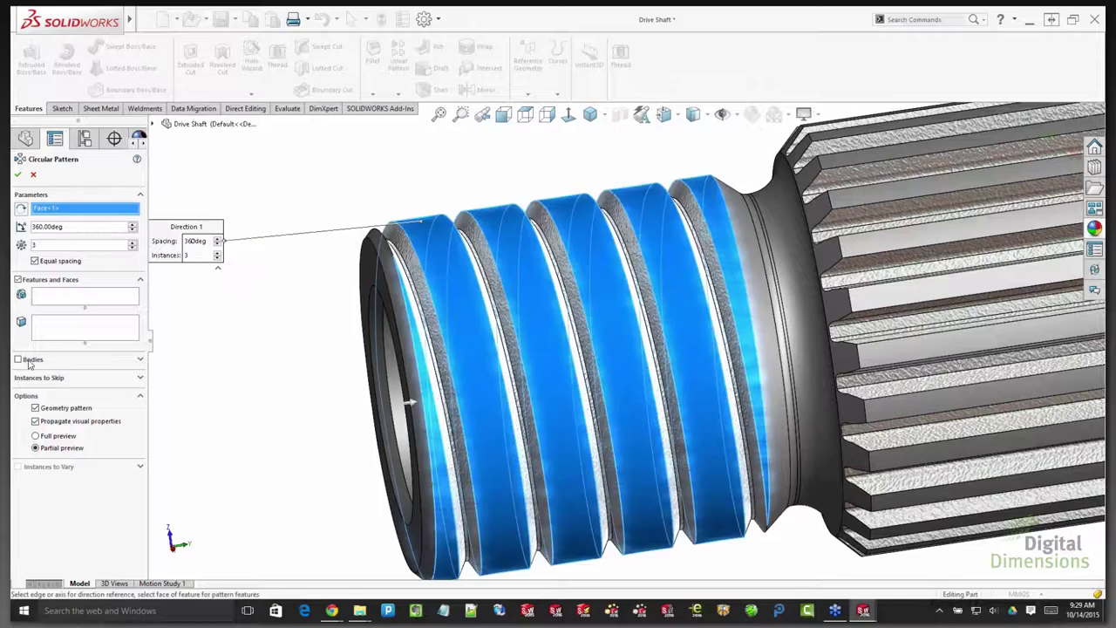
pyautogui.click(61, 301)
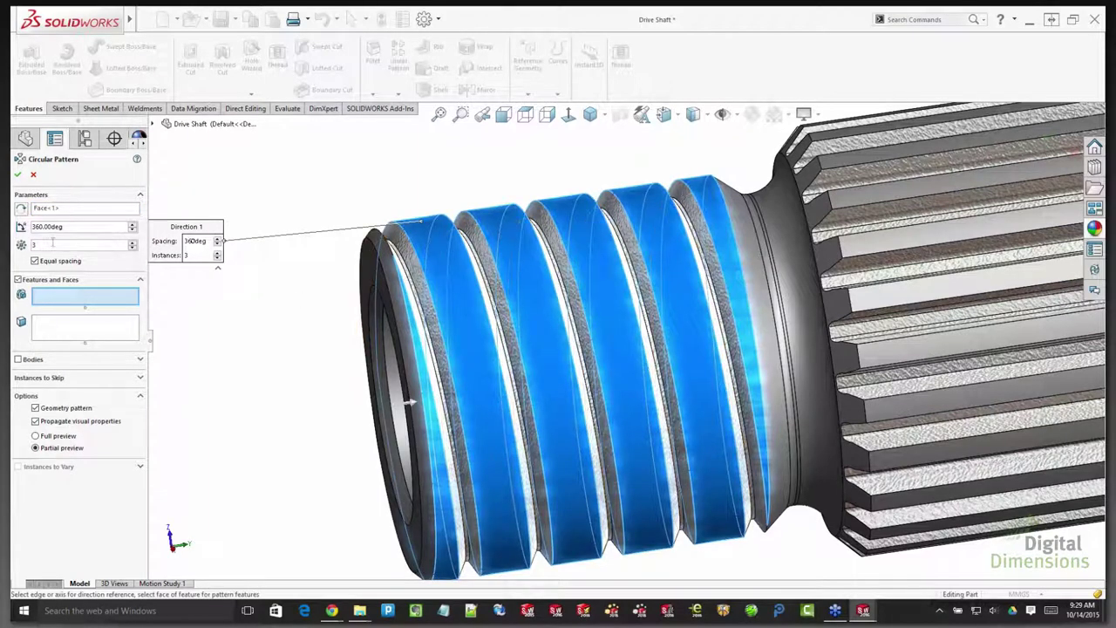
pyautogui.click(418, 262)
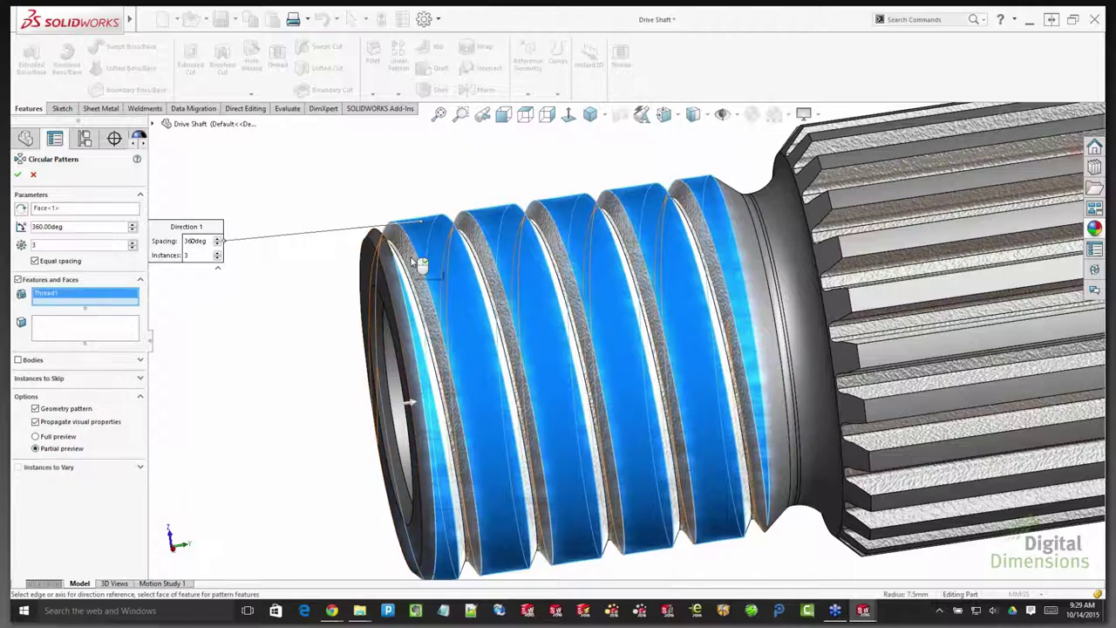
pyautogui.rightClick(405, 256)
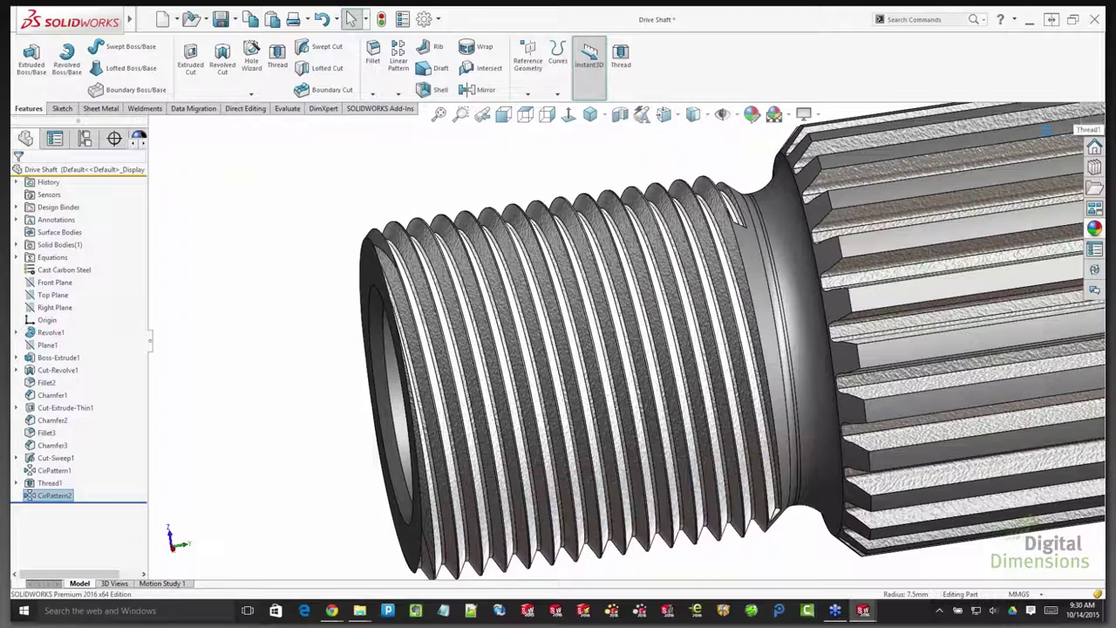
# - Close the Drive Shaft and Ratchet Arm Spring parts without saving their changes
pyautogui.hotkey('ctrl', 'w')
pyautogui.click(581, 306)
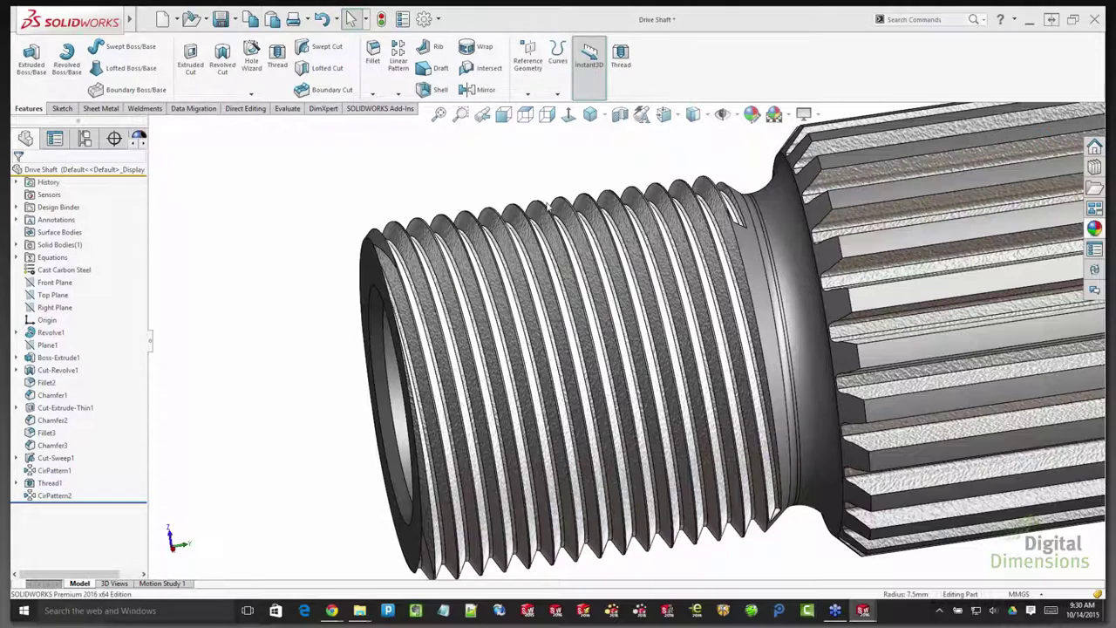
pyautogui.click(521, 319)
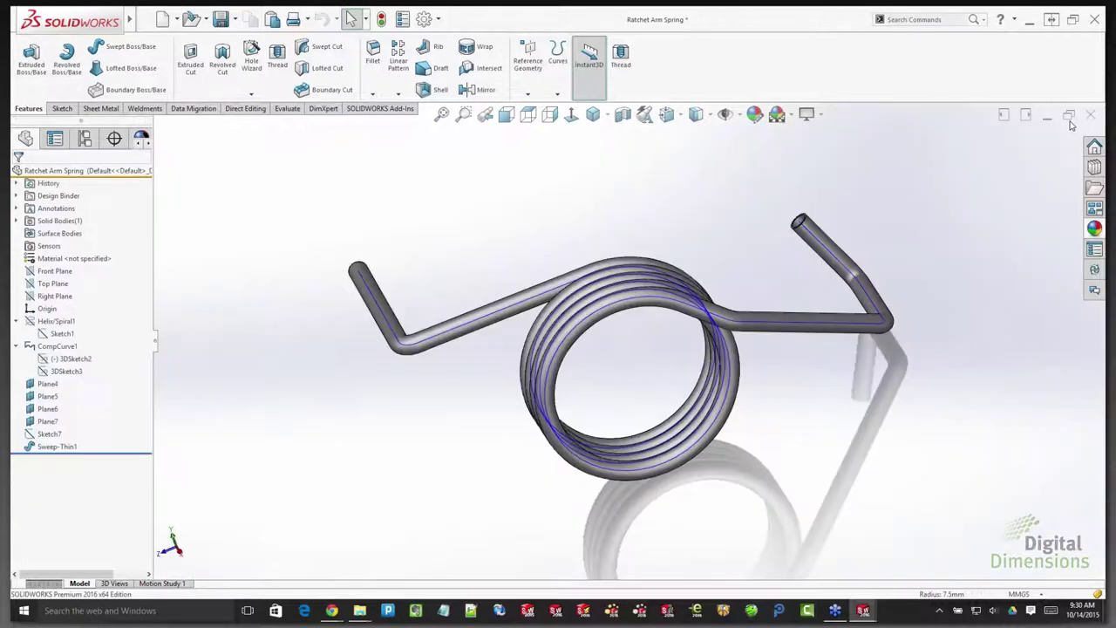
pyautogui.click(1091, 114)
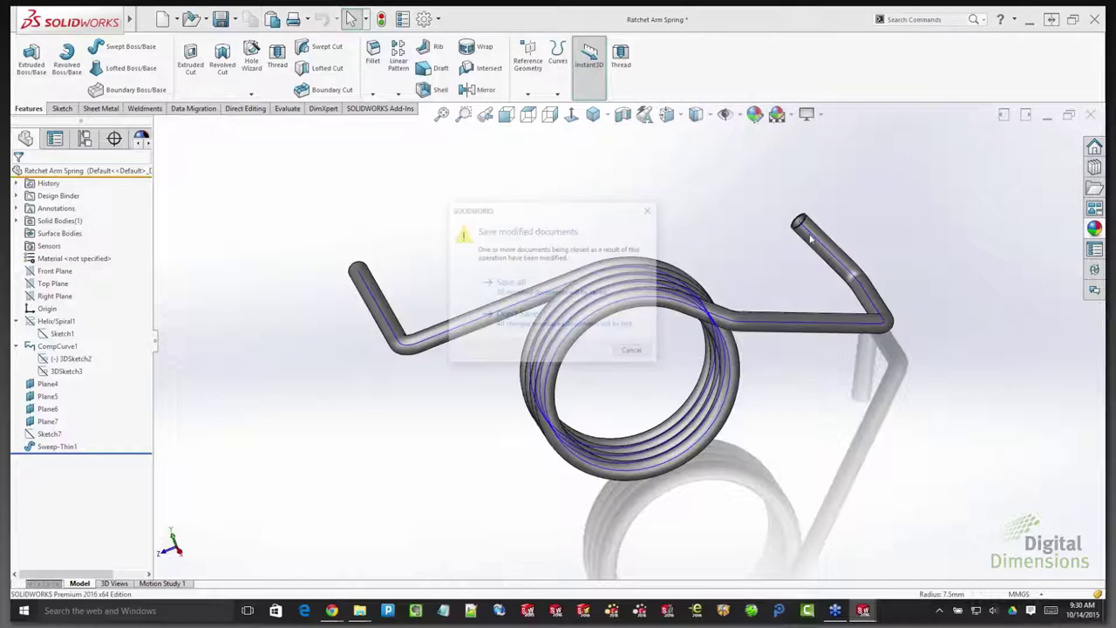
pyautogui.click(506, 315)
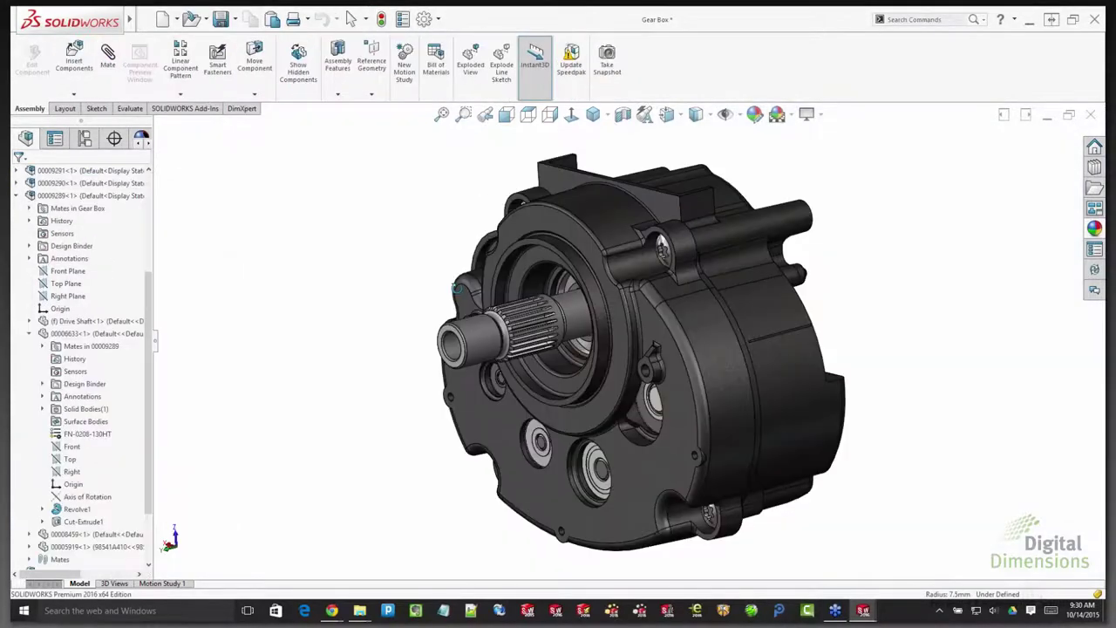
# - Switch from the Gear Box to the open Screw Conveyer assembly and examine its trough and feed screw
pyautogui.moveTo(455, 287); pyautogui.dragTo(449, 295, button='middle')
pyautogui.hotkey('ctrl', 'Tab')
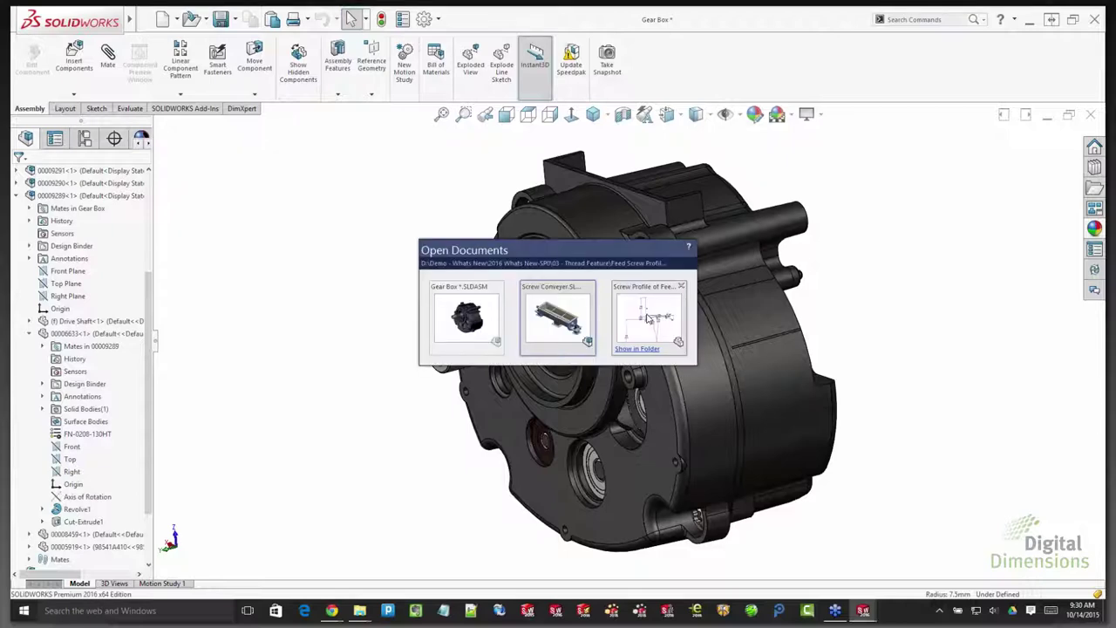
pyautogui.press('Escape')
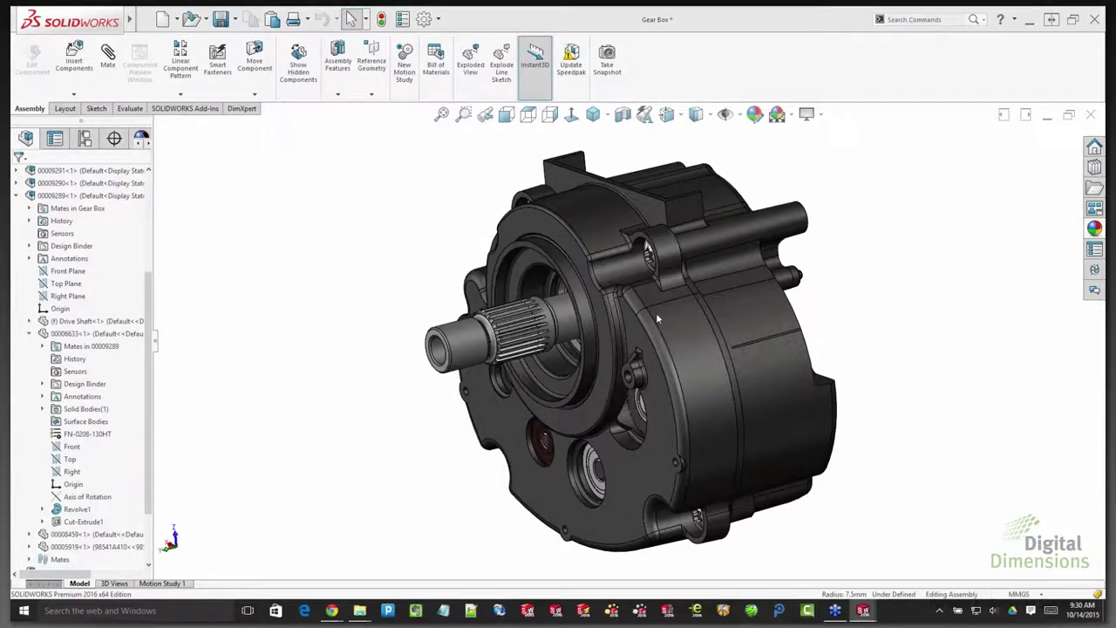
pyautogui.hotkey('ctrl', 'Tab')
pyautogui.moveTo(501, 280); pyautogui.dragTo(497, 330, button='middle')
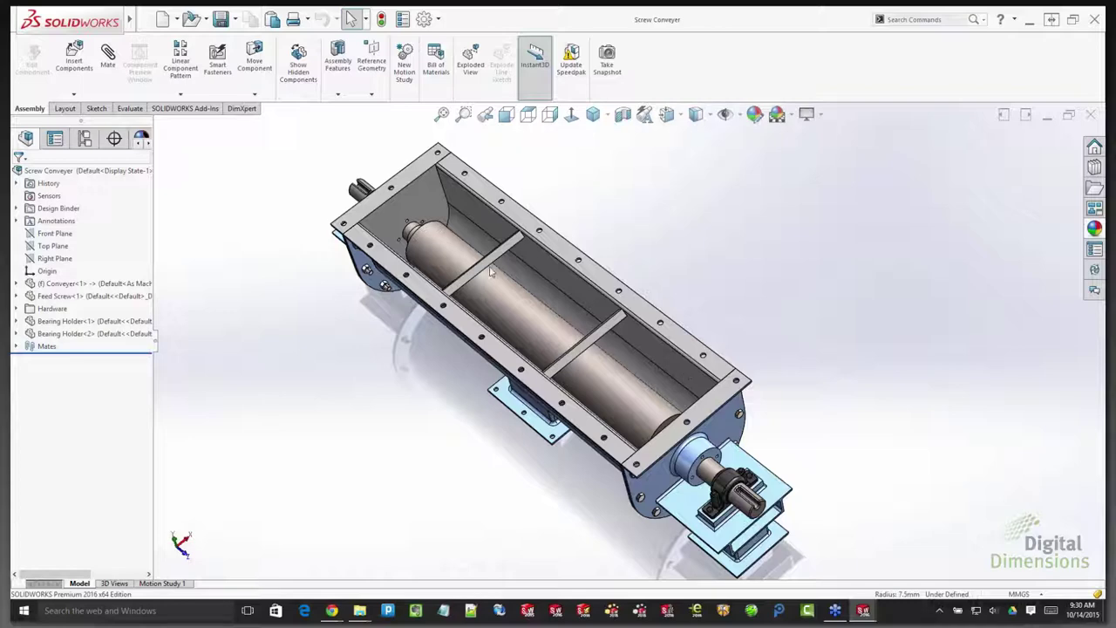
pyautogui.moveTo(491, 273); pyautogui.dragTo(475, 215, button='middle')
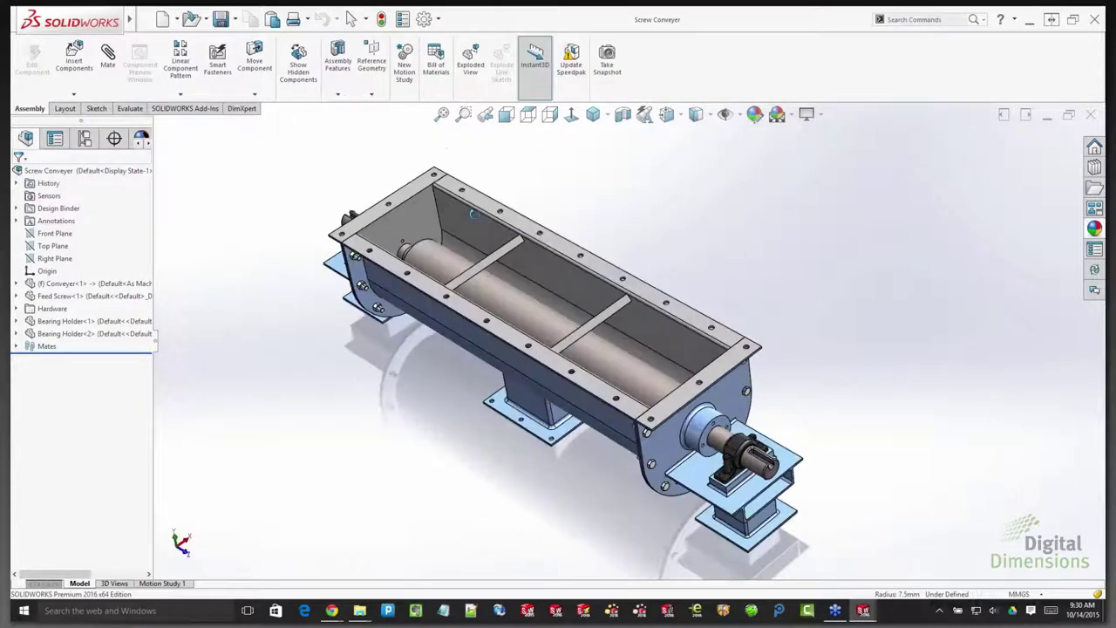
# - Switch to the open Feed Screw Profile-2 library part showing the Screw Profile sketch
pyautogui.hotkey('ctrl', 'Tab')
pyautogui.moveTo(645, 298)
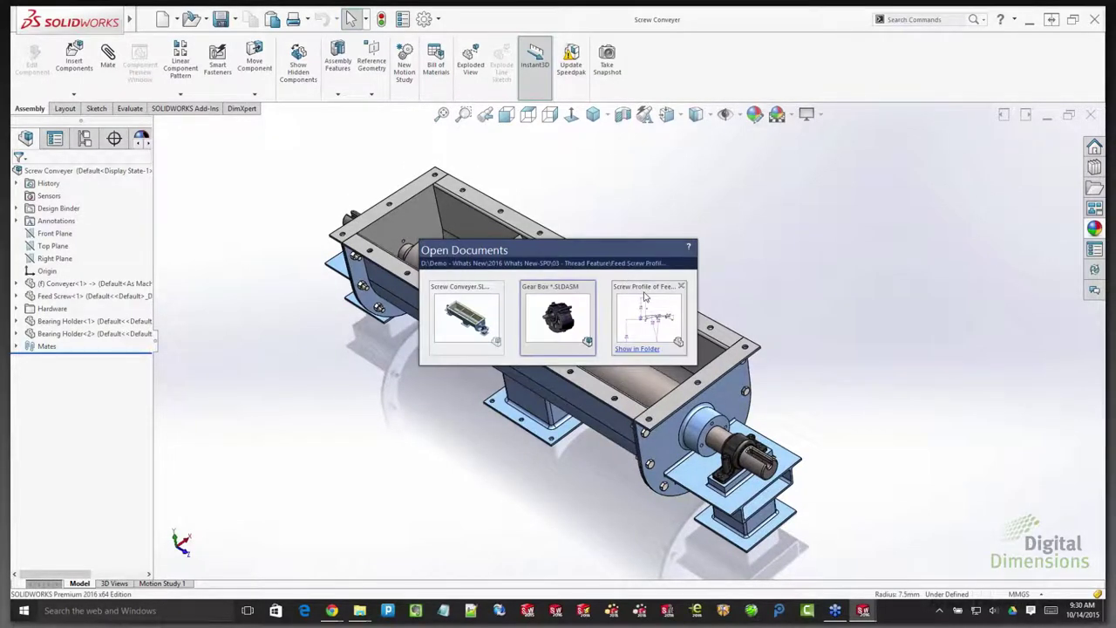
pyautogui.hotkey('ctrl', 'Tab')
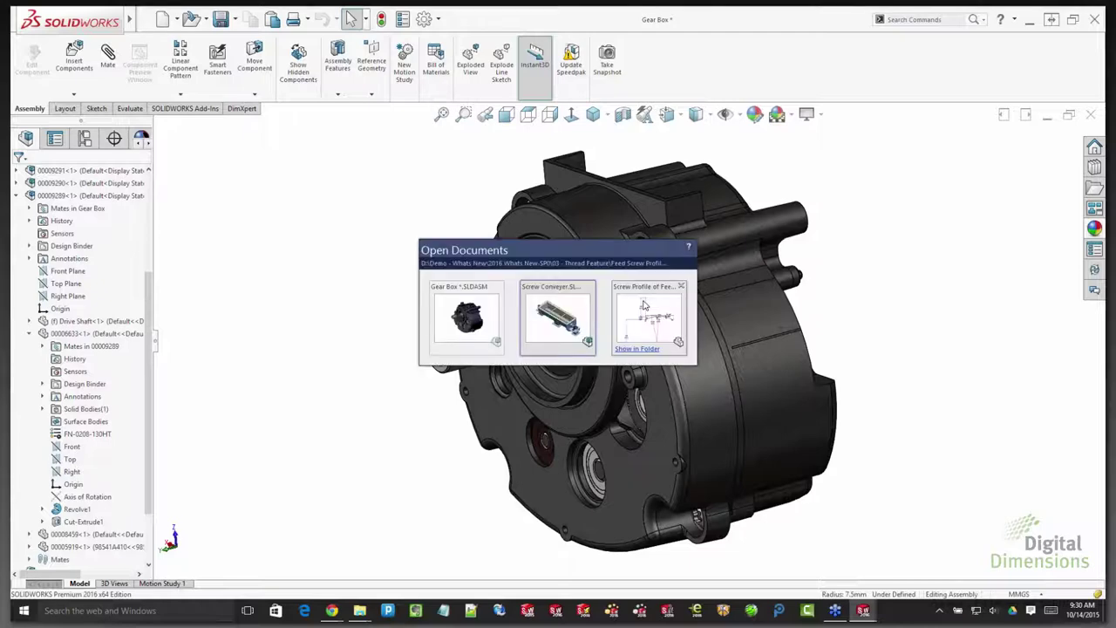
pyautogui.click(644, 305)
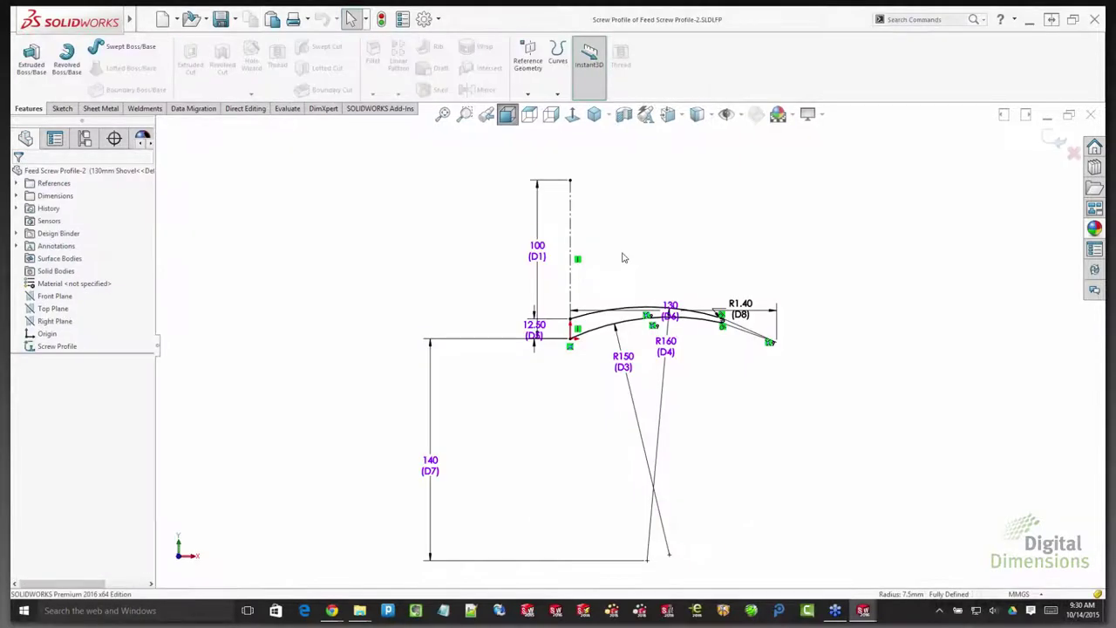
# - Move the 100 mm dimension of the vertical centerline farther away from the screw profile, clear of the 12.50 mm dimension
pyautogui.scroll(-2, 623, 257)
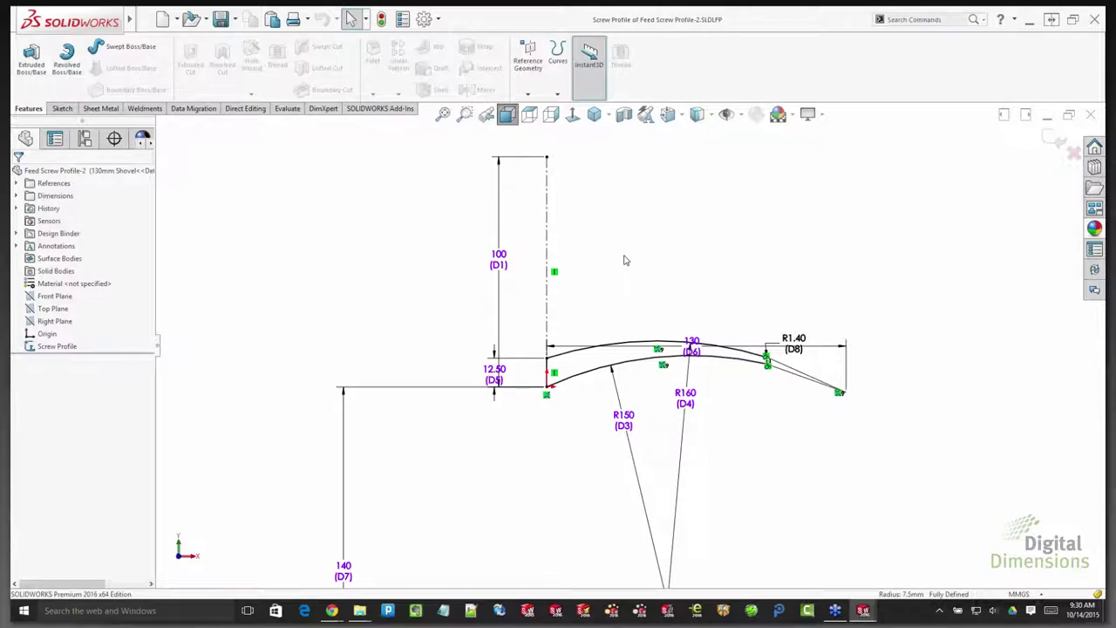
pyautogui.click(498, 259)
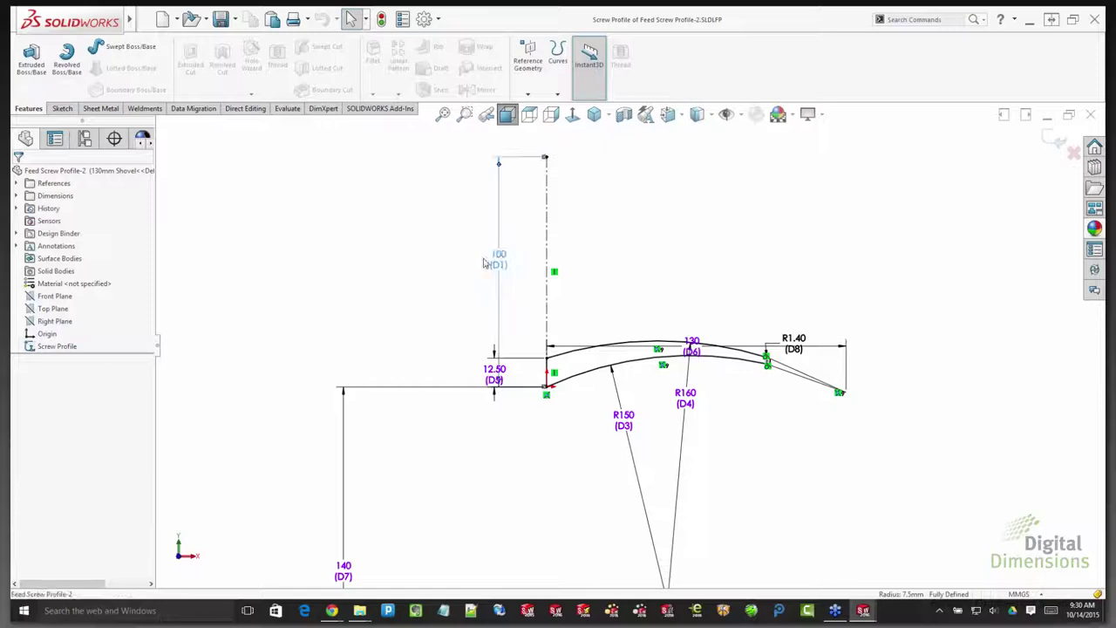
pyautogui.moveTo(484, 263); pyautogui.dragTo(383, 266)
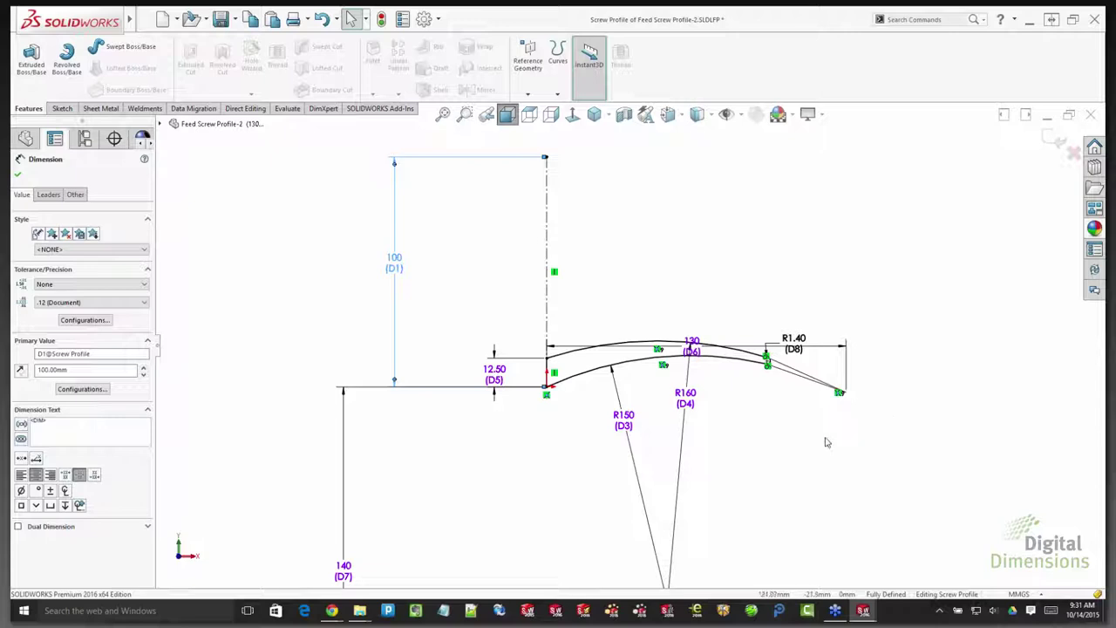
# - Reposition the 130 mm dimension above the curved profile and exit the Screw Profile sketch, discarding its changes
pyautogui.press('f')
pyautogui.moveTo(676, 351); pyautogui.dragTo(673, 316)
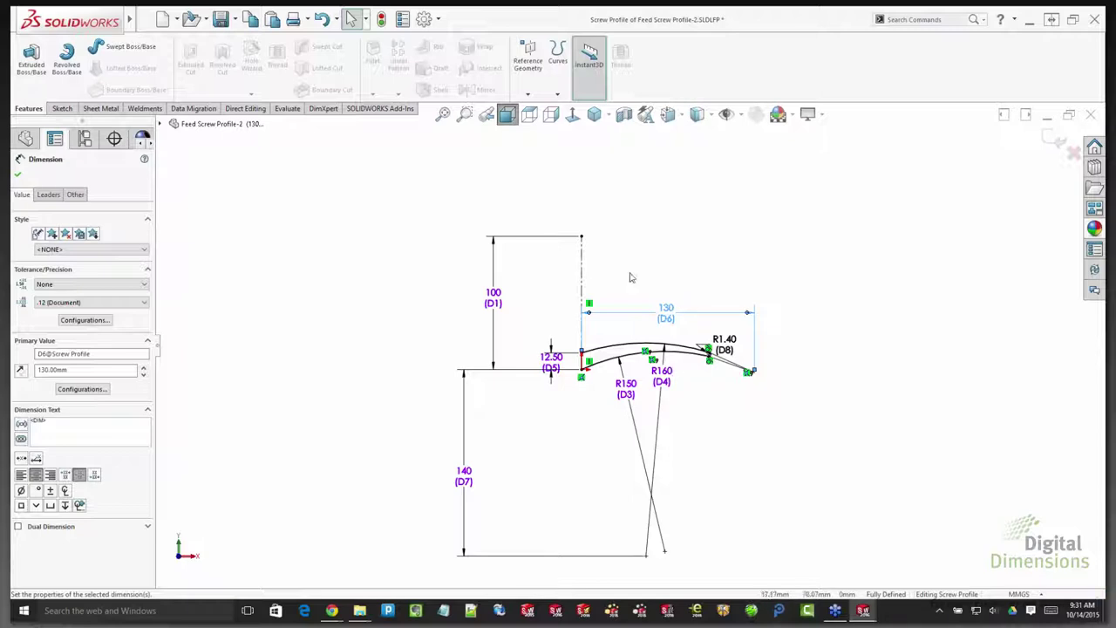
pyautogui.scroll(-3, 624, 308)
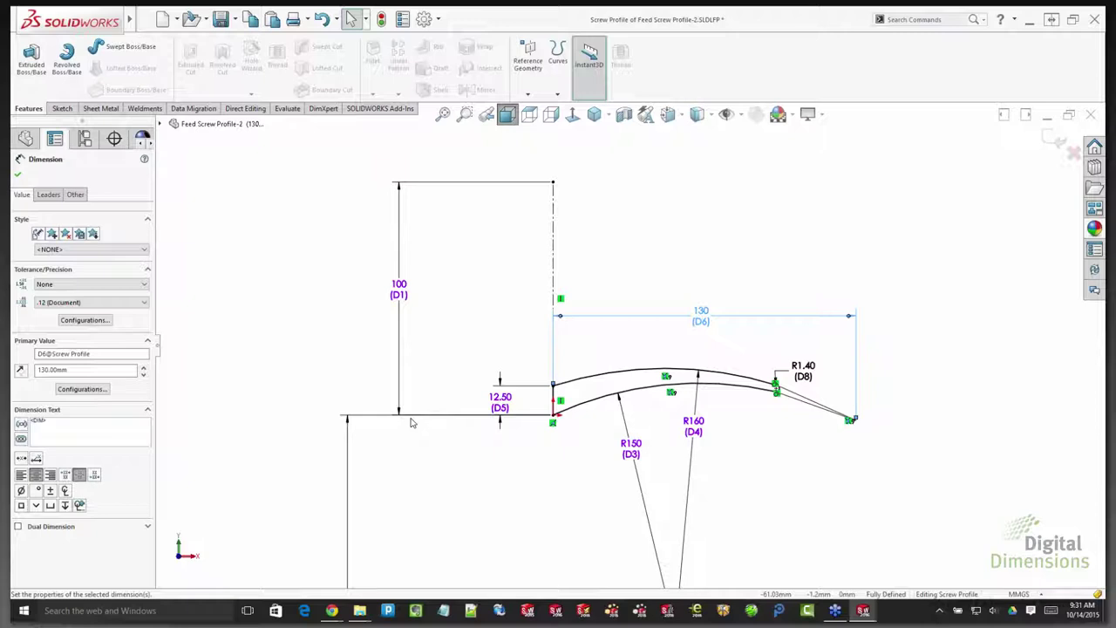
pyautogui.click(1073, 154)
pyautogui.click(600, 313)
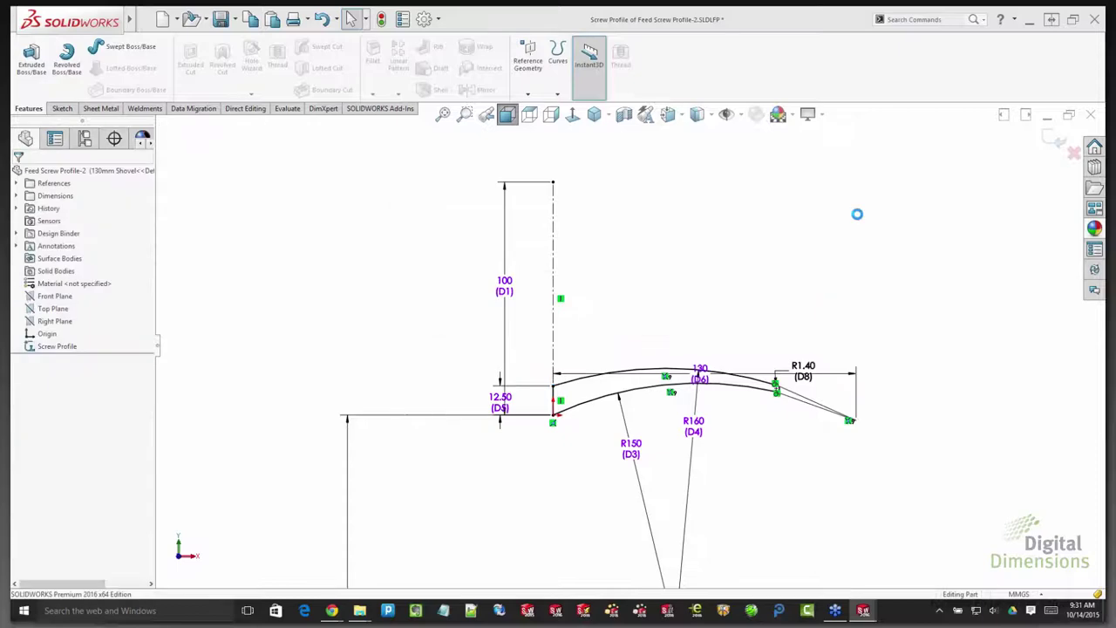
# - Switch to the Screw Conveyer assembly and open its Feed Screw part
pyautogui.hotkey('ctrl', 'Tab')
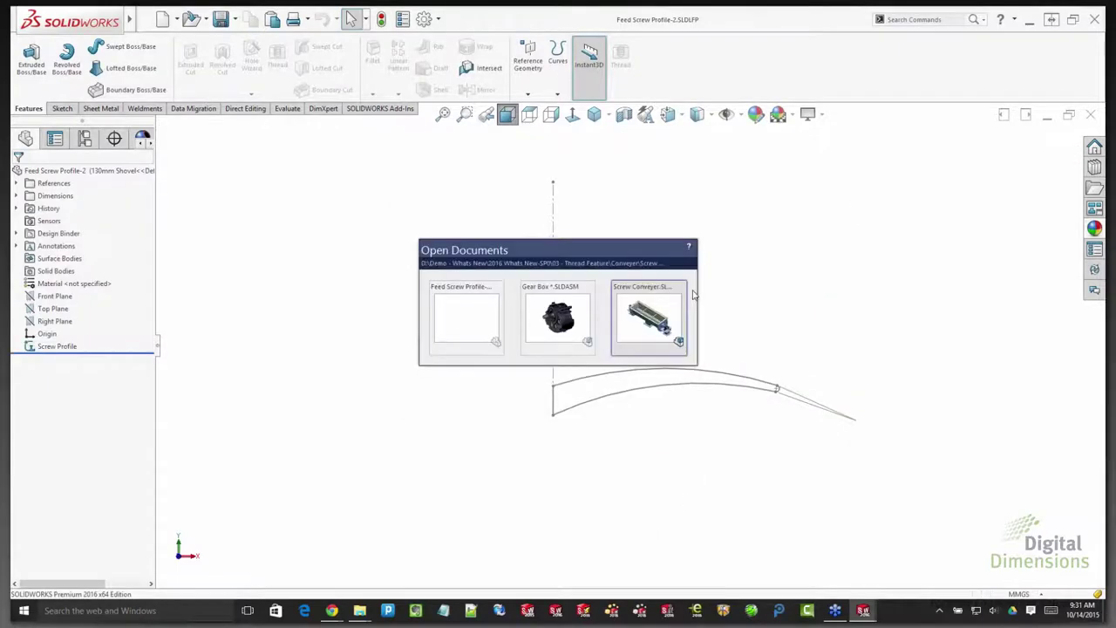
pyautogui.click(649, 316)
pyautogui.click(599, 326)
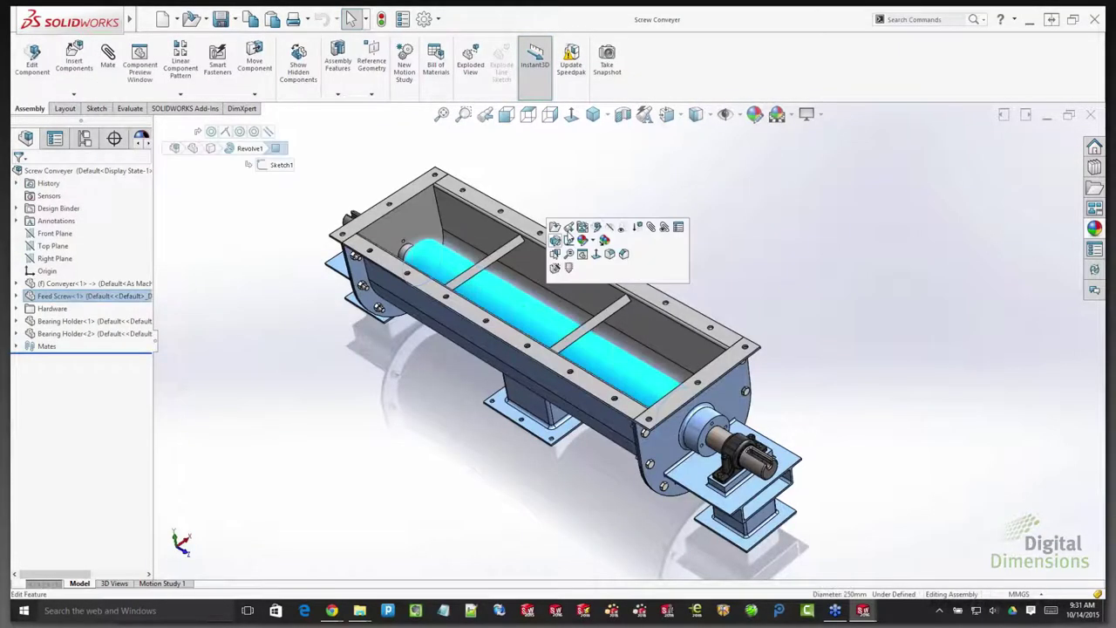
pyautogui.click(568, 239)
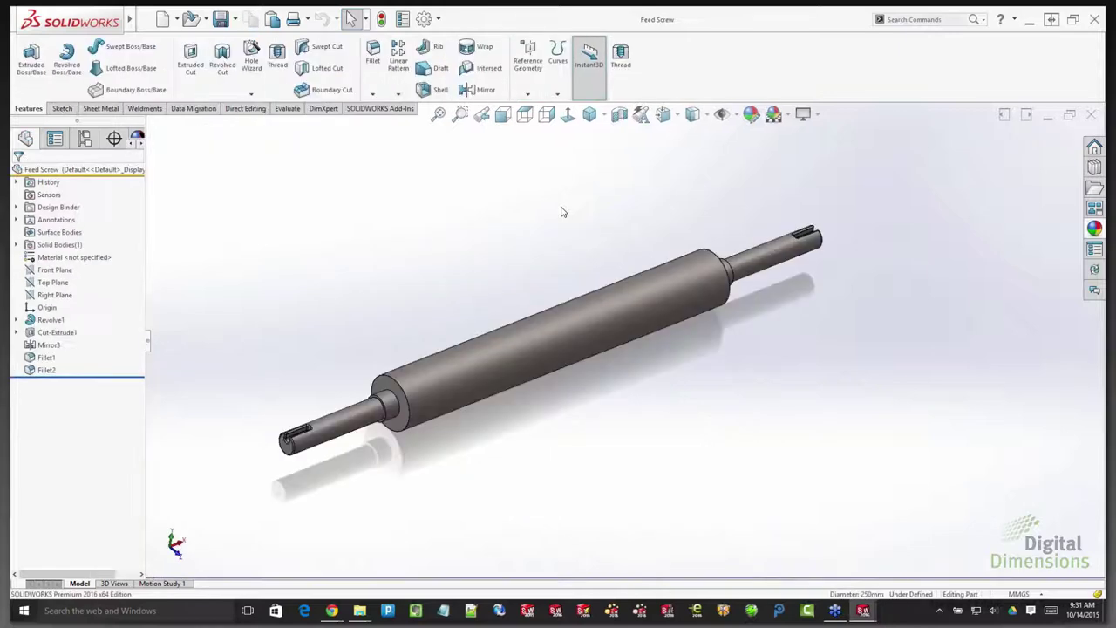
# - Start a Thread feature on the feed screw with type Feed Screw Profile-2 and size 100mm Shovel
pyautogui.click(277, 57)
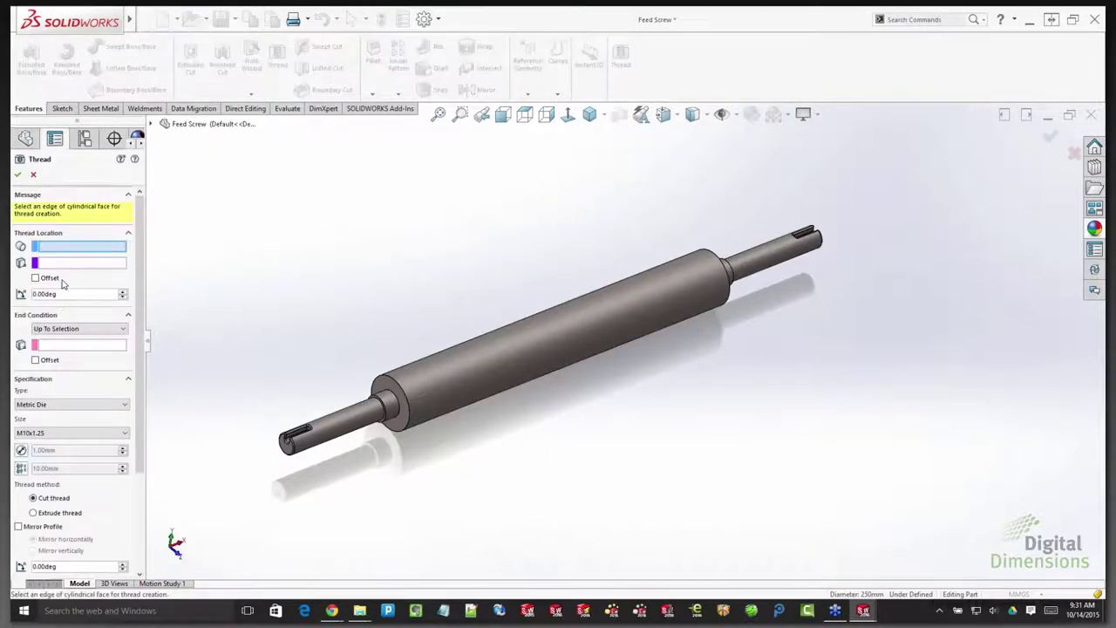
pyautogui.click(64, 404)
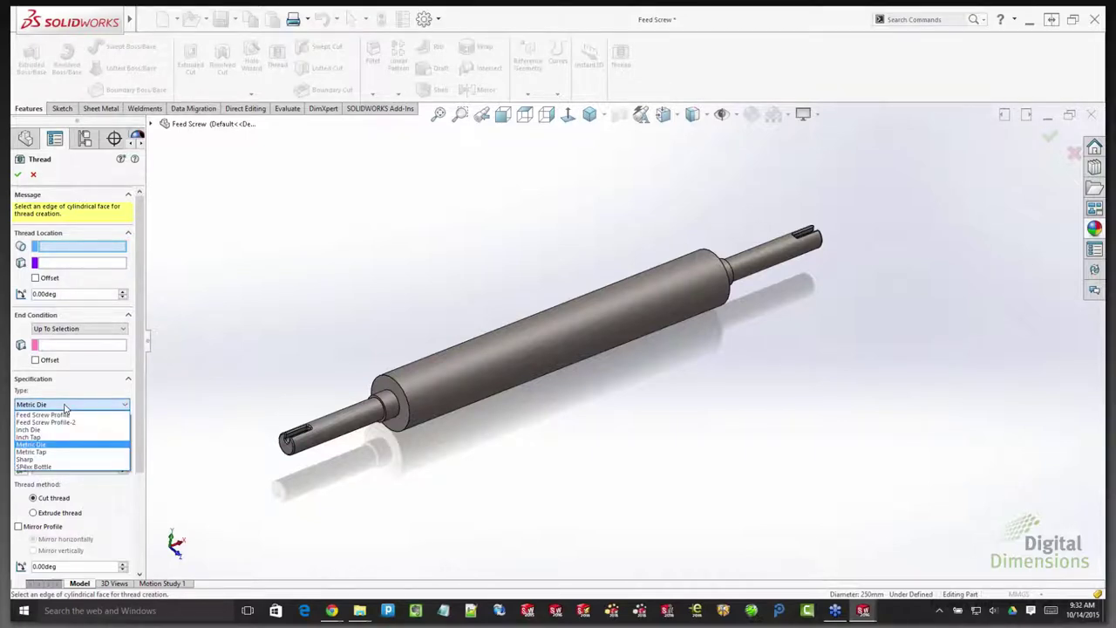
pyautogui.click(49, 422)
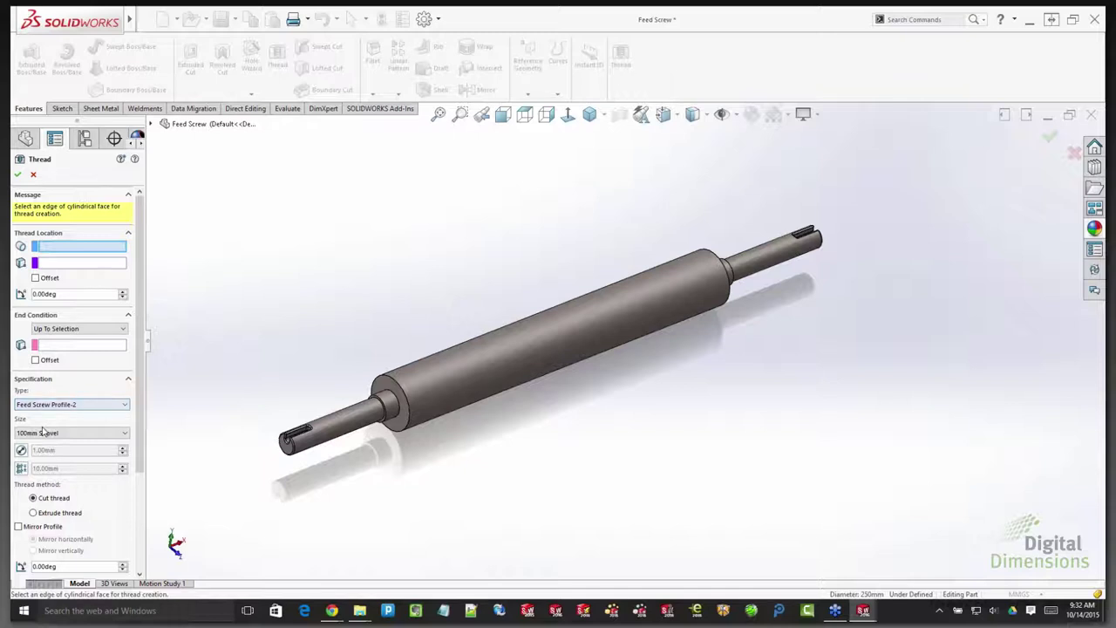
pyautogui.click(41, 432)
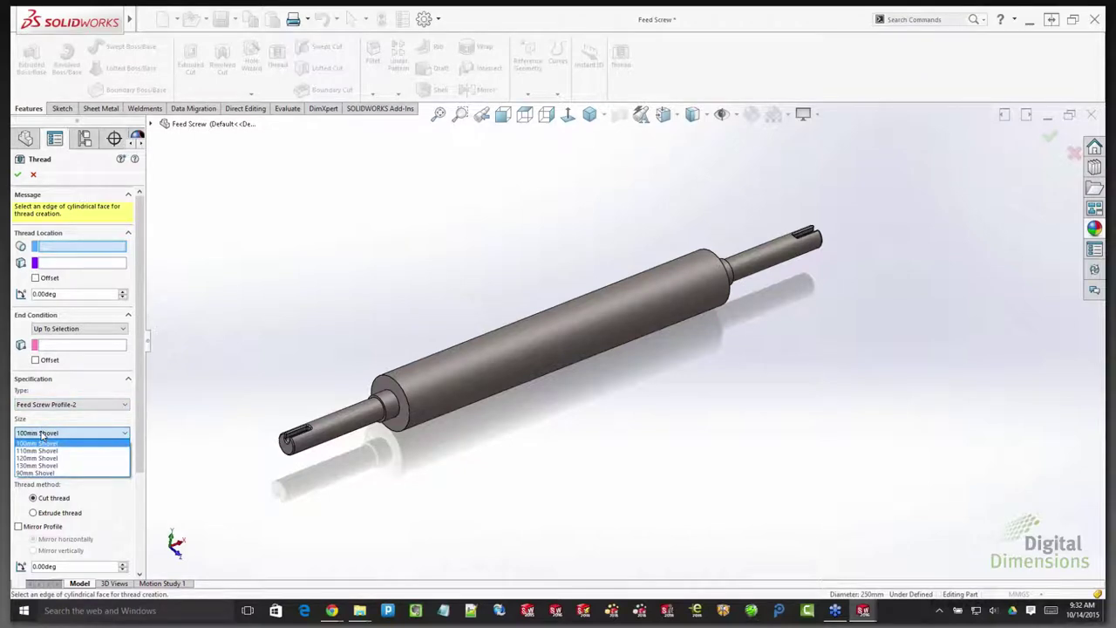
pyautogui.click(41, 442)
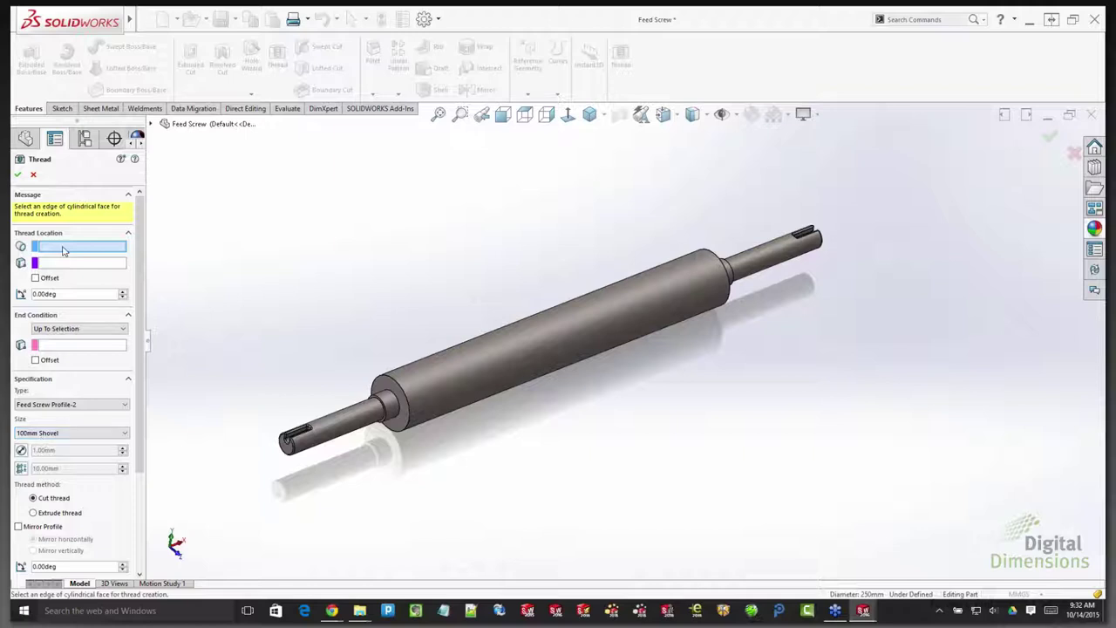
# - Run the thread from the circular edge at one end of the large cylinder up to its opposite end face
pyautogui.click(702, 253)
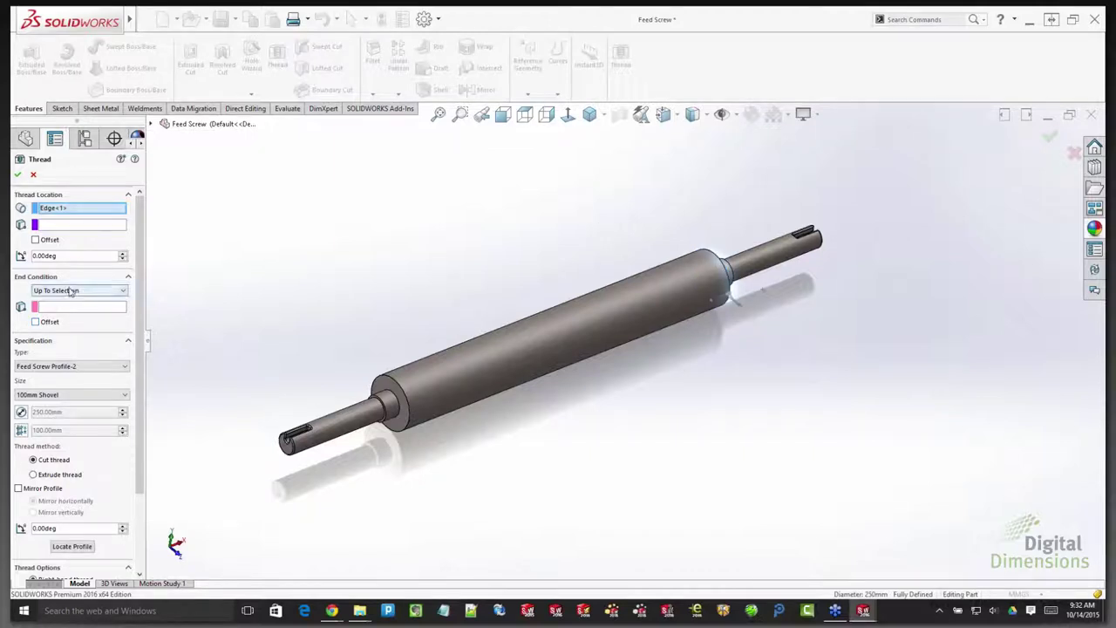
pyautogui.click(74, 308)
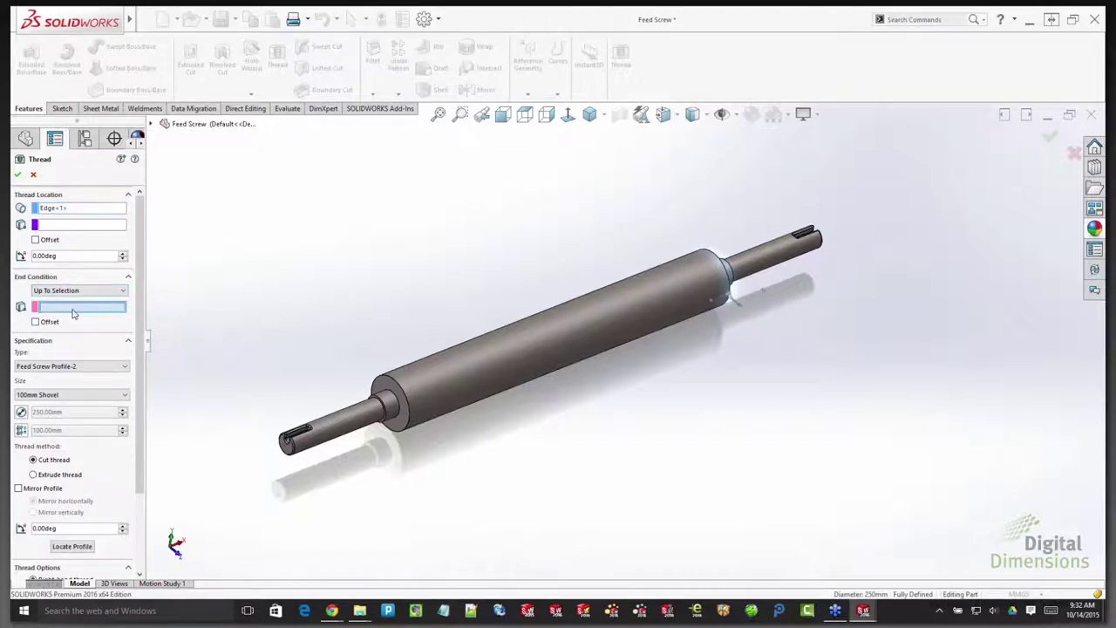
pyautogui.click(384, 388)
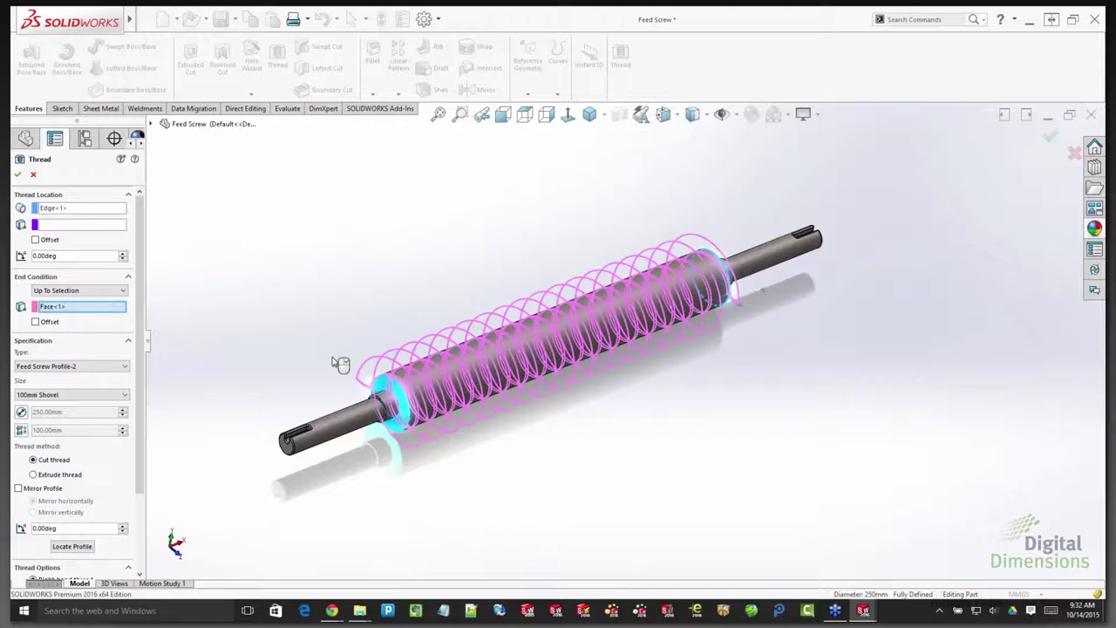
# - Offset the thread's end by 15 mm in the reversed direction and try to create it as a cut thread
pyautogui.click(36, 322)
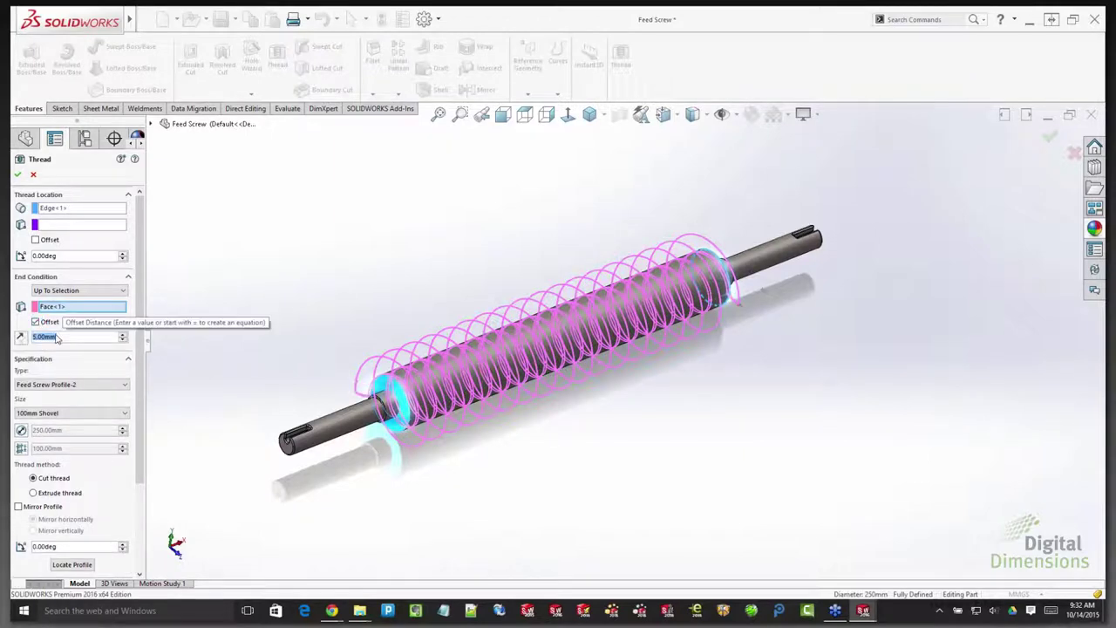
pyautogui.click(122, 335)
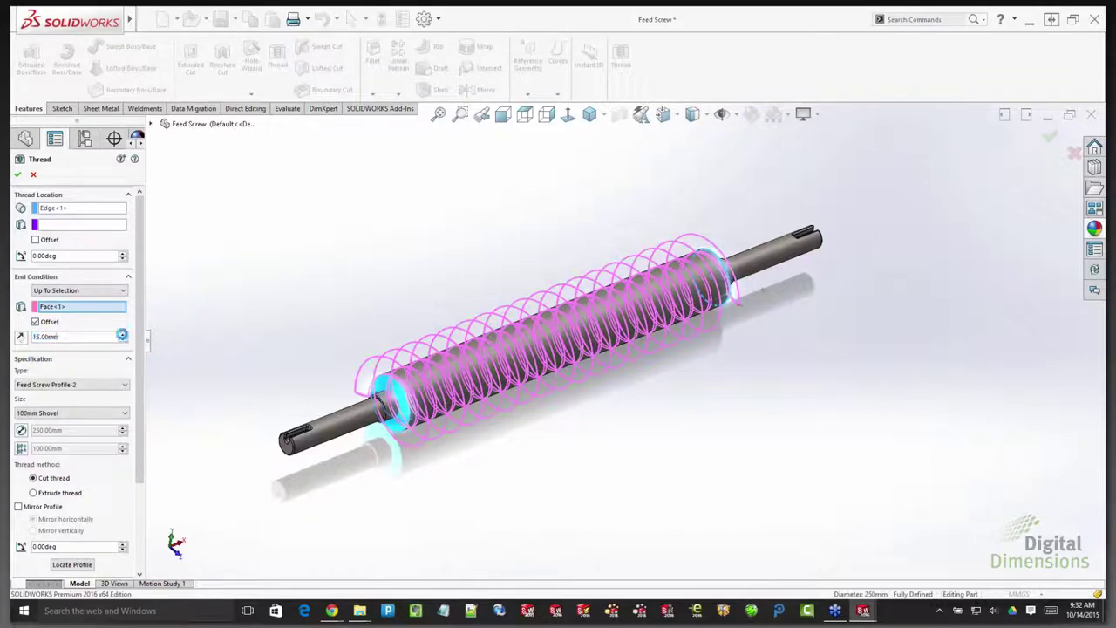
pyautogui.click(21, 338)
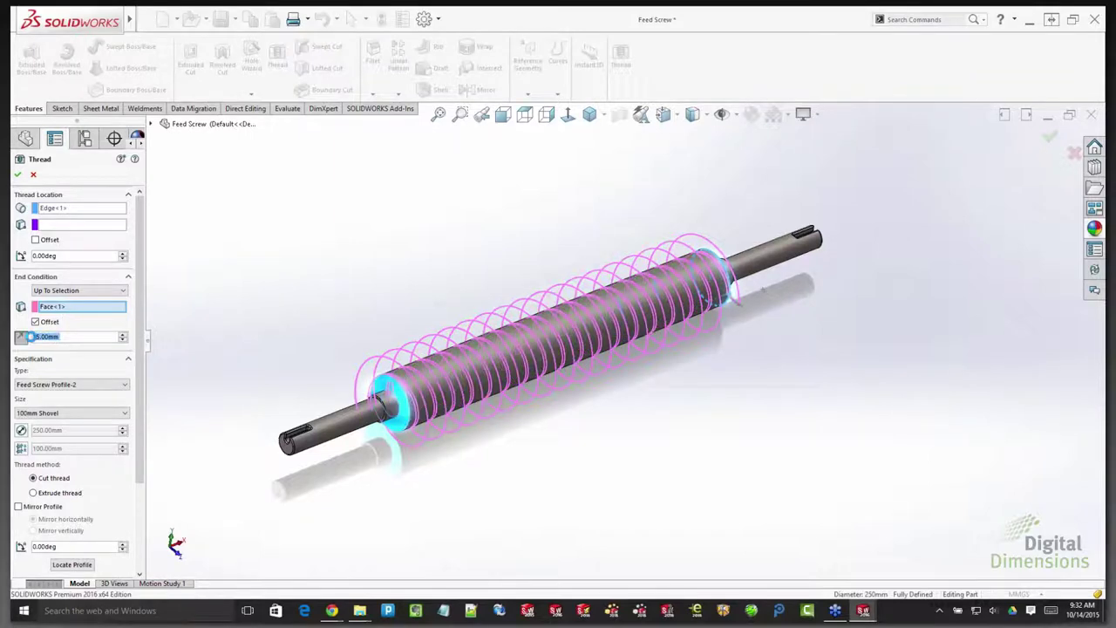
pyautogui.click(21, 337)
pyautogui.click(16, 176)
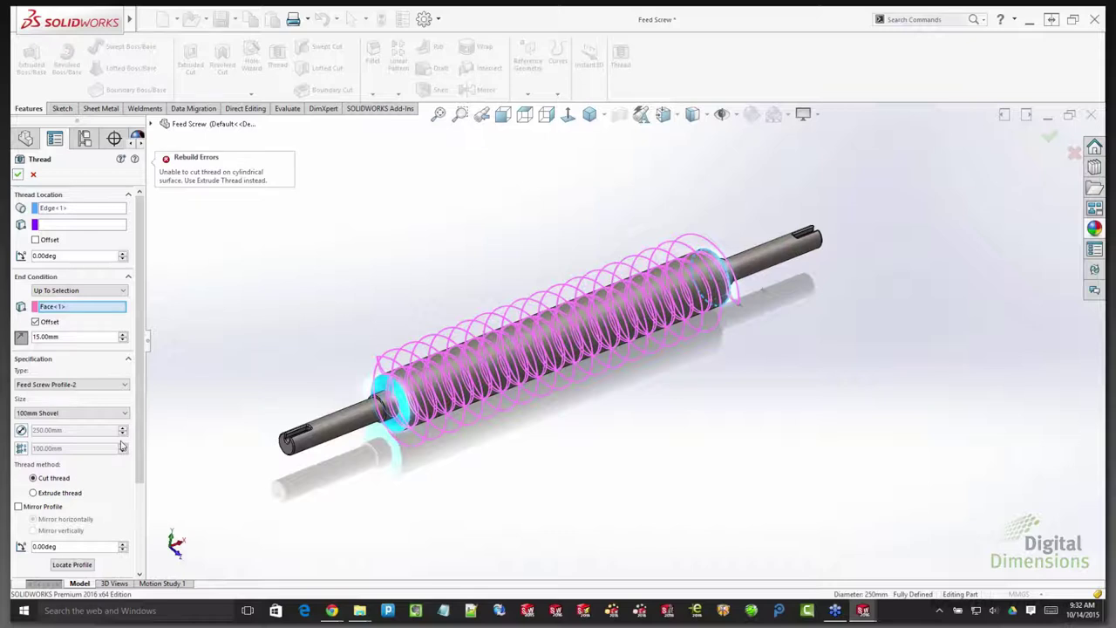
# - Change the thread method to Extrude thread and create the feed screw's flights
pyautogui.moveTo(140, 454); pyautogui.dragTo(139, 503)
pyautogui.scroll(-1, 37, 445)
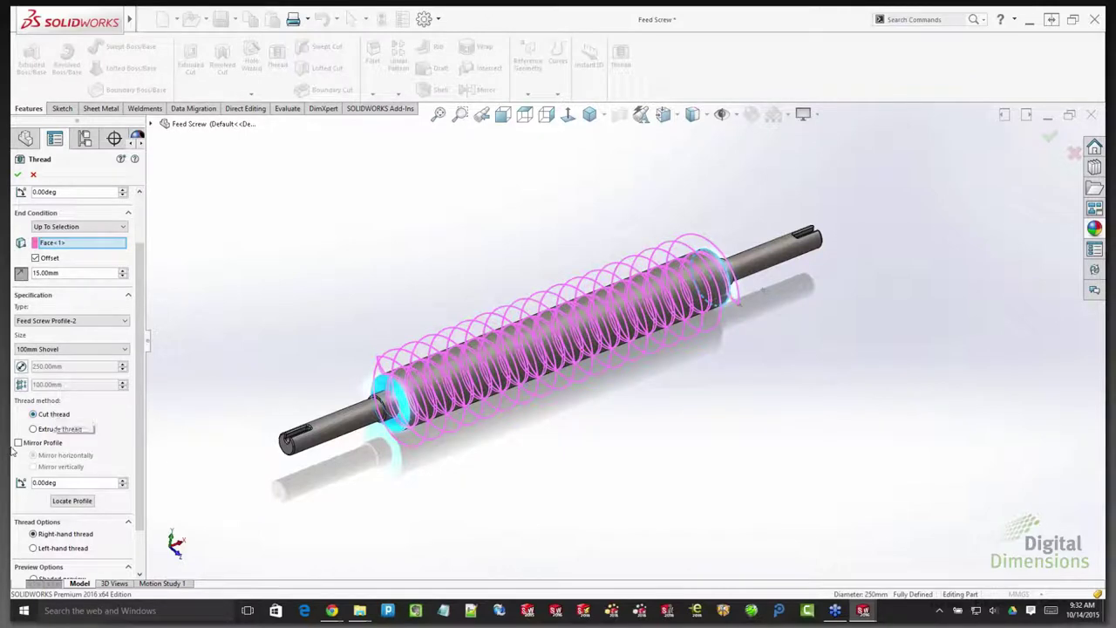
pyautogui.click(34, 429)
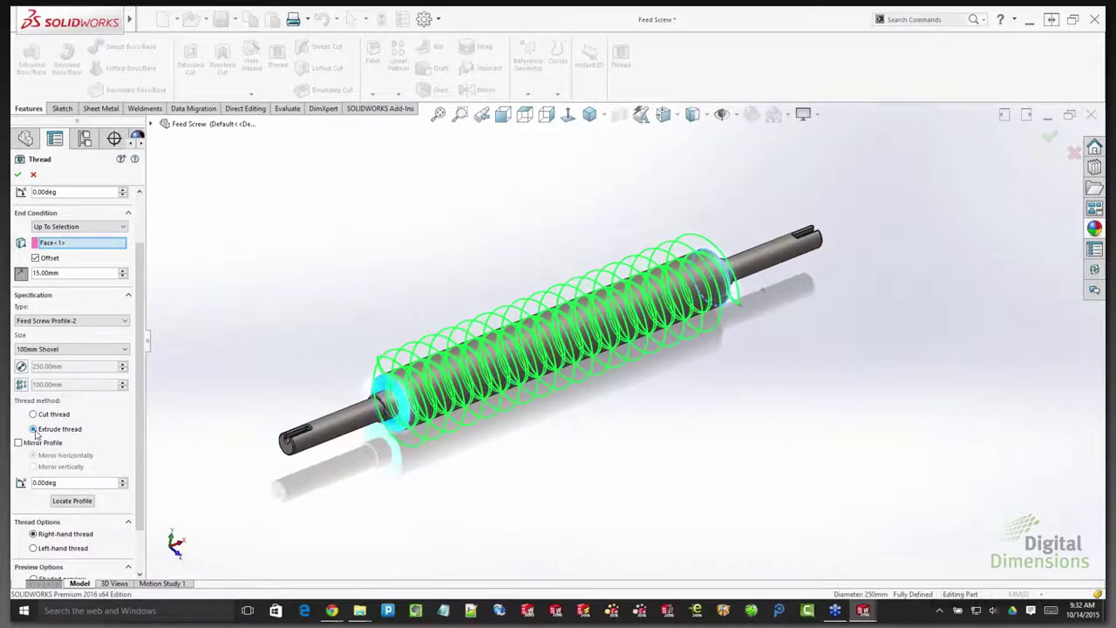
pyautogui.click(18, 175)
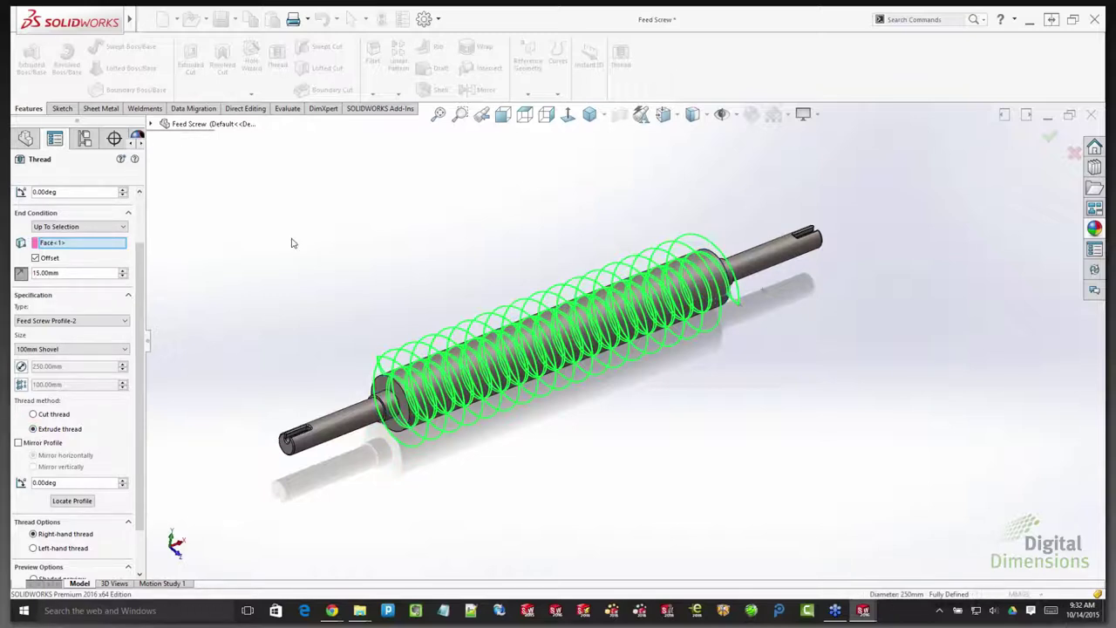
pyautogui.moveTo(529, 298); pyautogui.dragTo(482, 272, button='middle')
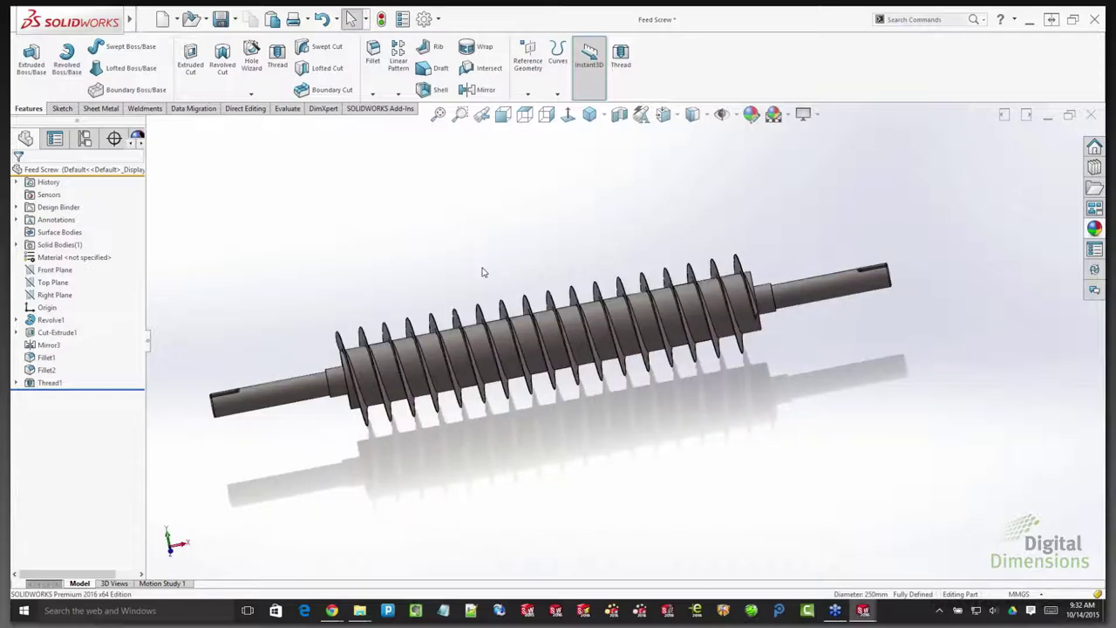
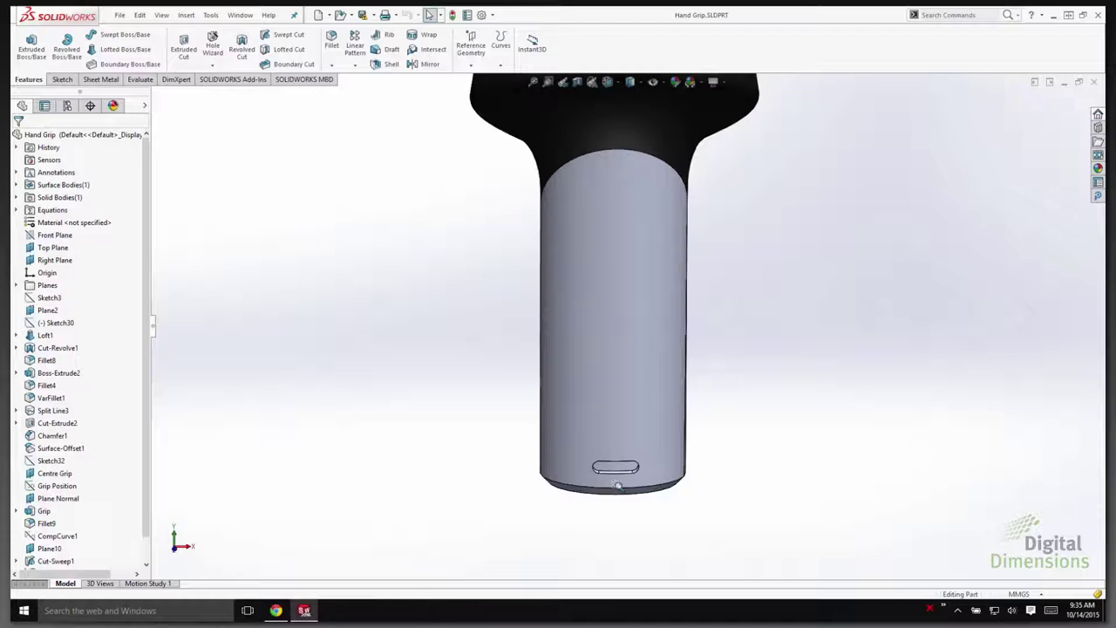
# - Start a linear pattern of the small slot cut on the Hand Grip's shaft, using the cylindrical face as direction
pyautogui.press('s')
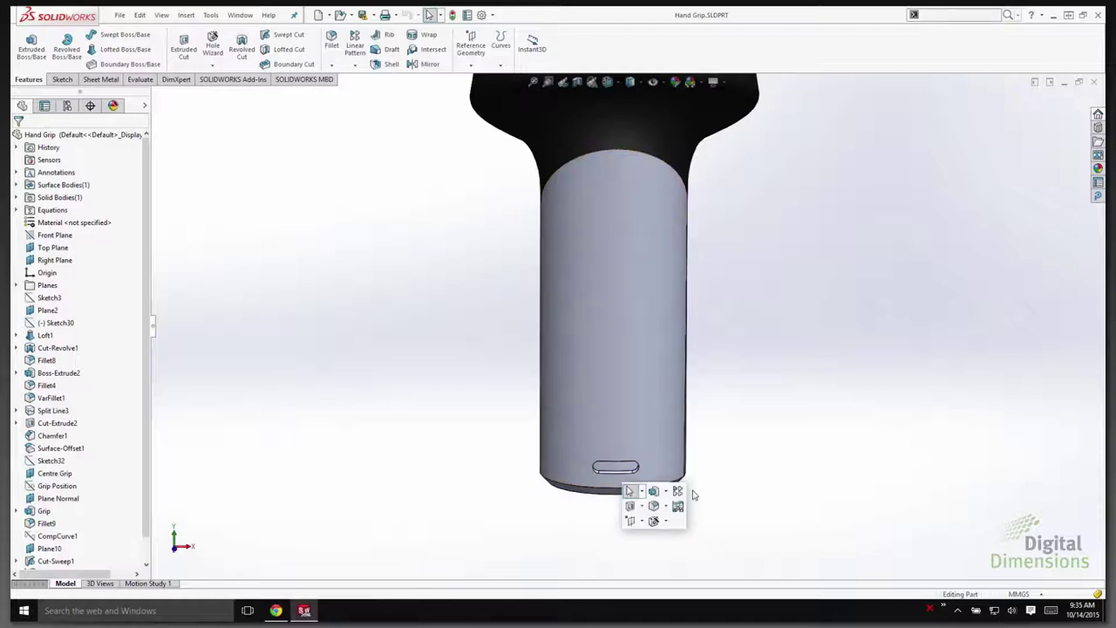
pyautogui.click(678, 492)
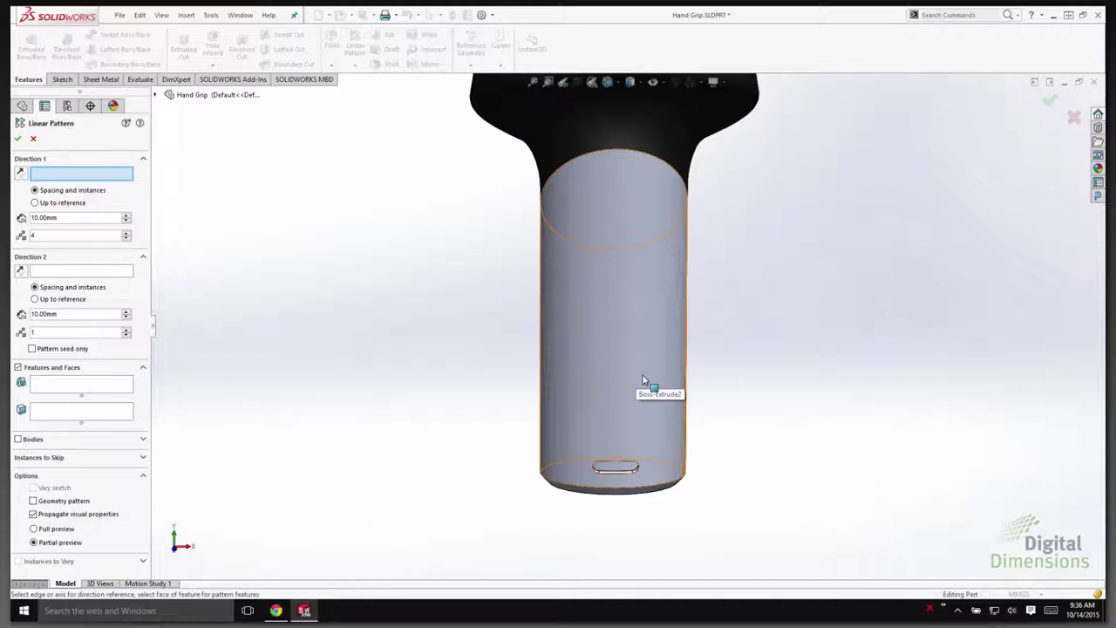
pyautogui.click(591, 339)
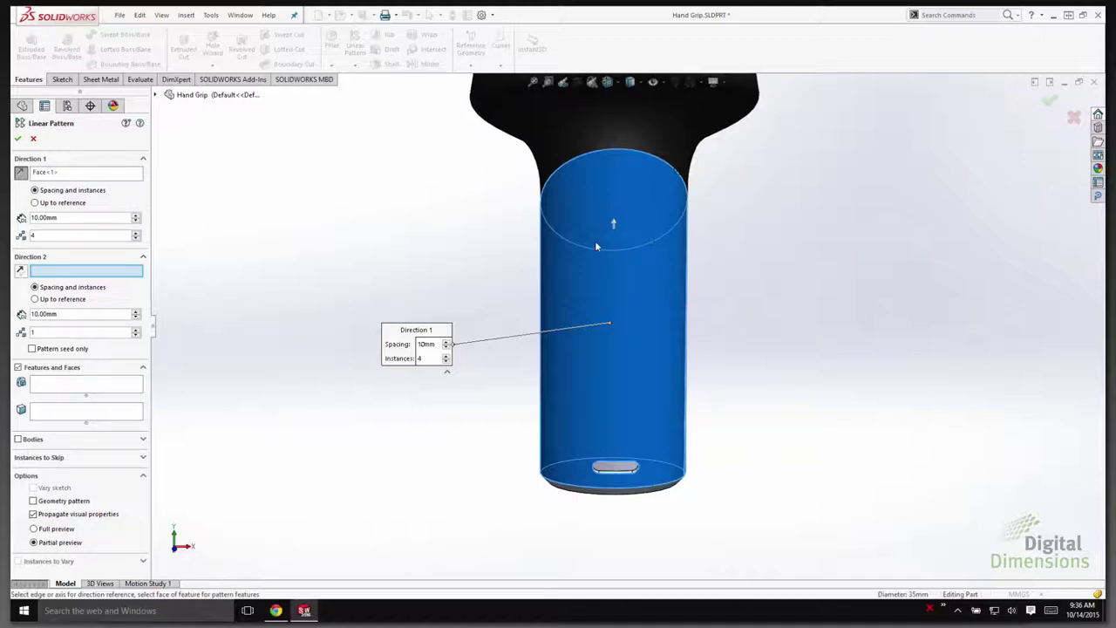
pyautogui.click(85, 388)
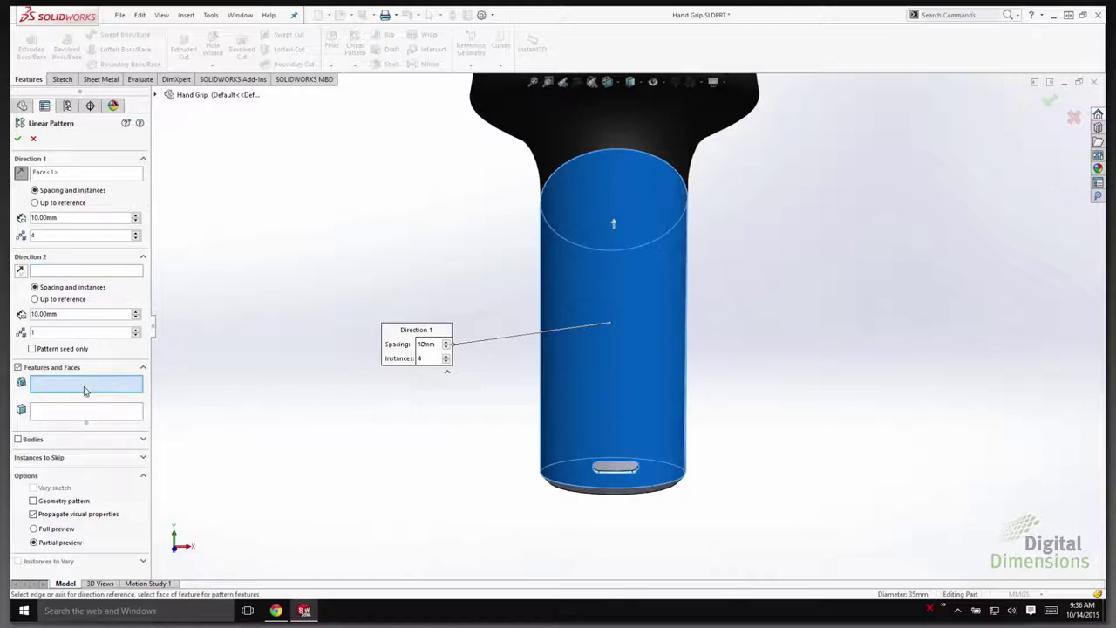
pyautogui.click(612, 472)
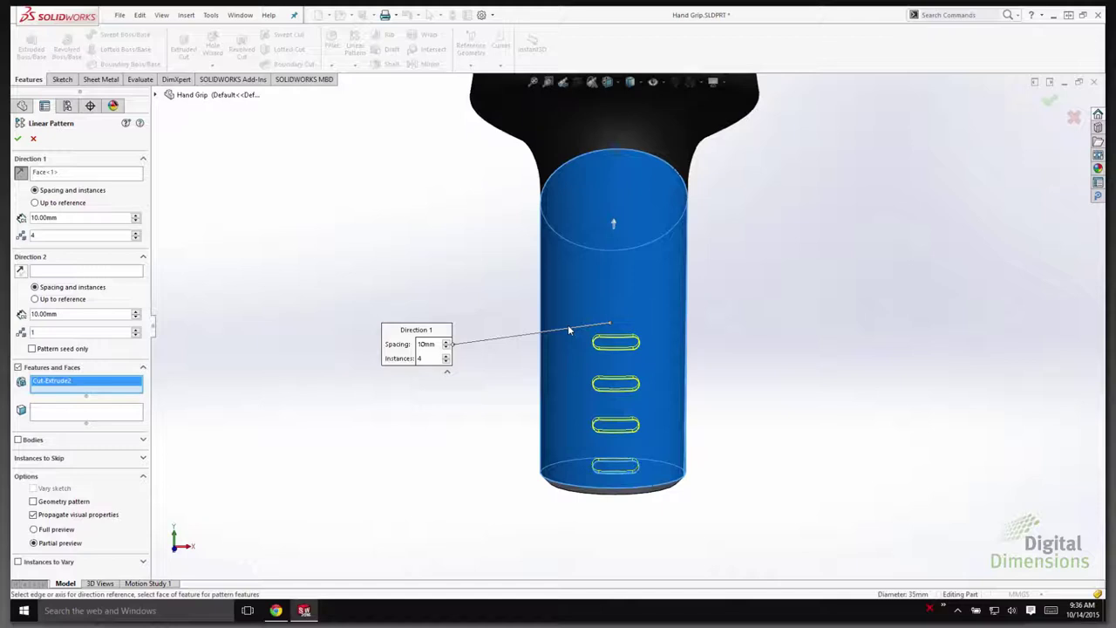
# - Set the slot pattern's spacing to 15 mm and create it with 4 instances
pyautogui.click(425, 346)
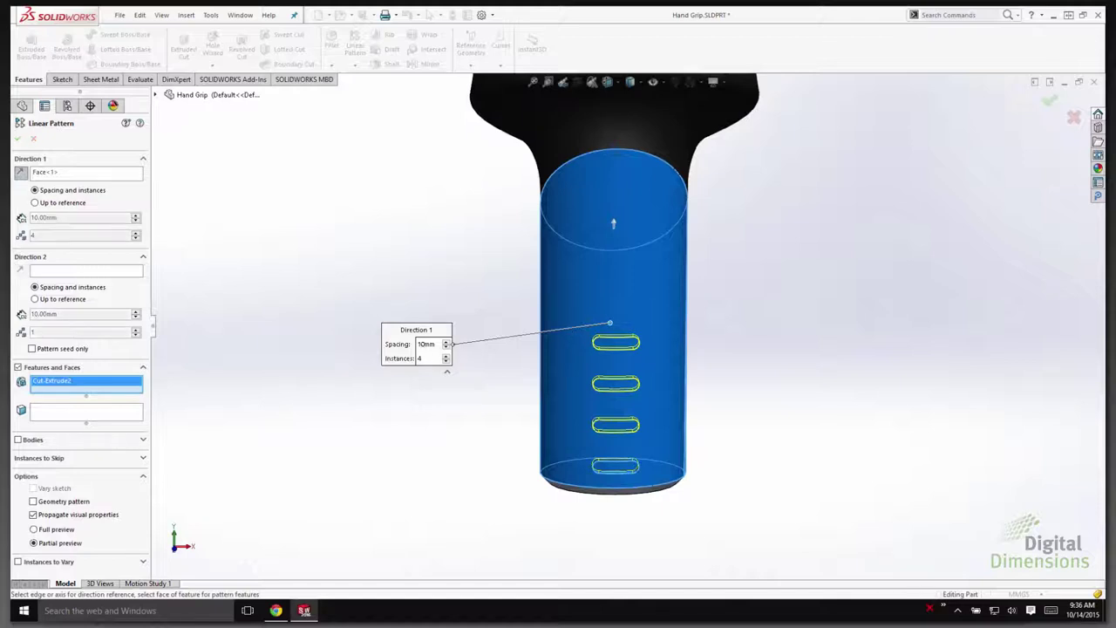
pyautogui.click(424, 346)
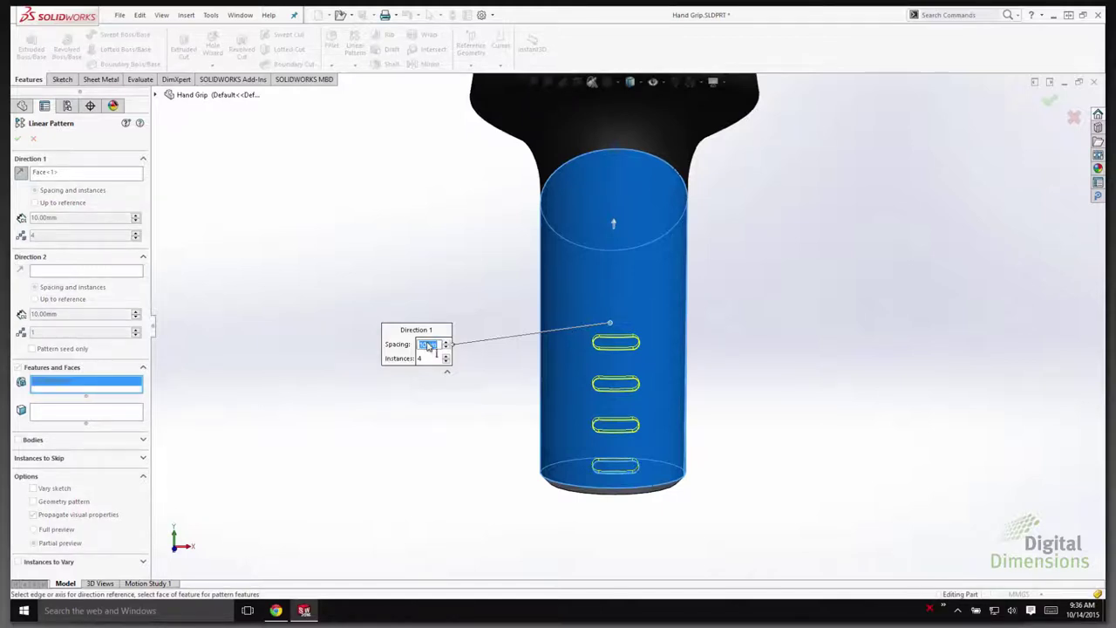
pyautogui.write('15')
pyautogui.click(420, 358)
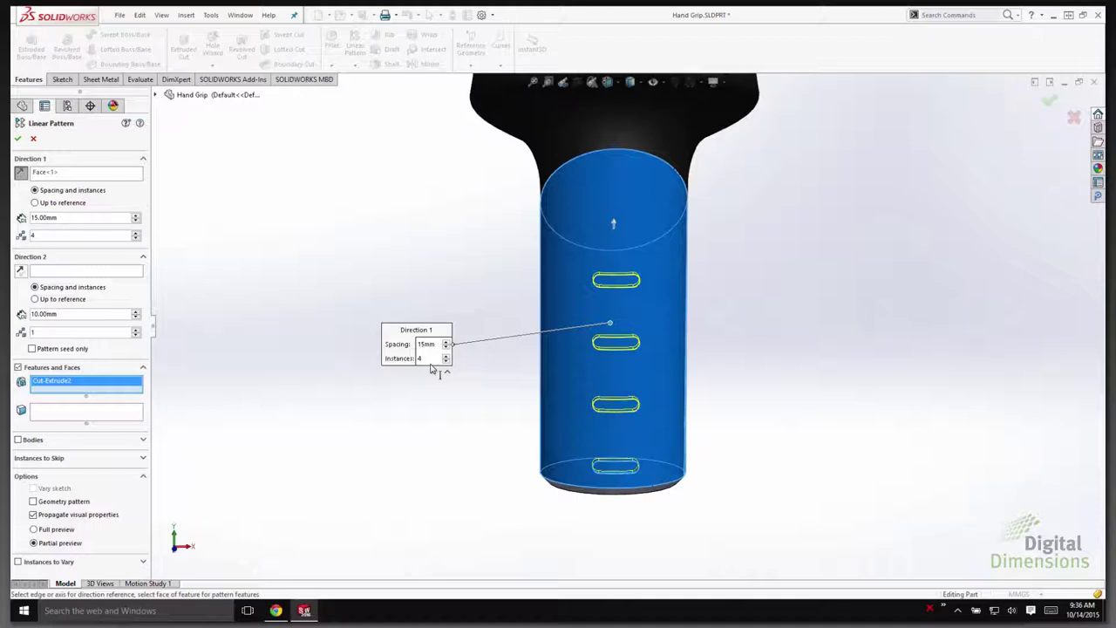
pyautogui.click(1048, 104)
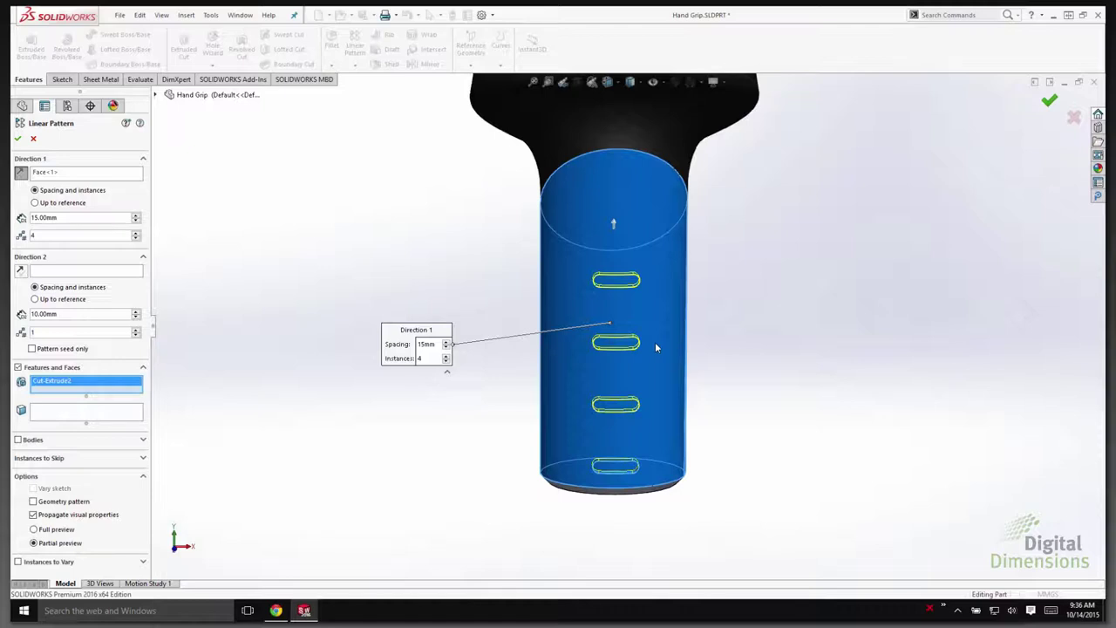
# - View the hand grip from the back and open the pattern table of its variable slot pattern for editing
pyautogui.scroll(3, 657, 347)
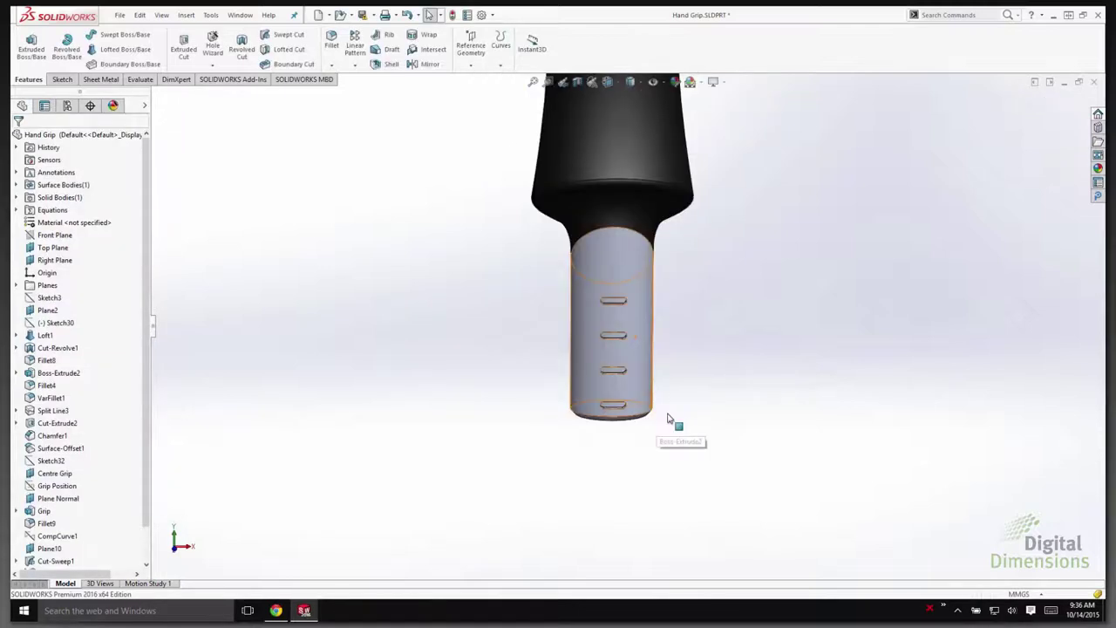
pyautogui.scroll(4, 659, 314)
pyautogui.moveTo(649, 211); pyautogui.dragTo(409, 315, button='middle')
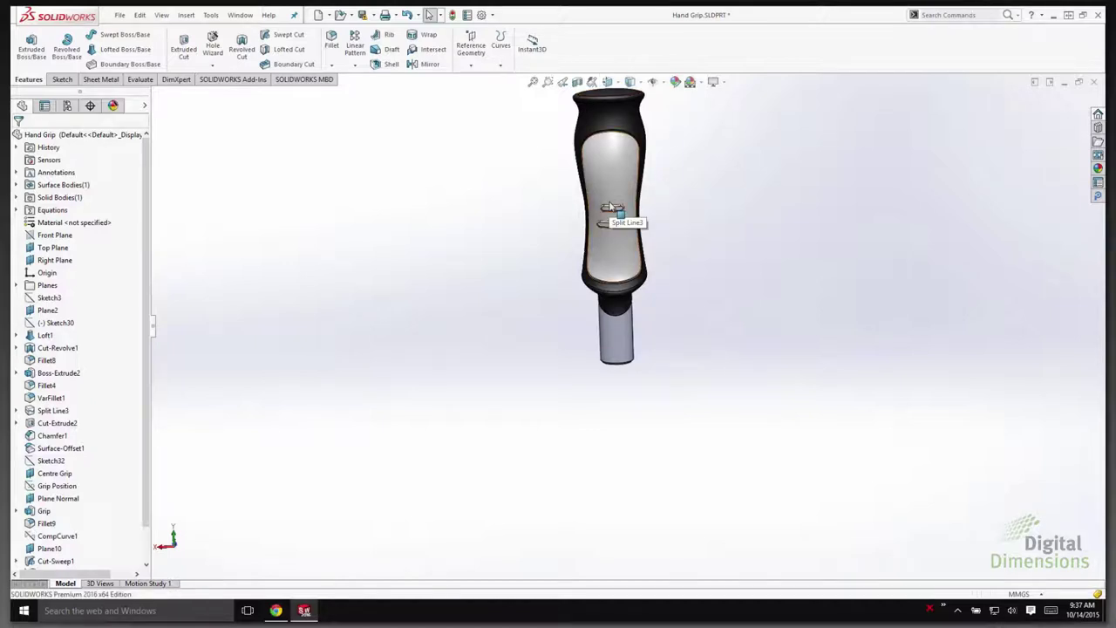
pyautogui.hotkey('ctrl', 'space')
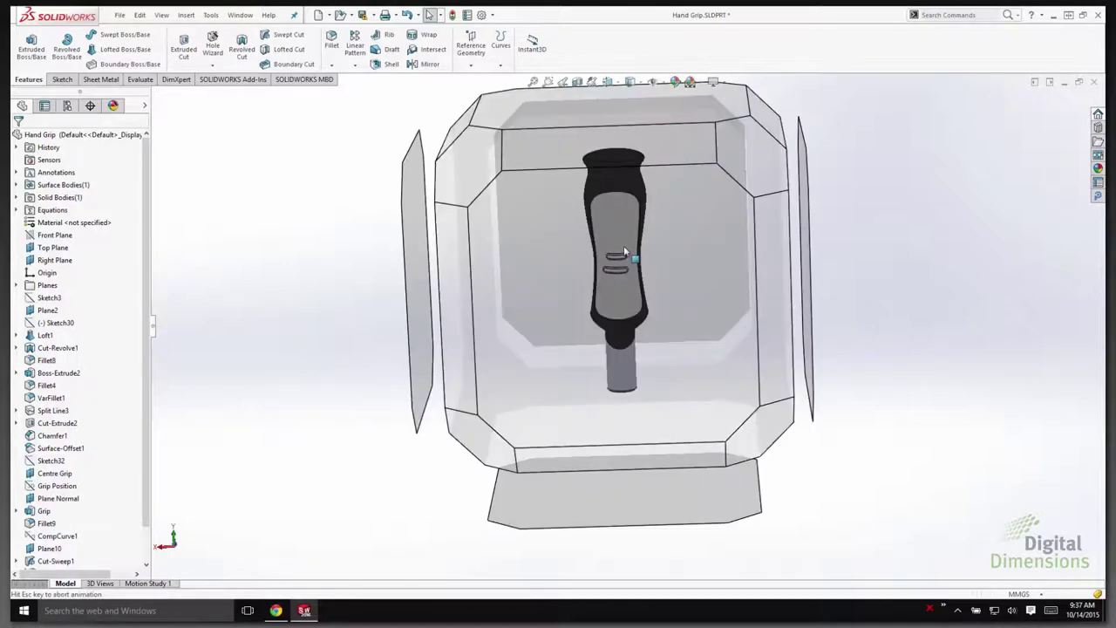
pyautogui.click(624, 245)
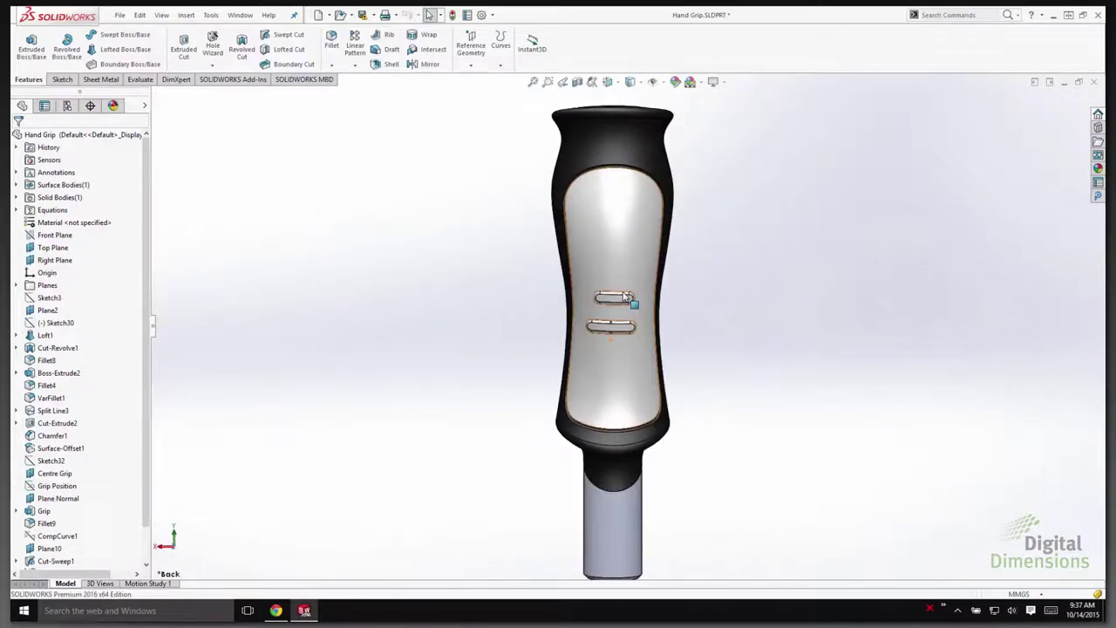
pyautogui.scroll(-2, 633, 310)
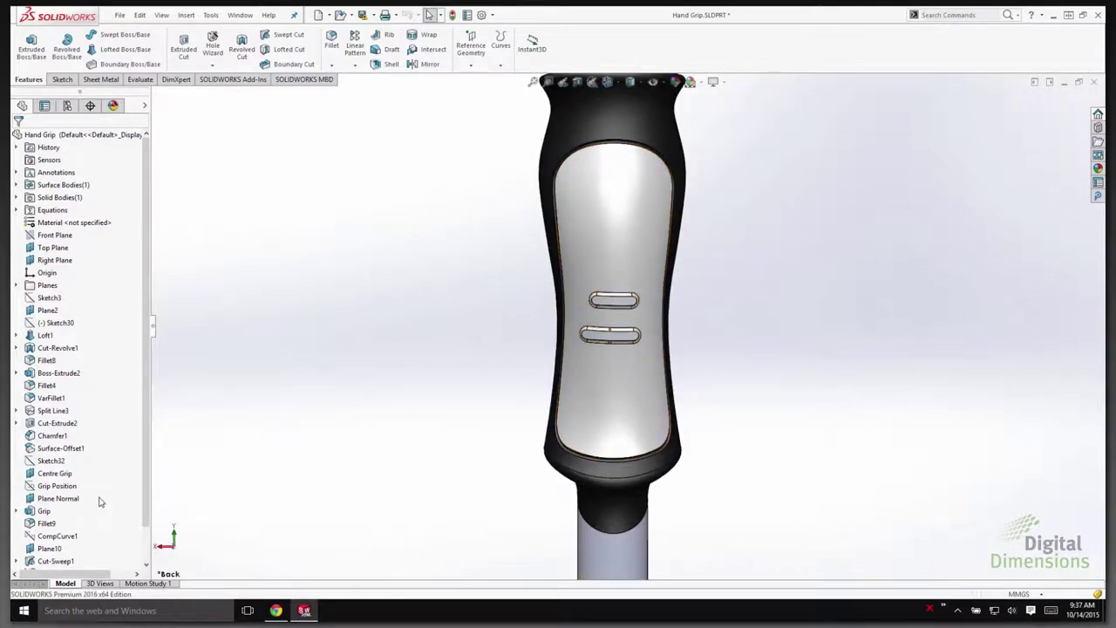
pyautogui.scroll(-1, 78, 524)
pyautogui.rightClick(54, 536)
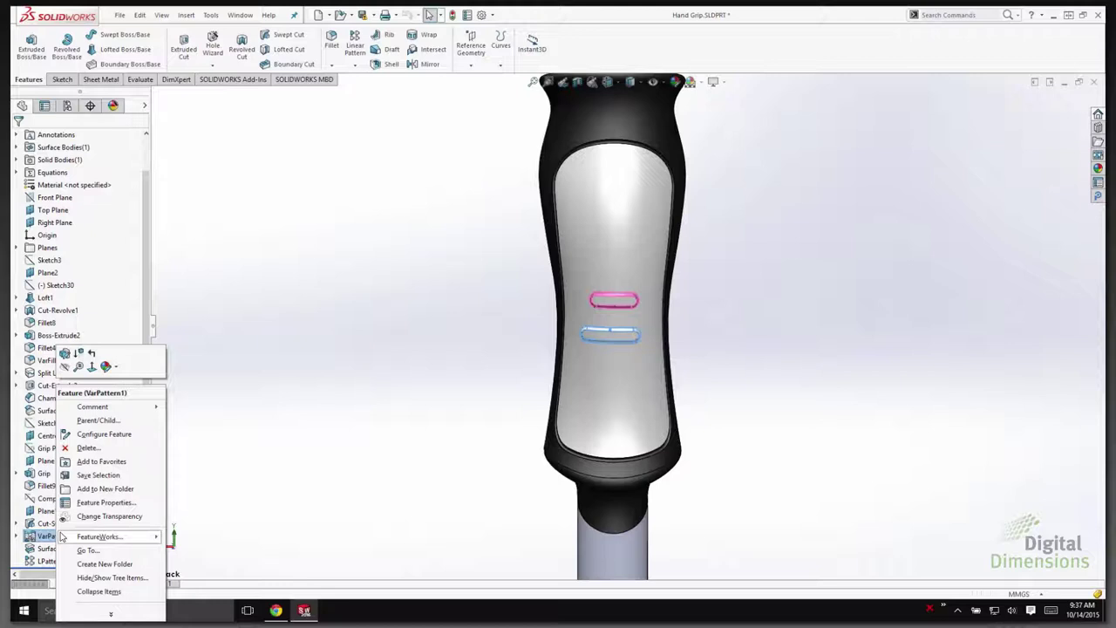
pyautogui.click(629, 281)
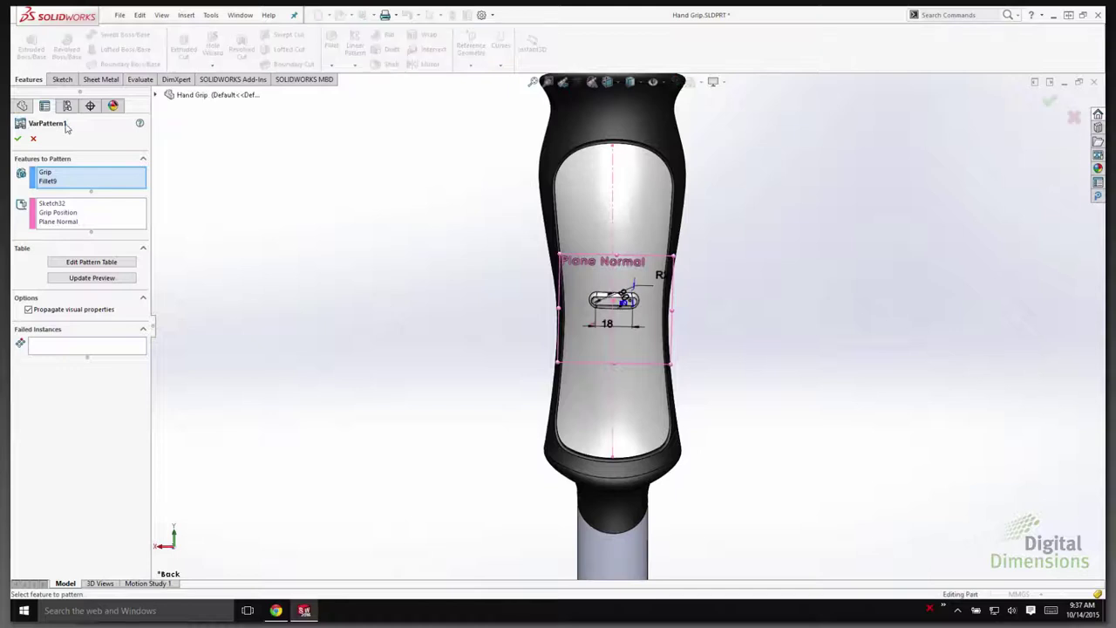
pyautogui.click(81, 262)
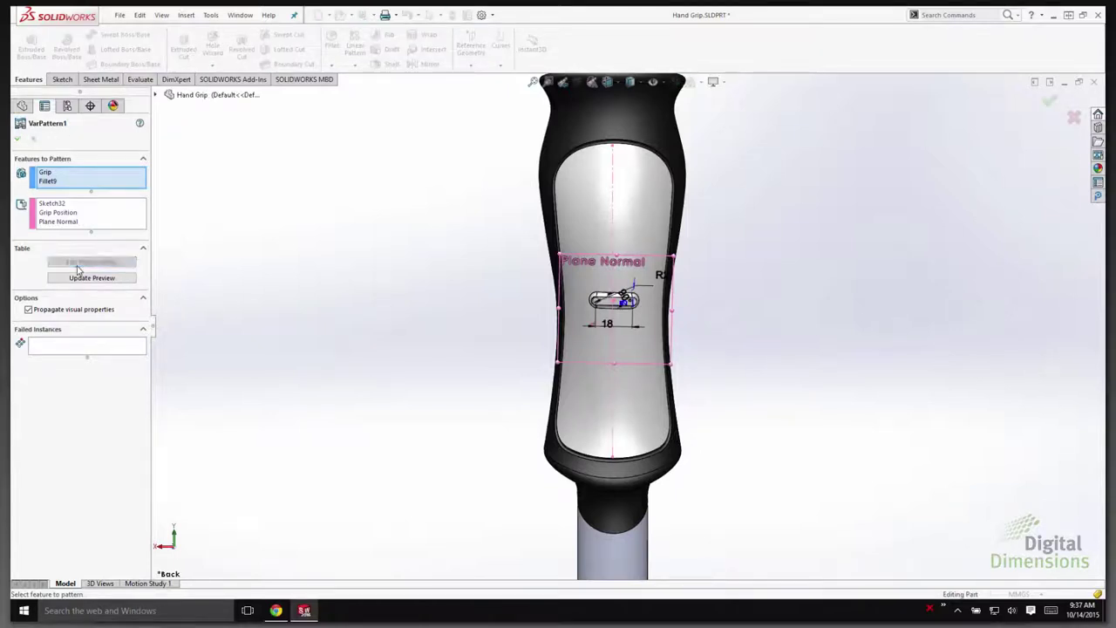
pyautogui.moveTo(624, 174); pyautogui.dragTo(713, 148)
# - Set the horizontal offset of instance 1 in the pattern table to 0 mm
pyautogui.click(569, 206)
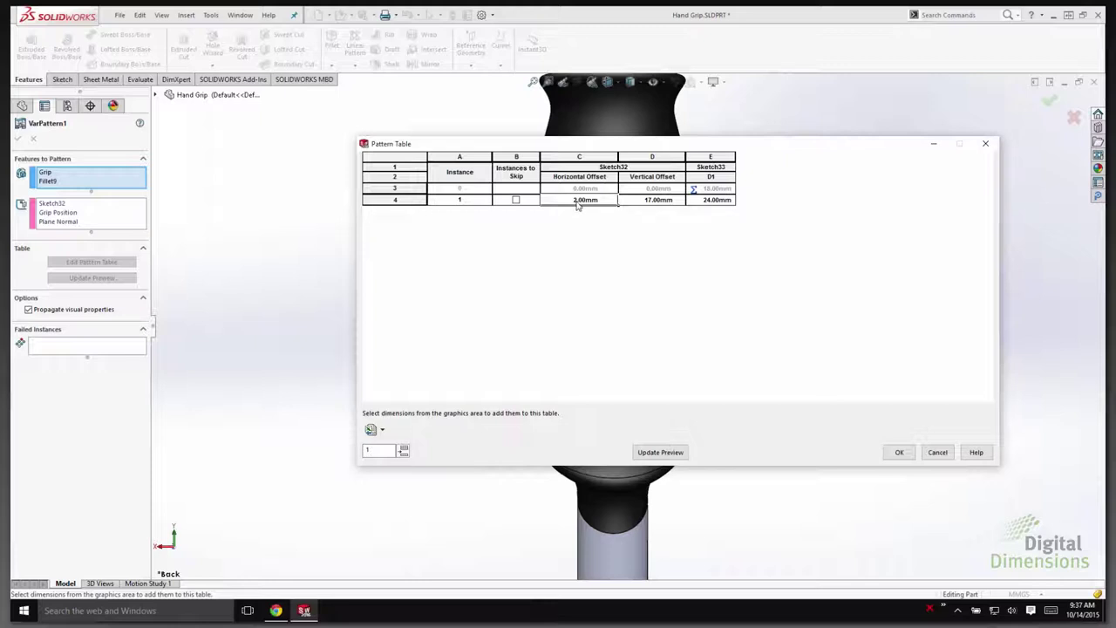
pyautogui.write('0')
pyautogui.press('Return')
# - Add a second instance with a vertical offset of -17 mm and a D1 length of 24 mm, and update the preview
pyautogui.click(402, 451)
pyautogui.click(654, 213)
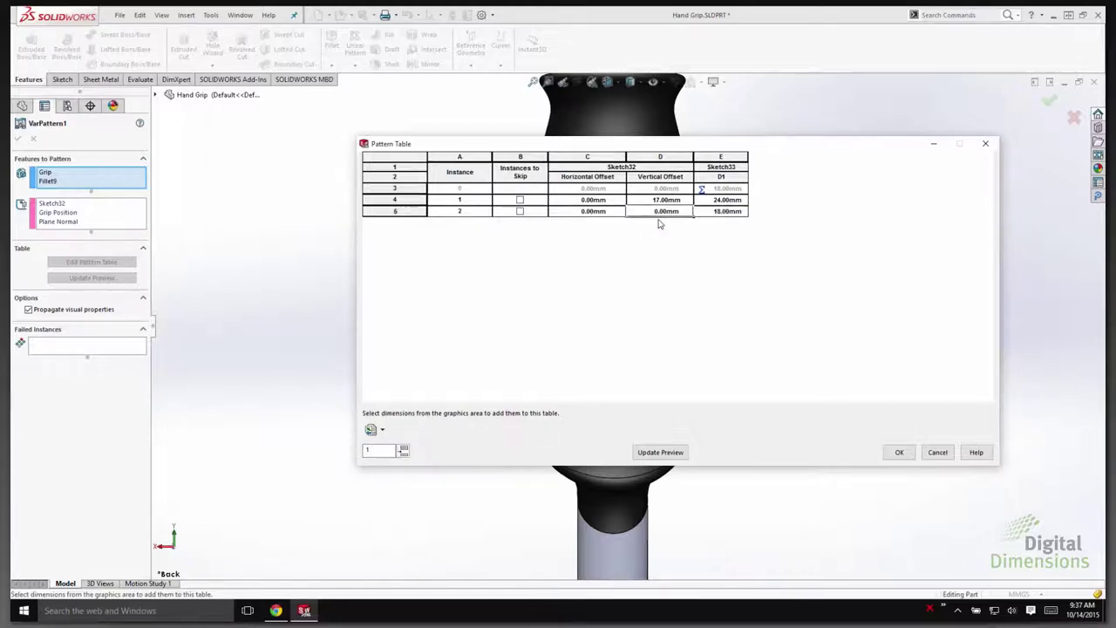
pyautogui.write('-17')
pyautogui.press('Return')
pyautogui.click(725, 211)
pyautogui.write('24')
pyautogui.press('Return')
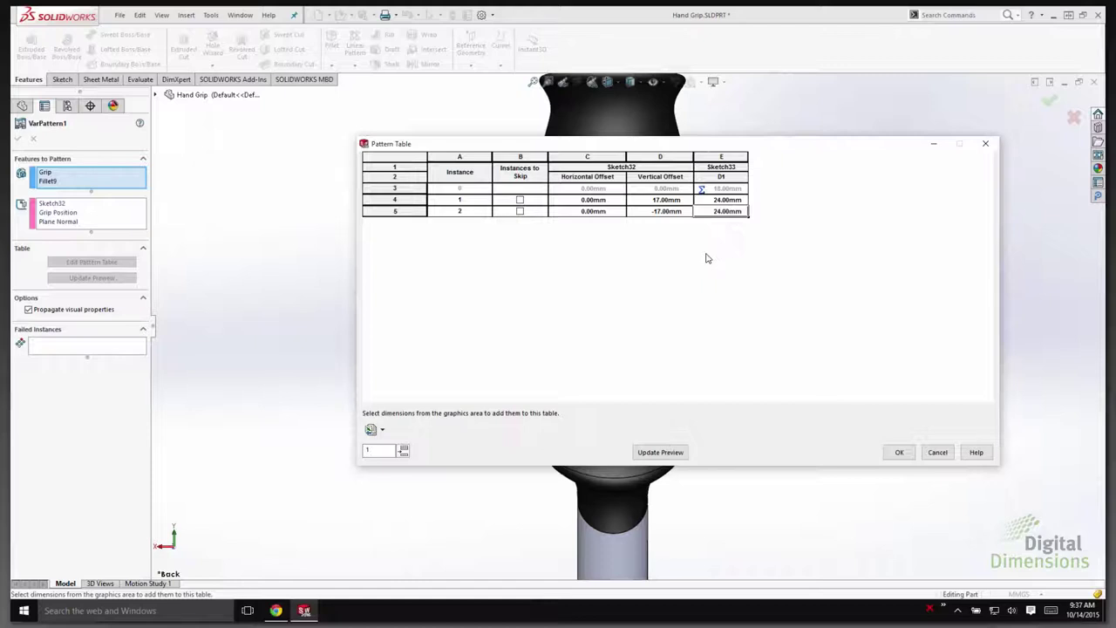
pyautogui.click(660, 452)
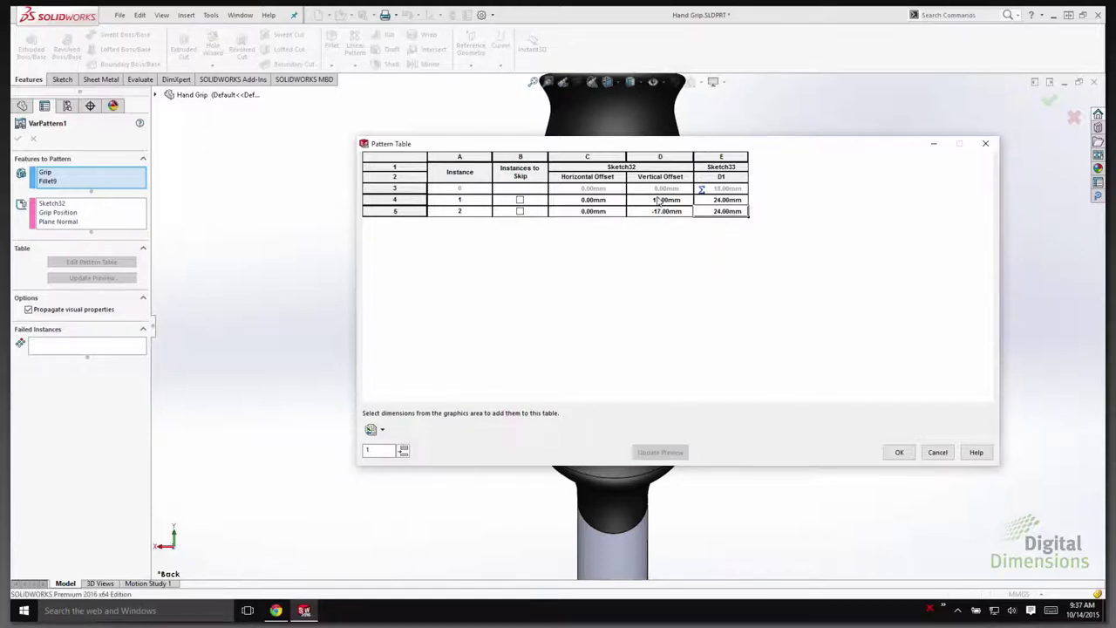
# - Import Offset Grip Pattern.xlsx into the pattern table, accept the table and update the pattern preview
pyautogui.moveTo(780, 153); pyautogui.dragTo(750, 146)
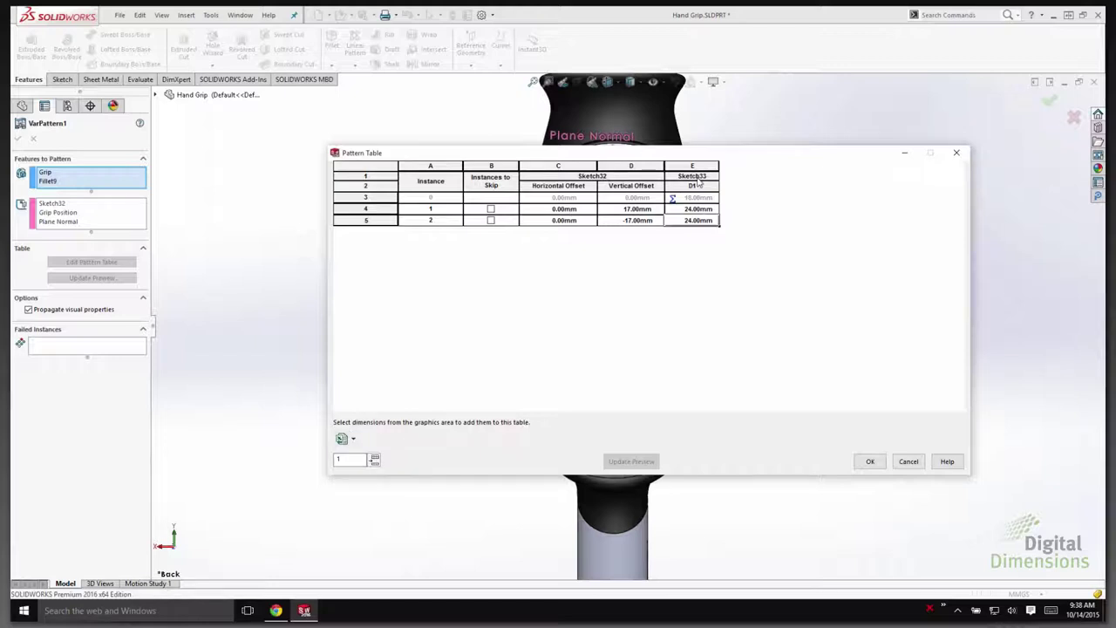
pyautogui.click(342, 441)
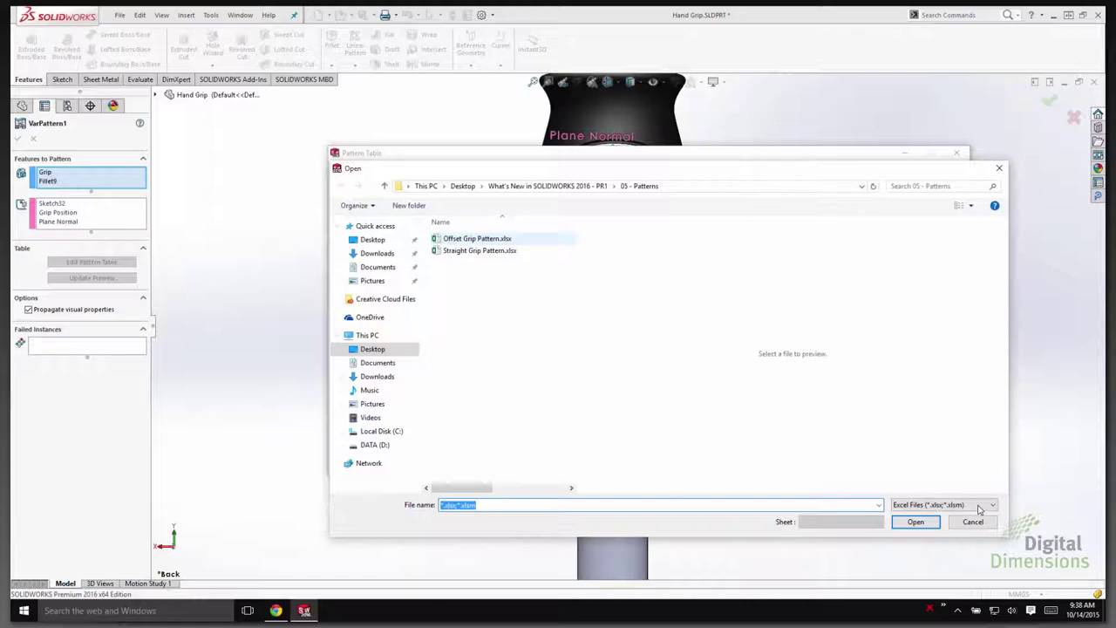
pyautogui.click(502, 239)
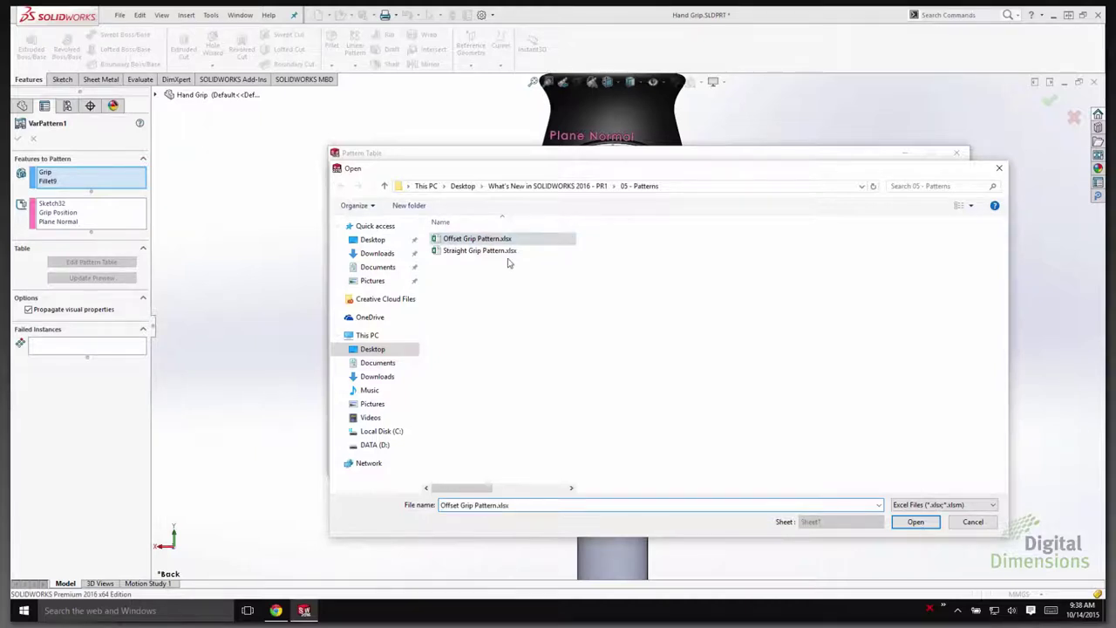
pyautogui.click(916, 521)
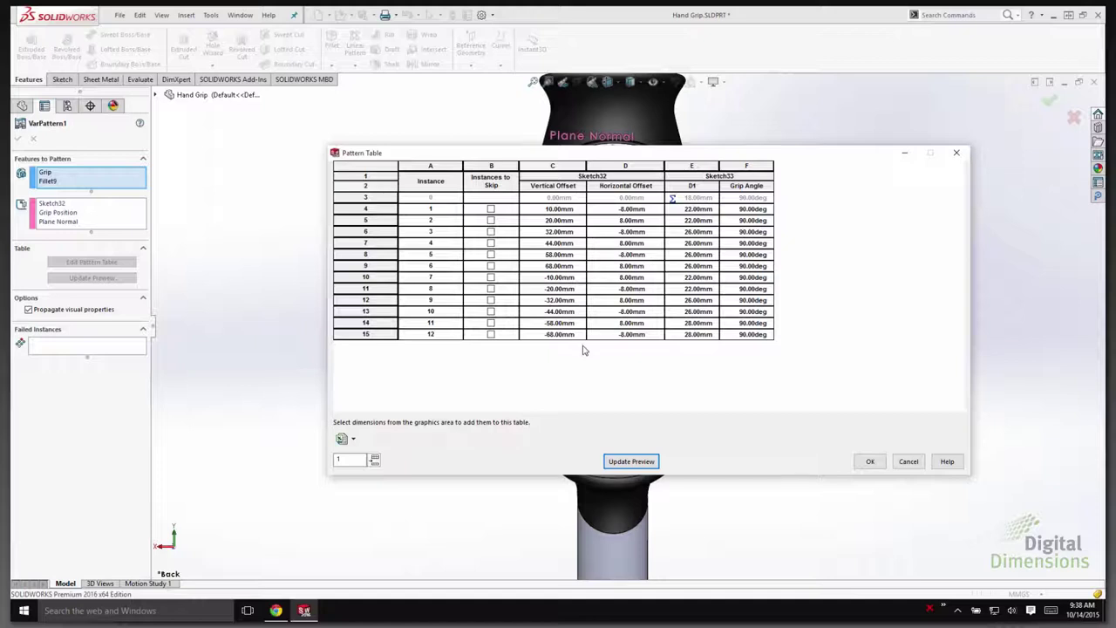
pyautogui.click(873, 464)
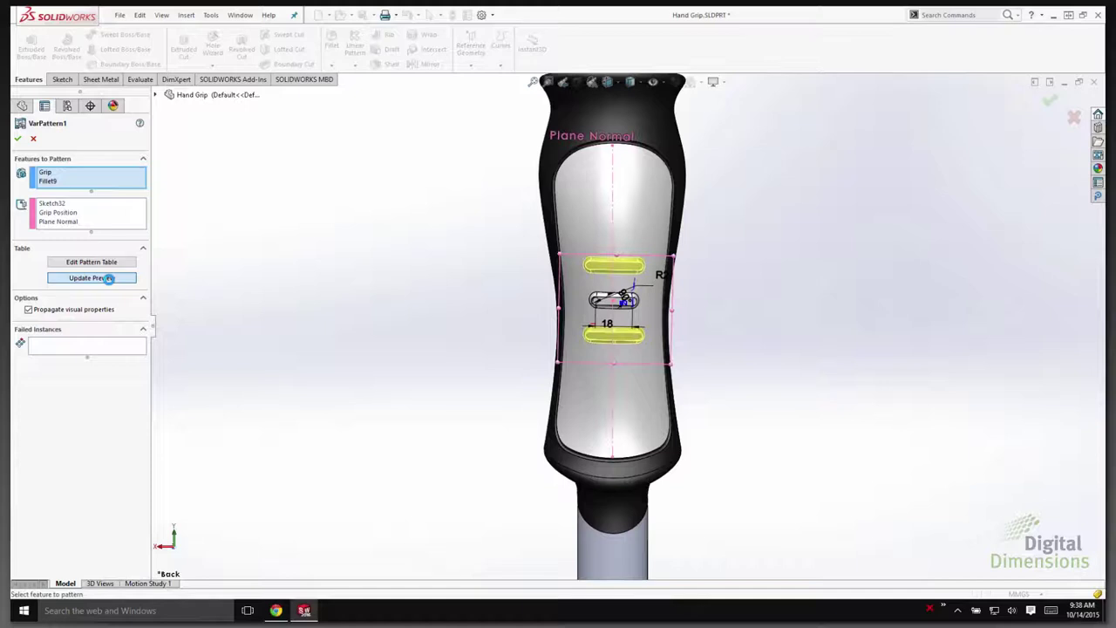
pyautogui.click(109, 278)
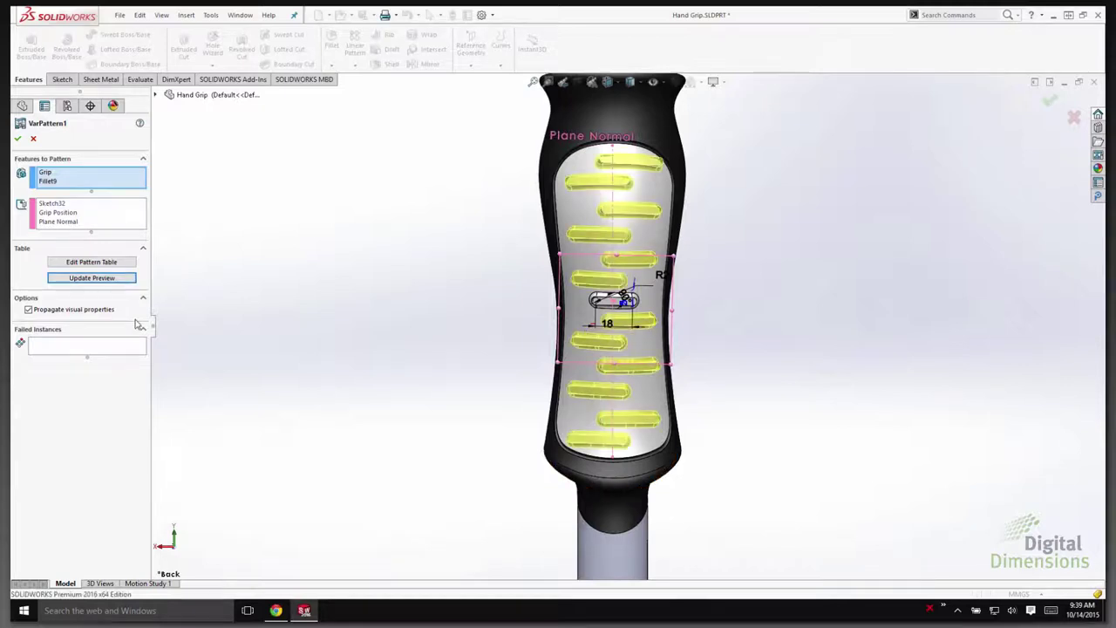
# - Replace the pattern table's values by importing Straight Grip Pattern.xlsx and rebuild the grip's variable pattern
pyautogui.click(105, 262)
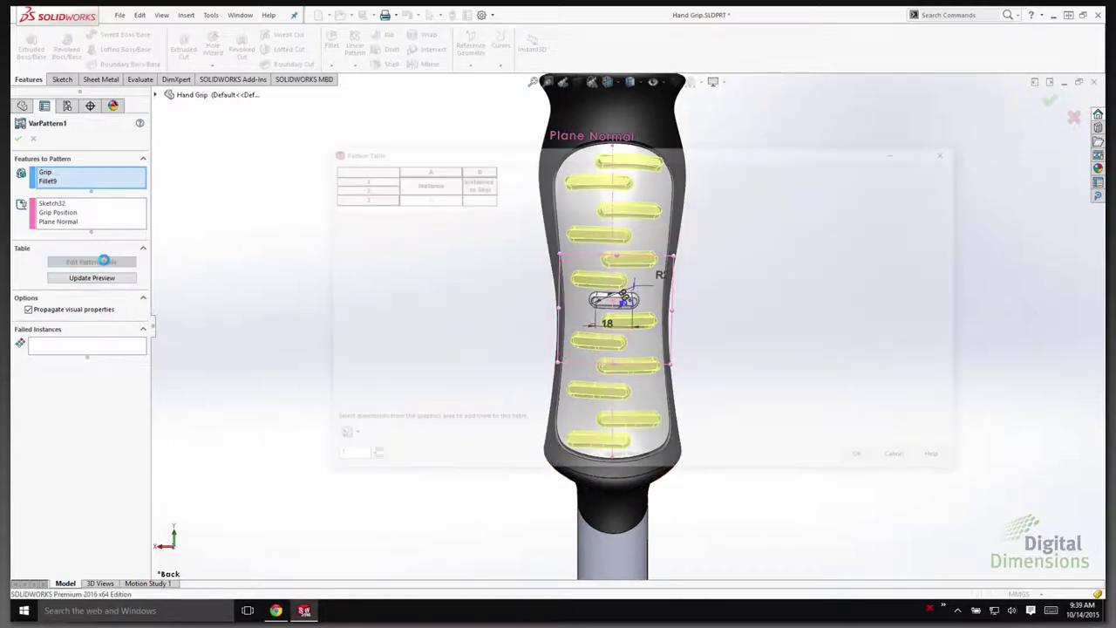
pyautogui.click(352, 441)
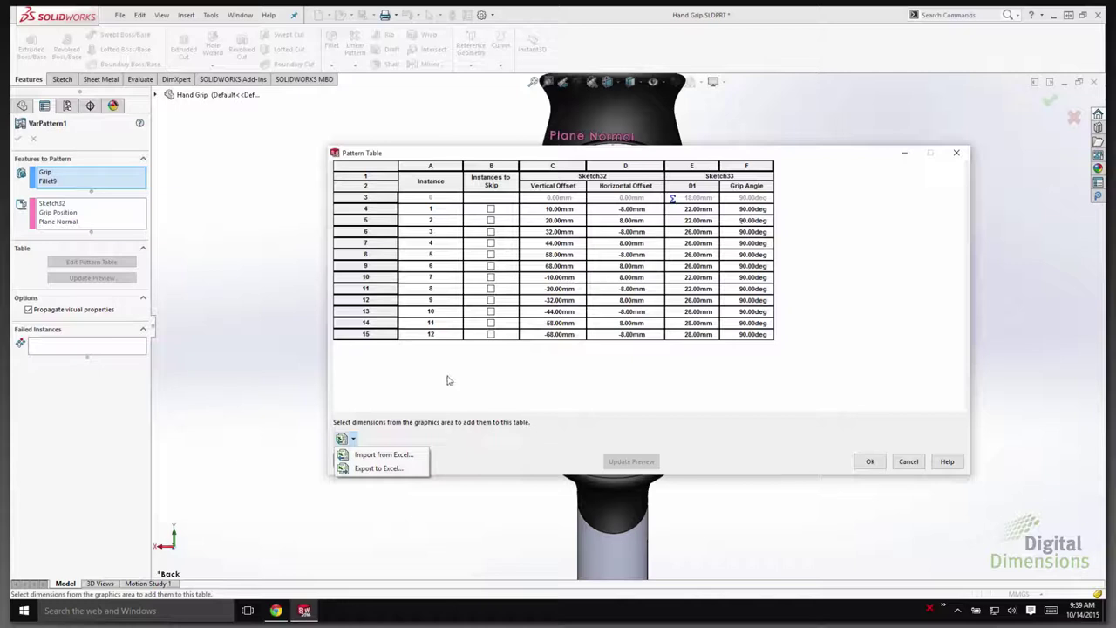
pyautogui.click(397, 470)
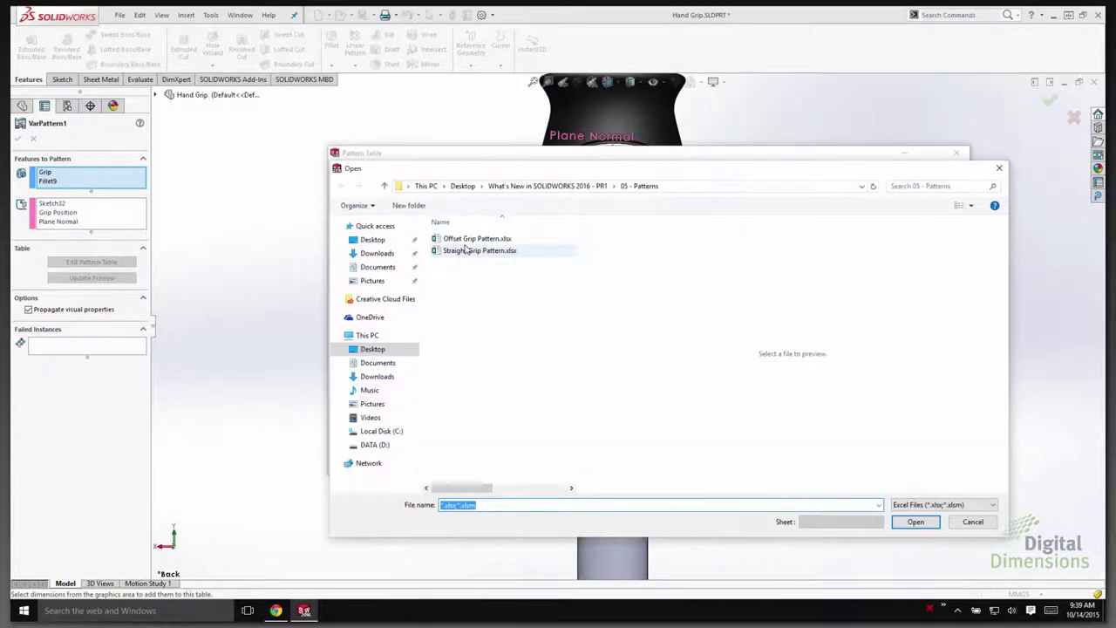
pyautogui.click(479, 250)
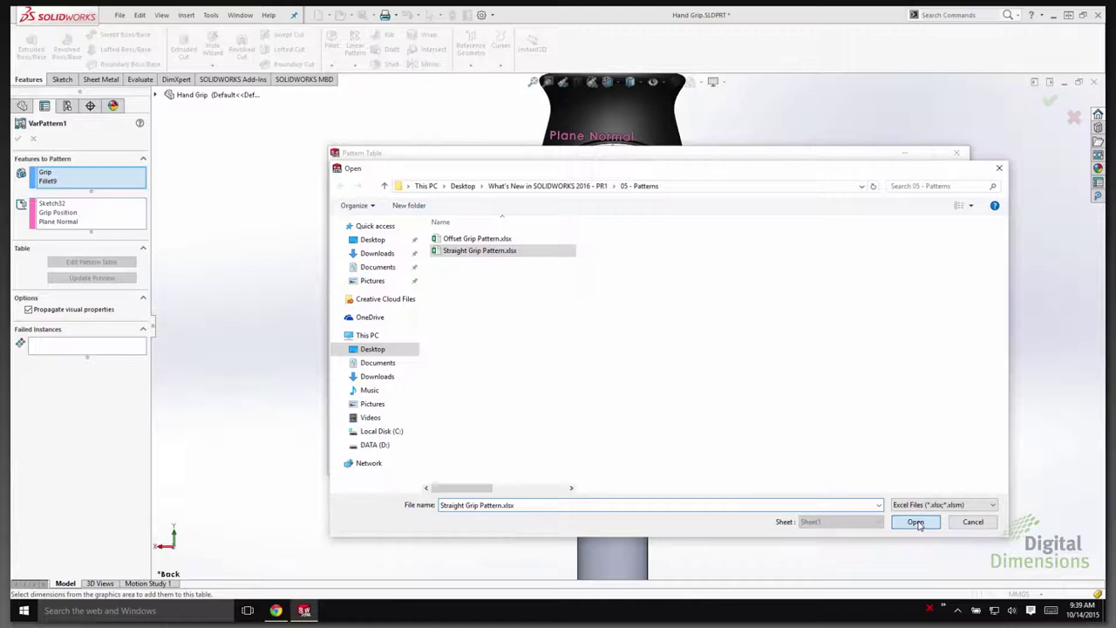
pyautogui.click(916, 522)
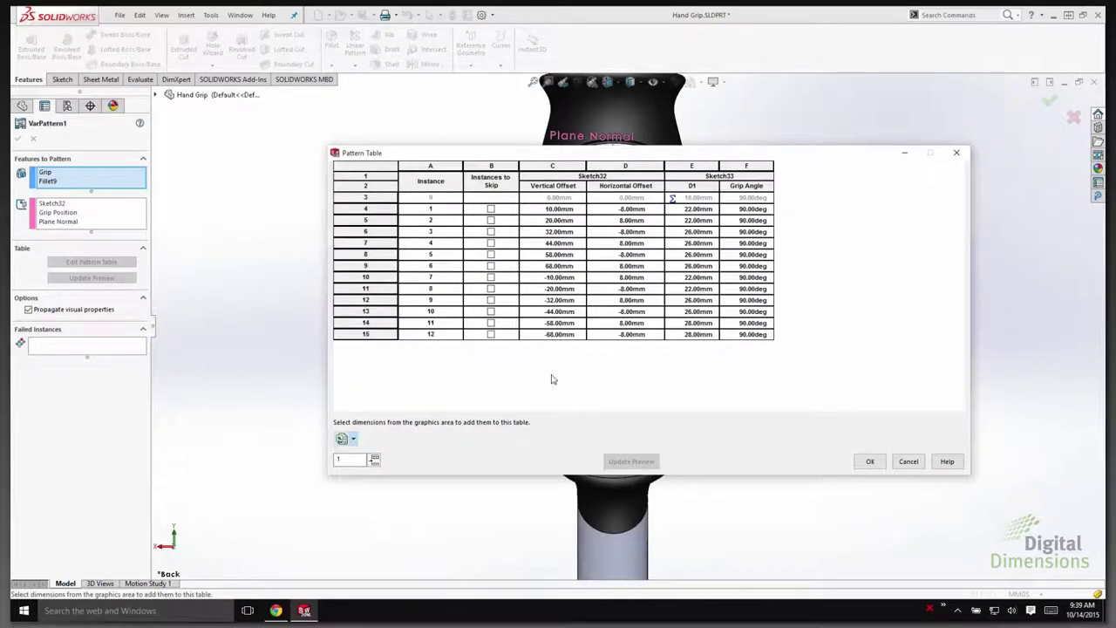
pyautogui.click(19, 140)
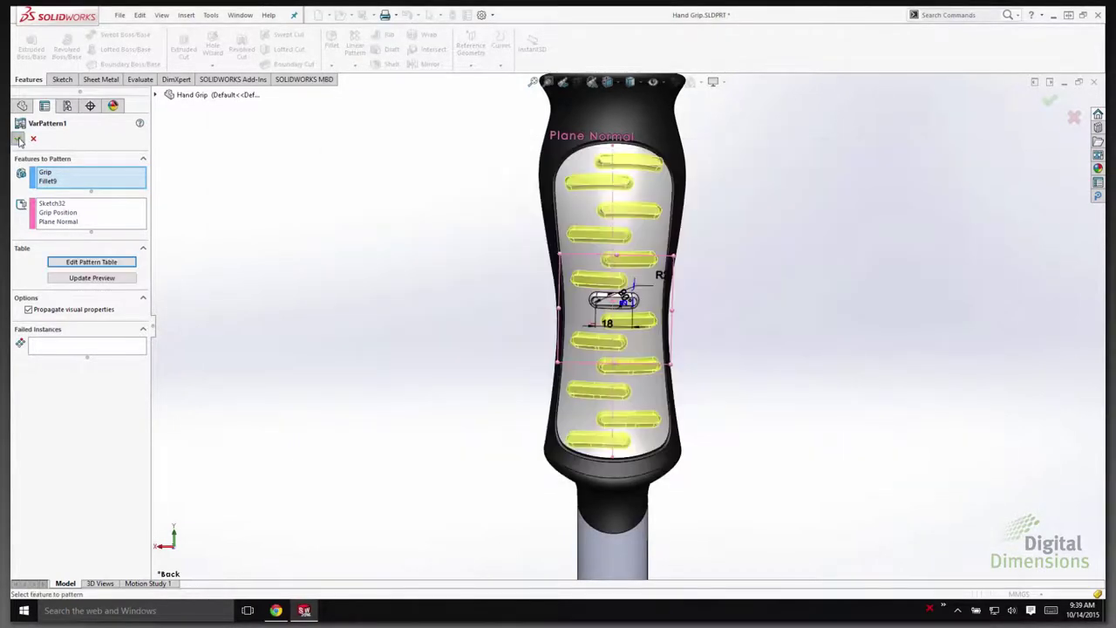
pyautogui.click(20, 139)
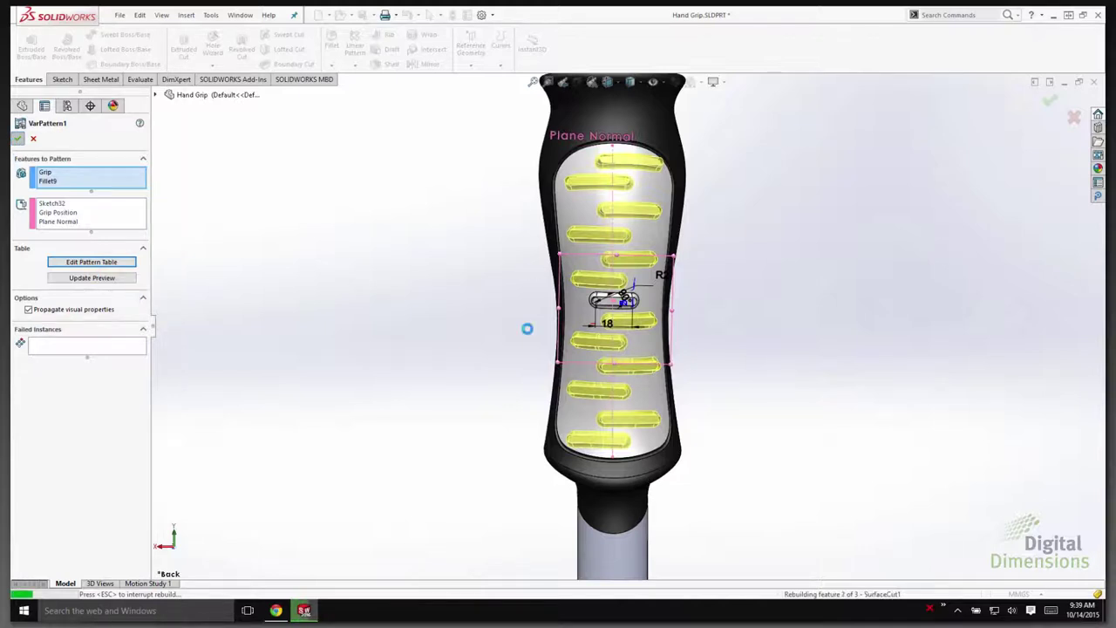
pyautogui.press('Return')
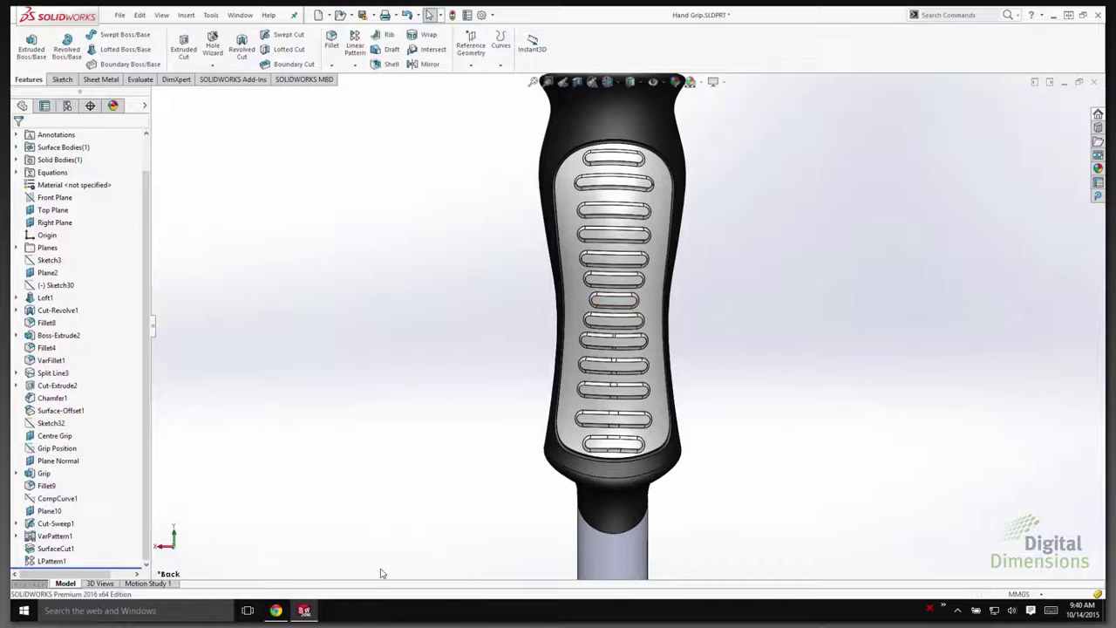
# - Switch to the 2016 Rollout Presentation in Google Slides and advance to the slide after Feature- Patterns
pyautogui.moveTo(278, 613)
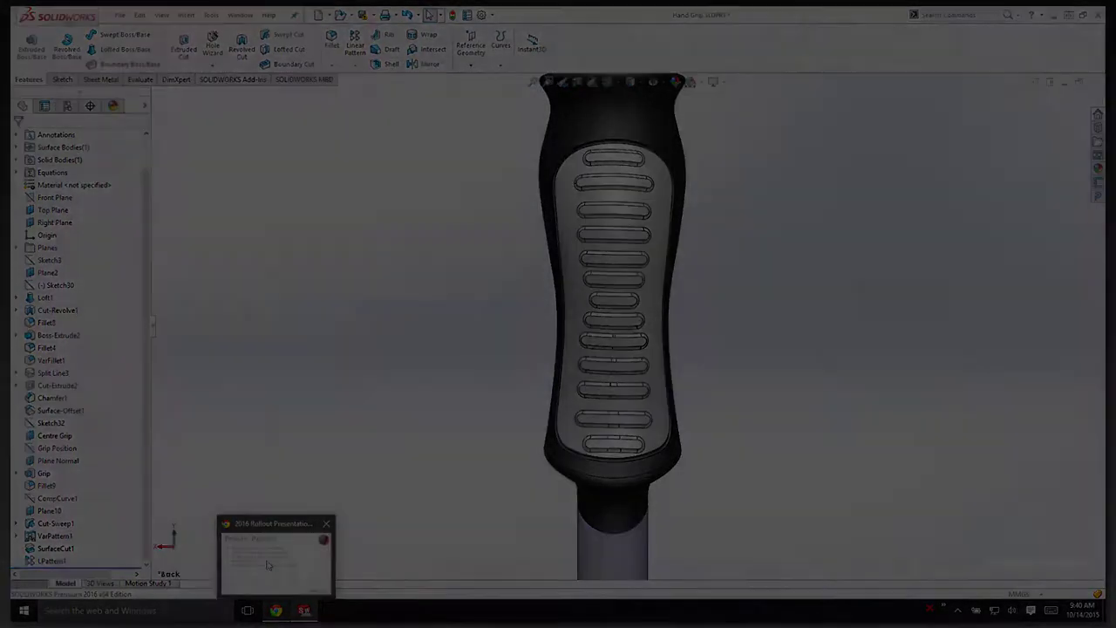
pyautogui.click(283, 539)
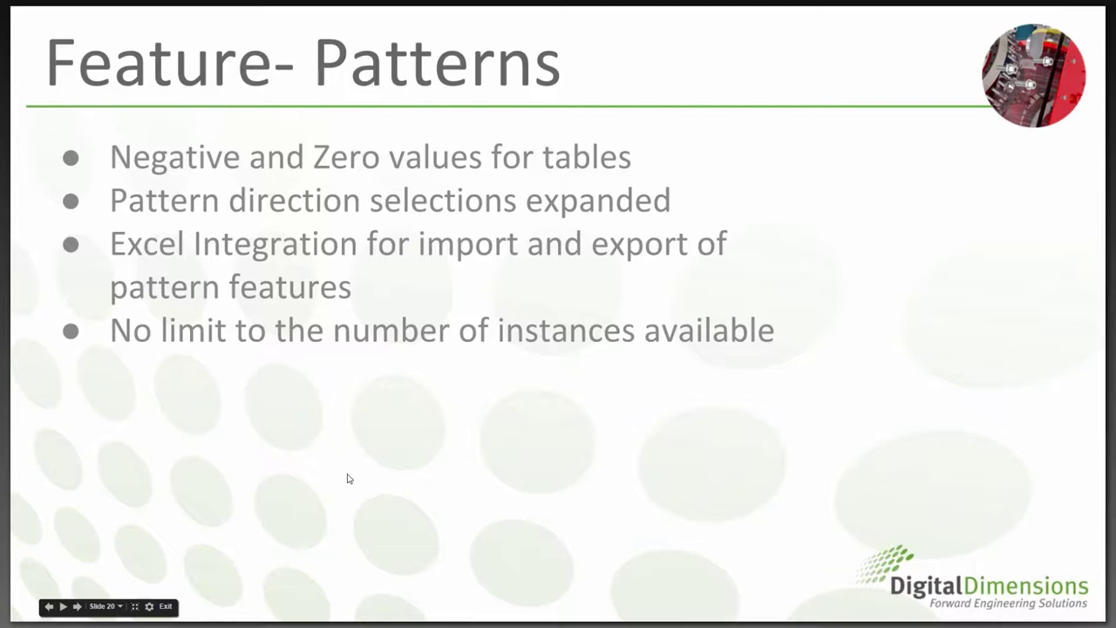
pyautogui.press('Right')
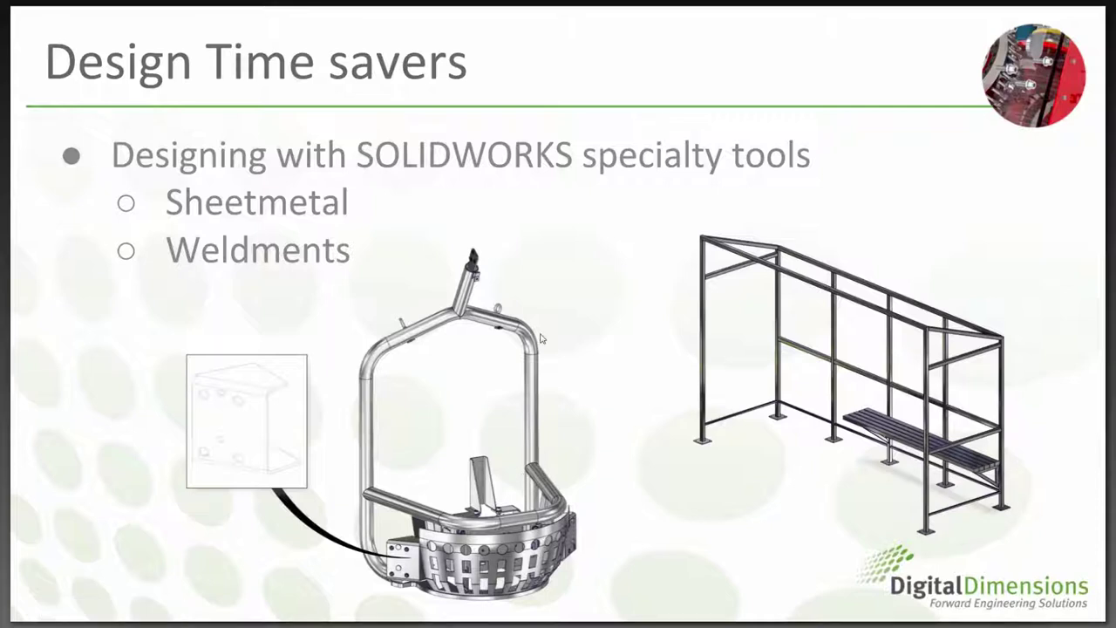
# - Switch to the SOLIDWORKS session with the torso support frame and bring up the My Guard part
pyautogui.press('super+Tab')
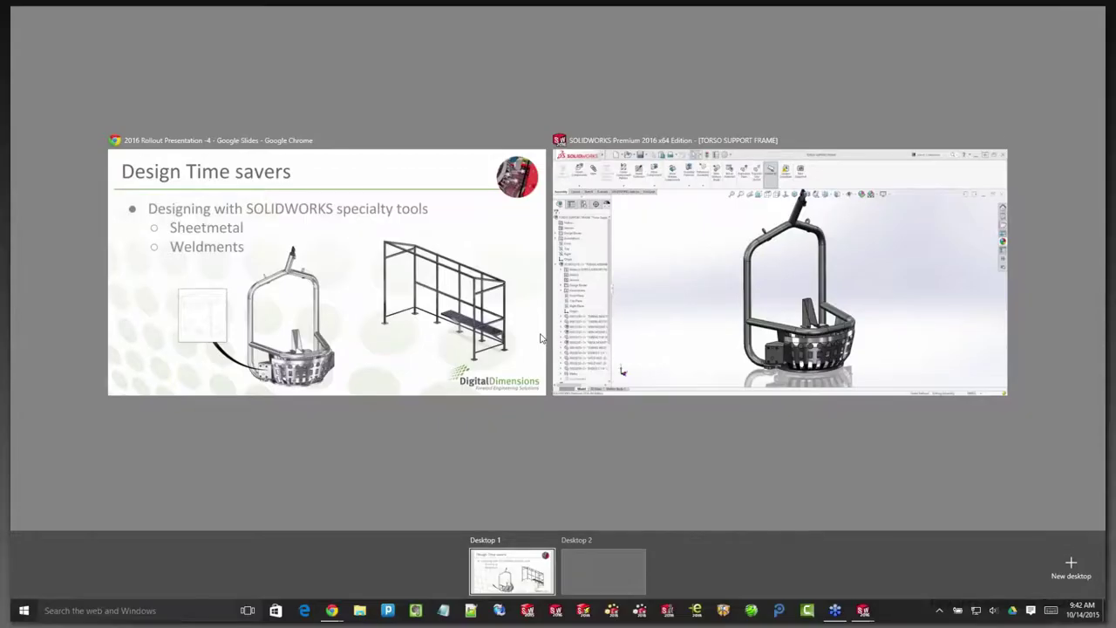
pyautogui.click(580, 340)
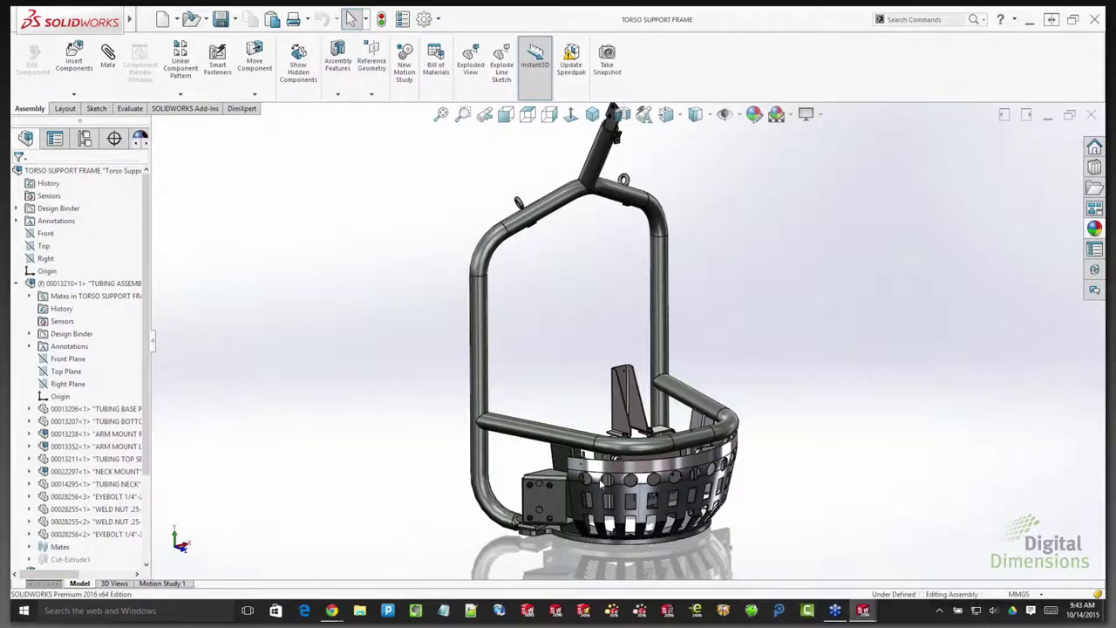
pyautogui.hotkey('ctrl', 'Tab')
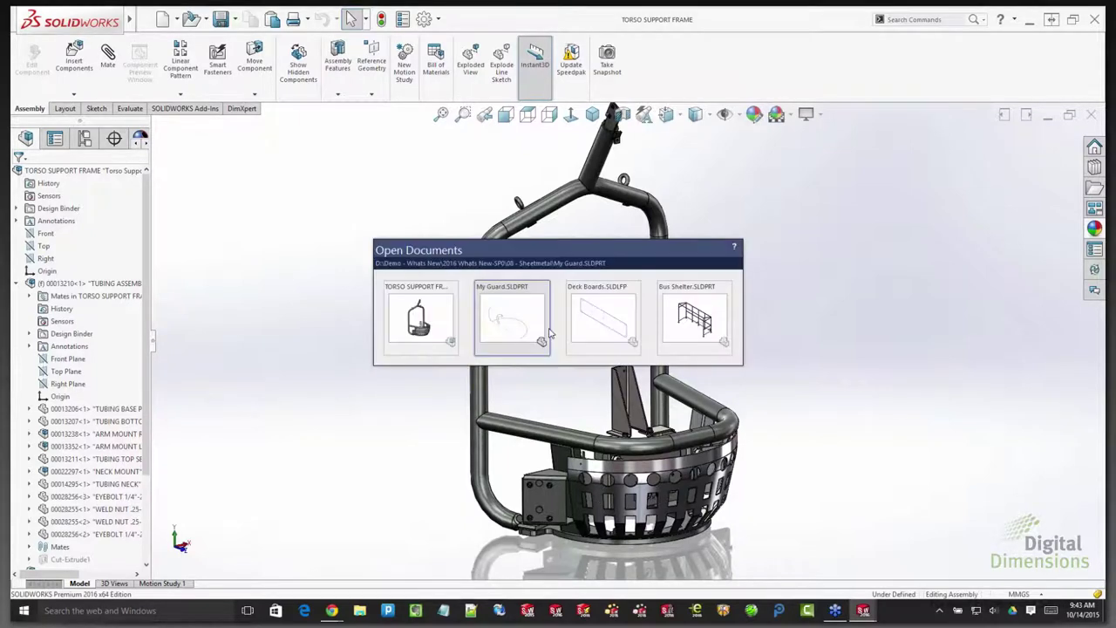
pyautogui.click(517, 325)
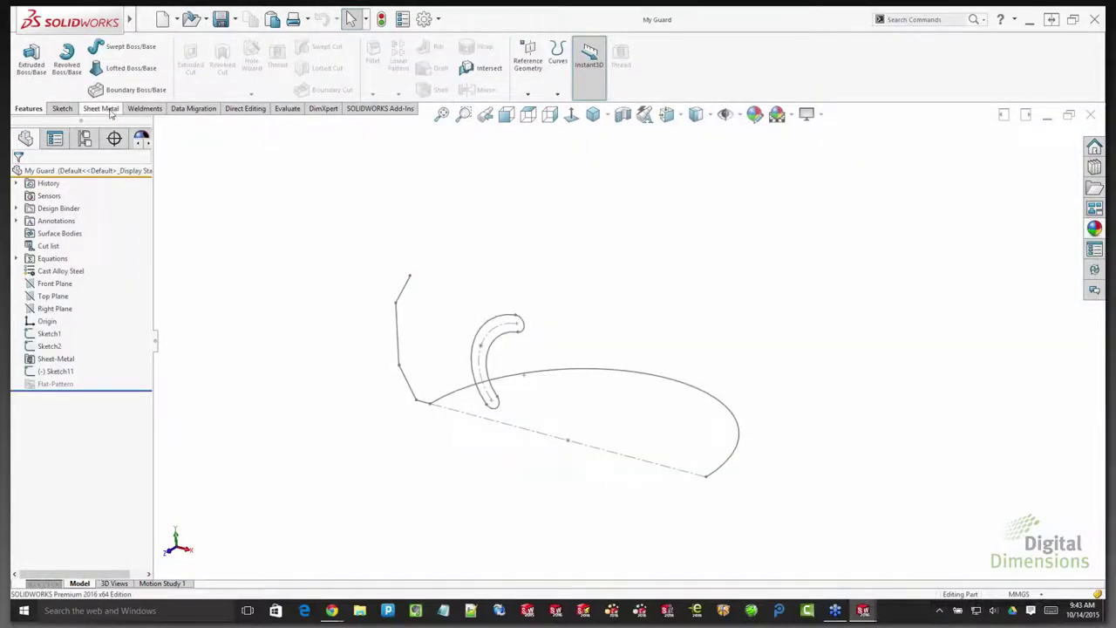
# - Create a sheet metal swept flange with Sketch2 as profile and Sketch1 as path, and flatten and refold the part to check it
pyautogui.click(101, 108)
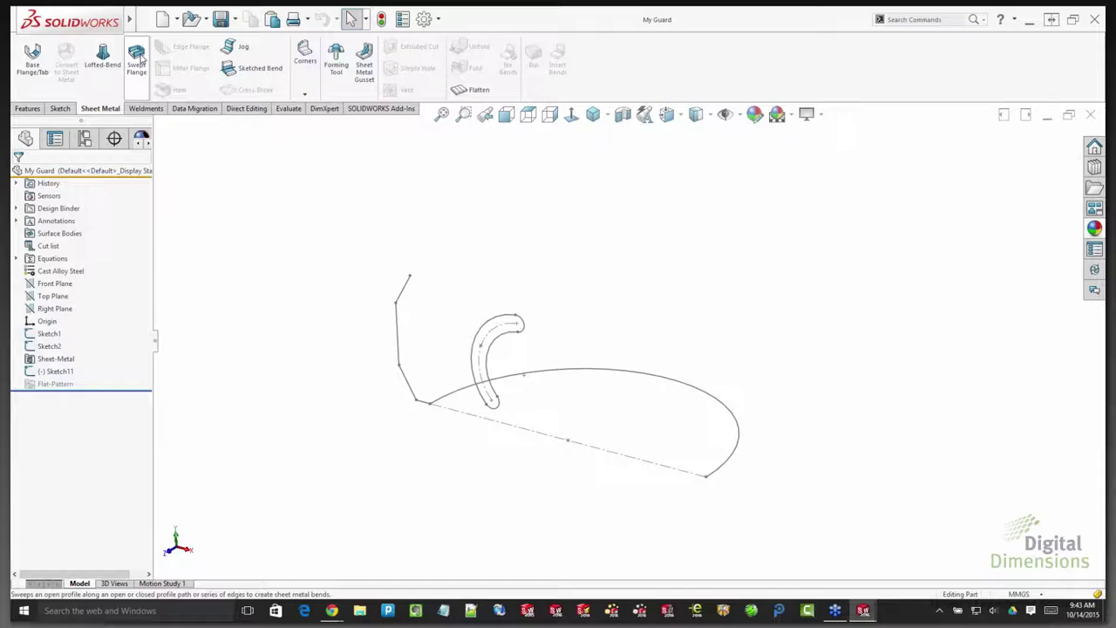
pyautogui.click(137, 58)
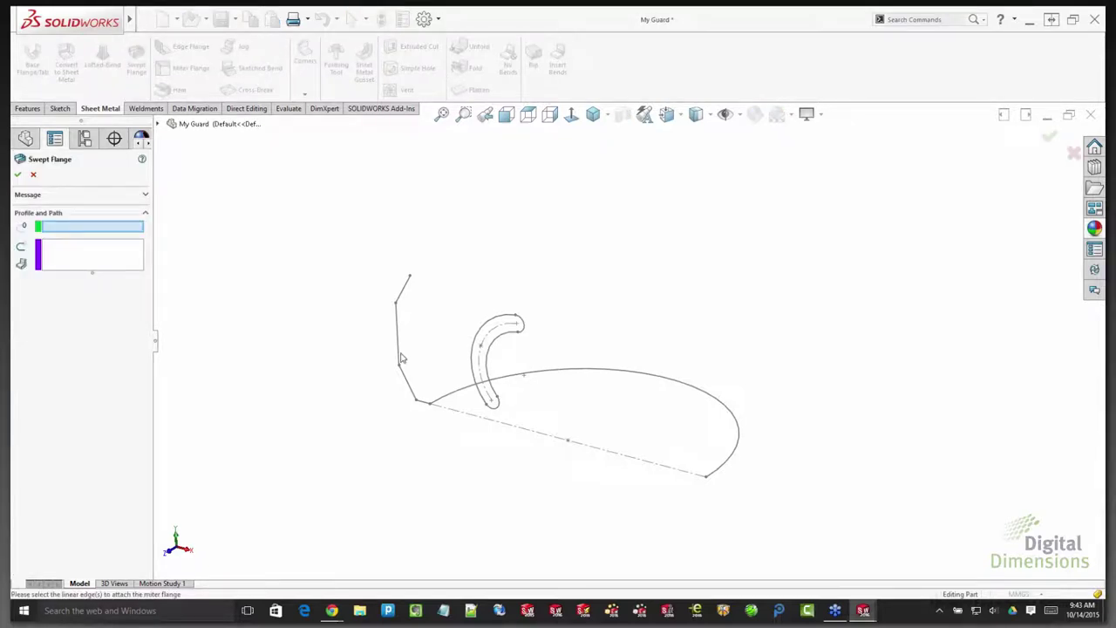
pyautogui.click(410, 390)
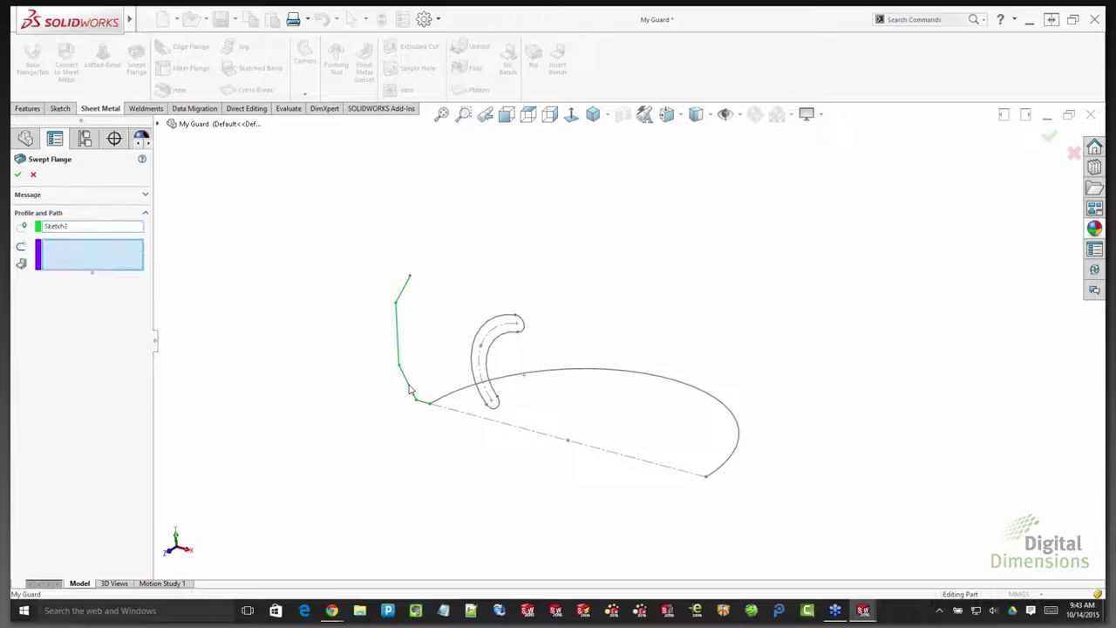
pyautogui.click(443, 399)
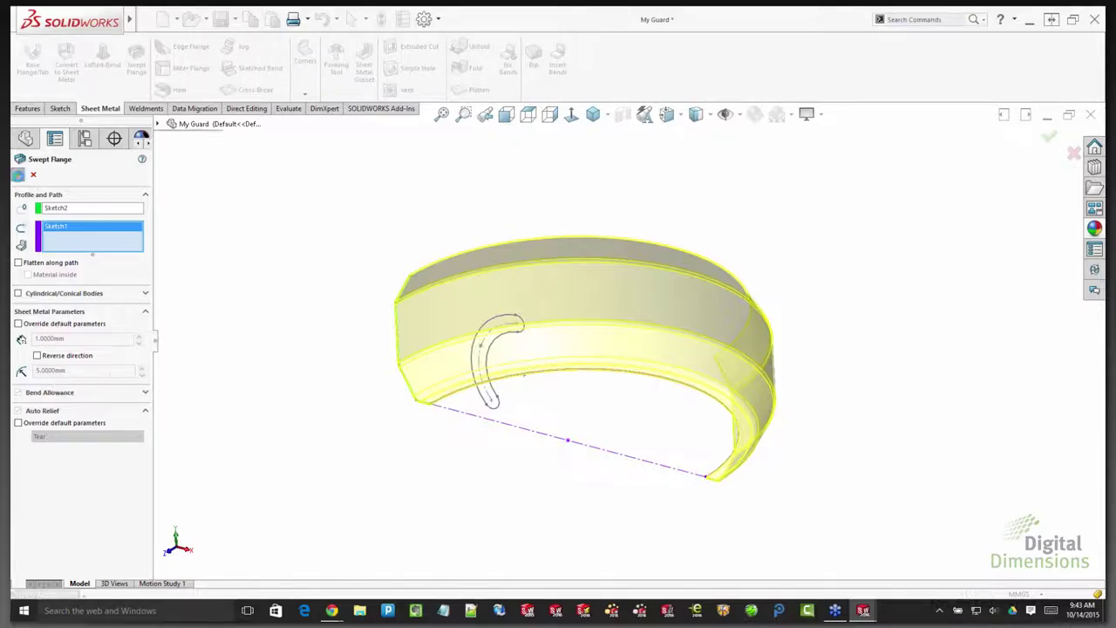
pyautogui.click(18, 175)
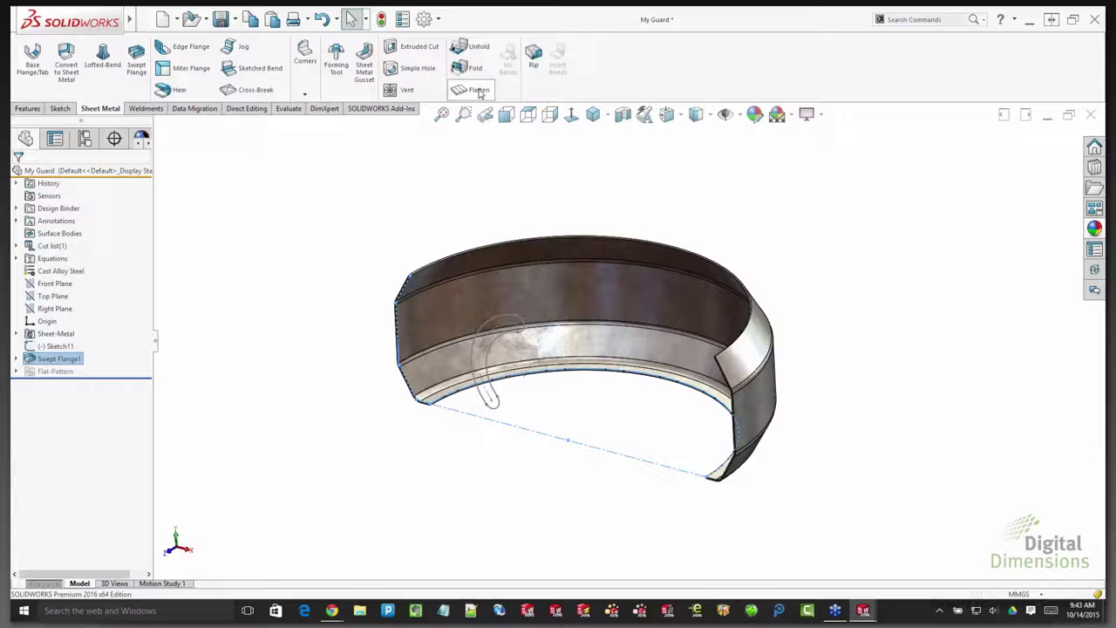
pyautogui.click(478, 90)
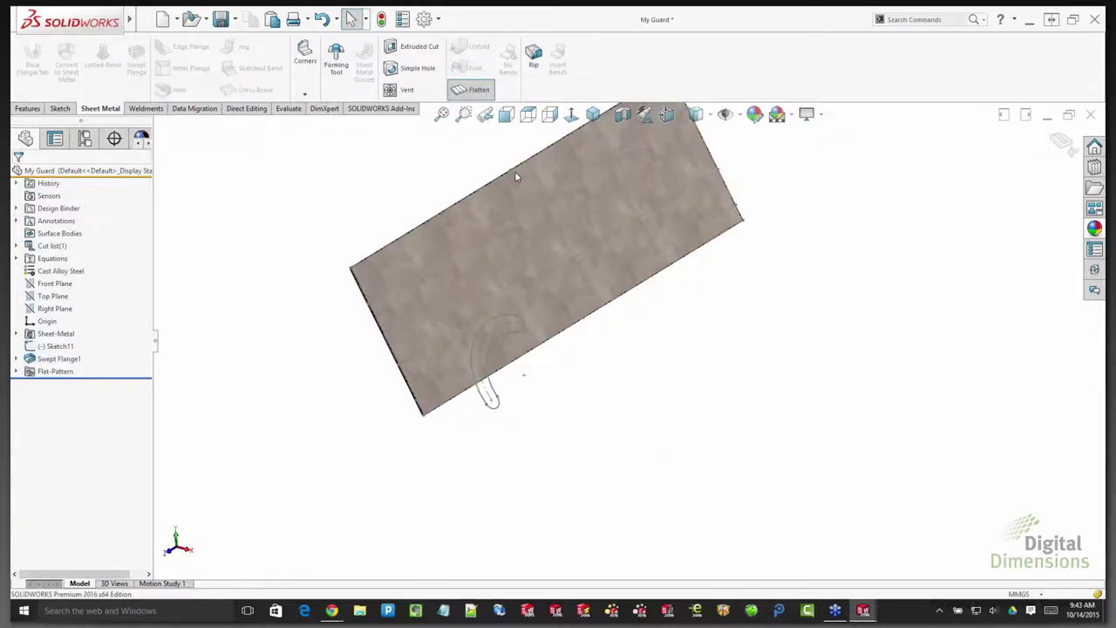
pyautogui.click(477, 93)
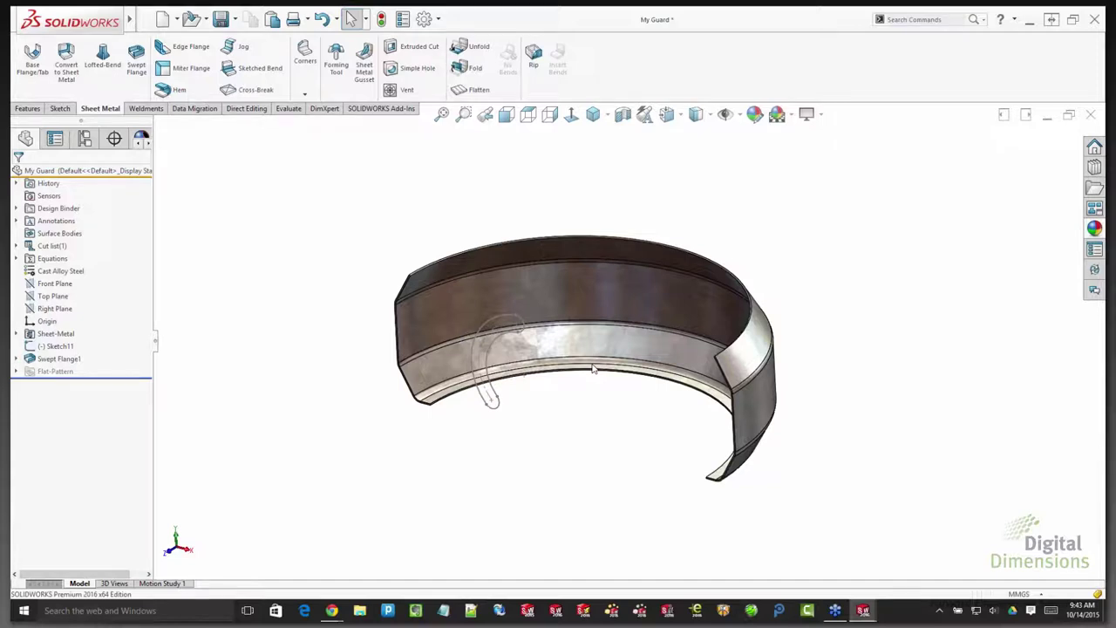
# - Cut the curved slot sketch through all of the swept flange with Extruded Cut
pyautogui.click(493, 403)
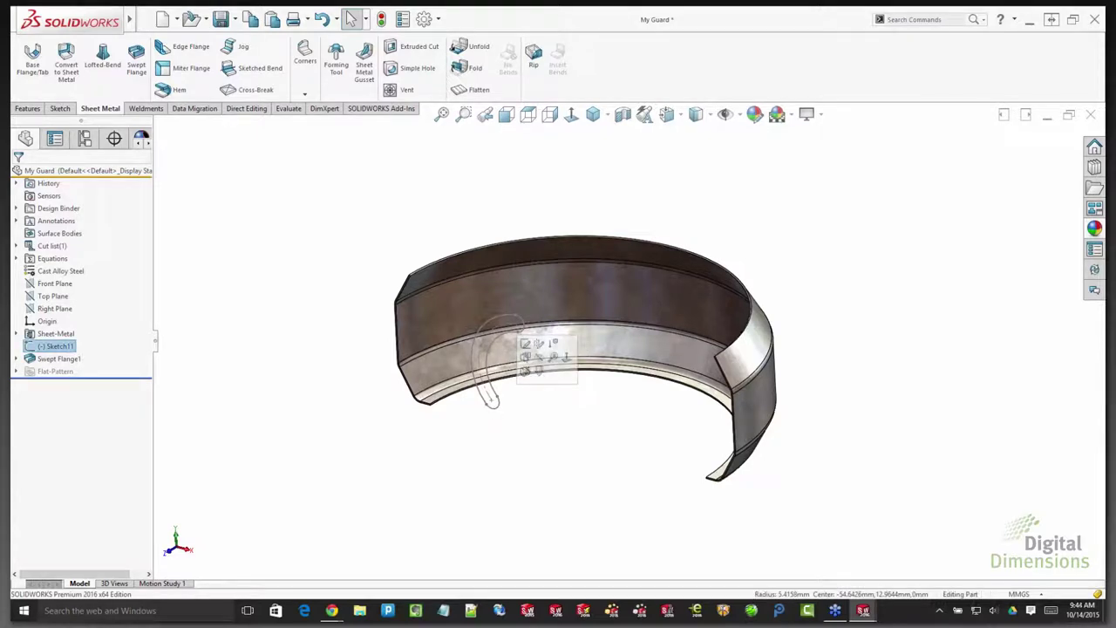
pyautogui.moveTo(493, 403); pyautogui.dragTo(497, 441, button='middle')
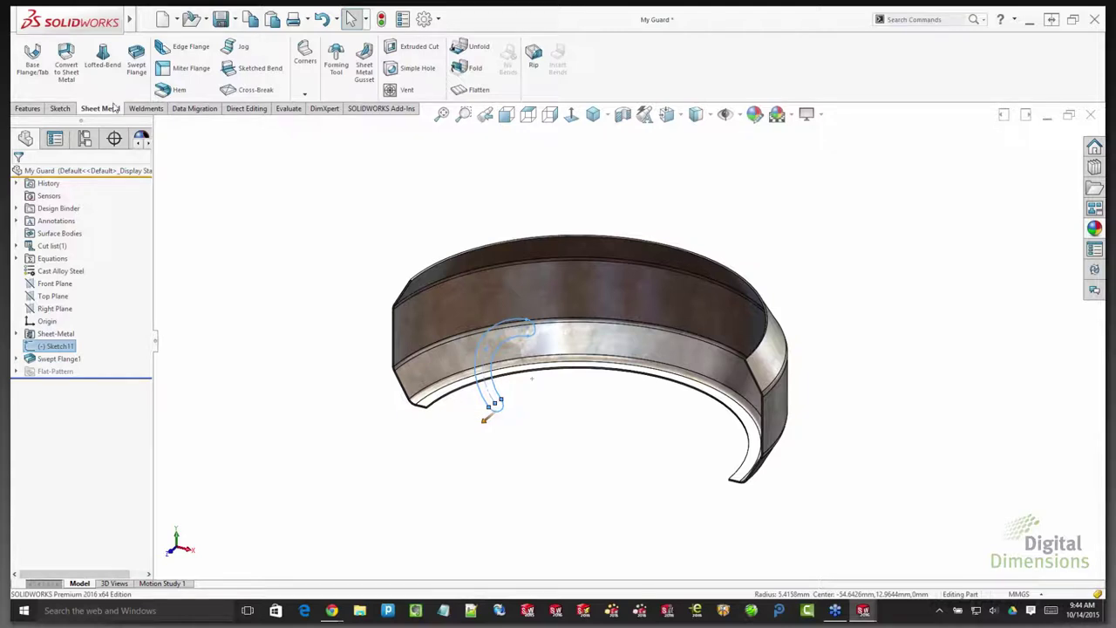
pyautogui.click(411, 47)
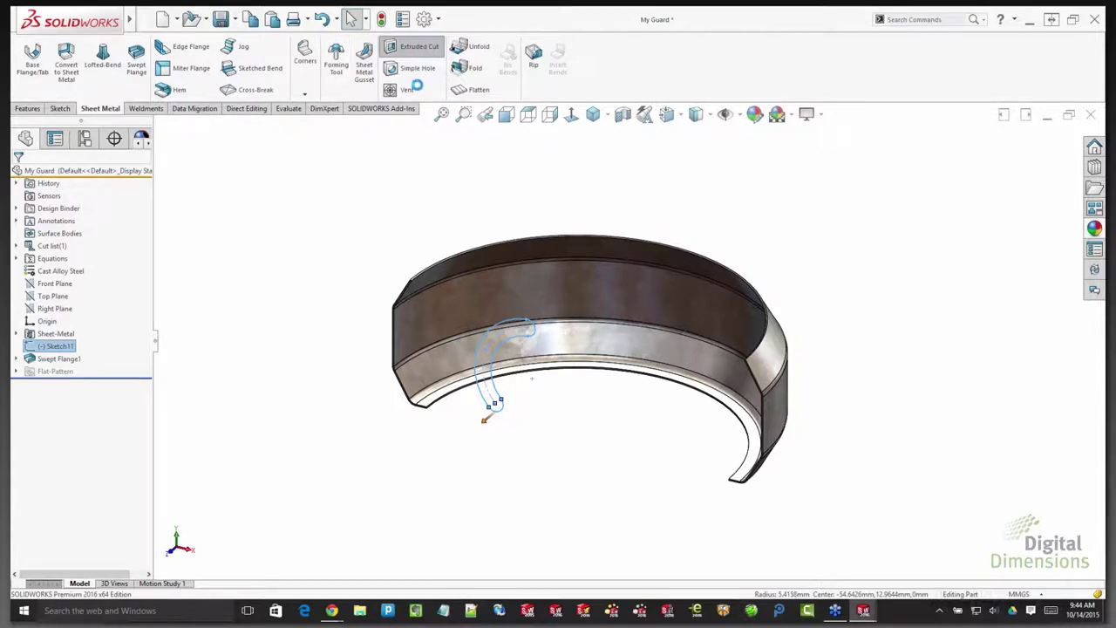
pyautogui.rightClick(390, 186)
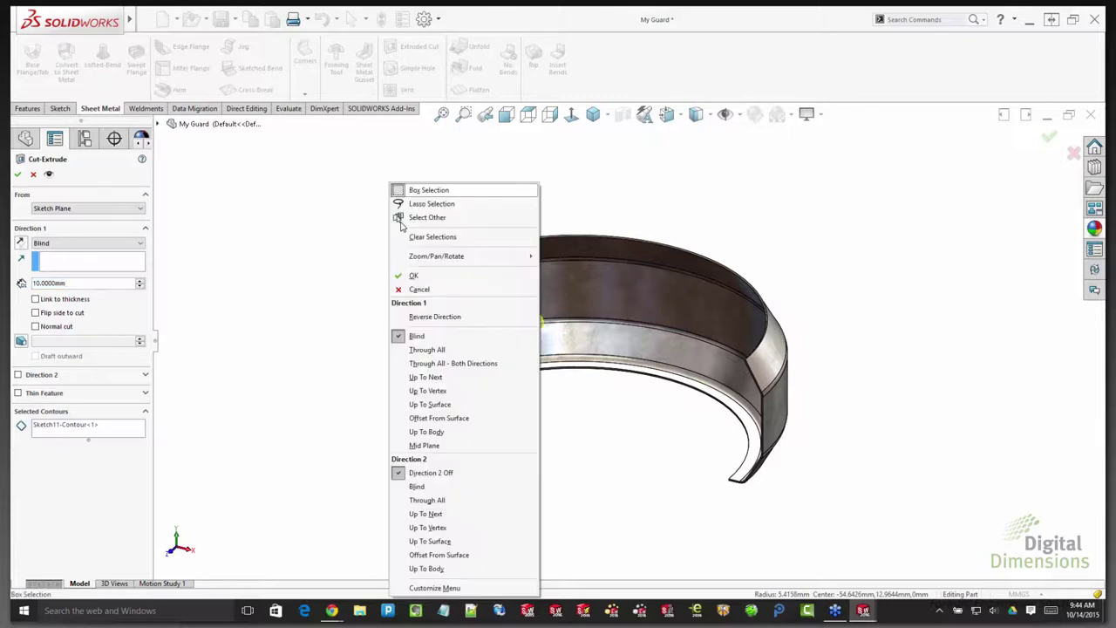
pyautogui.click(427, 350)
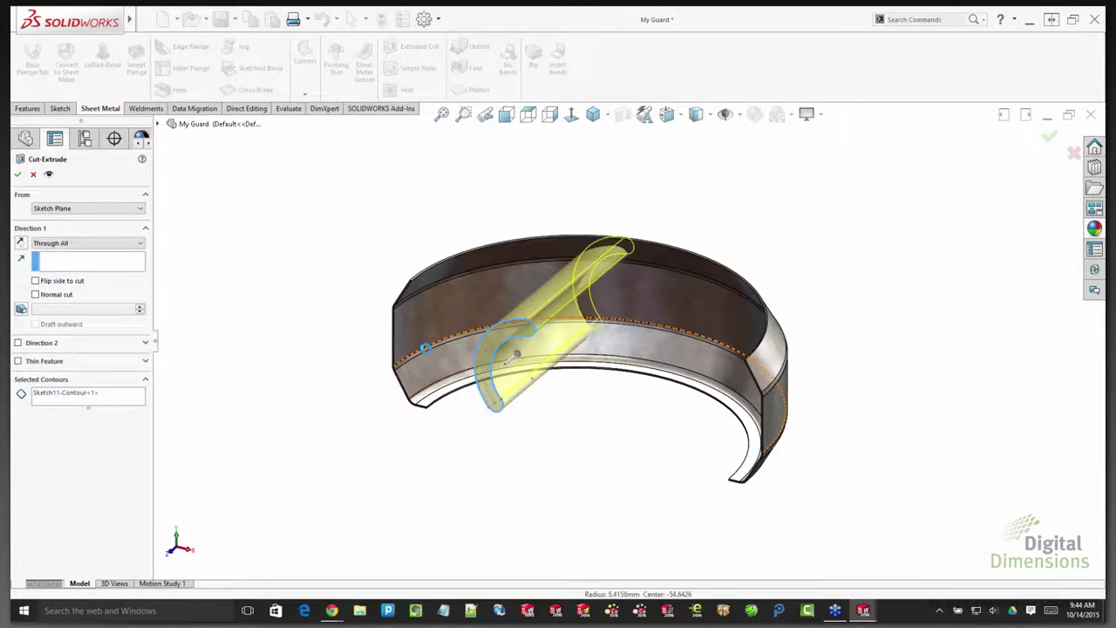
pyautogui.press('Return')
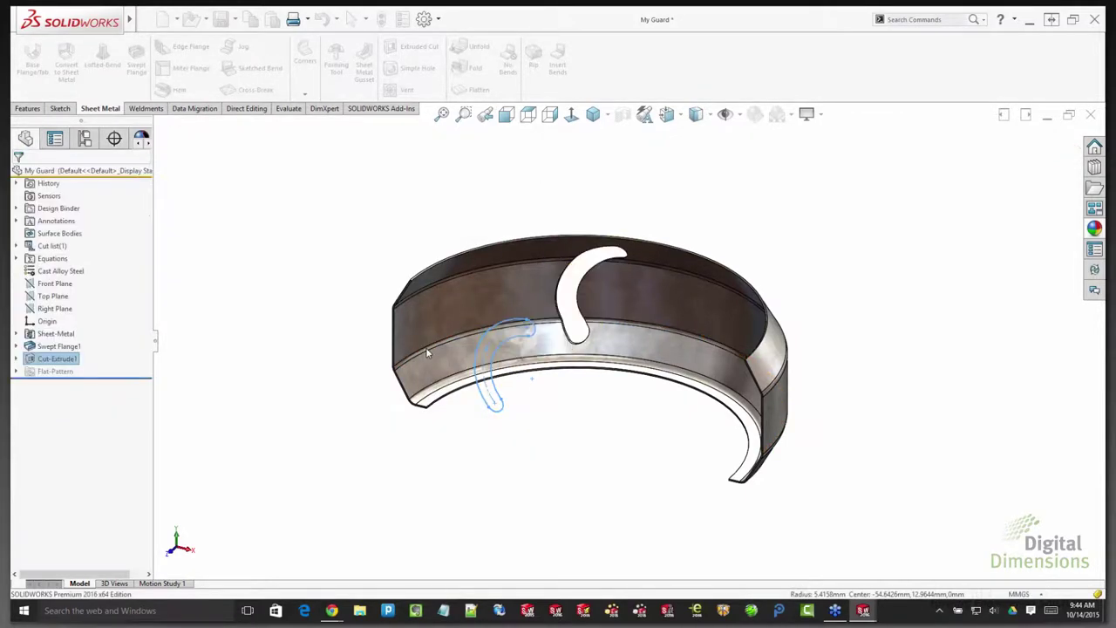
# - Examine the curved slot in the guard's flat pattern and fold the part back
pyautogui.click(469, 90)
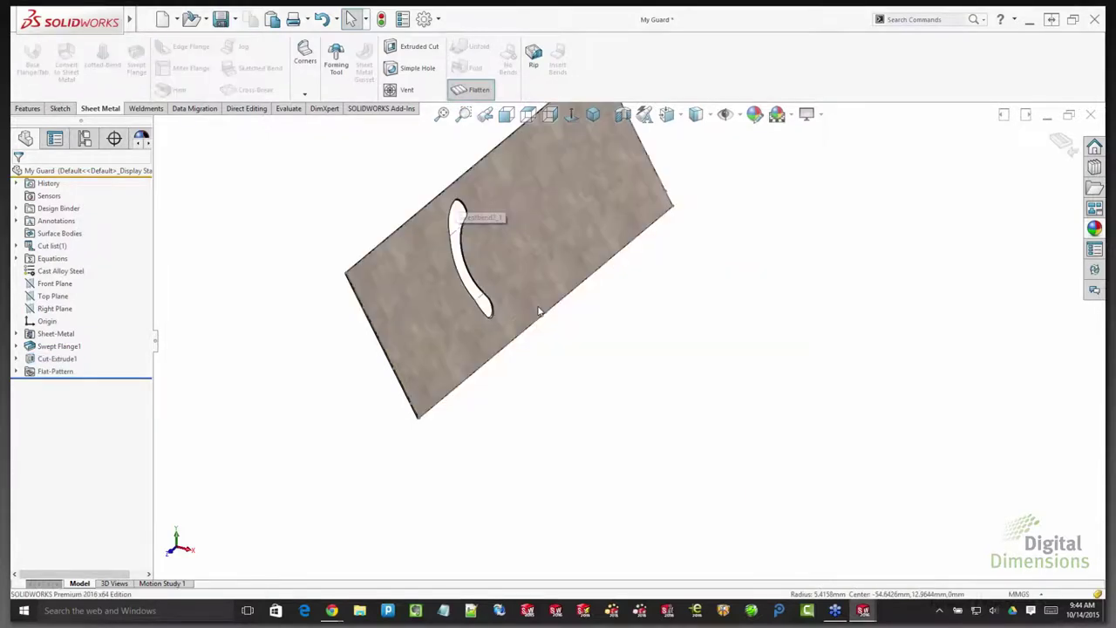
pyautogui.moveTo(538, 312); pyautogui.dragTo(485, 301, button='middle')
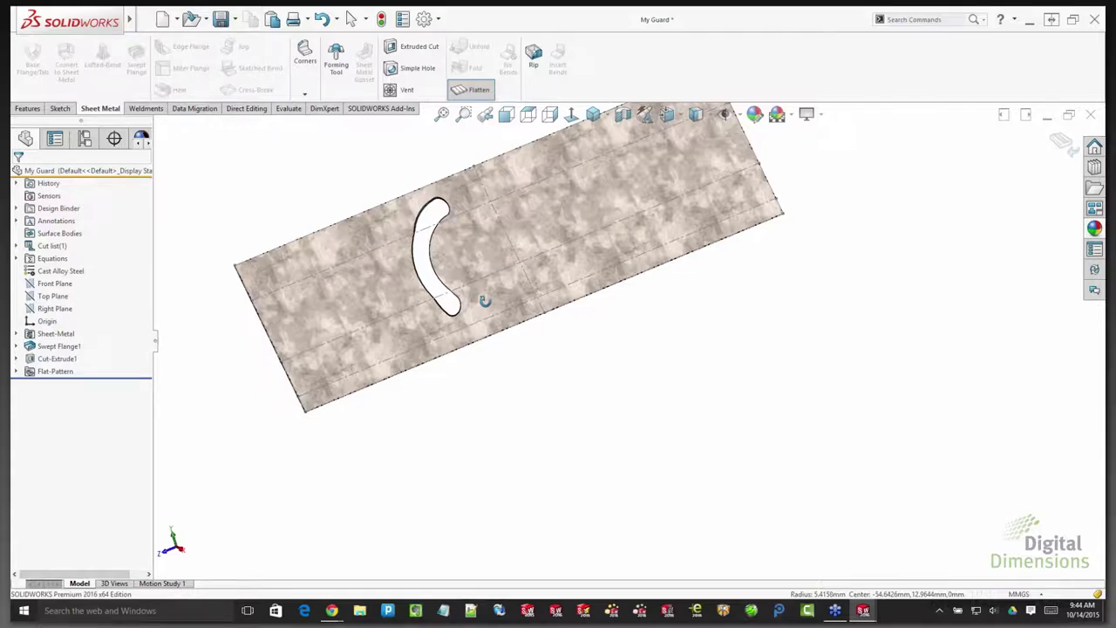
pyautogui.moveTo(485, 301); pyautogui.dragTo(478, 288, button='middle')
pyautogui.click(462, 91)
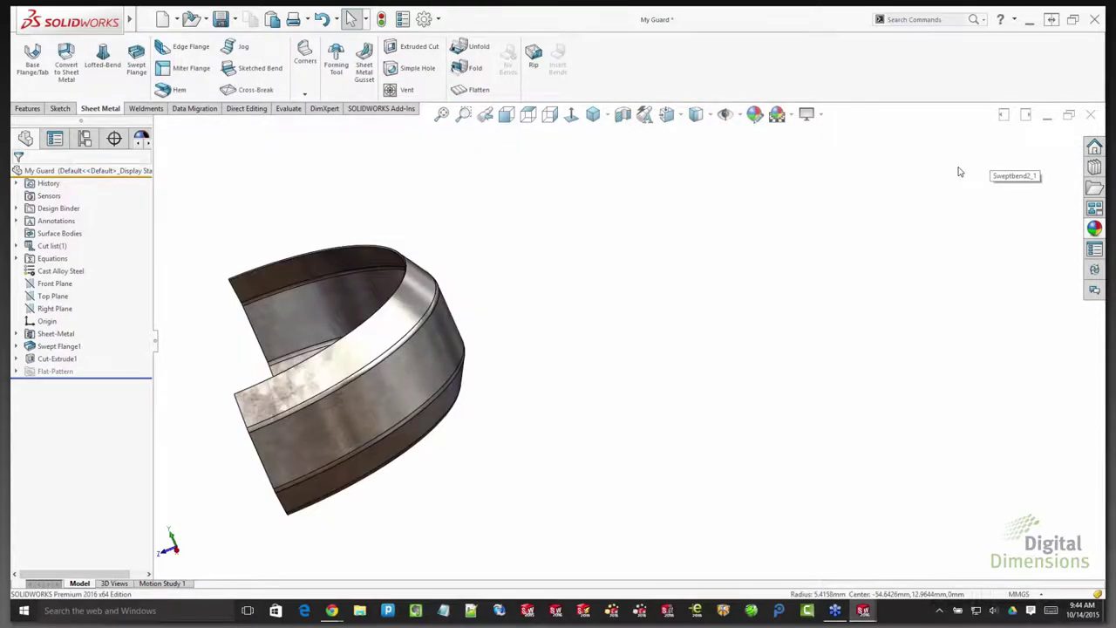
# - Close the My Guard part without saving and return to the torso support frame assembly
pyautogui.click(1092, 117)
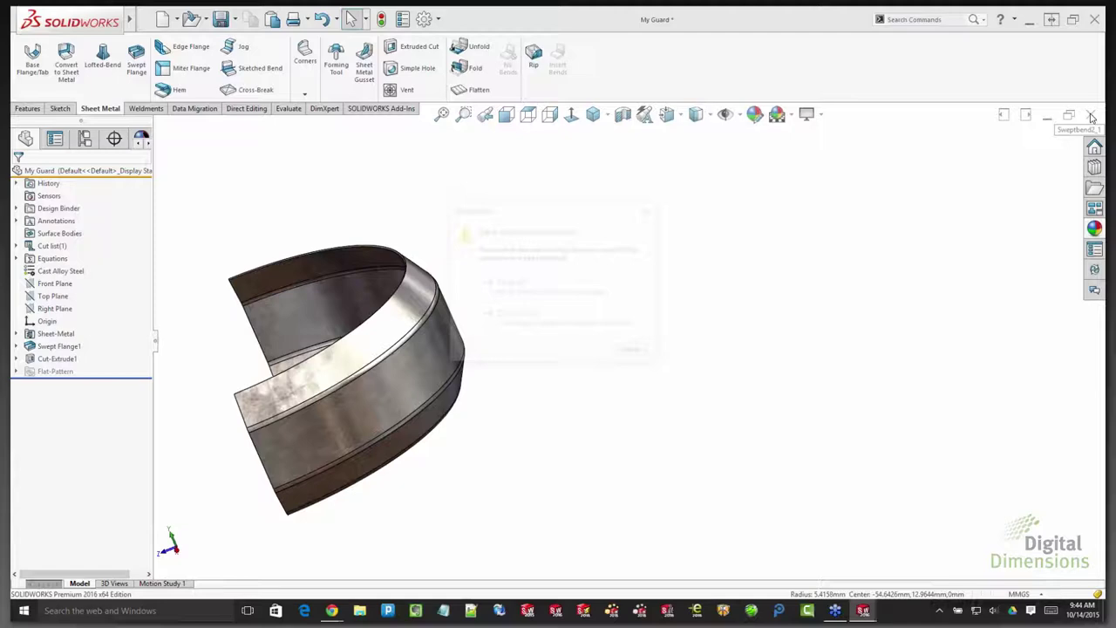
pyautogui.click(578, 319)
pyautogui.scroll(-2, 573, 500)
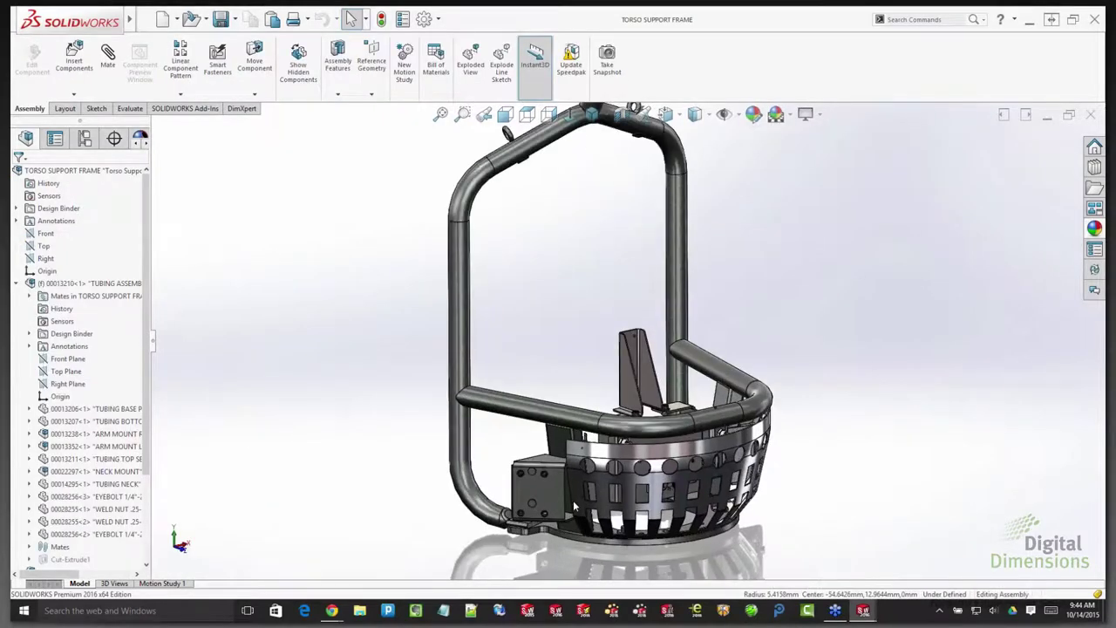
pyautogui.scroll(-2, 572, 500)
pyautogui.scroll(-1, 562, 476)
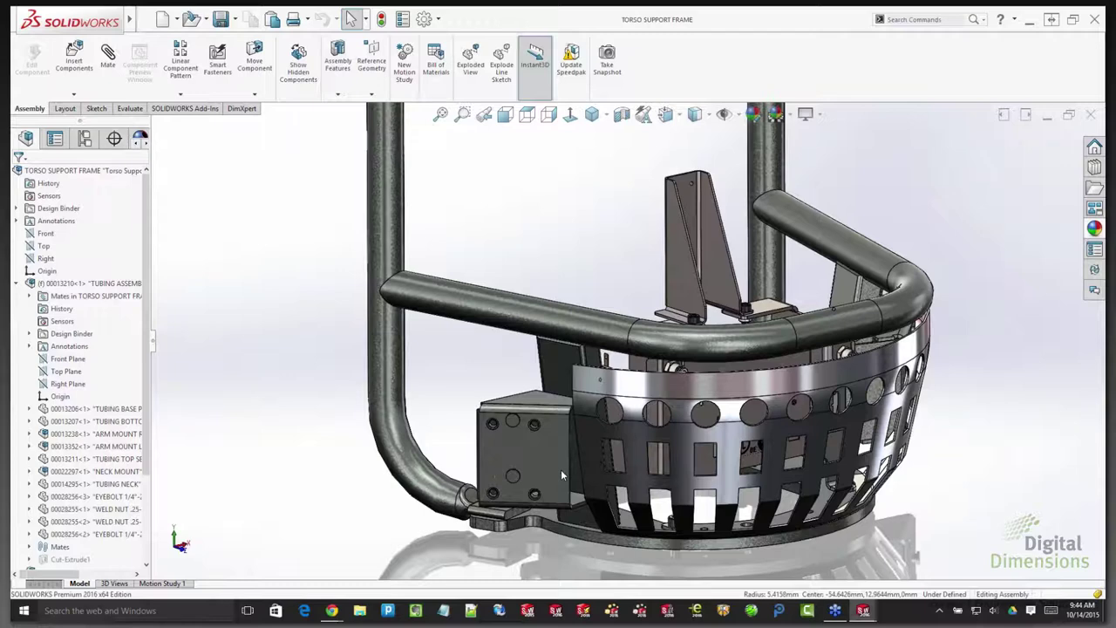
pyautogui.scroll(-3, 538, 406)
pyautogui.click(538, 406)
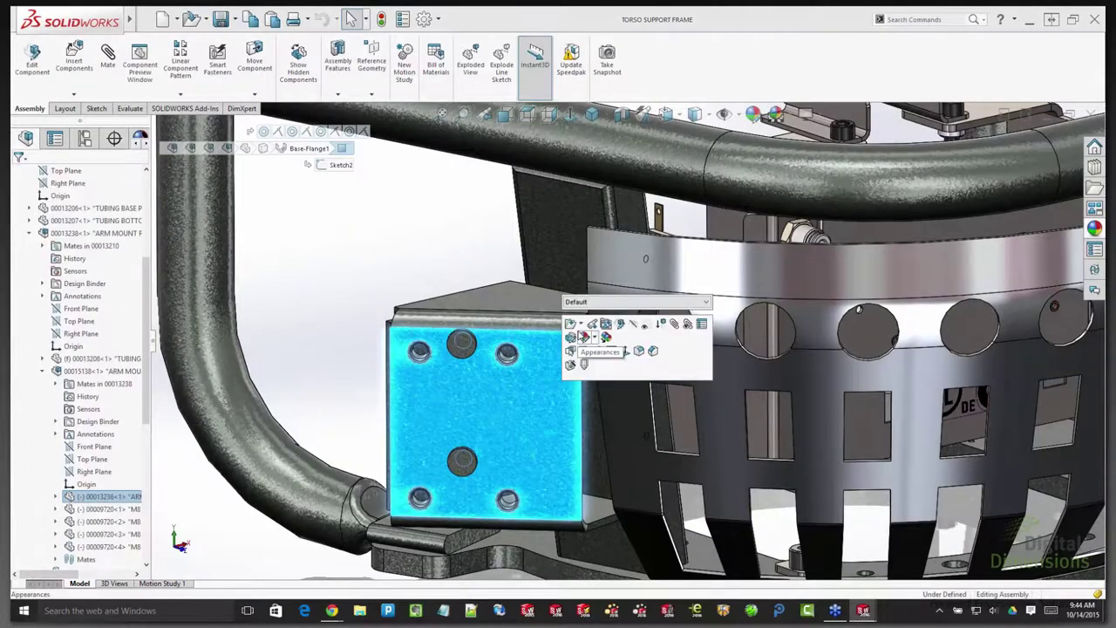
pyautogui.click(620, 325)
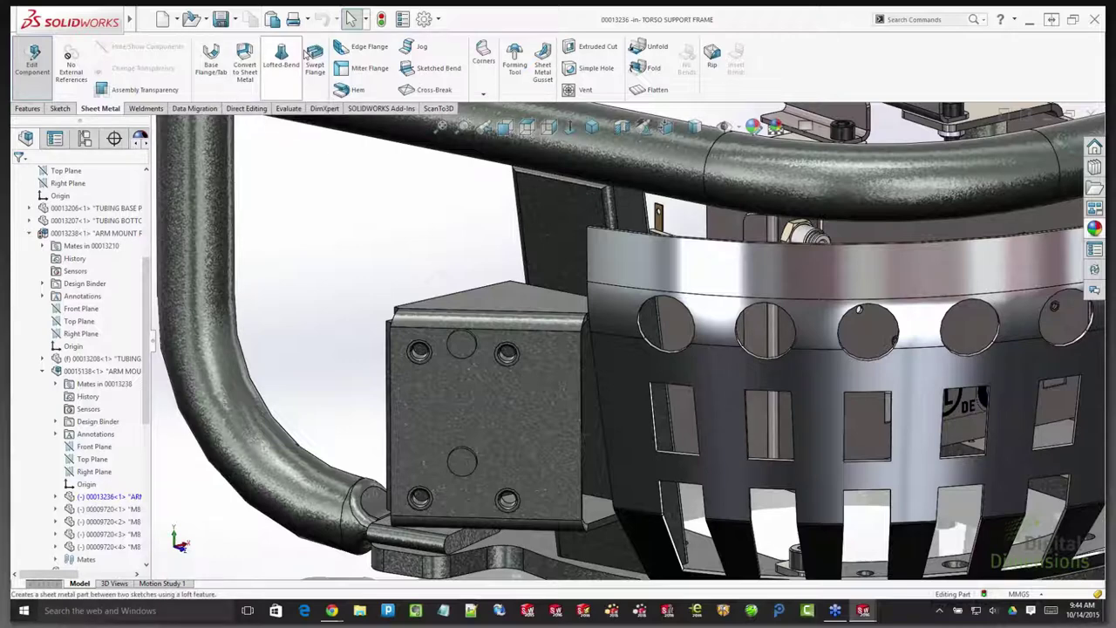
pyautogui.click(357, 46)
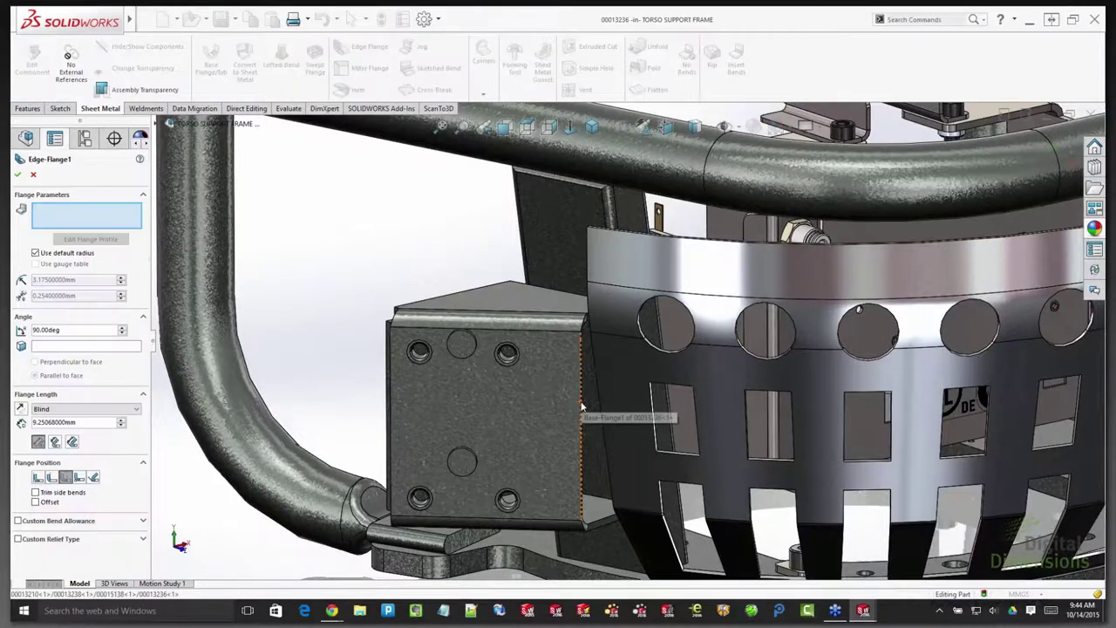
pyautogui.click(582, 406)
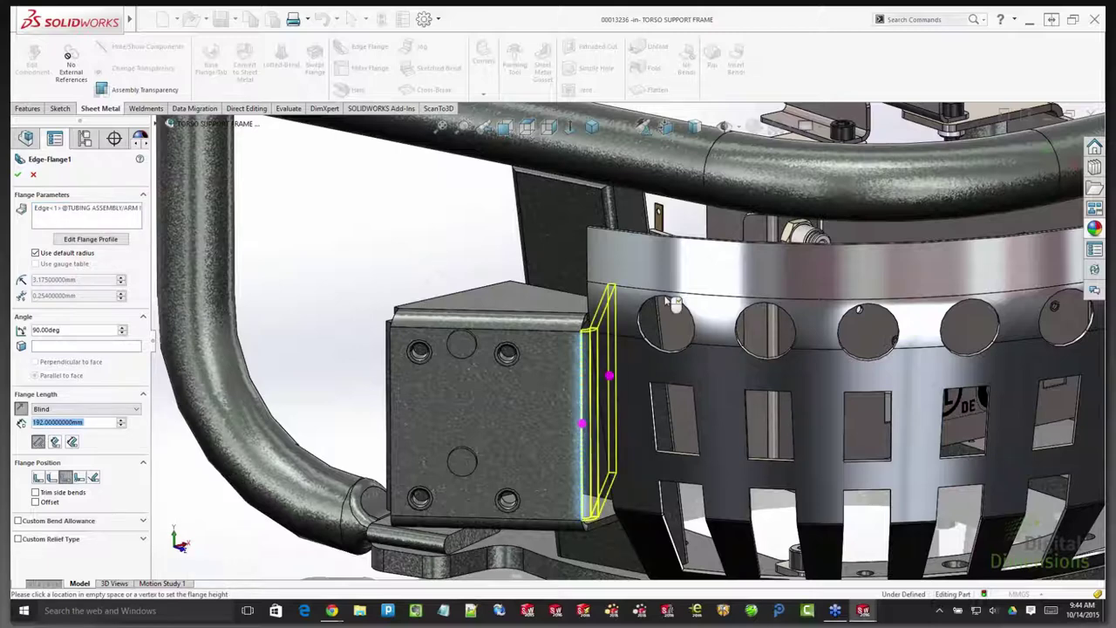
pyautogui.click(634, 314)
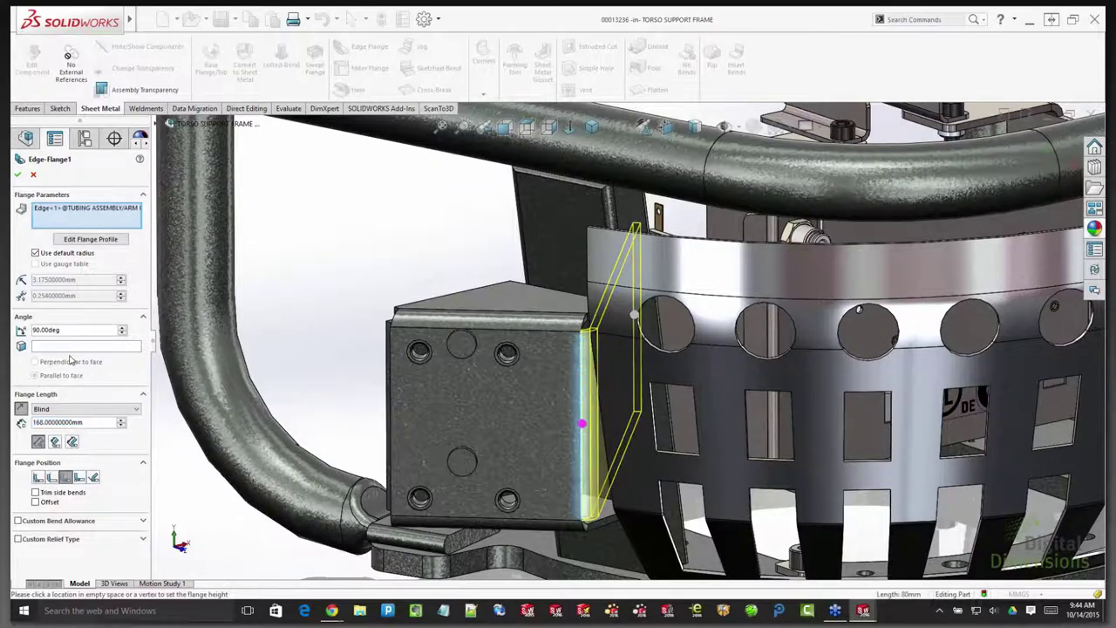
pyautogui.click(72, 349)
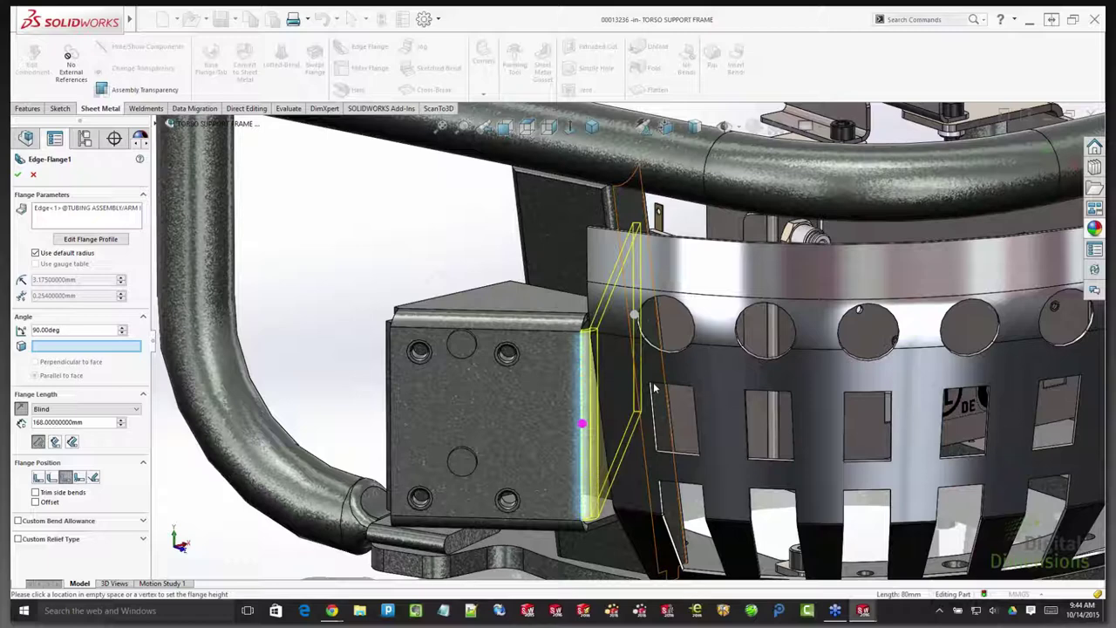
pyautogui.click(660, 329)
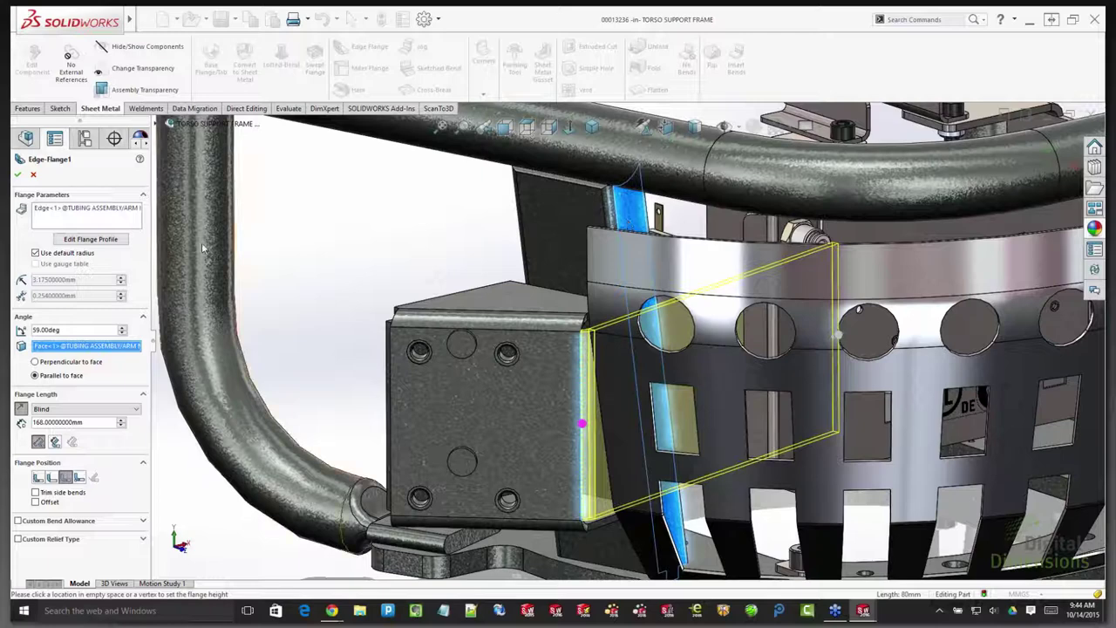
pyautogui.press('Return')
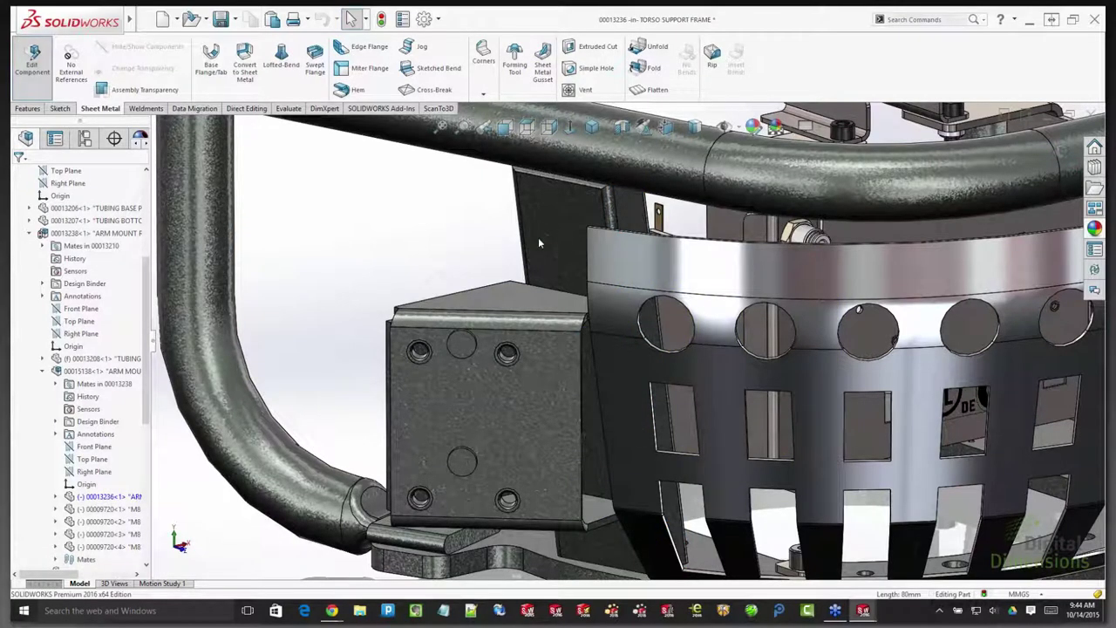
pyautogui.click(1062, 153)
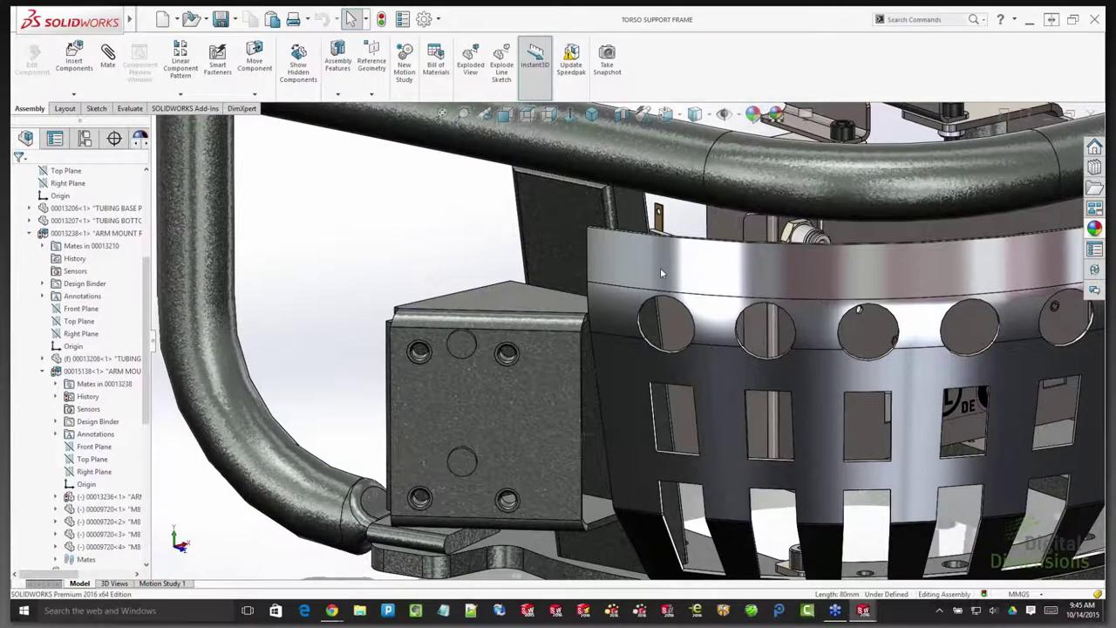
# - Hide the perforated guard and edit the arm mount bracket in the context of the assembly
pyautogui.click(660, 273)
pyautogui.press('Tab')
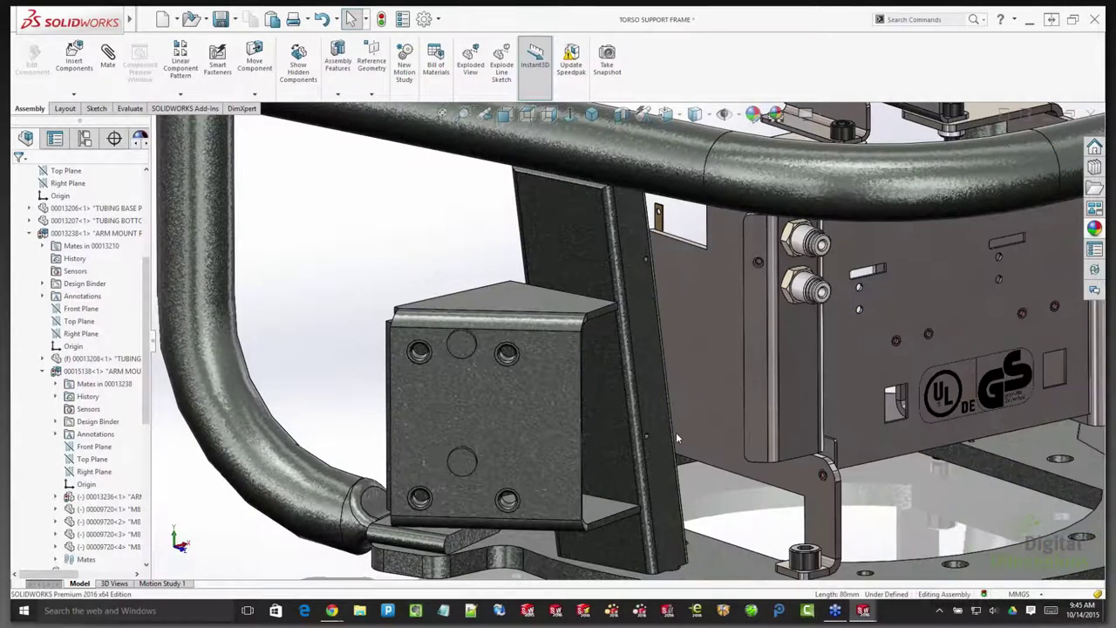
pyautogui.hotkey('shift', 'Tab')
pyautogui.moveTo(676, 433); pyautogui.dragTo(428, 314, button='middle')
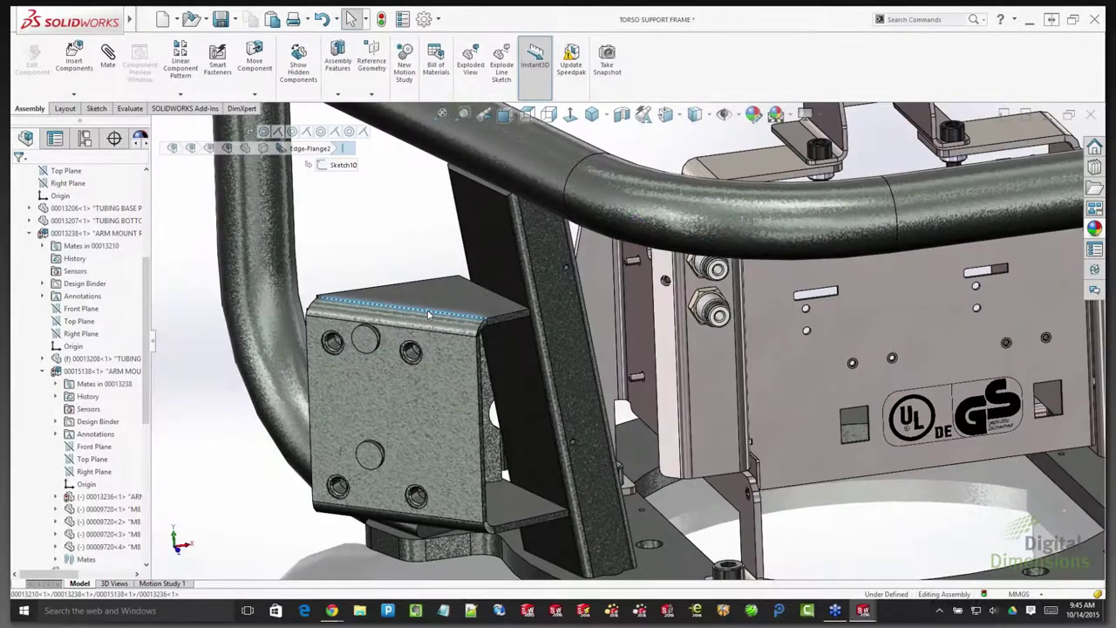
pyautogui.click(422, 288)
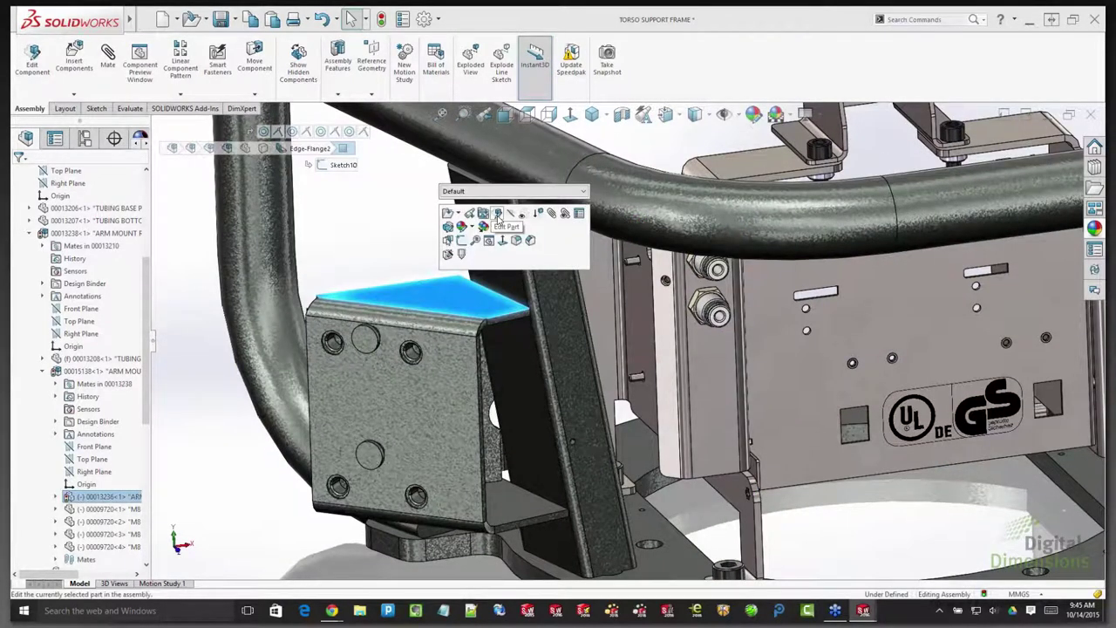
pyautogui.click(497, 214)
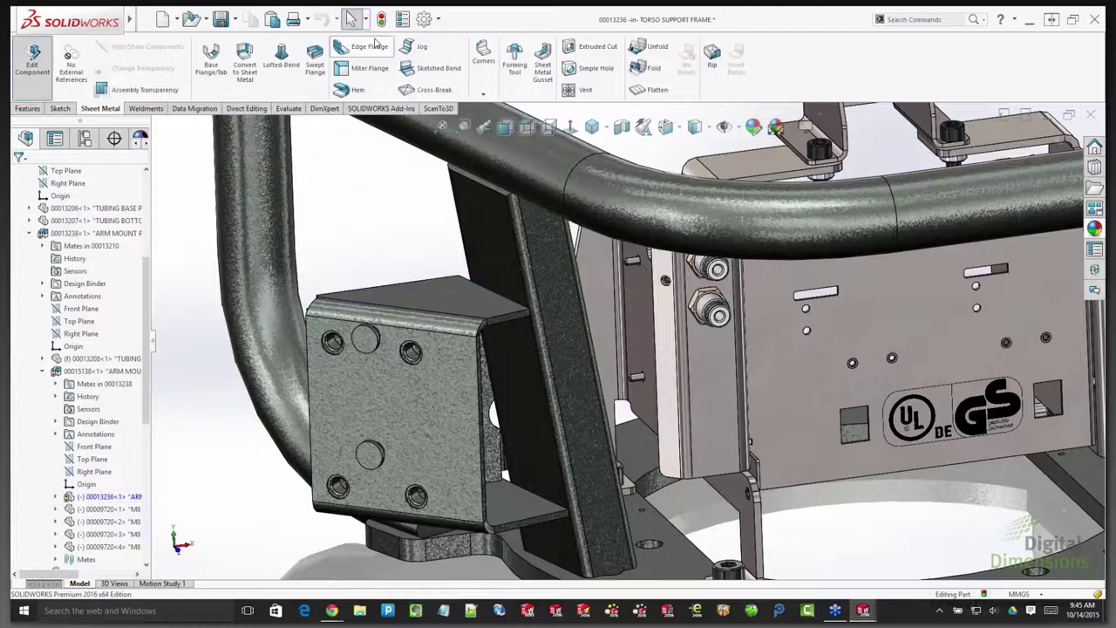
# - Start an edge flange on the arm mount bracket's vertical front edge, angled parallel to the front face of the slanted support bar
pyautogui.click(376, 44)
pyautogui.click(482, 384)
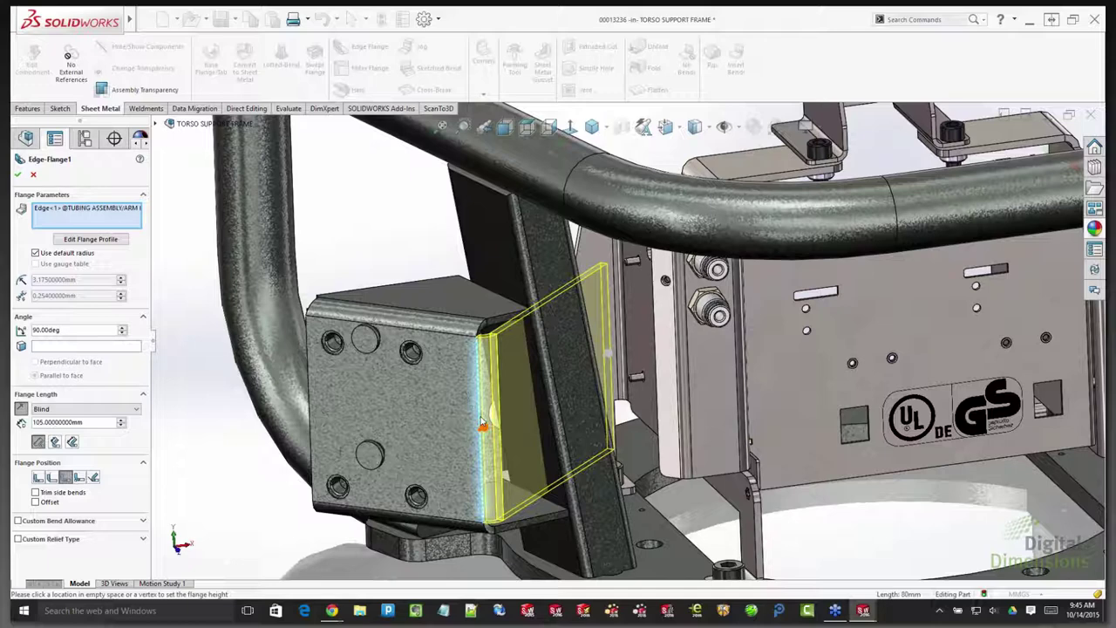
pyautogui.click(541, 259)
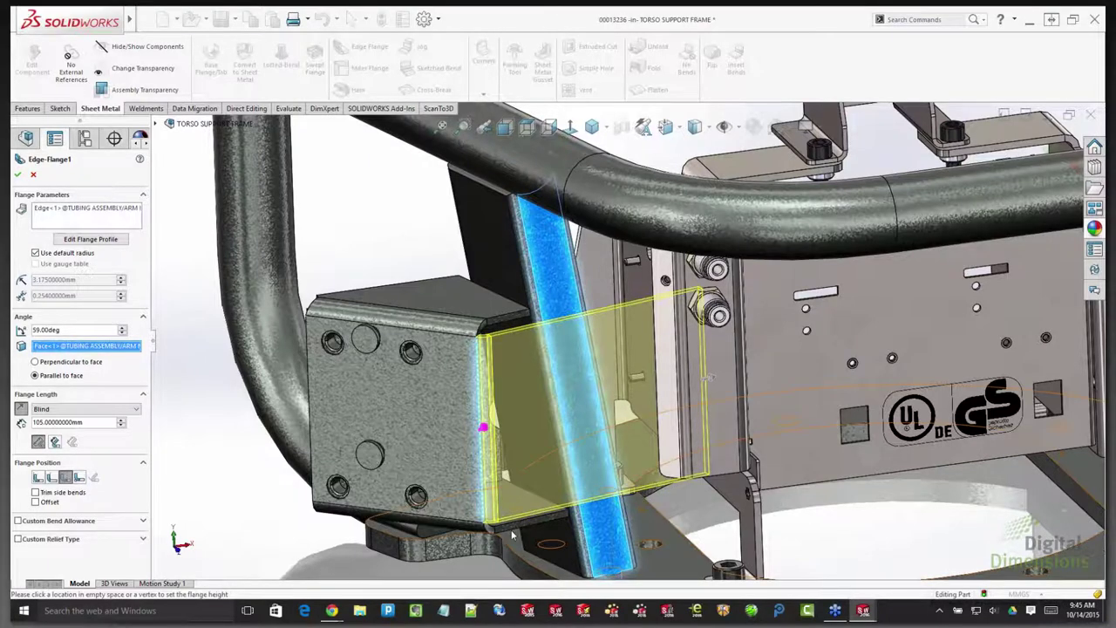
pyautogui.scroll(-2, 513, 535)
pyautogui.scroll(-2, 513, 536)
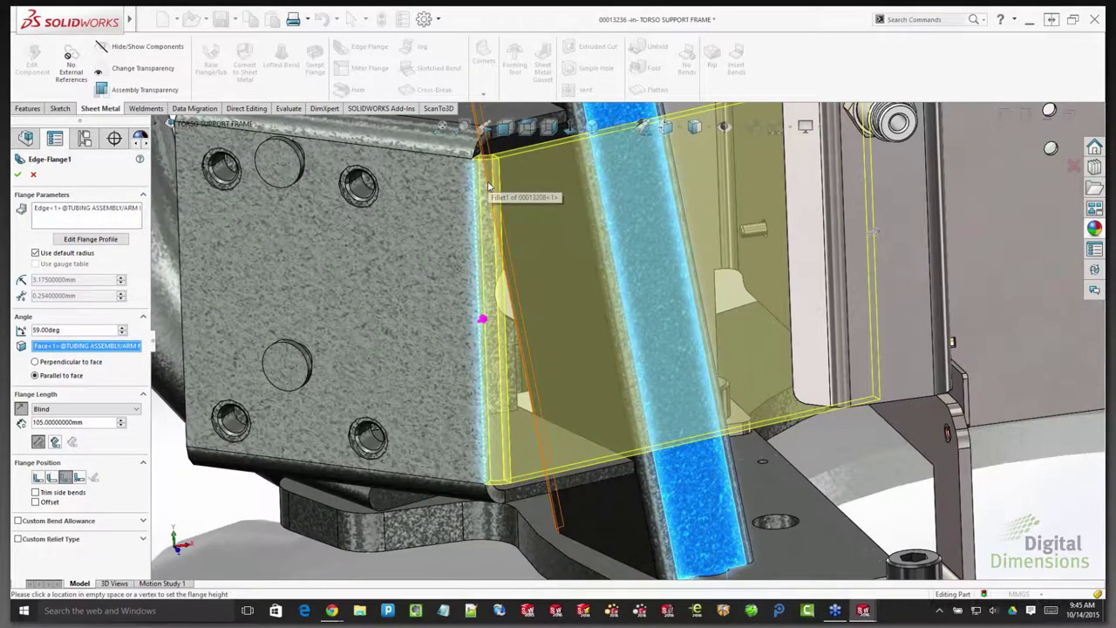
pyautogui.scroll(1, 489, 186)
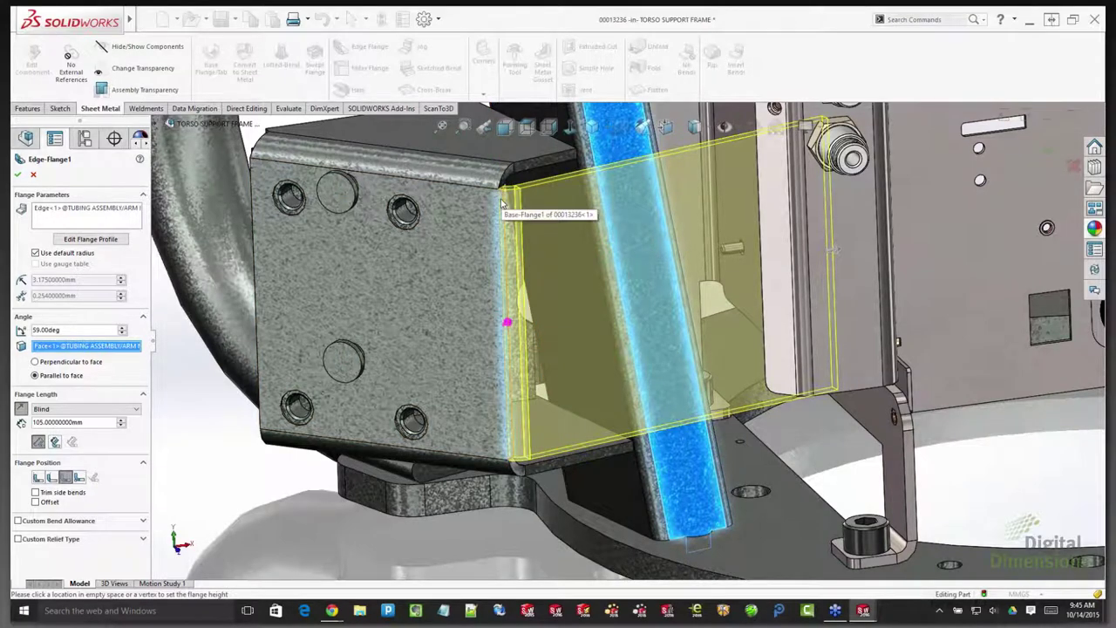
# - Edit the flange profile and stretch its upper and lower edges beyond the ends of the bracket's bend edge
pyautogui.click(85, 239)
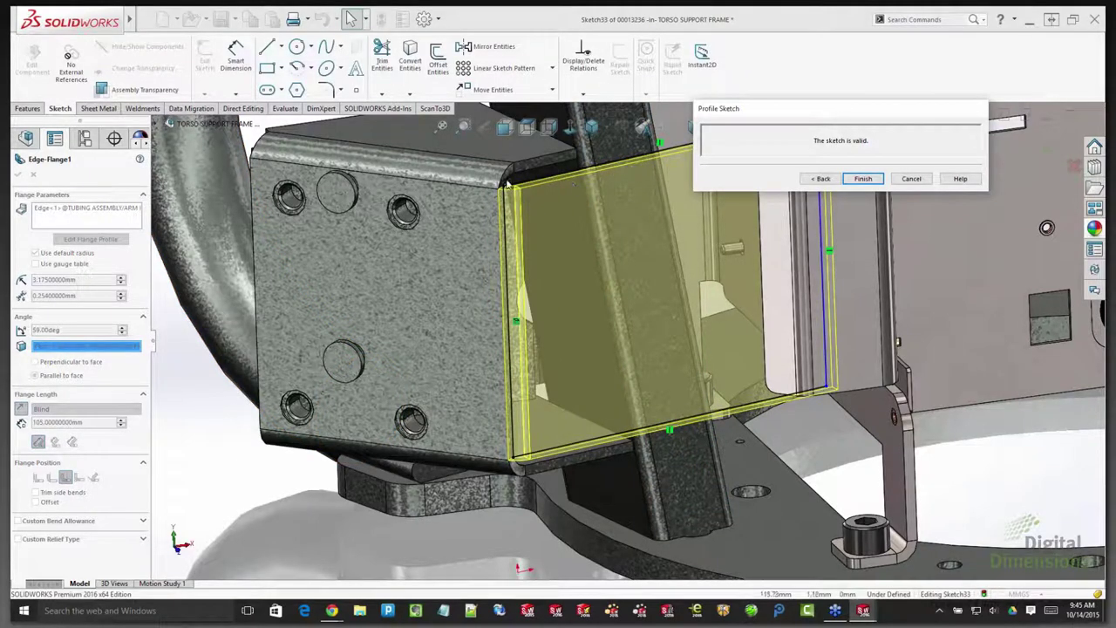
pyautogui.click(522, 155)
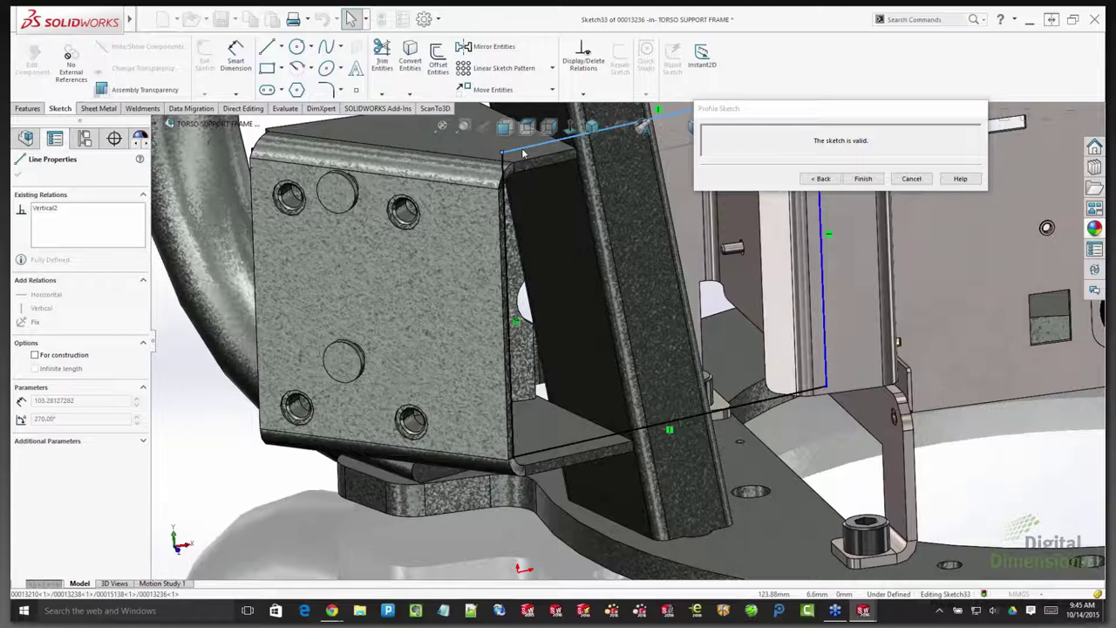
pyautogui.click(536, 477)
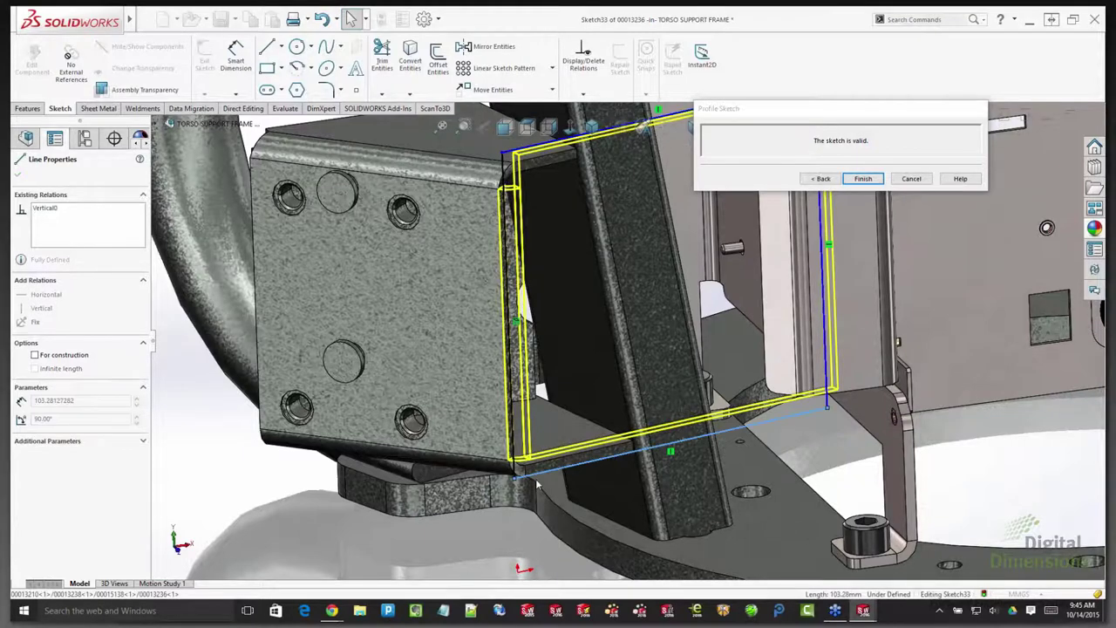
pyautogui.click(537, 475)
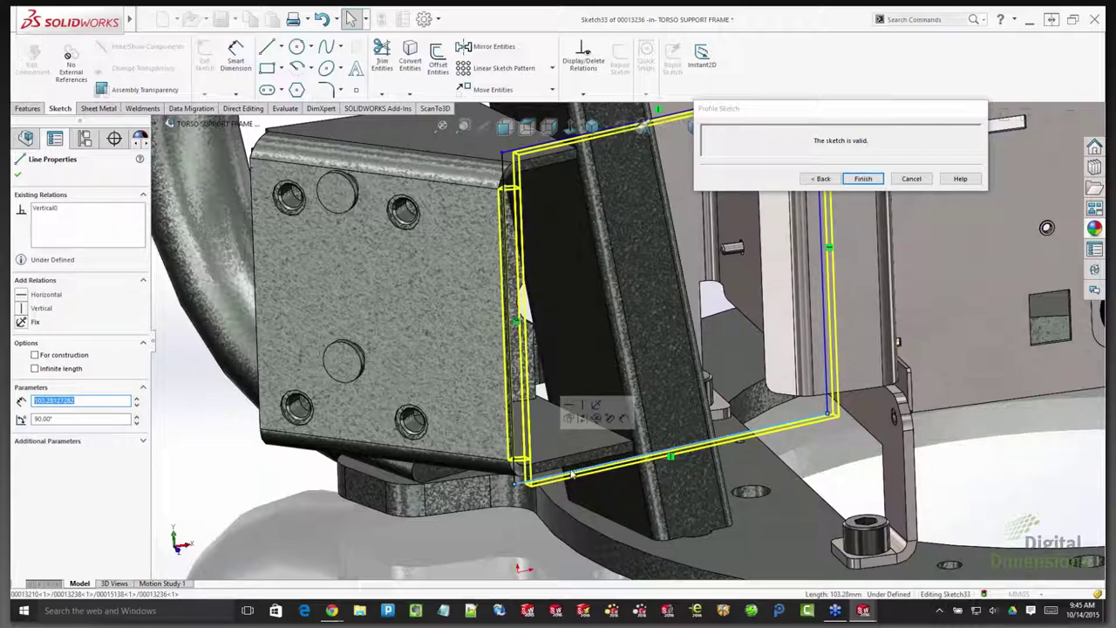
# - Dimension the distance between the flange profile's upper and lower edges as 95 mm and finish the edge flange
pyautogui.click(516, 149)
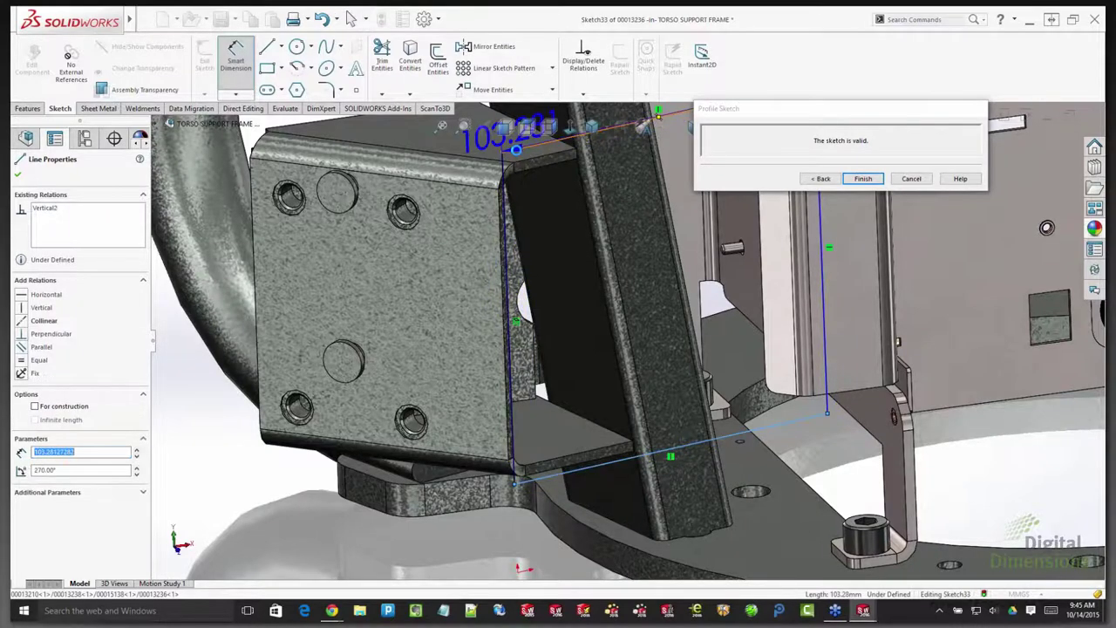
pyautogui.click(478, 168)
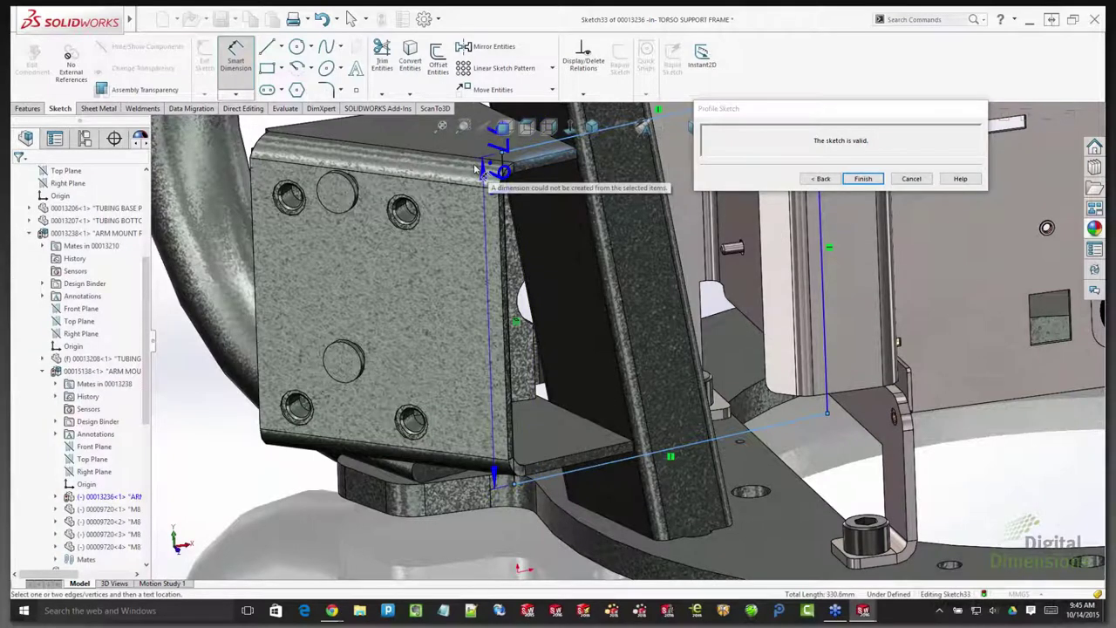
pyautogui.click(446, 236)
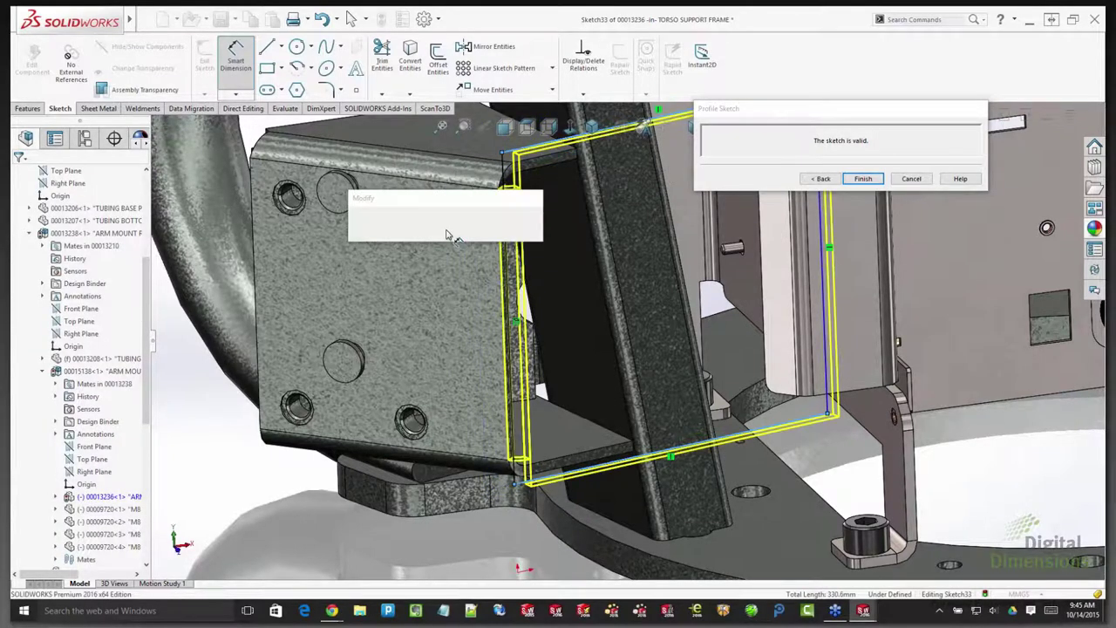
pyautogui.write('95')
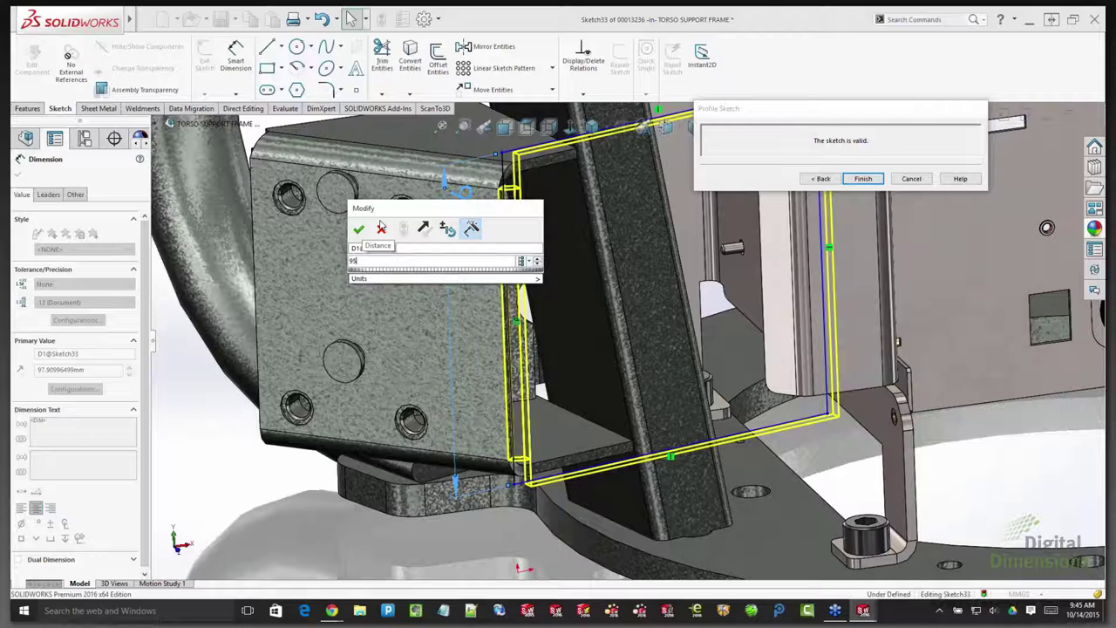
pyautogui.click(381, 228)
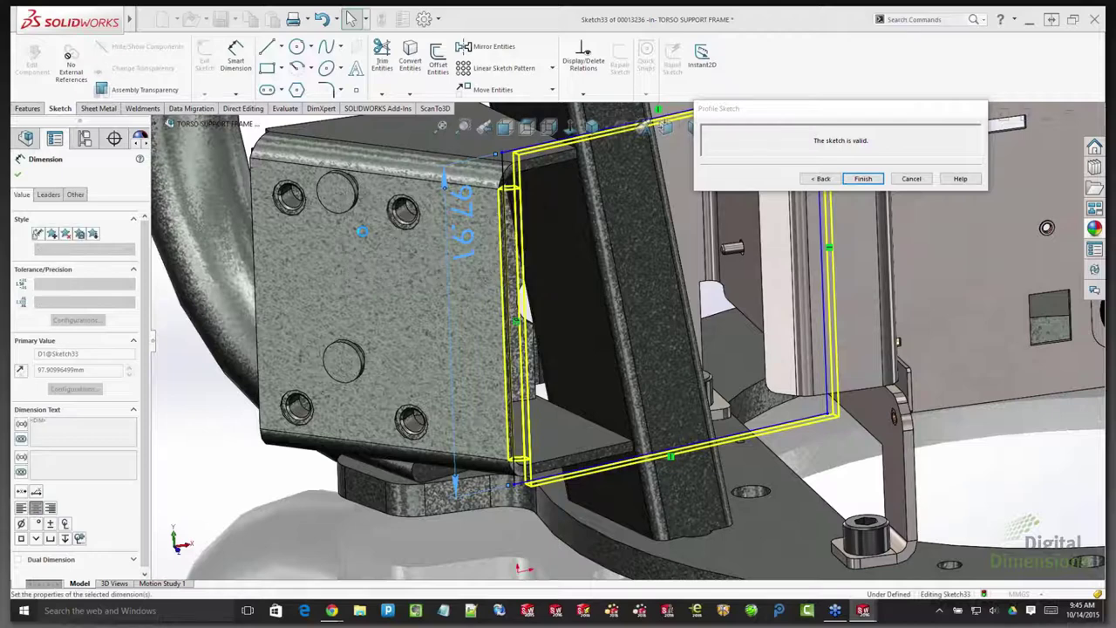
pyautogui.click(863, 180)
pyautogui.click(864, 180)
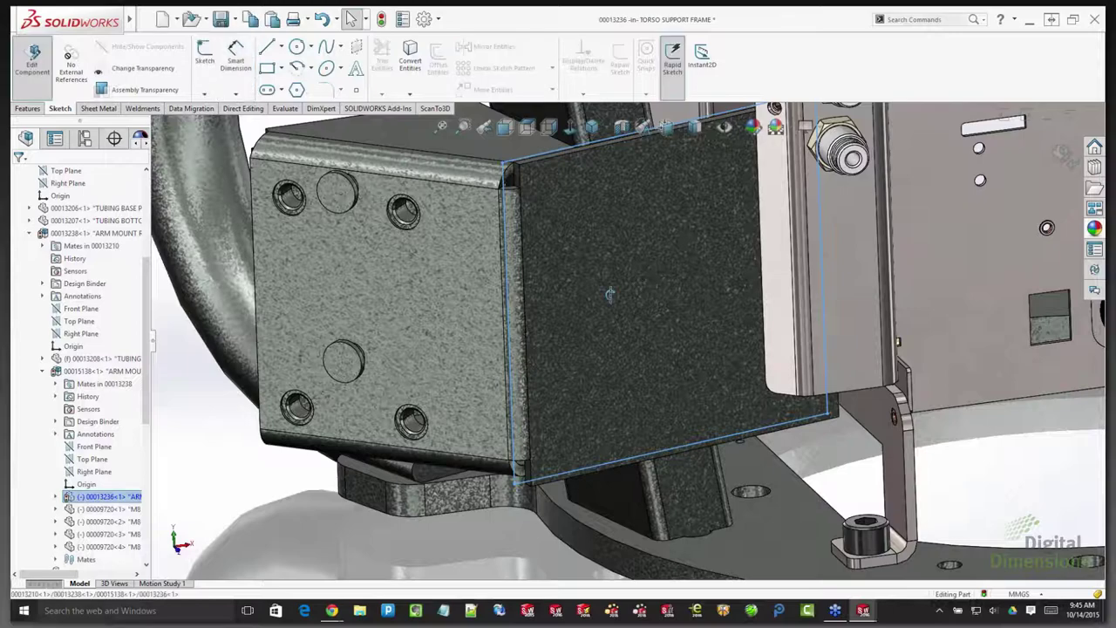
# - Exit the in-context bracket edit, close the torso support frame assembly and switch to the Bus Shelter part
pyautogui.click(609, 294)
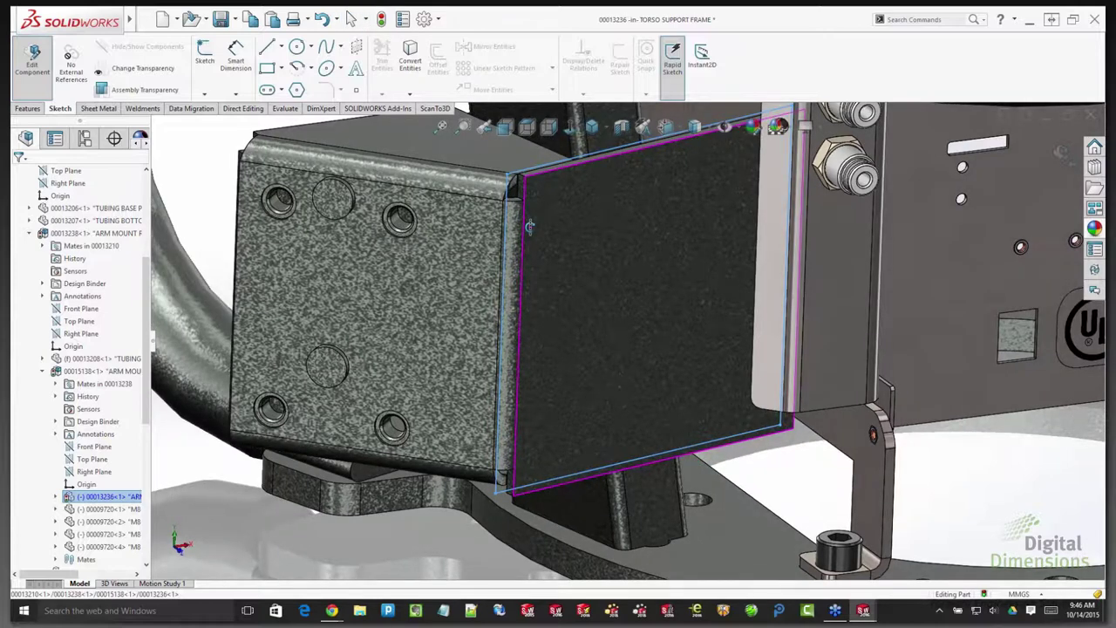
pyautogui.click(1060, 153)
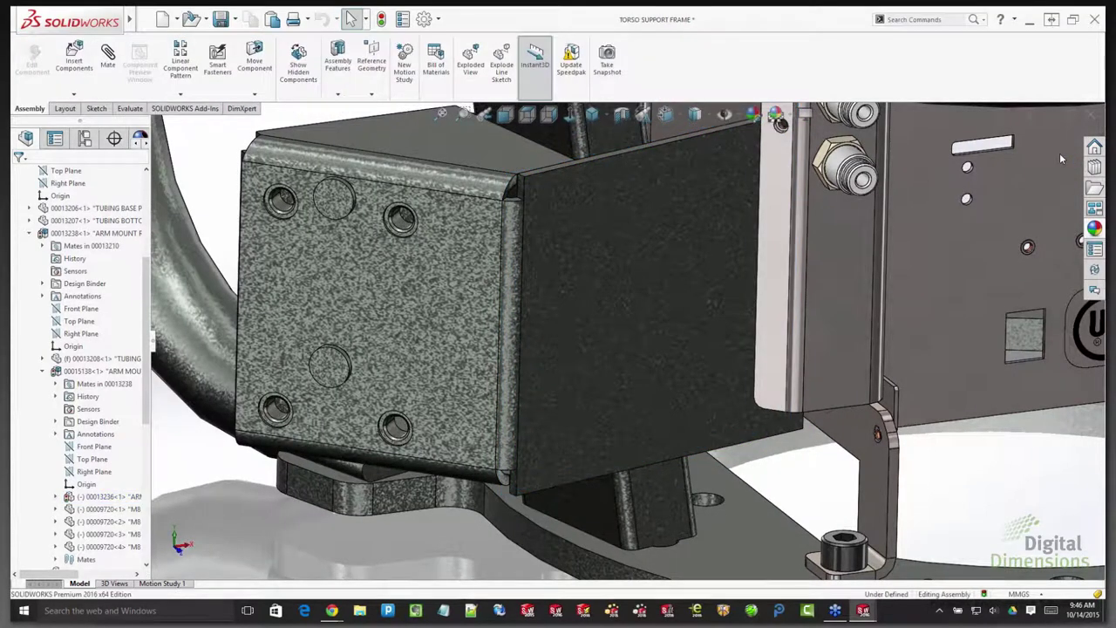
pyautogui.click(1095, 115)
pyautogui.click(244, 183)
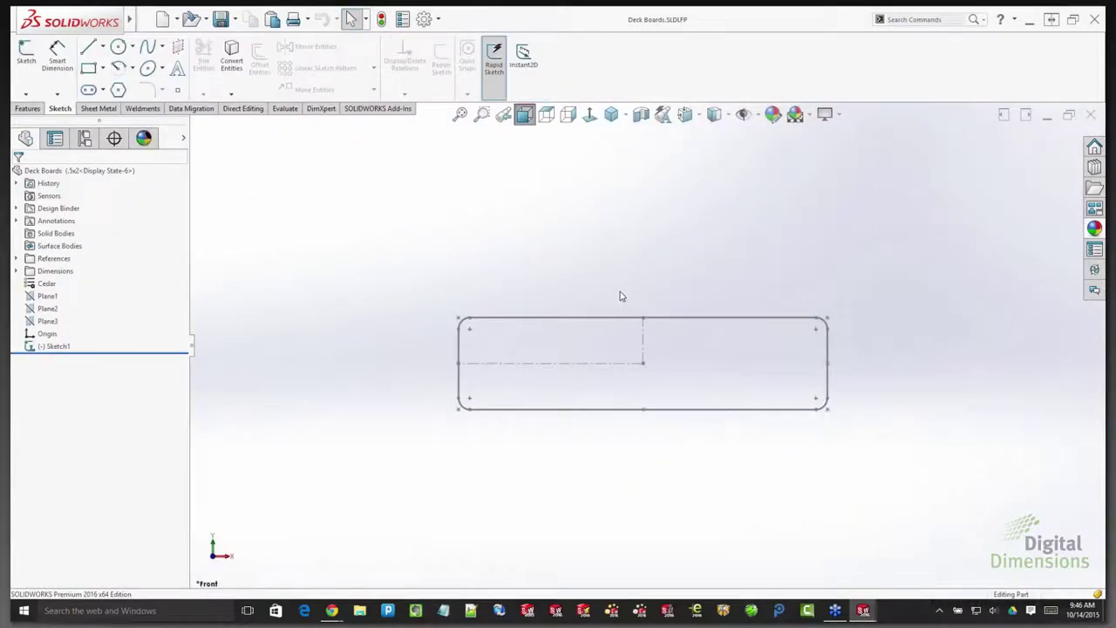
pyautogui.hotkey('ctrl', 'Tab')
pyautogui.click(622, 311)
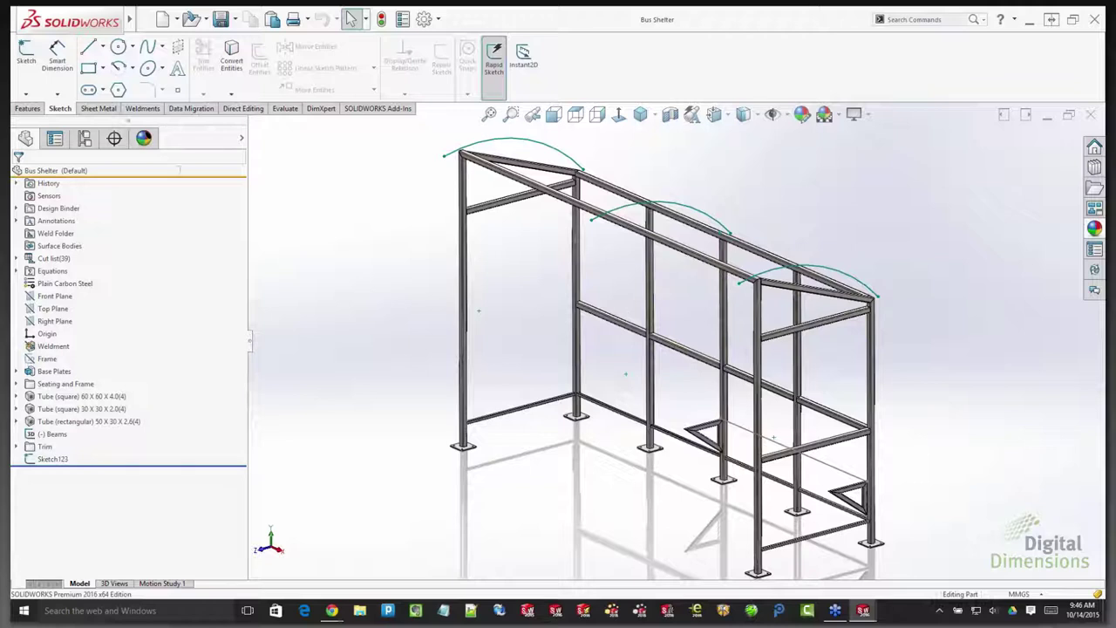
# - Start a weldment structural member using the iso standard and the Tube (rectangular) type
pyautogui.click(143, 108)
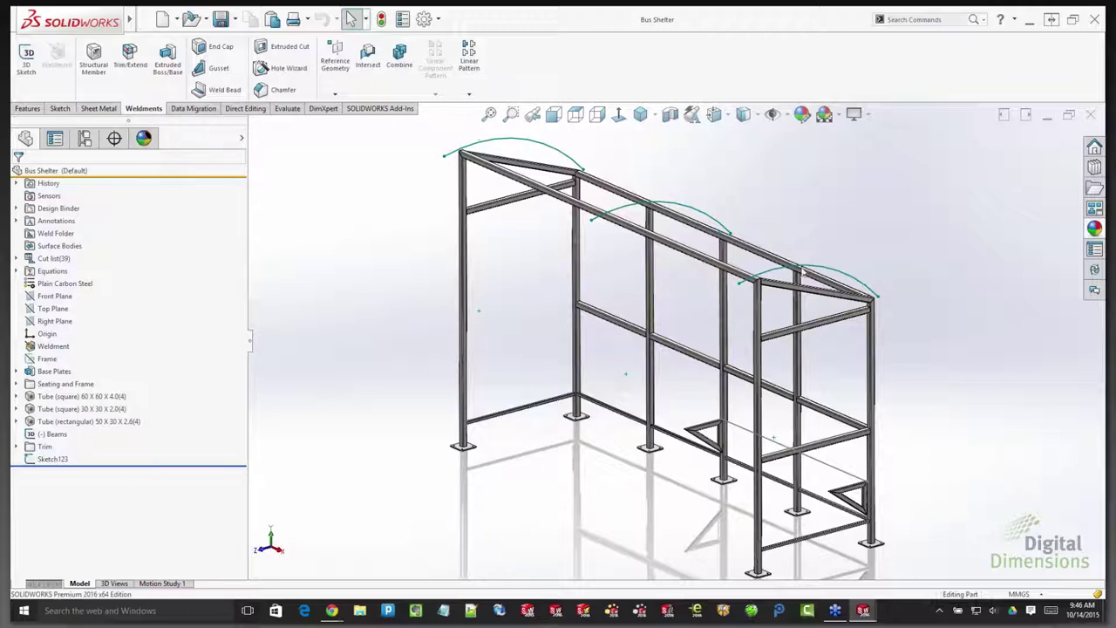
pyautogui.click(92, 63)
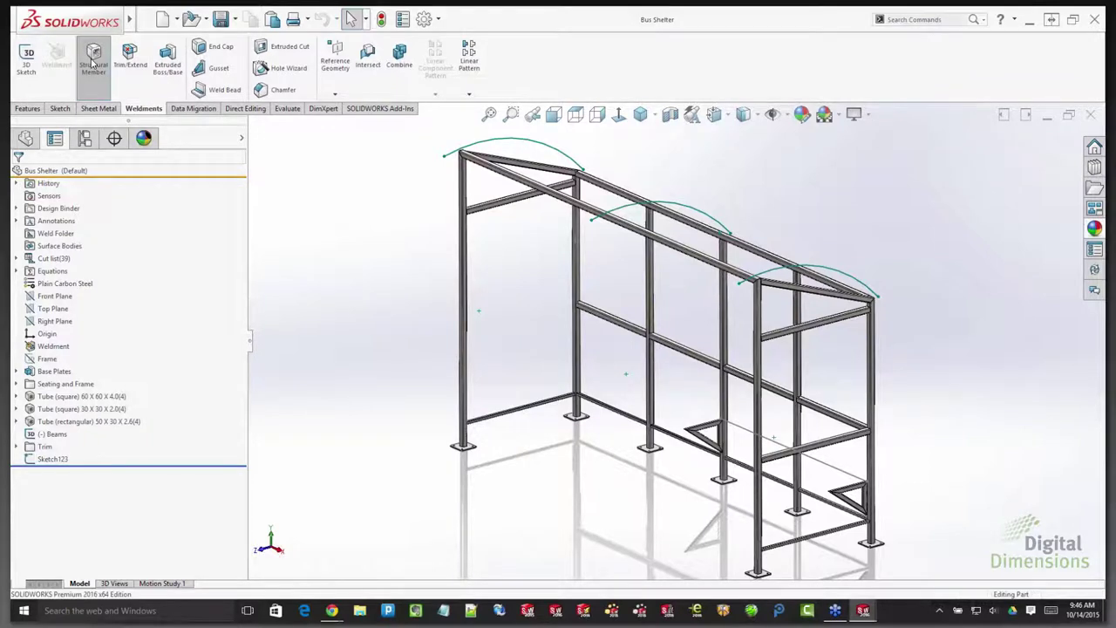
pyautogui.click(70, 249)
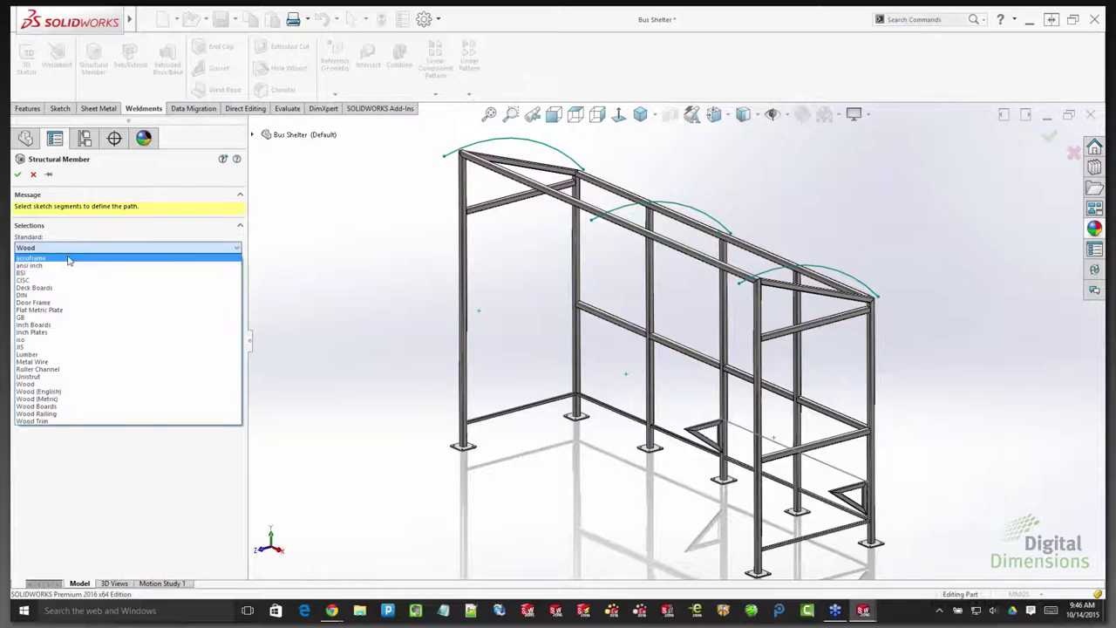
pyautogui.click(21, 347)
pyautogui.click(87, 248)
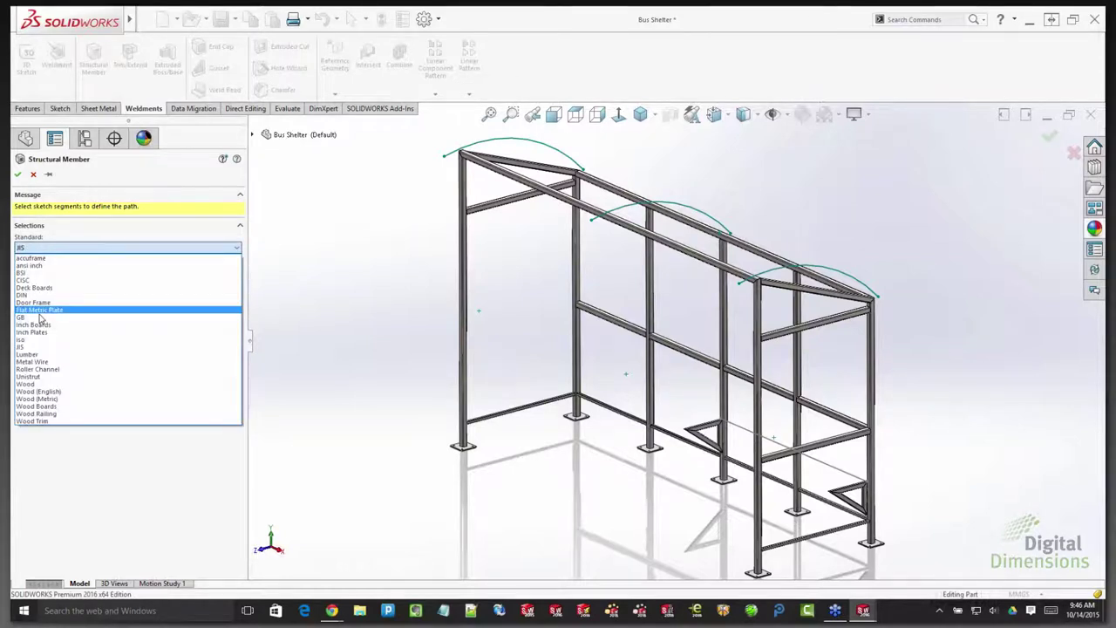
pyautogui.click(28, 345)
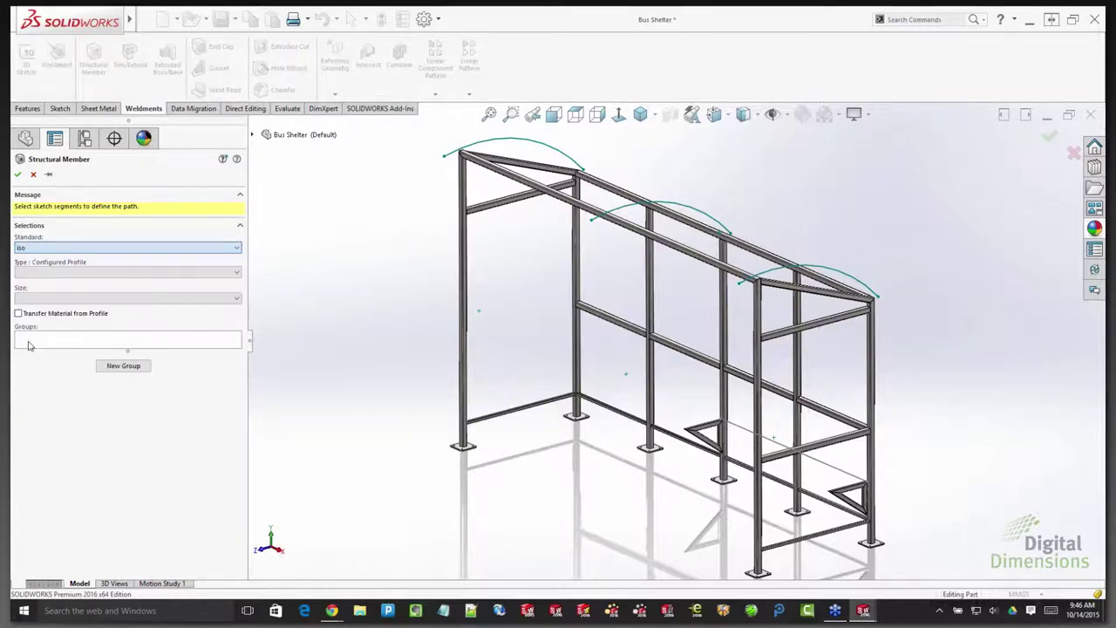
pyautogui.click(37, 272)
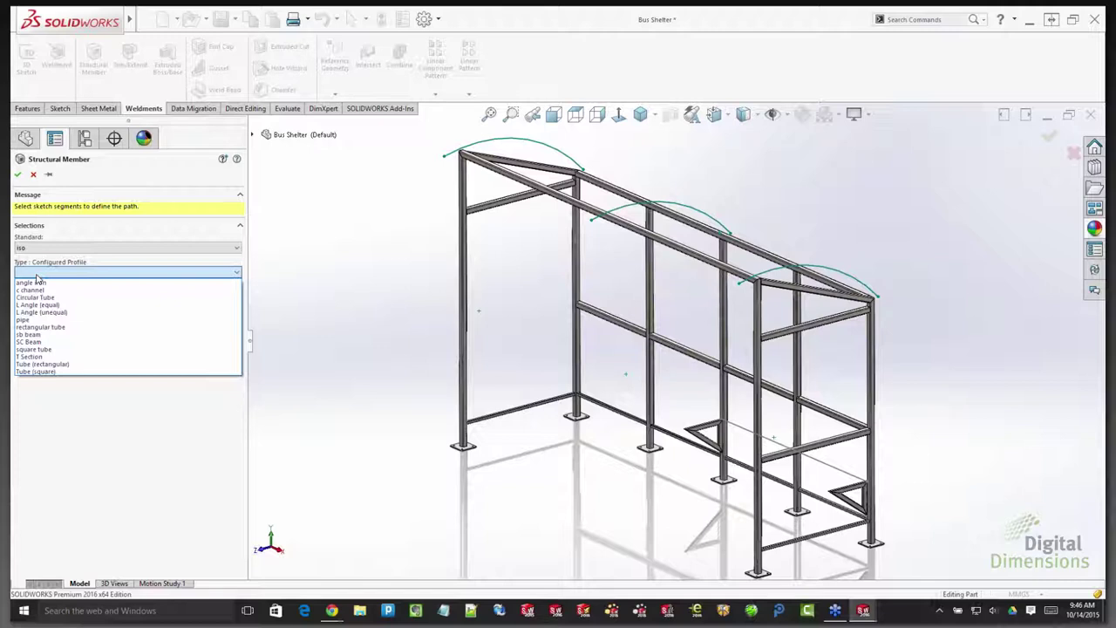
pyautogui.click(28, 365)
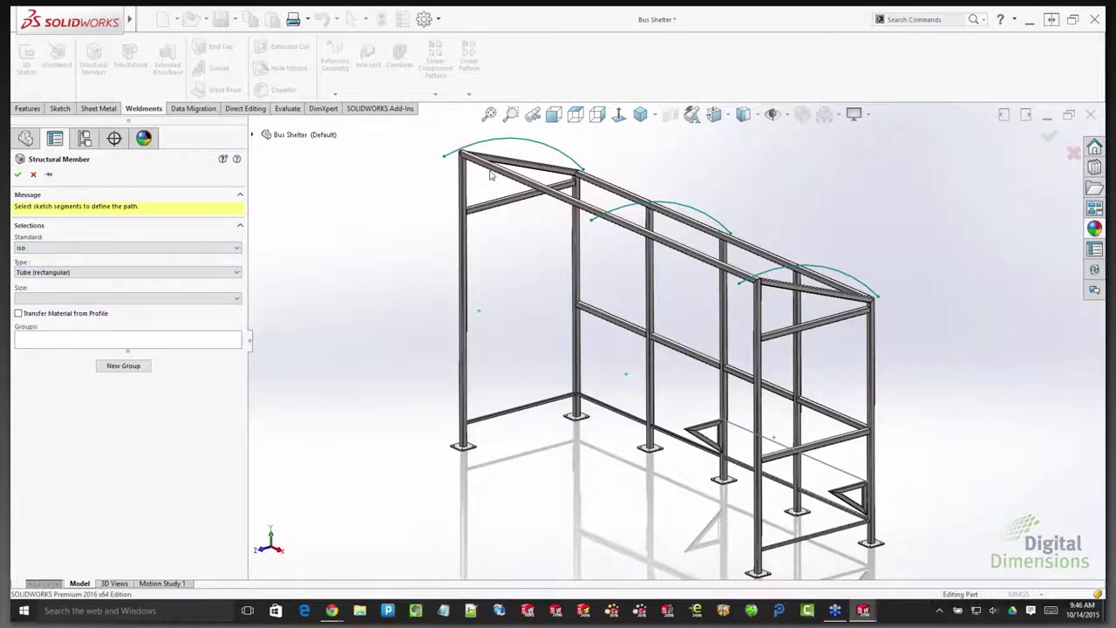
# - Set the structural member's profile size to 70 x 40 x 5.0
pyautogui.click(50, 300)
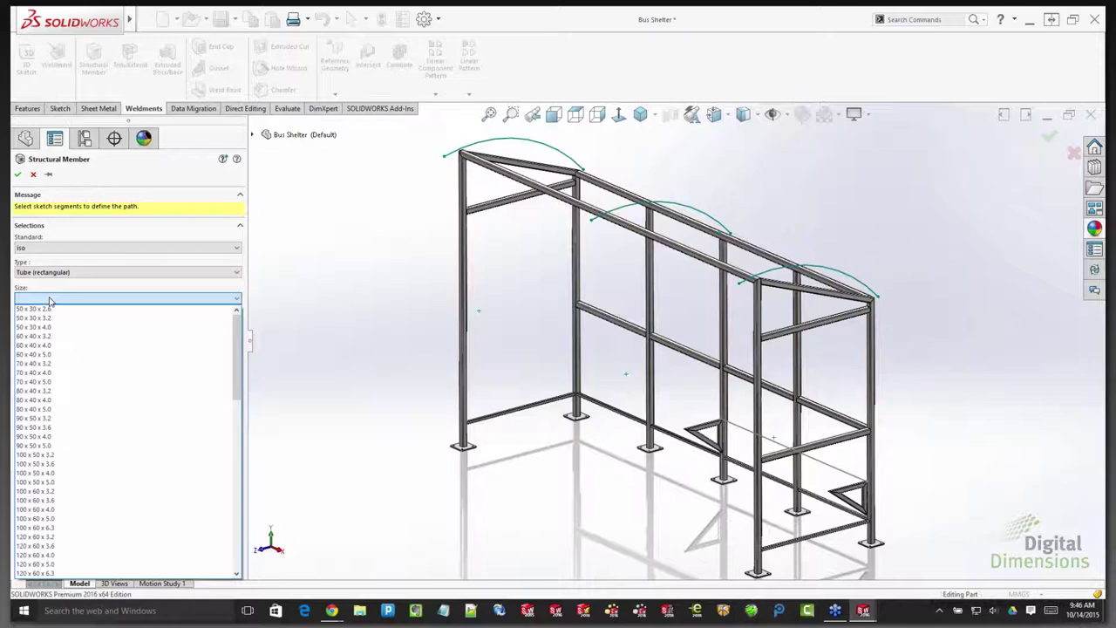
pyautogui.click(36, 382)
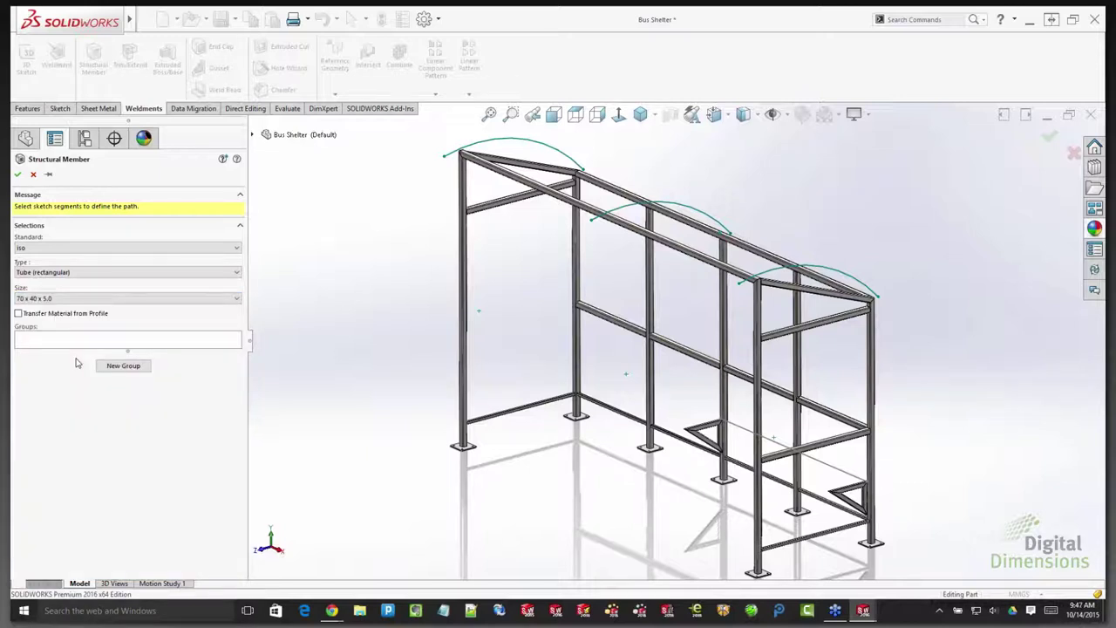
pyautogui.click(36, 298)
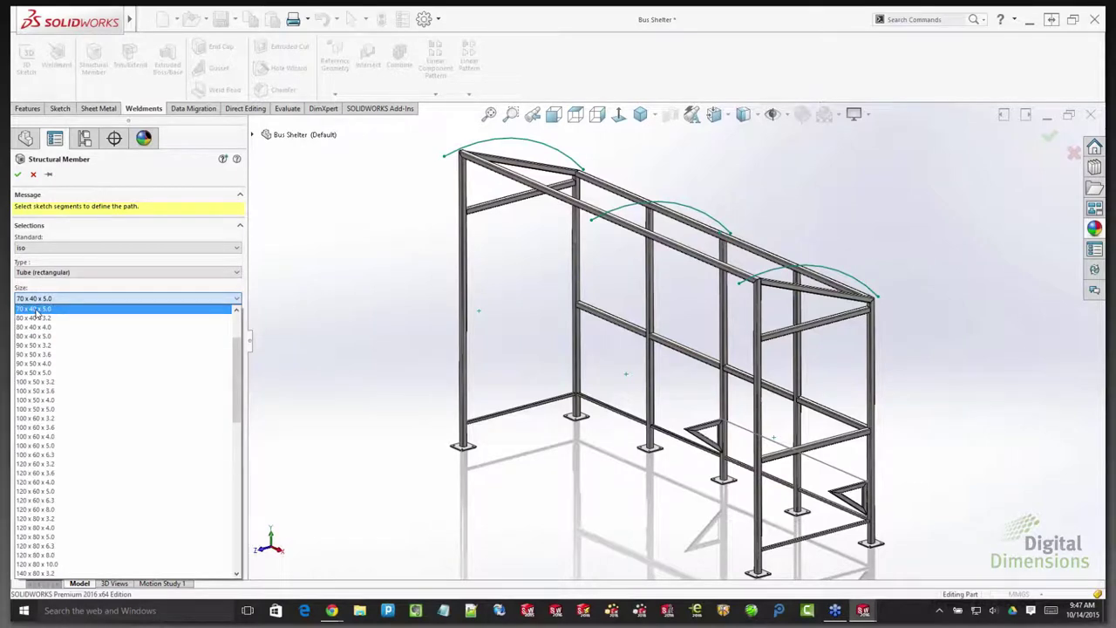
pyautogui.click(34, 309)
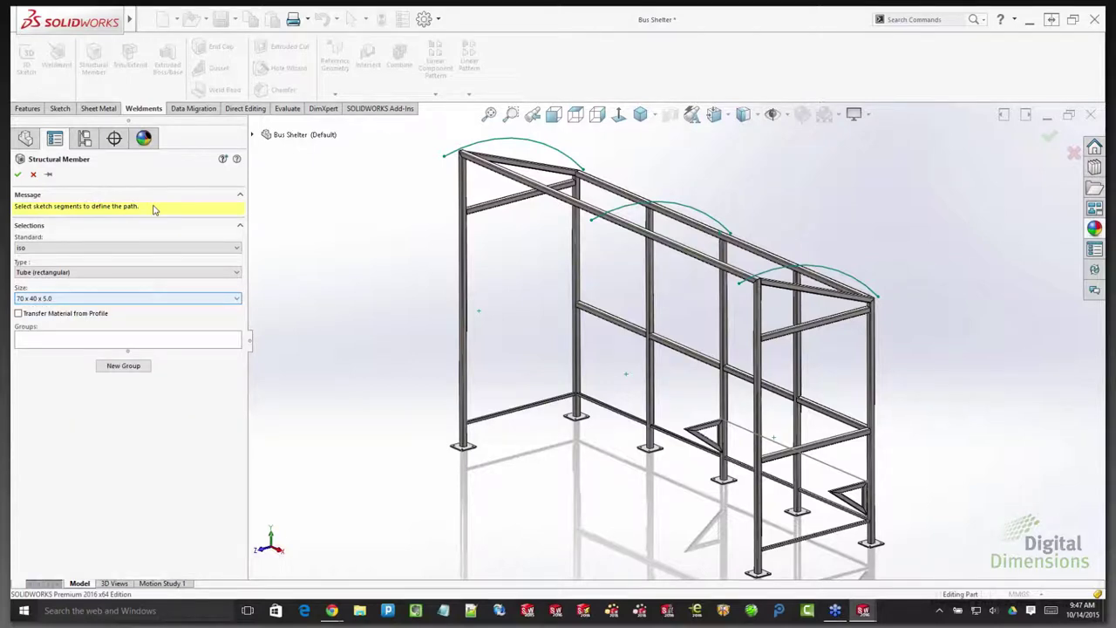
# - Apply the rectangular tube to the three roof arcs of the Beams sketch, each as its own group, and create the members
pyautogui.click(156, 339)
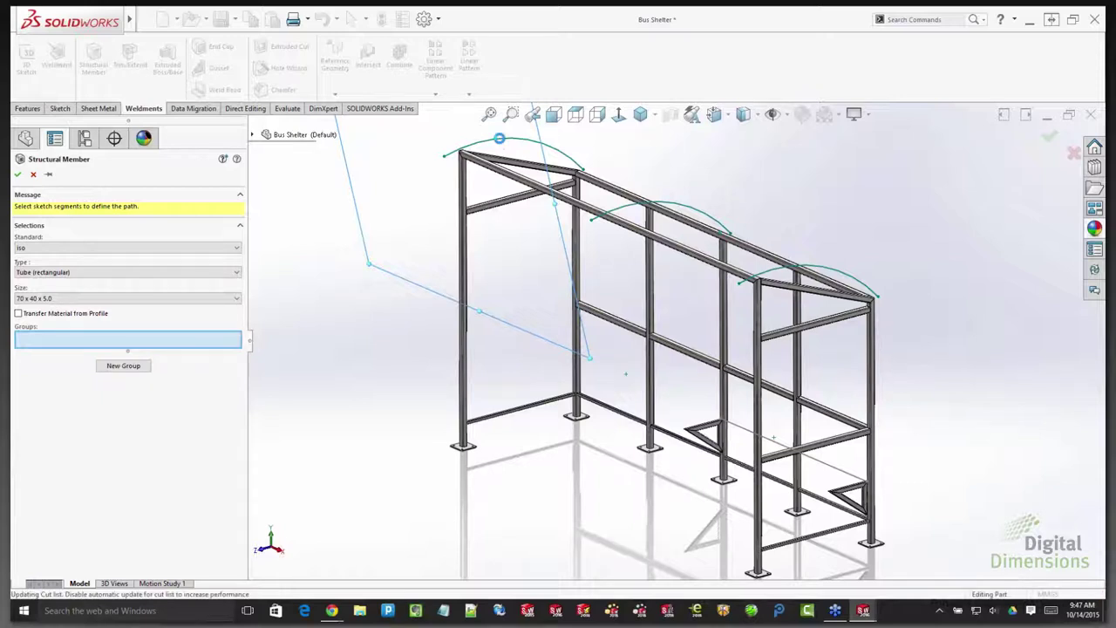
pyautogui.click(503, 142)
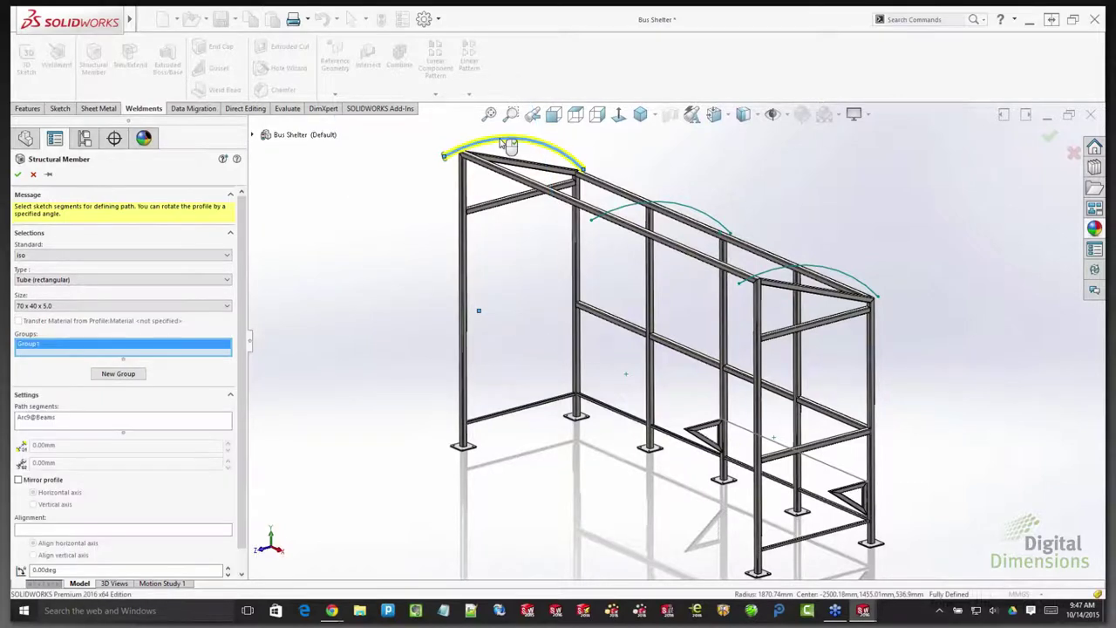
pyautogui.click(119, 374)
pyautogui.click(706, 216)
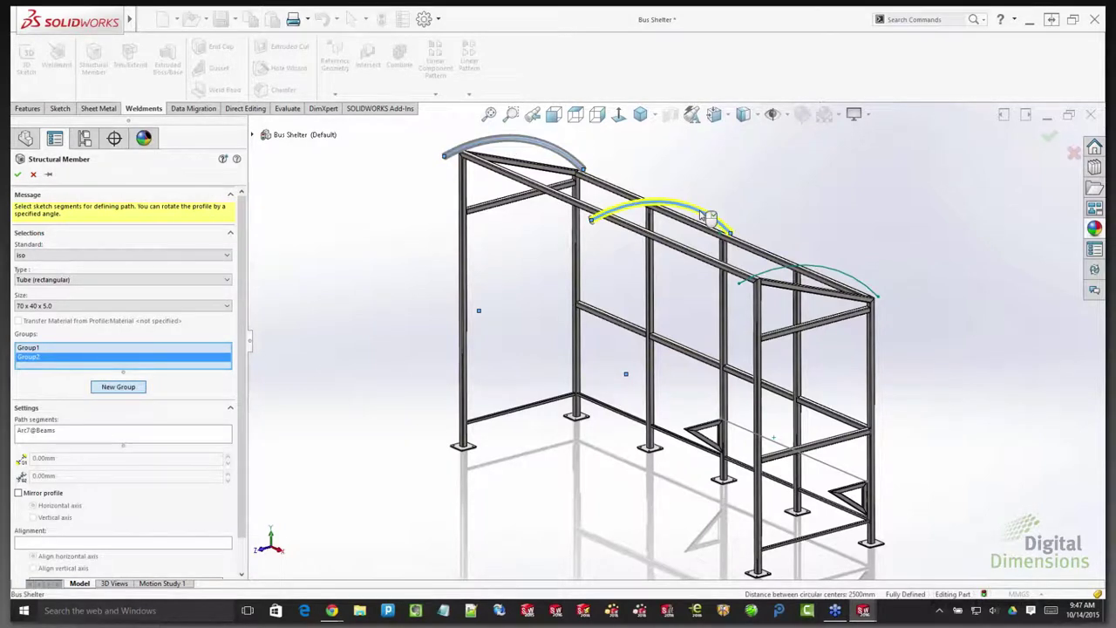
pyautogui.click(112, 390)
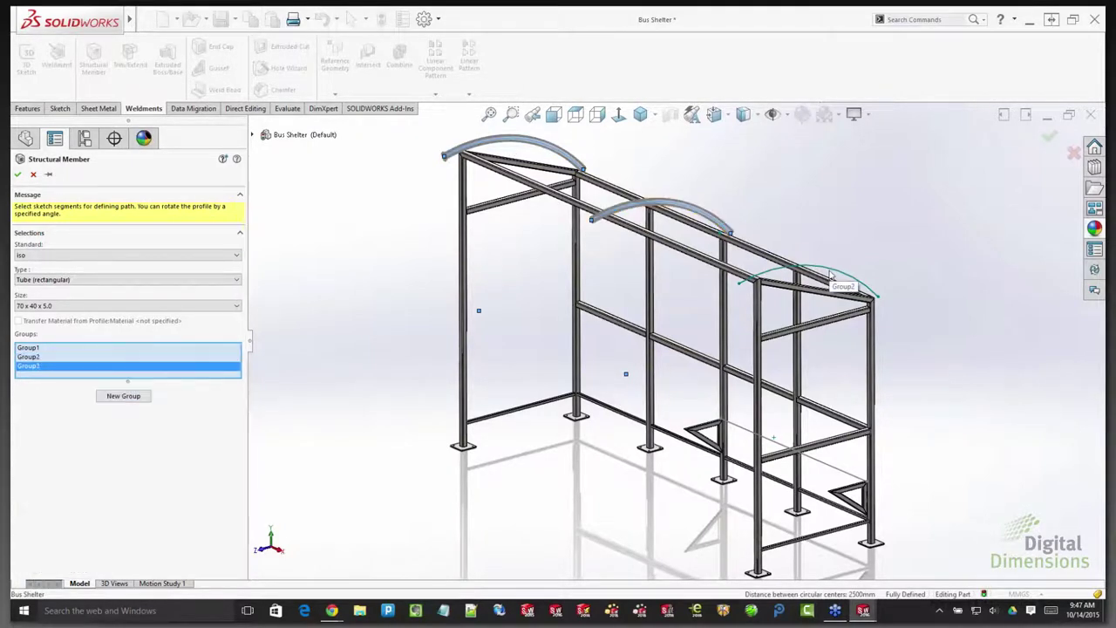
pyautogui.click(833, 275)
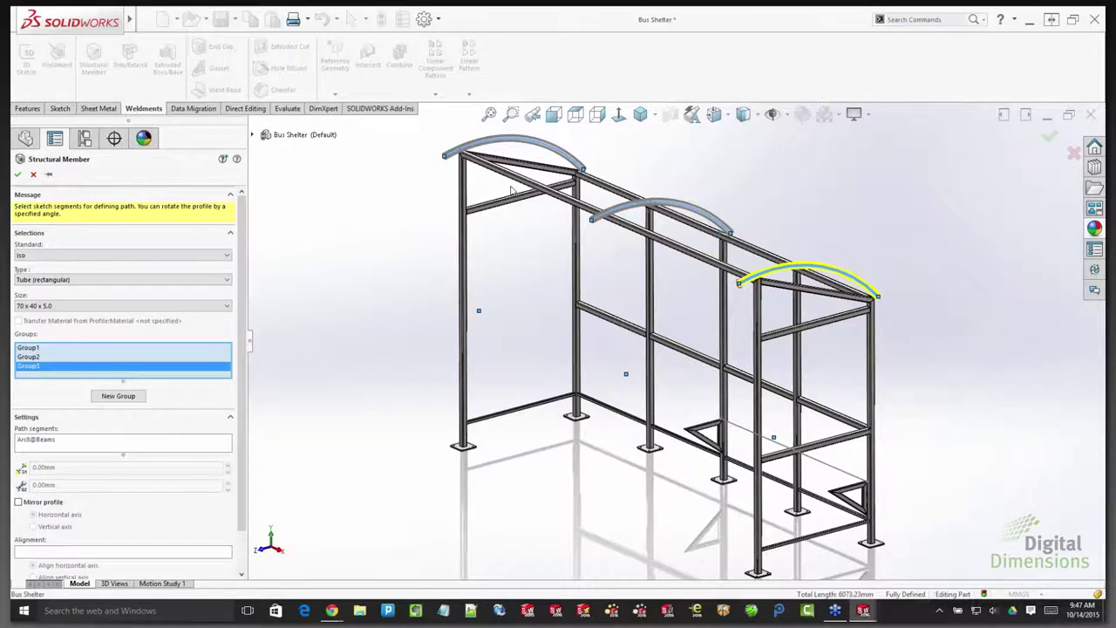
pyautogui.click(16, 175)
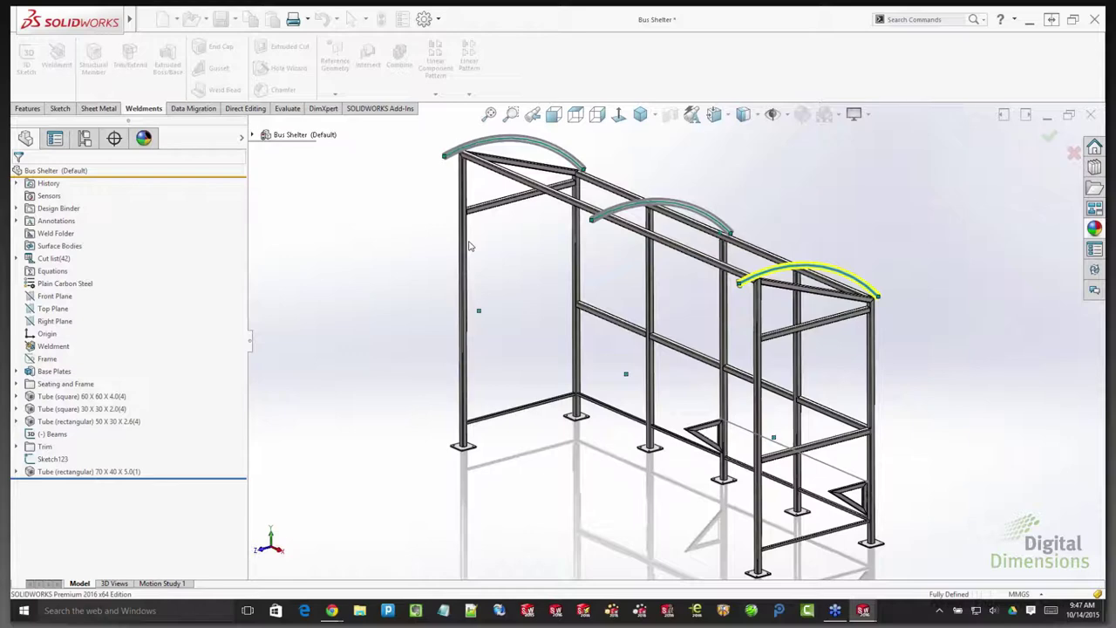
# - Start an end cap on the open end face of the roof arc tube at the shelter's near end
pyautogui.scroll(-2, 795, 293)
pyautogui.scroll(-2, 789, 294)
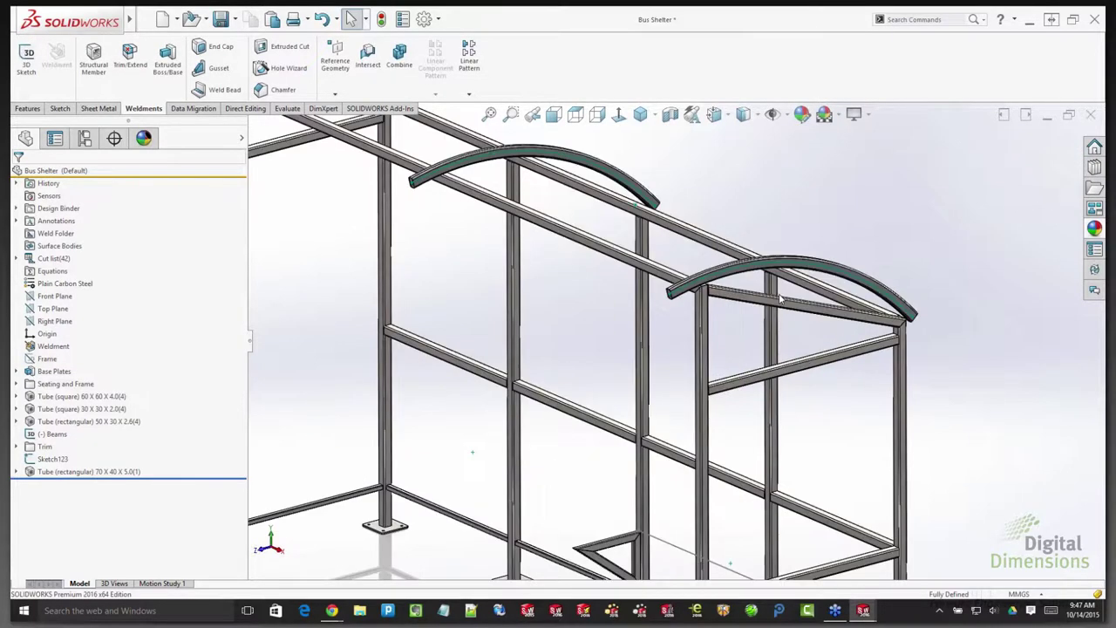
pyautogui.scroll(-3, 780, 299)
pyautogui.click(114, 583)
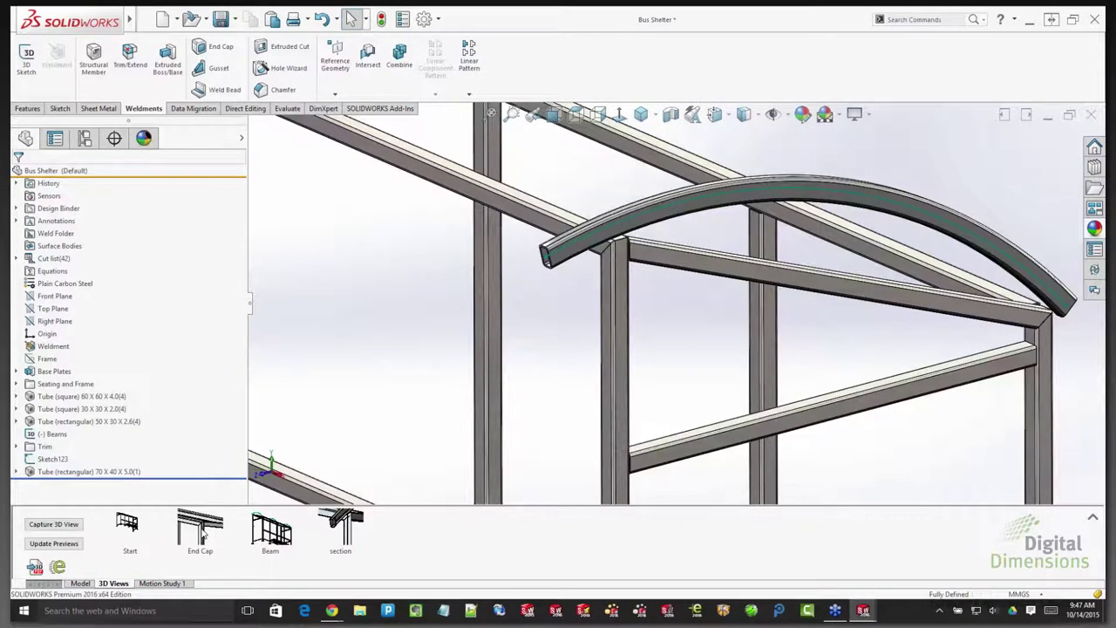
pyautogui.click(199, 532)
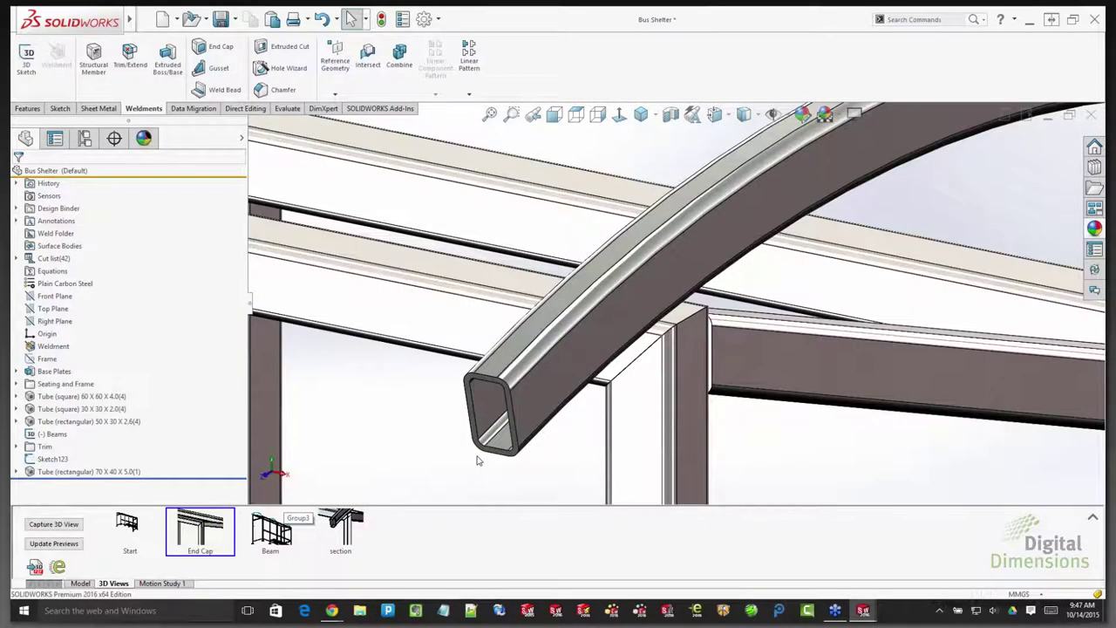
pyautogui.click(214, 47)
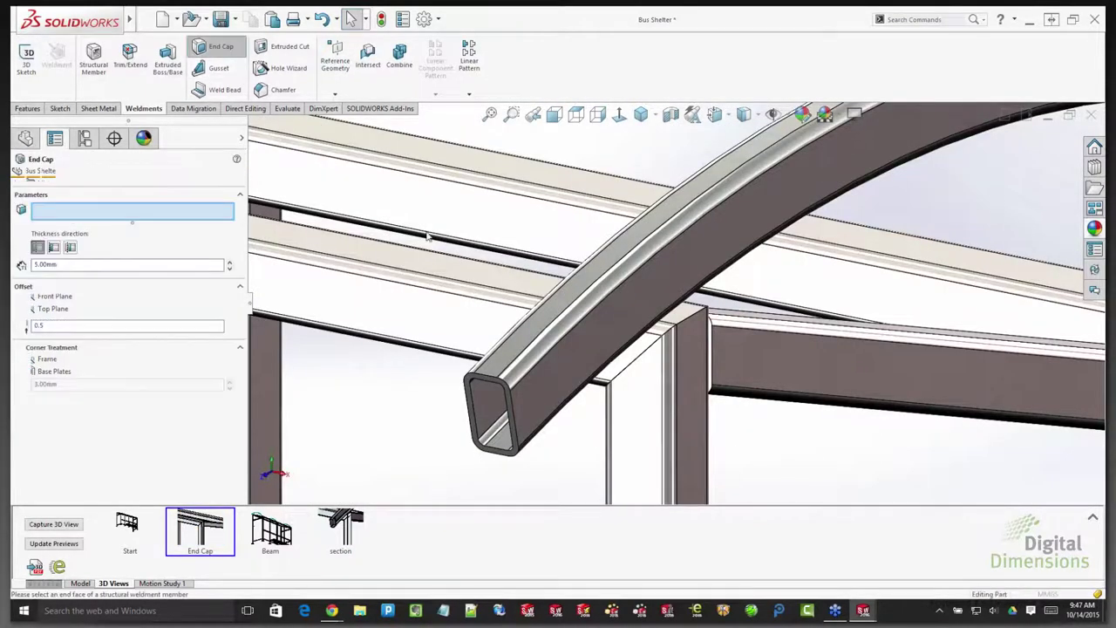
pyautogui.click(469, 385)
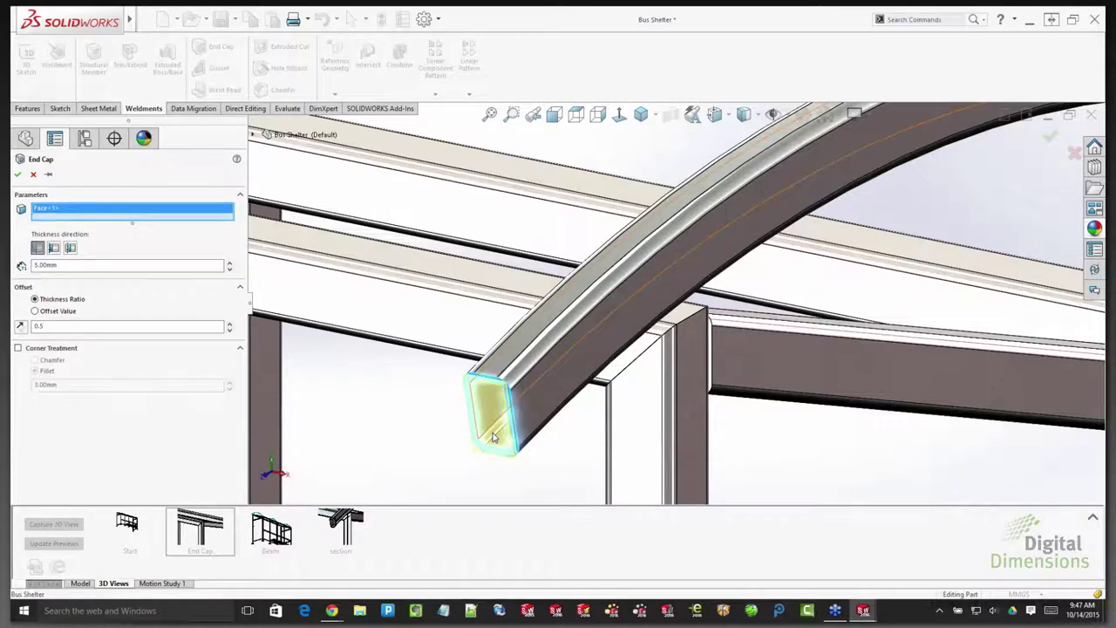
pyautogui.scroll(-2, 509, 451)
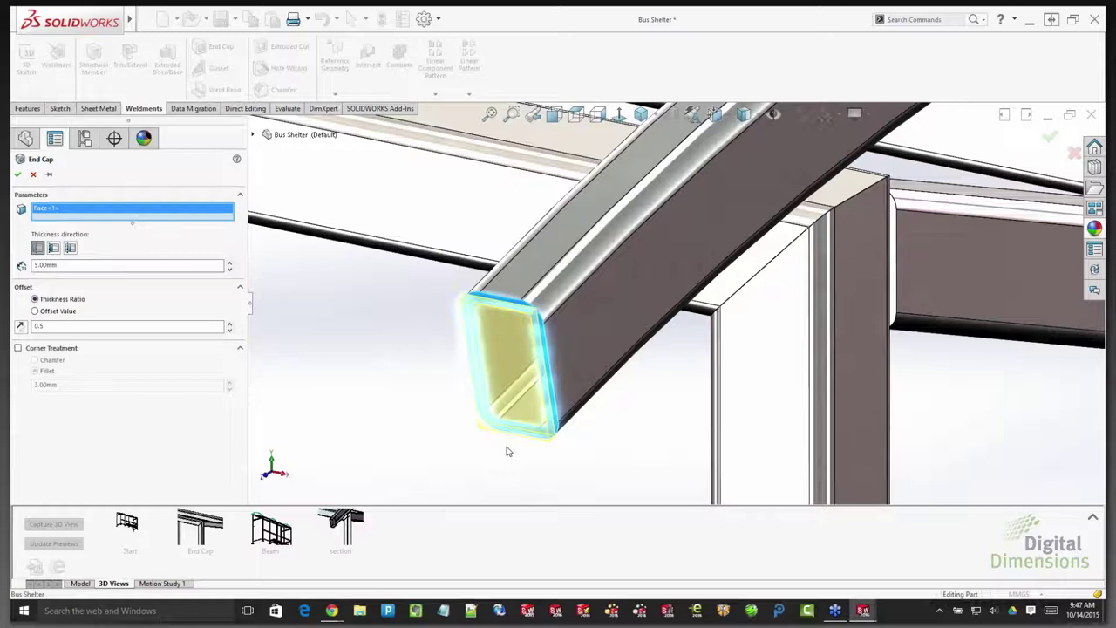
# - Set the end cap's thickness direction to internal with 5 mm thickness and a 10 mm inset, and create it
pyautogui.click(69, 248)
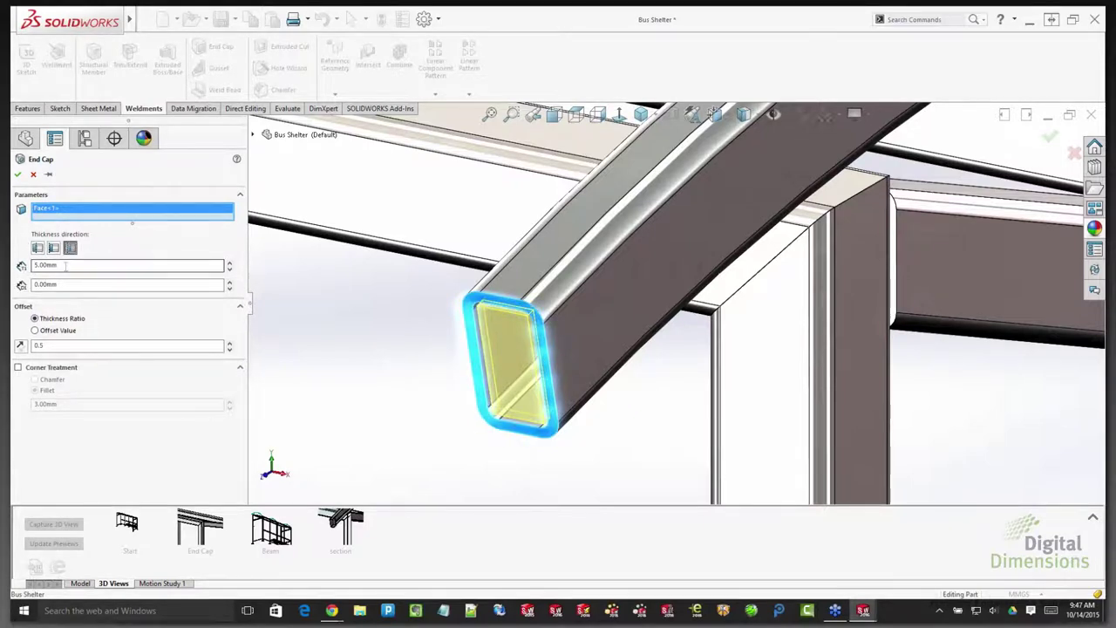
pyautogui.click(230, 262)
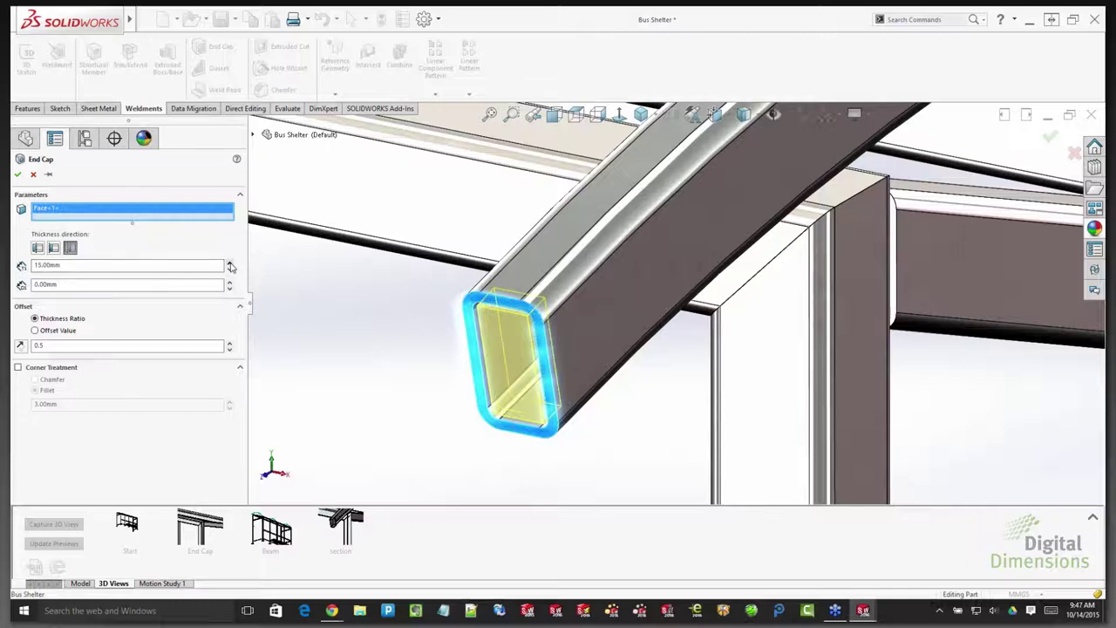
pyautogui.click(230, 269)
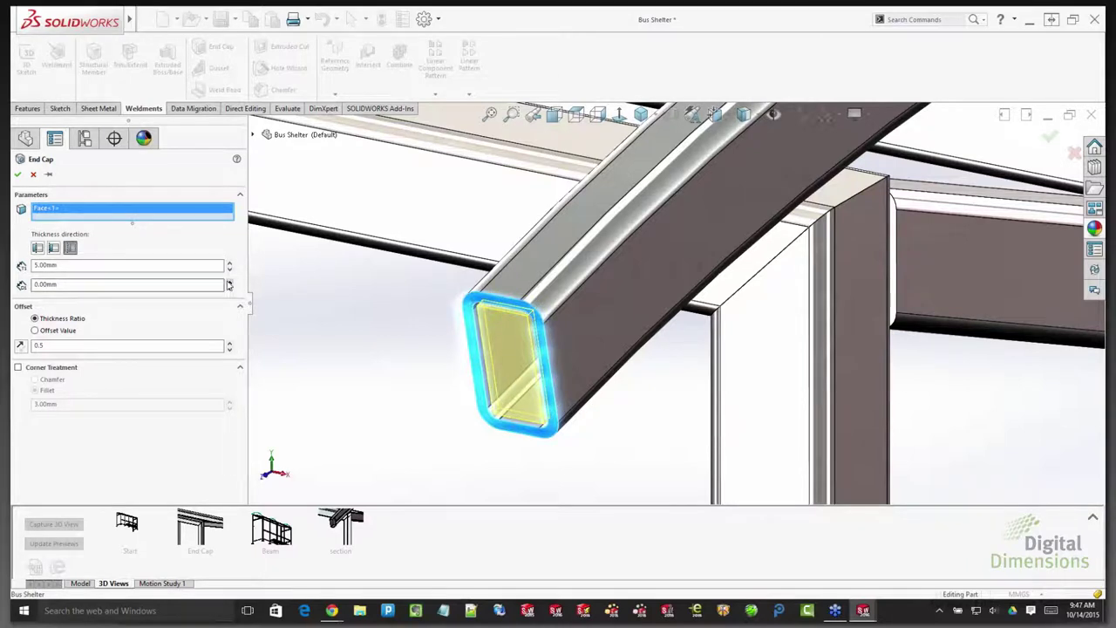
pyautogui.click(229, 282)
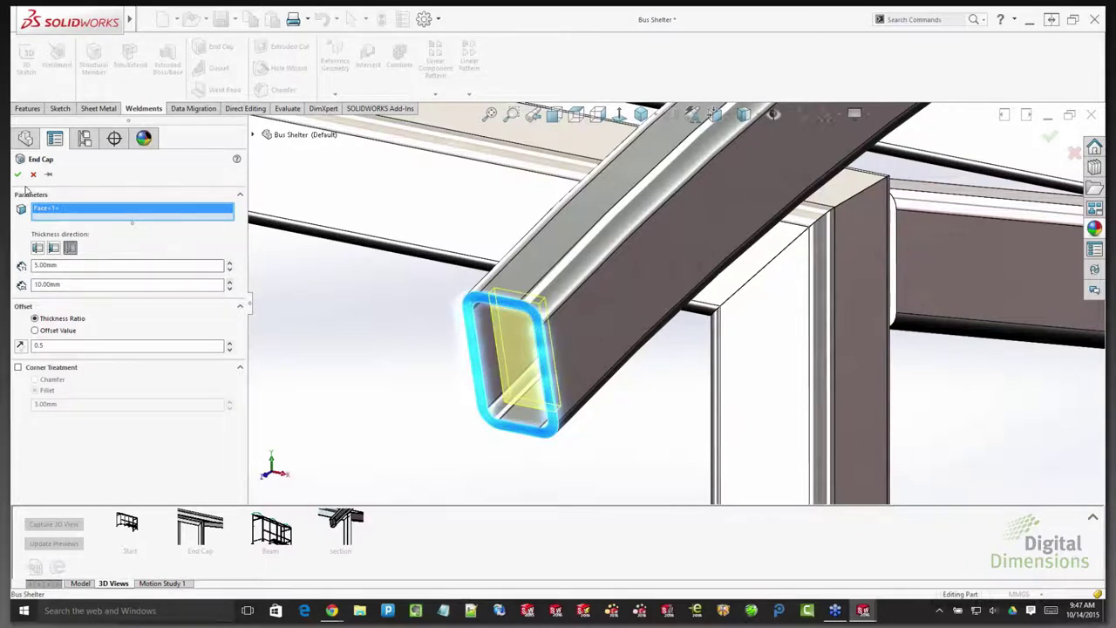
pyautogui.click(18, 174)
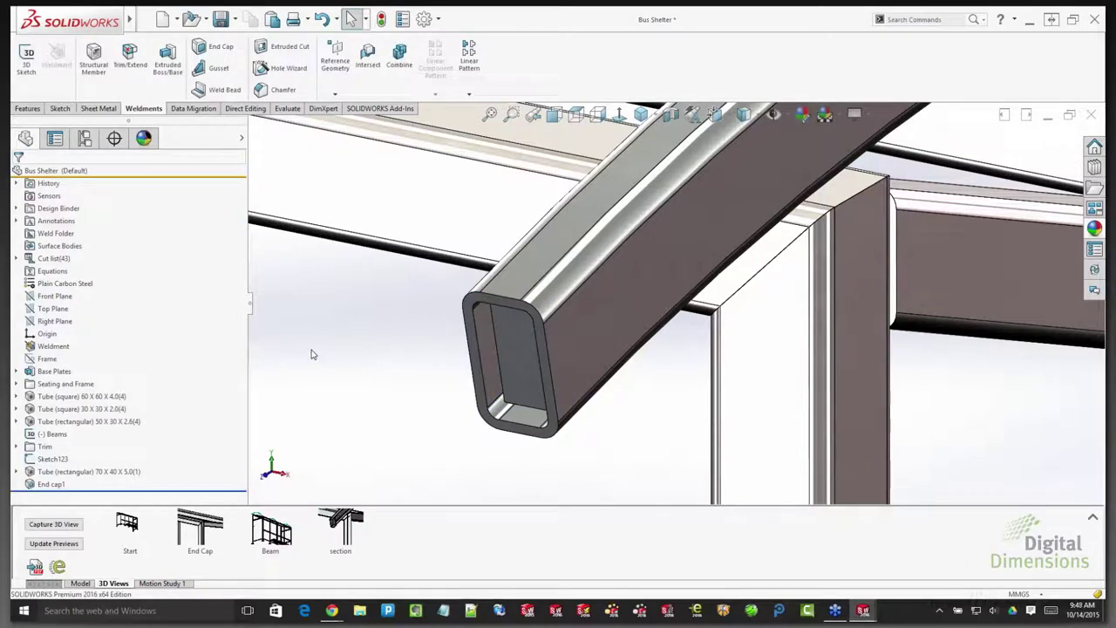
# - Inspect the recessed end cap in the saved section view, then restore the saved End Cap view
pyautogui.click(346, 533)
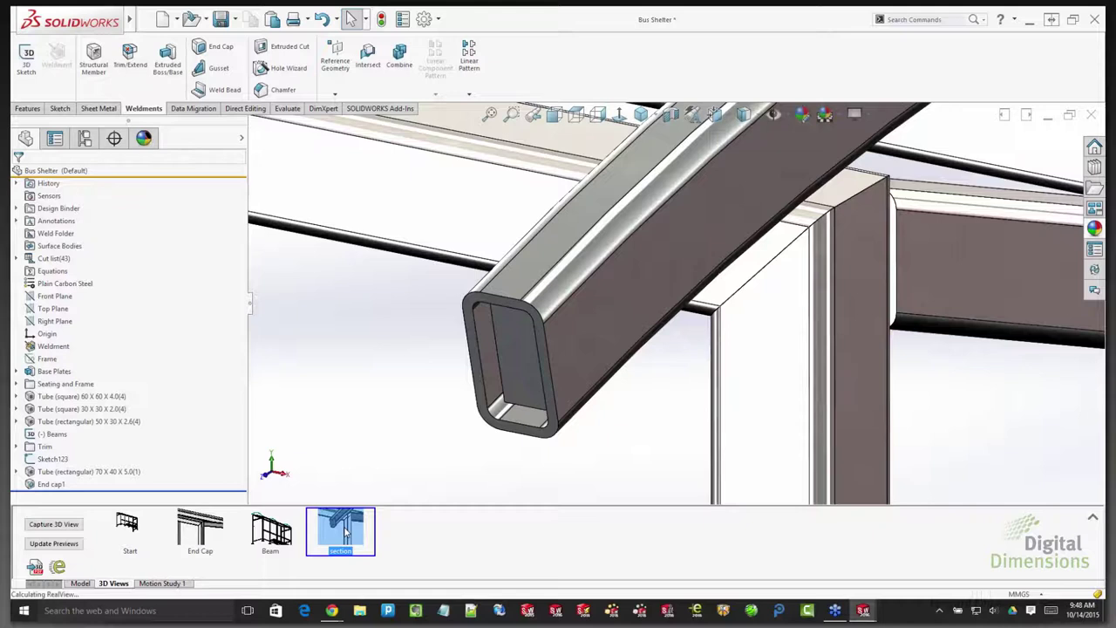
pyautogui.click(512, 357)
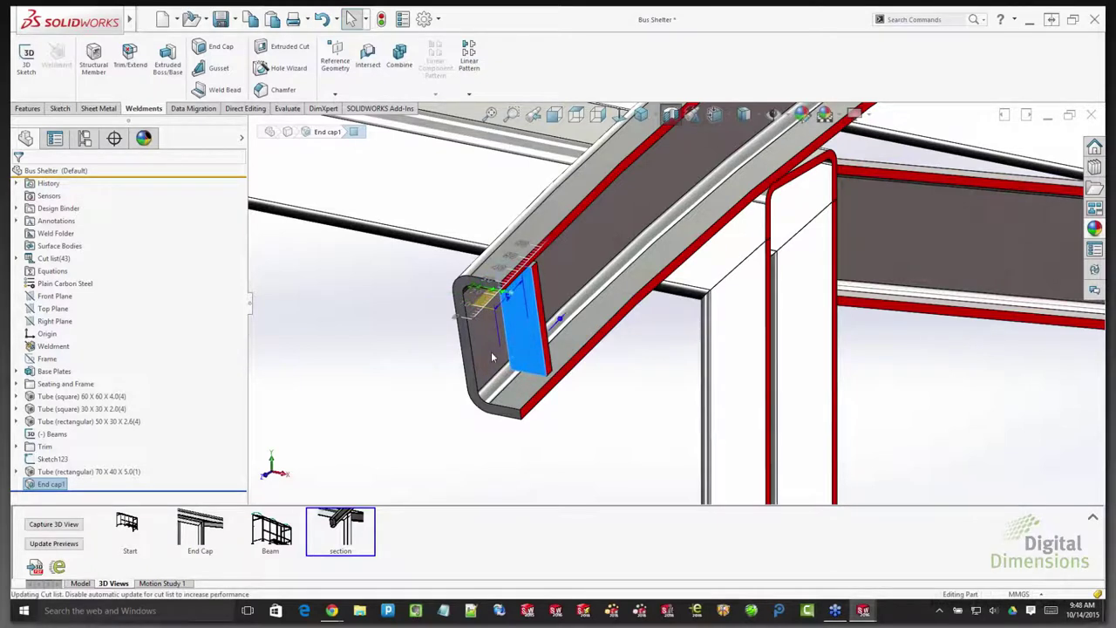
pyautogui.click(386, 370)
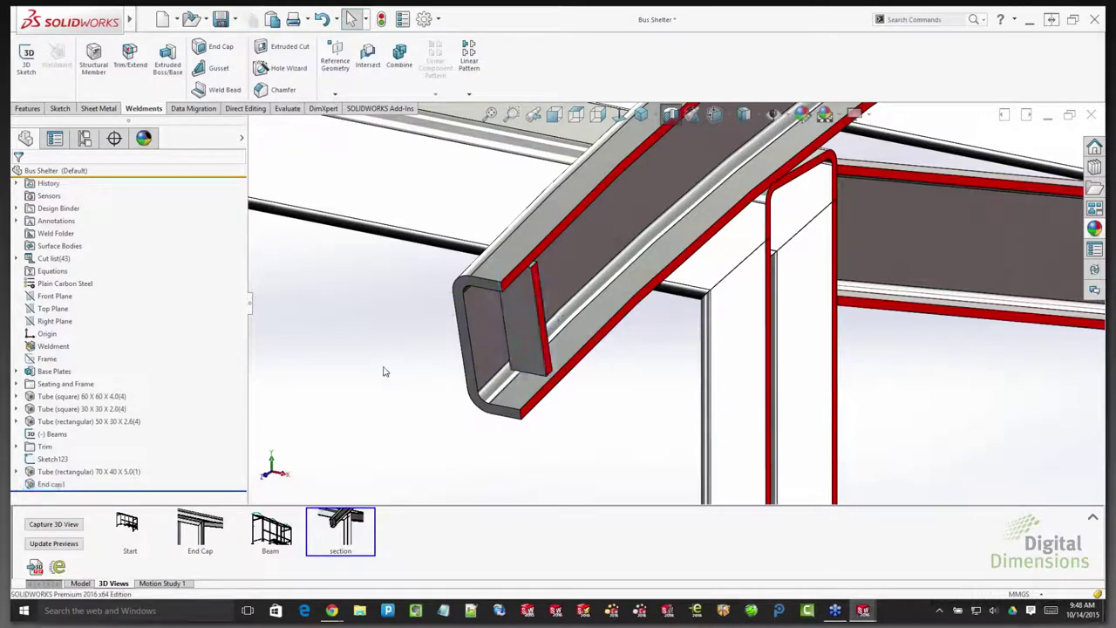
pyautogui.click(186, 541)
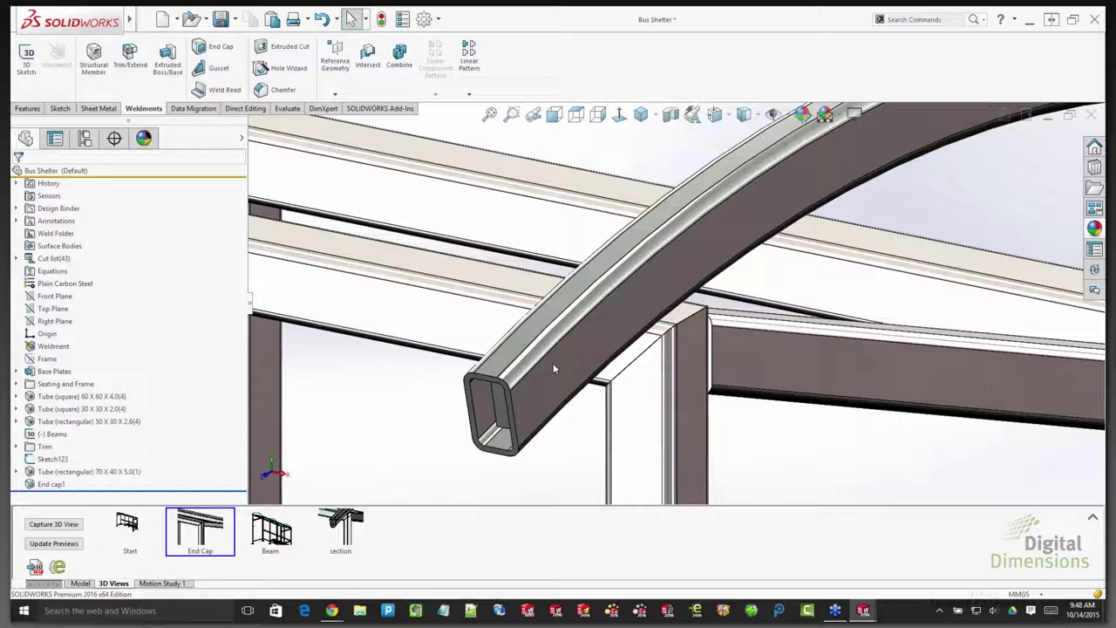
# - Temporarily hide the arc tube and the roof beam behind it to examine the end cap, and show both bodies again
pyautogui.click(557, 363)
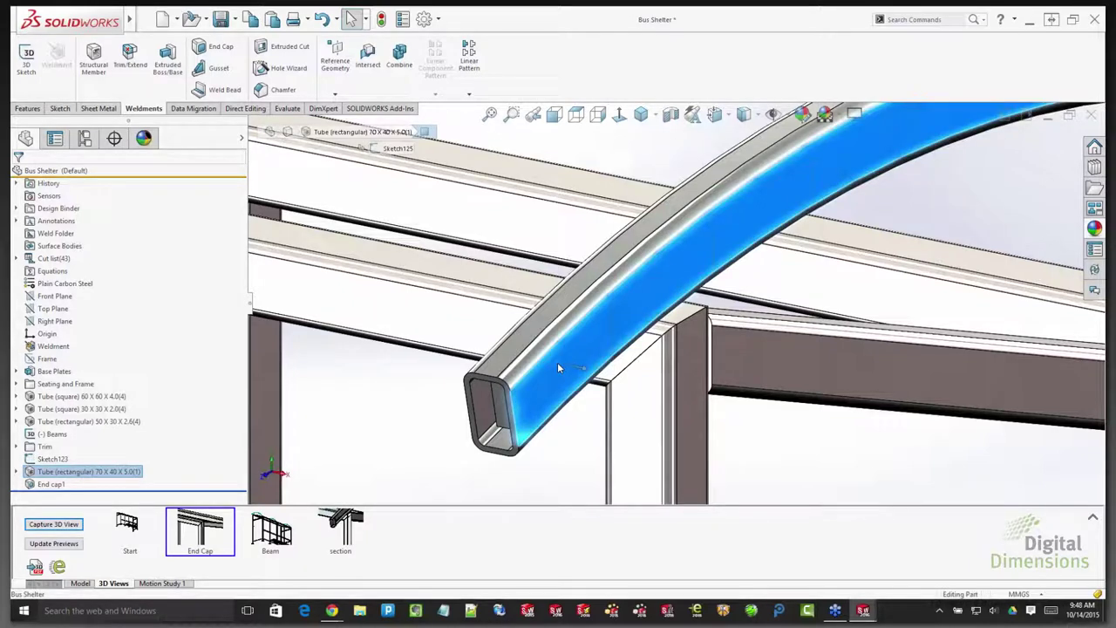
pyautogui.press('Escape')
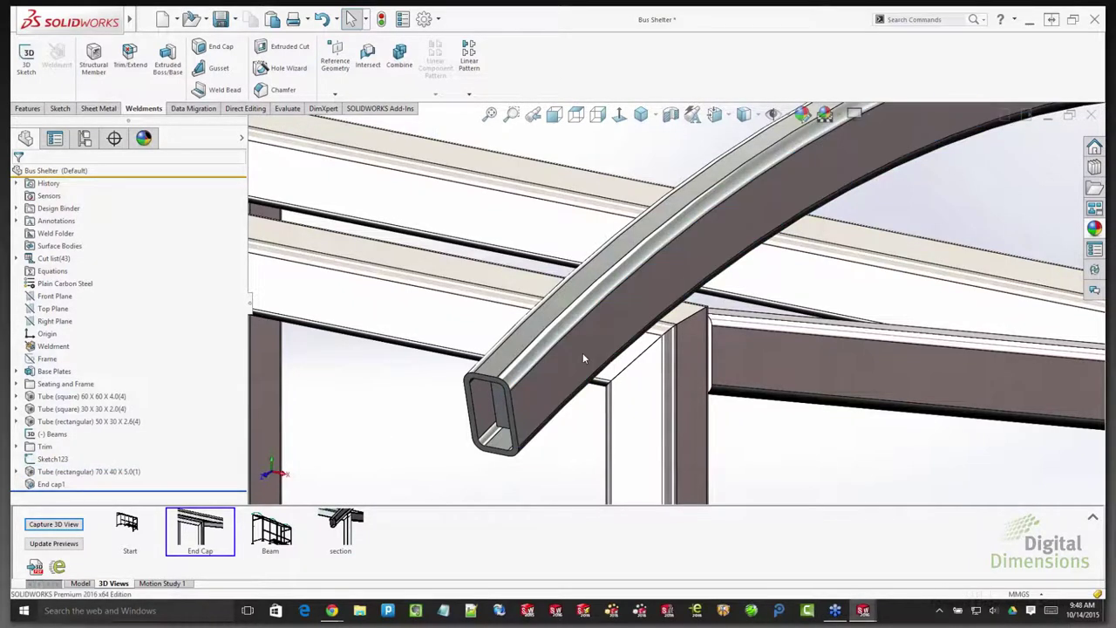
pyautogui.press('Tab')
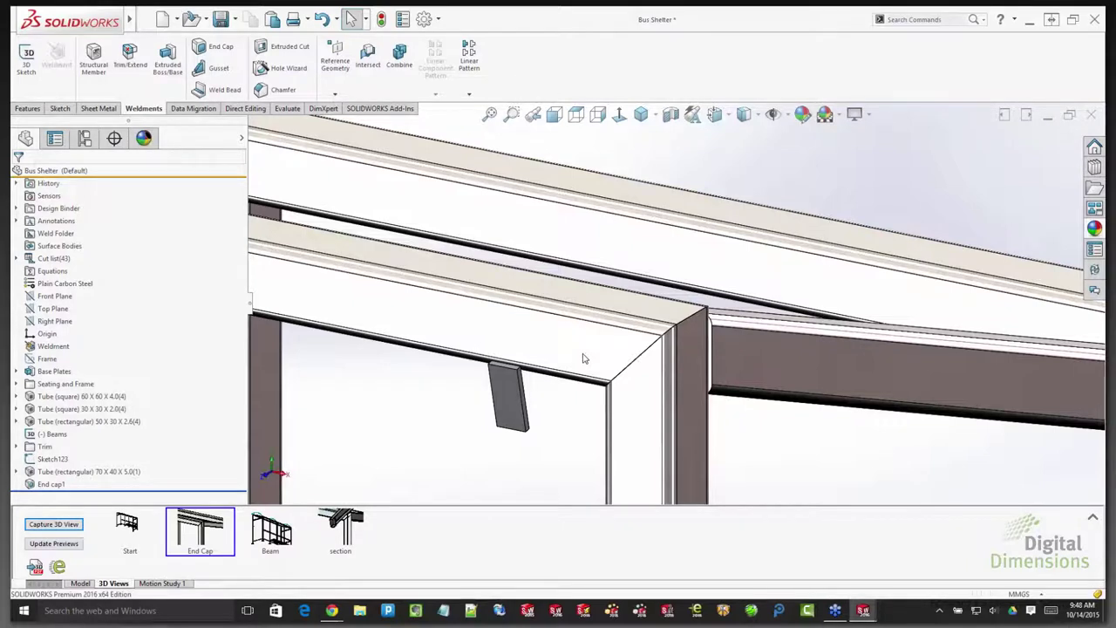
pyautogui.press('Tab')
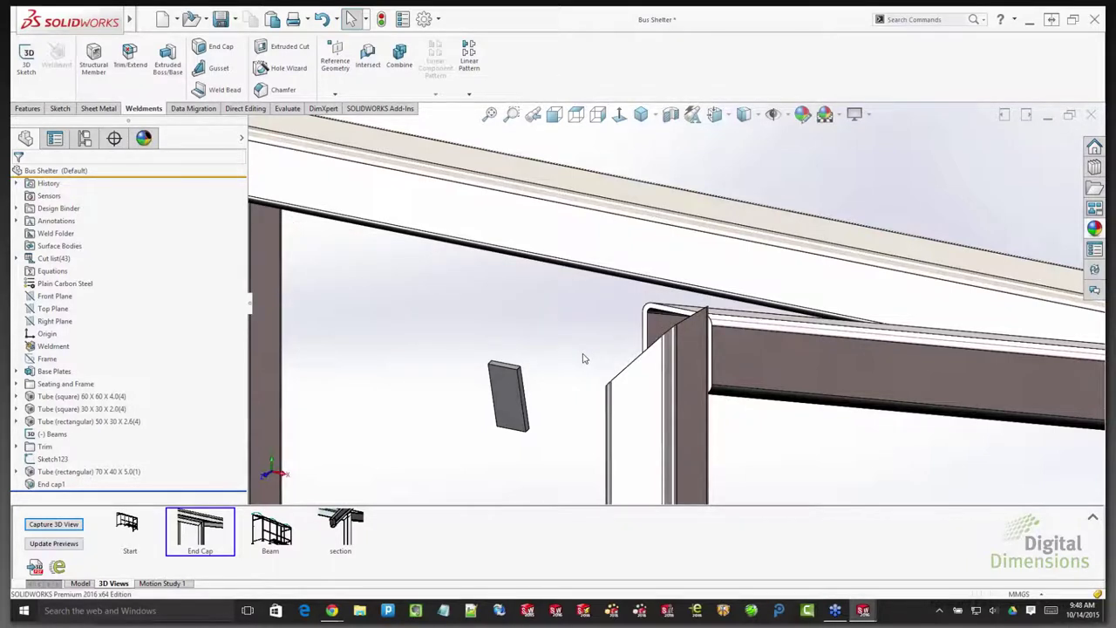
pyautogui.hotkey('shift', 'Tab')
pyautogui.hotkey('shift', 'Tab')
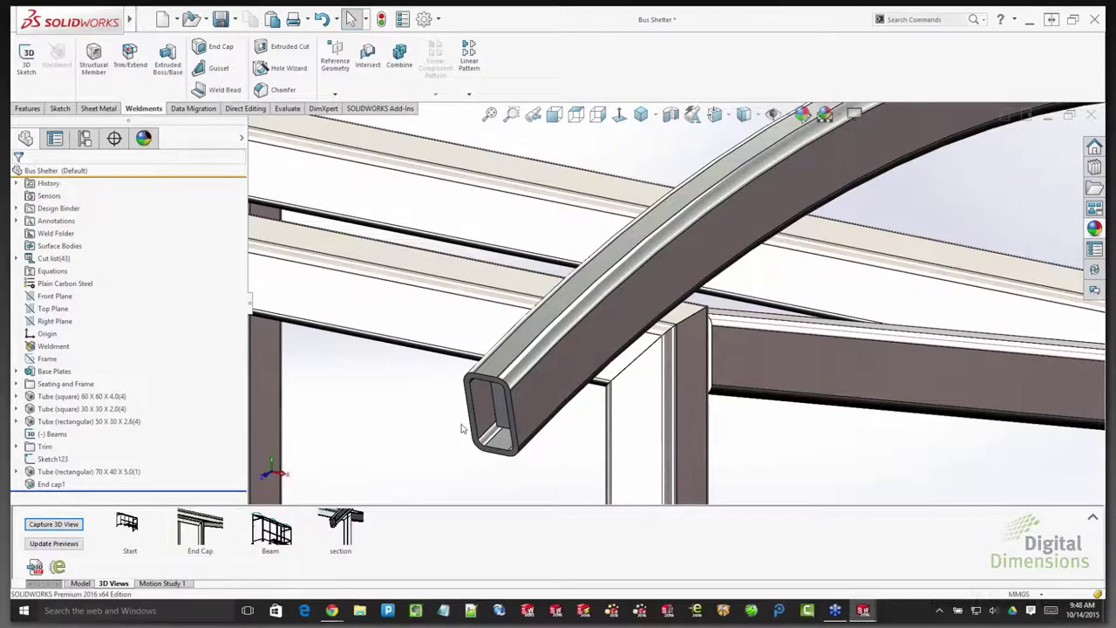
# - Switch to the Deck Boards weldment profile and open its material configuration table to review the material of each configuration
pyautogui.scroll(3, 462, 428)
pyautogui.scroll(4, 624, 439)
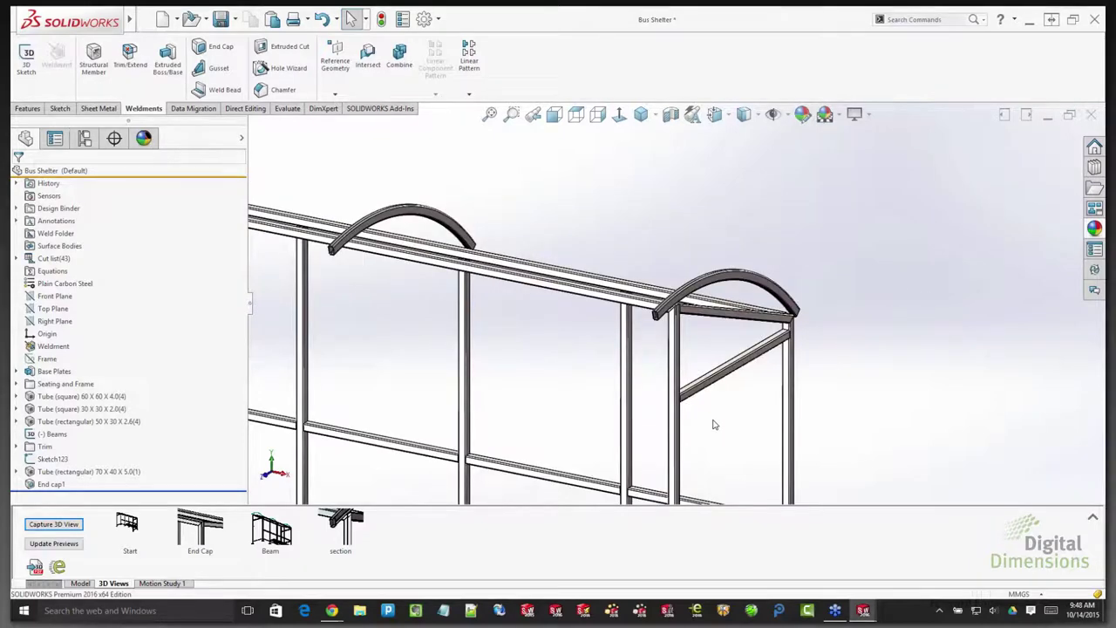
pyautogui.hotkey('ctrl', 'Tab')
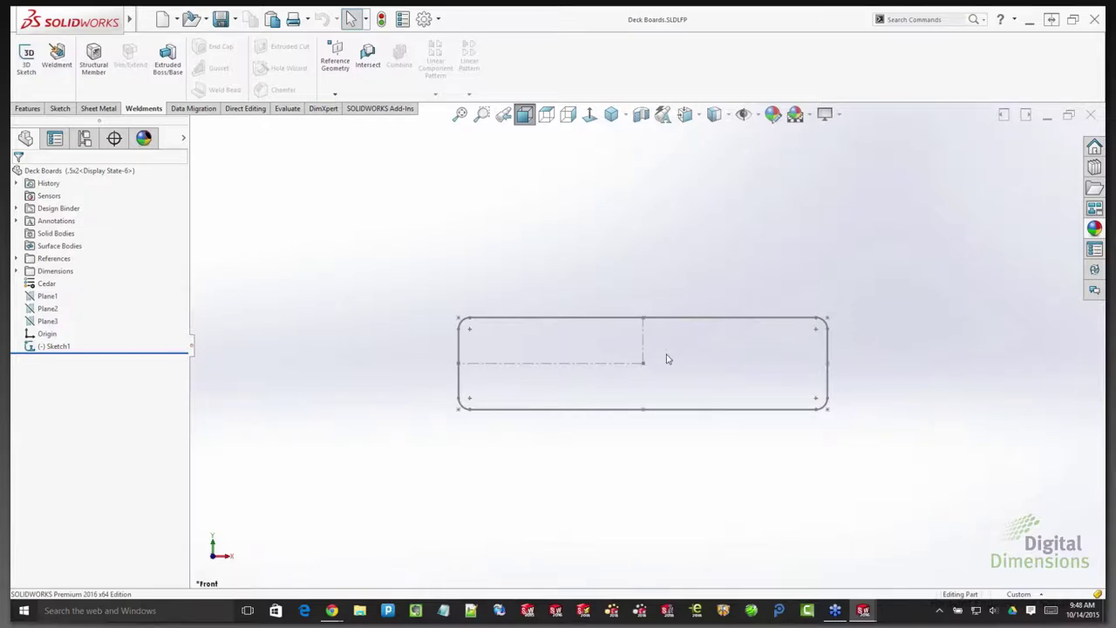
pyautogui.scroll(-1, 667, 359)
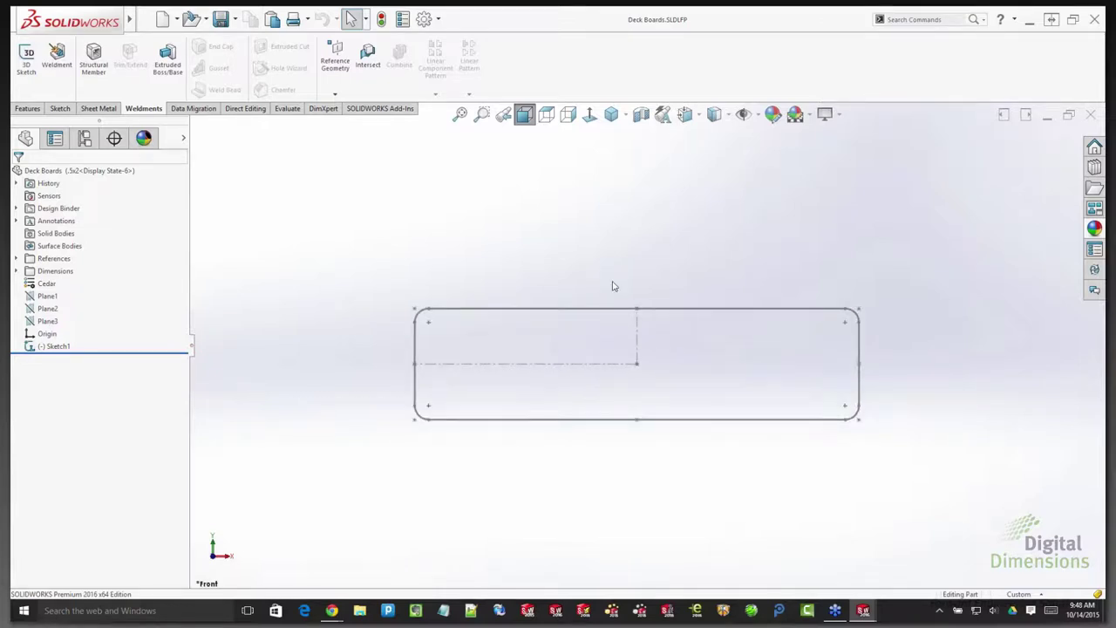
pyautogui.rightClick(30, 286)
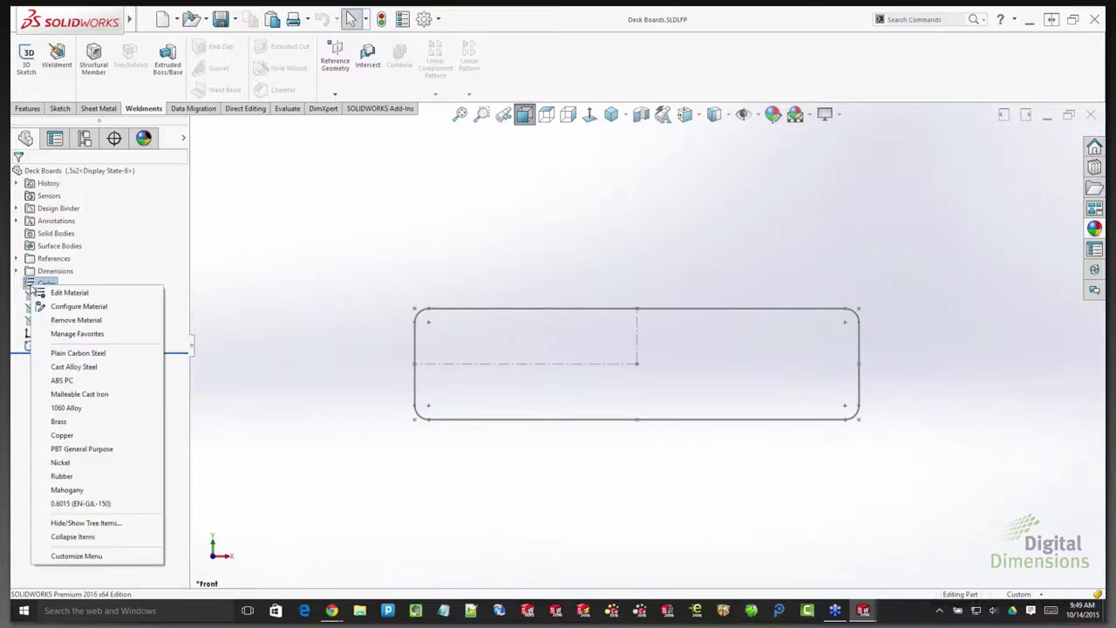
pyautogui.click(80, 307)
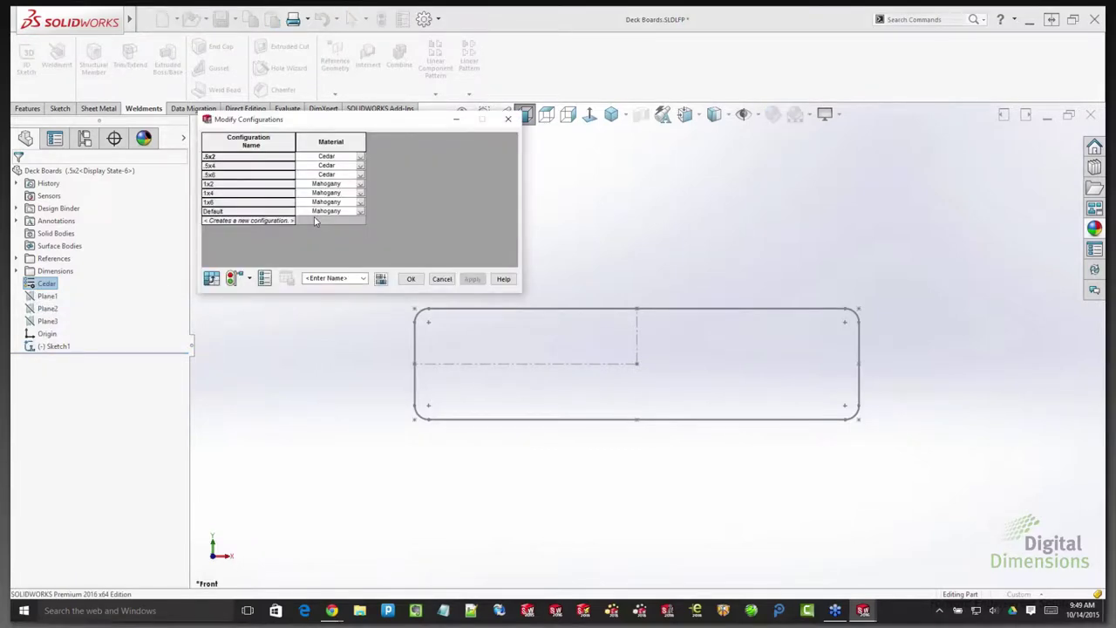
# - Close the material configuration table and close the Deck Boards profile without saving, returning to the Bus Shelter part
pyautogui.click(508, 118)
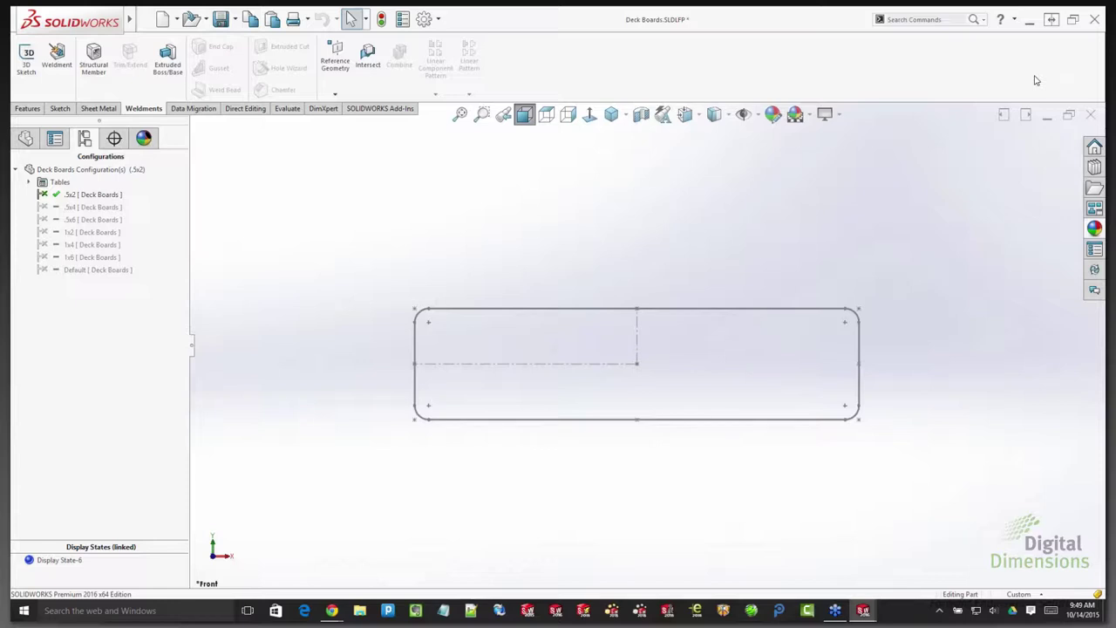
pyautogui.click(1092, 116)
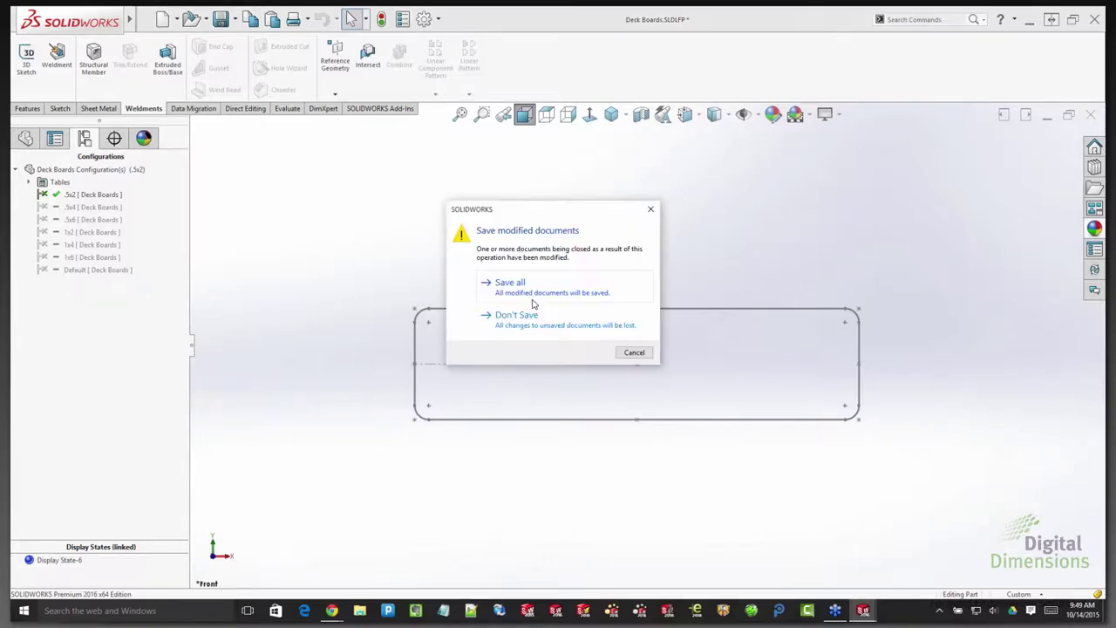
pyautogui.click(526, 324)
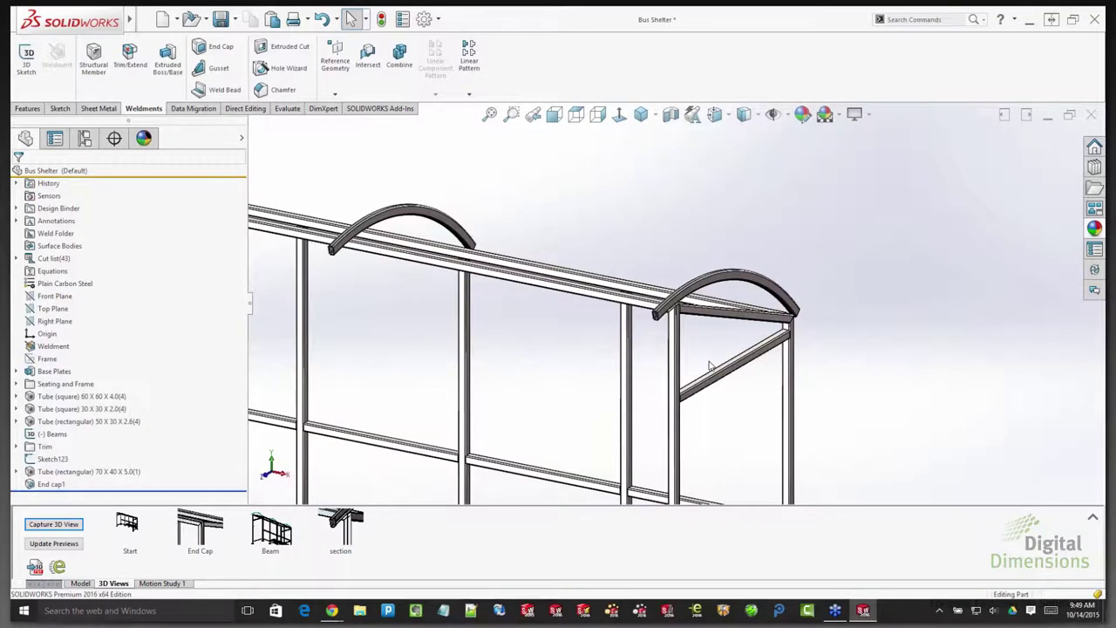
# - Turn on sketch display to show the line of Sketch123 between the two triangular seat brackets
pyautogui.scroll(-3, 728, 362)
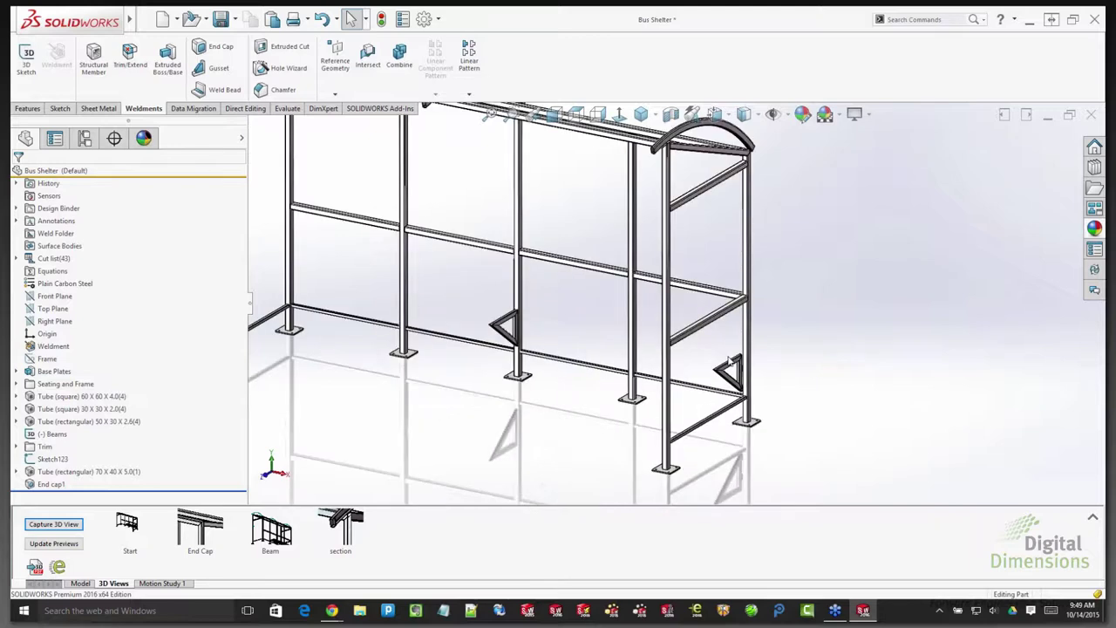
pyautogui.scroll(-2, 728, 362)
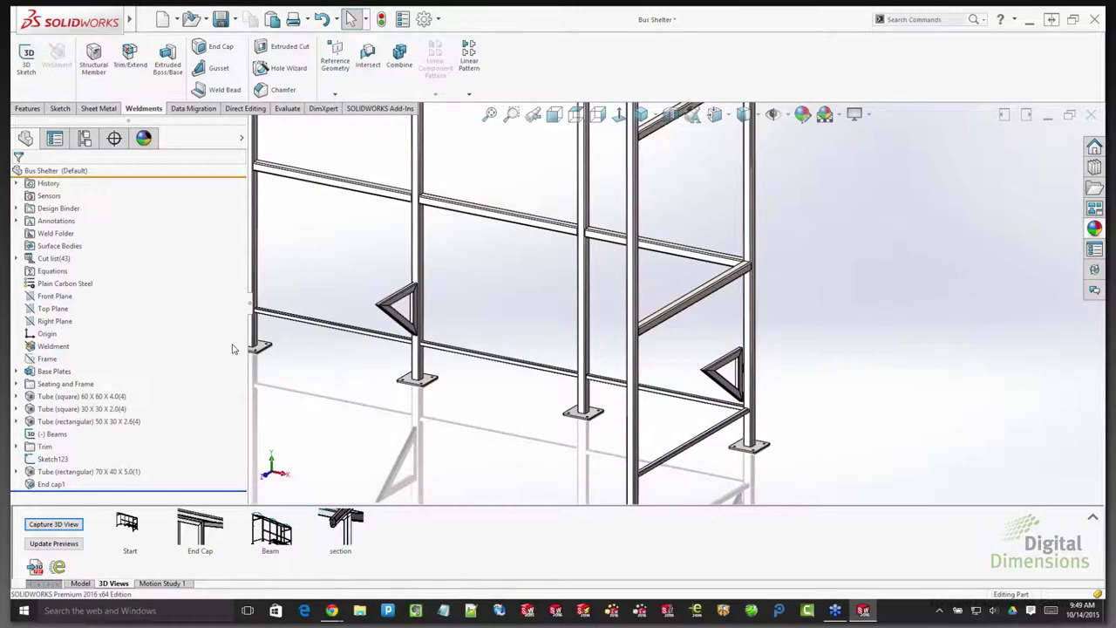
pyautogui.click(37, 460)
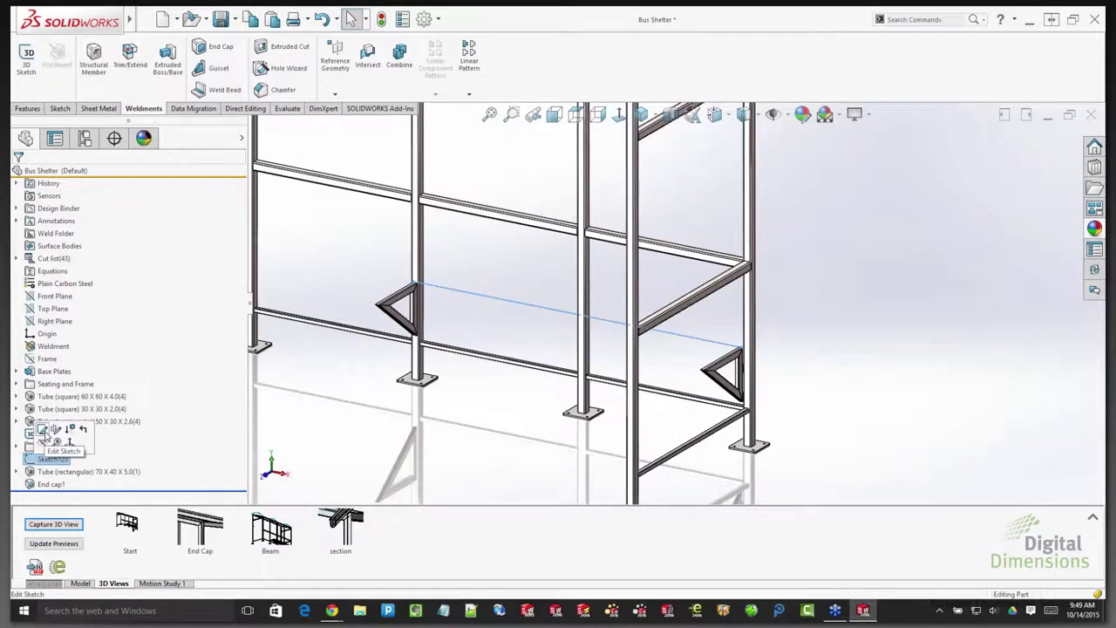
pyautogui.click(791, 174)
pyautogui.click(782, 114)
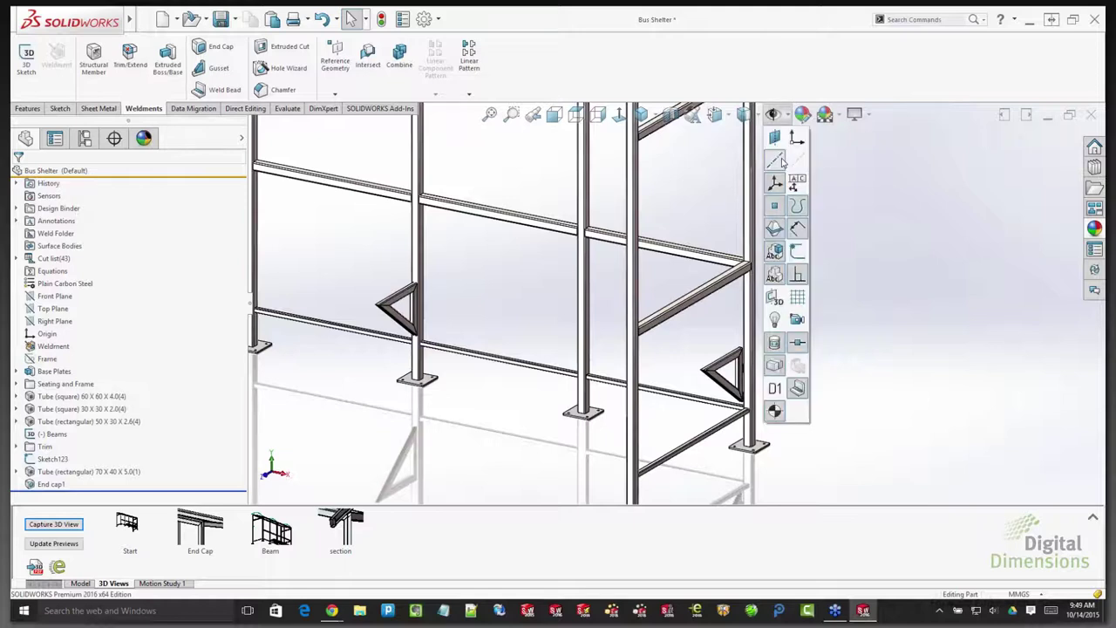
pyautogui.click(797, 253)
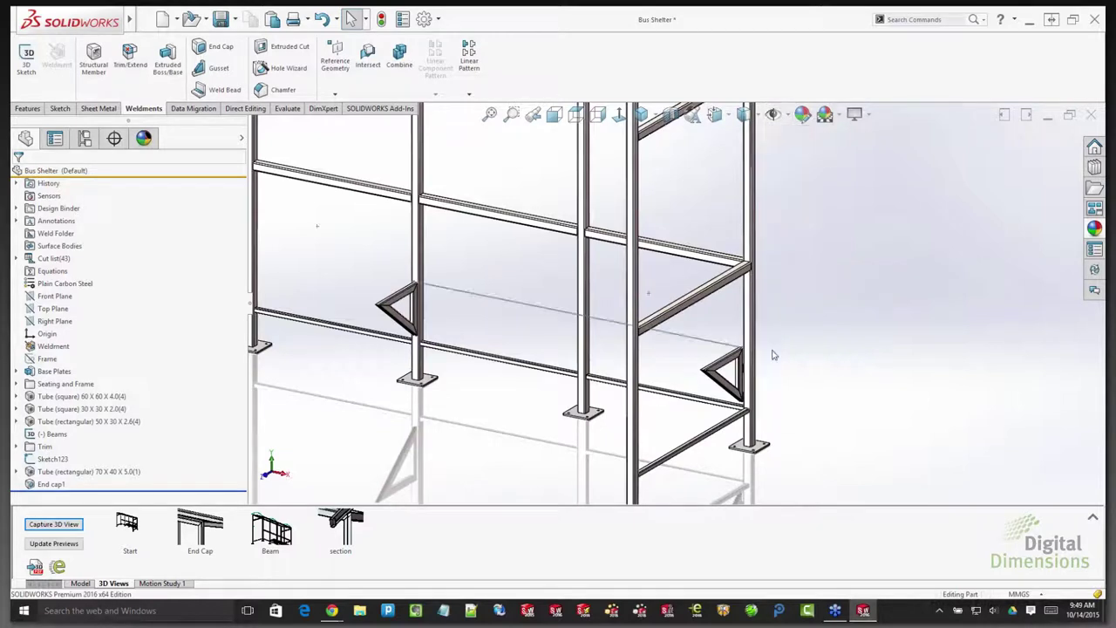
# - Set up a structural member with standard Wood, type Deck Boards - Configured, size 1x4, transferring the material from the profile
pyautogui.scroll(-2, 772, 355)
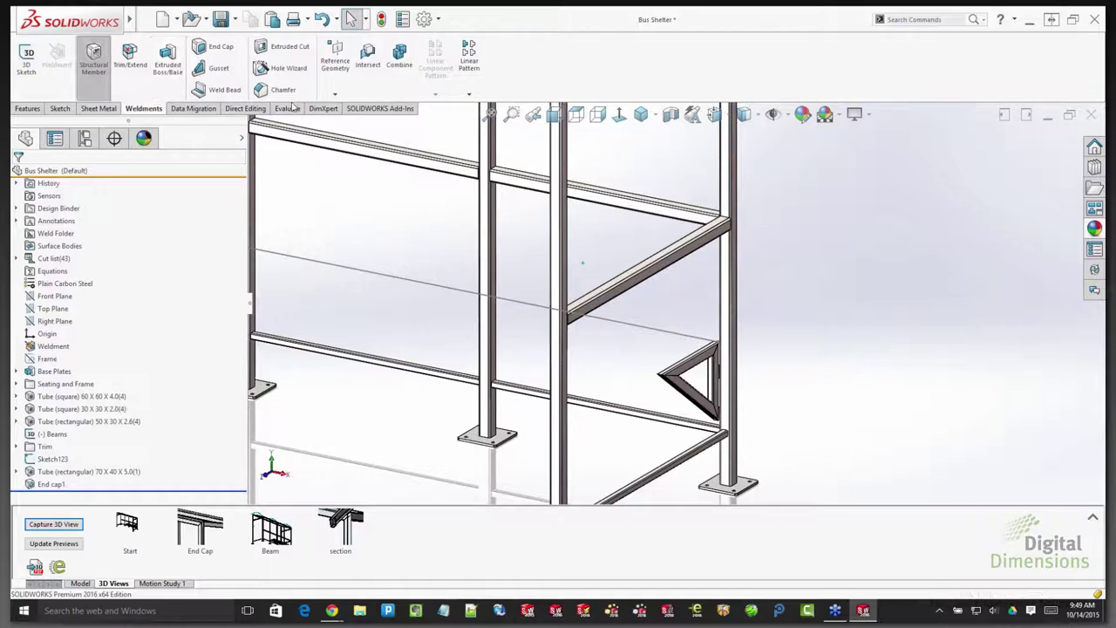
pyautogui.click(93, 57)
pyautogui.click(161, 249)
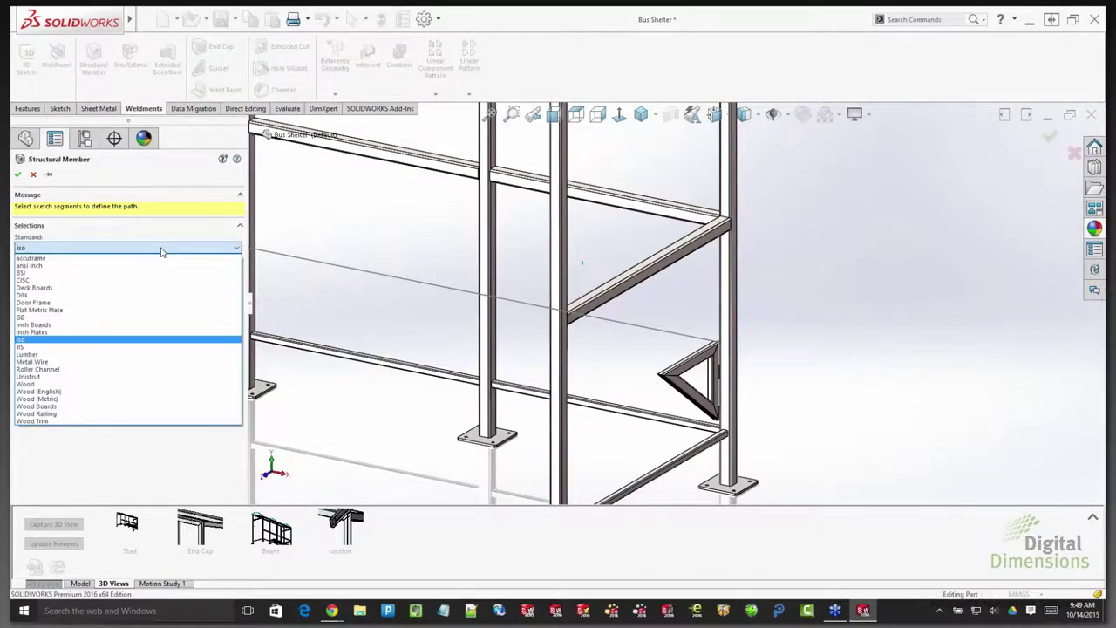
pyautogui.click(43, 383)
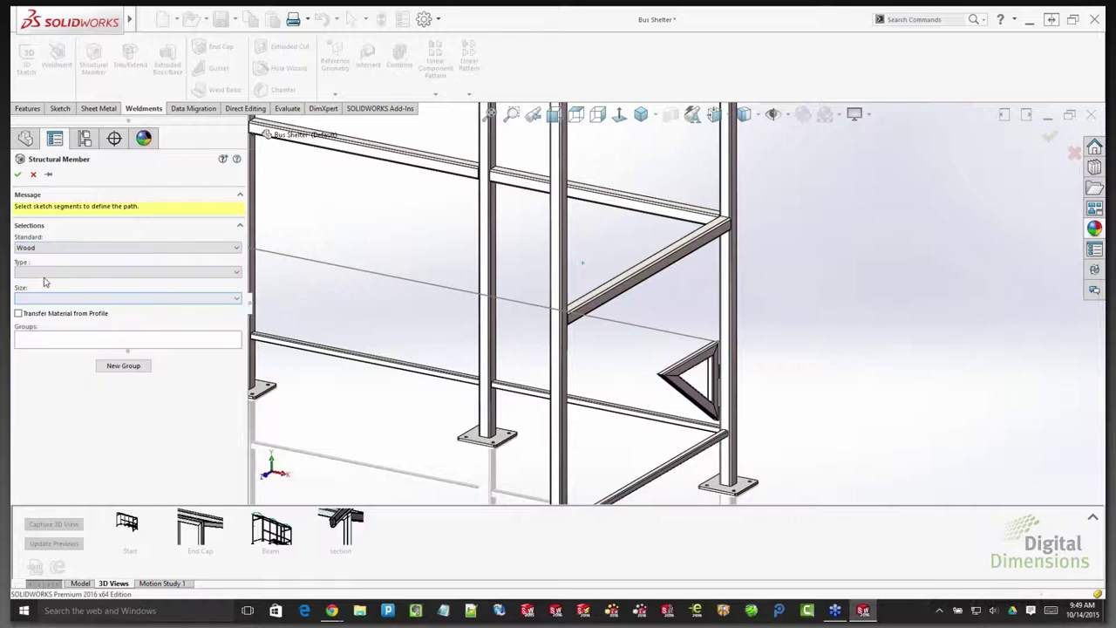
pyautogui.click(46, 273)
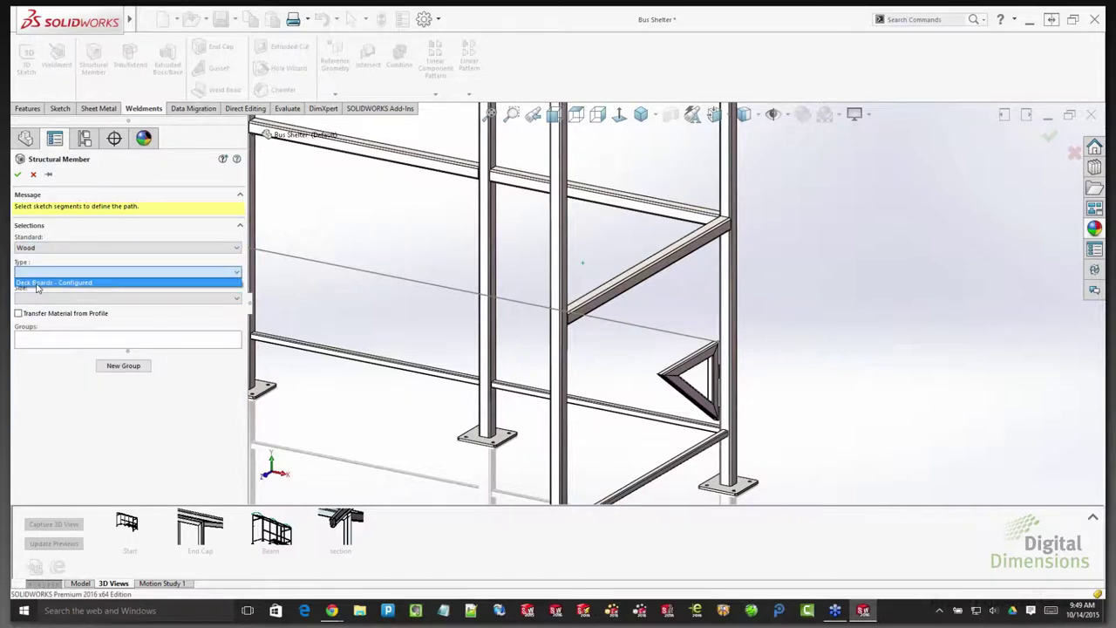
pyautogui.click(37, 283)
pyautogui.click(46, 299)
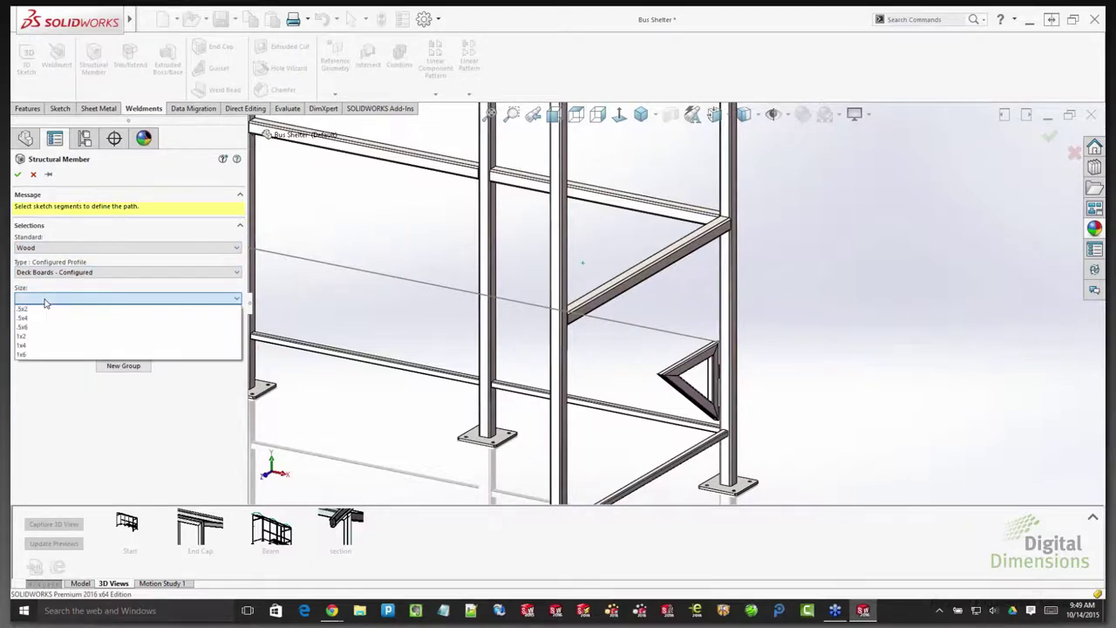
pyautogui.click(26, 345)
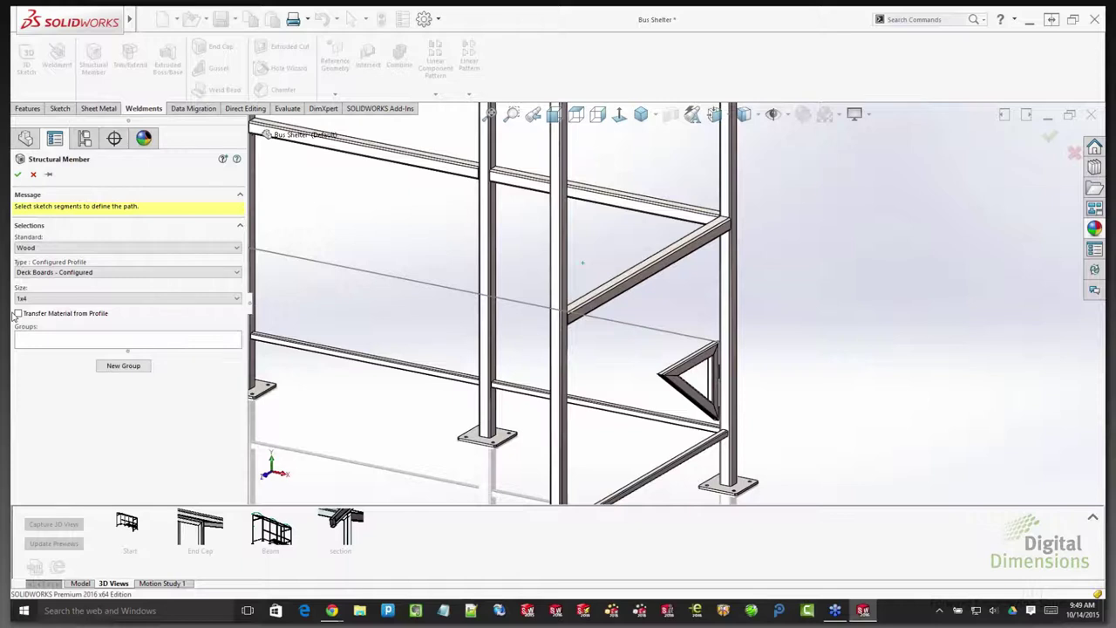
pyautogui.click(18, 314)
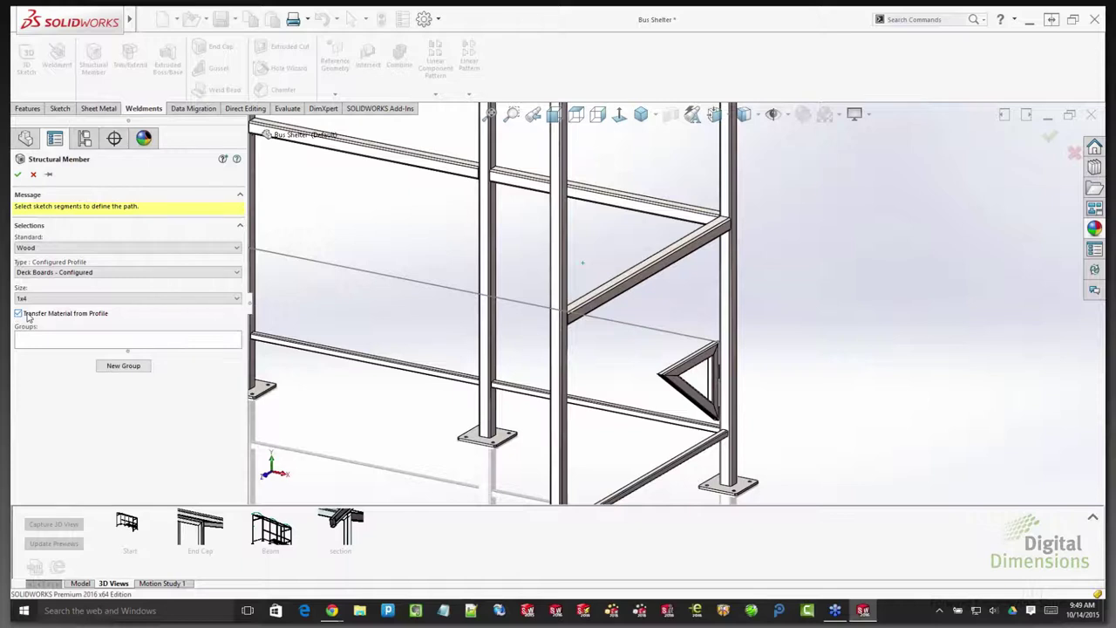
# - Create the deck board along the Sketch123 line, locating the profile by its lower rear corner so it rests on the seat brackets
pyautogui.click(655, 330)
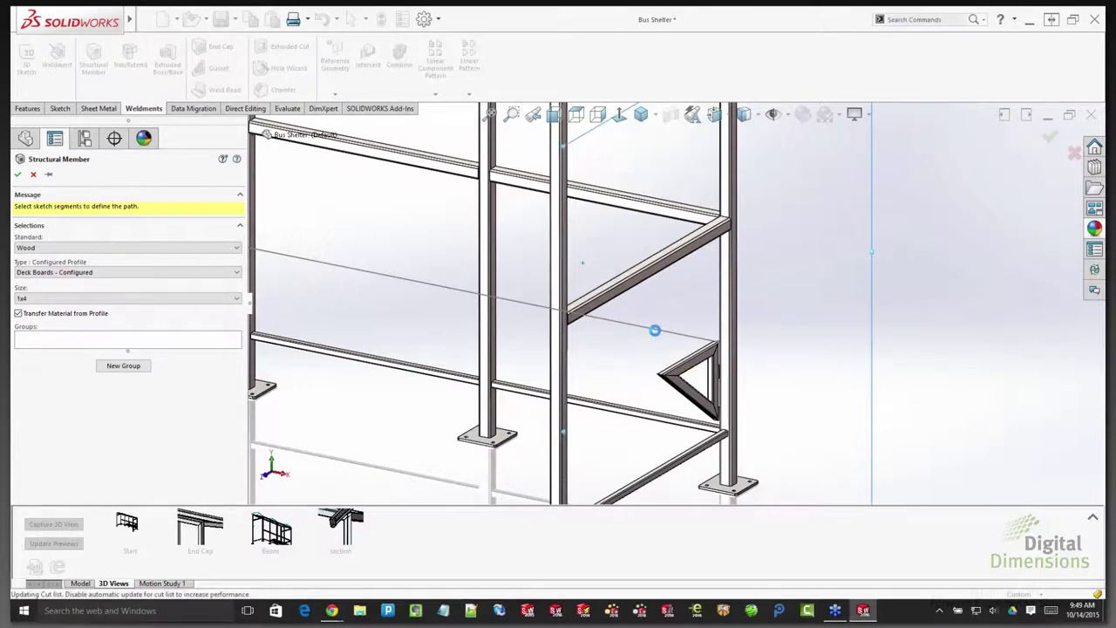
pyautogui.click(656, 332)
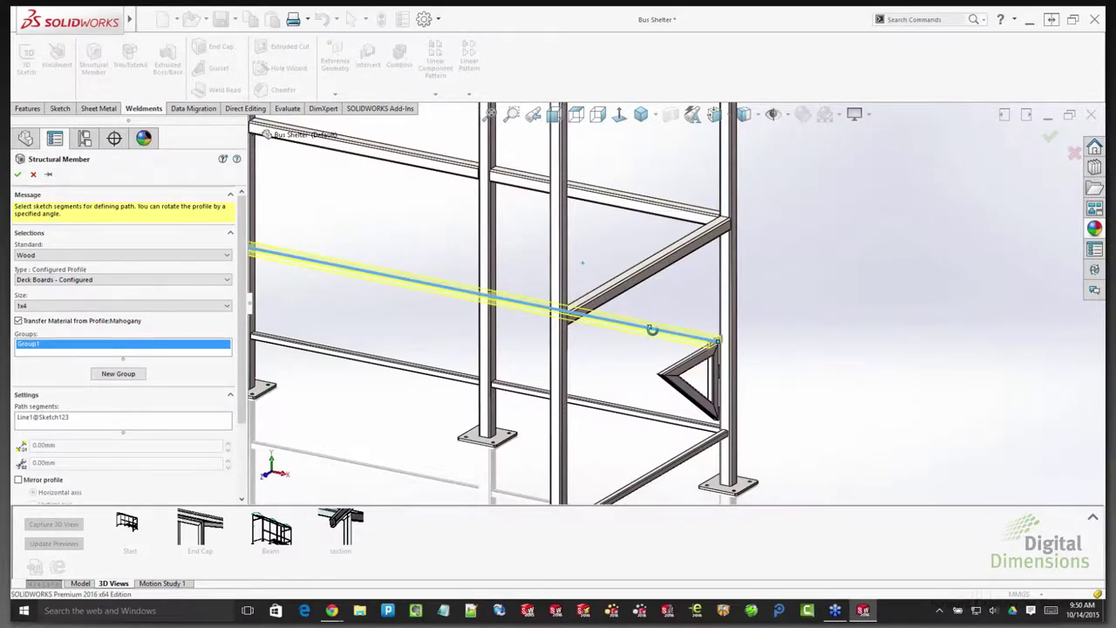
pyautogui.moveTo(653, 330); pyautogui.dragTo(631, 317, button='middle')
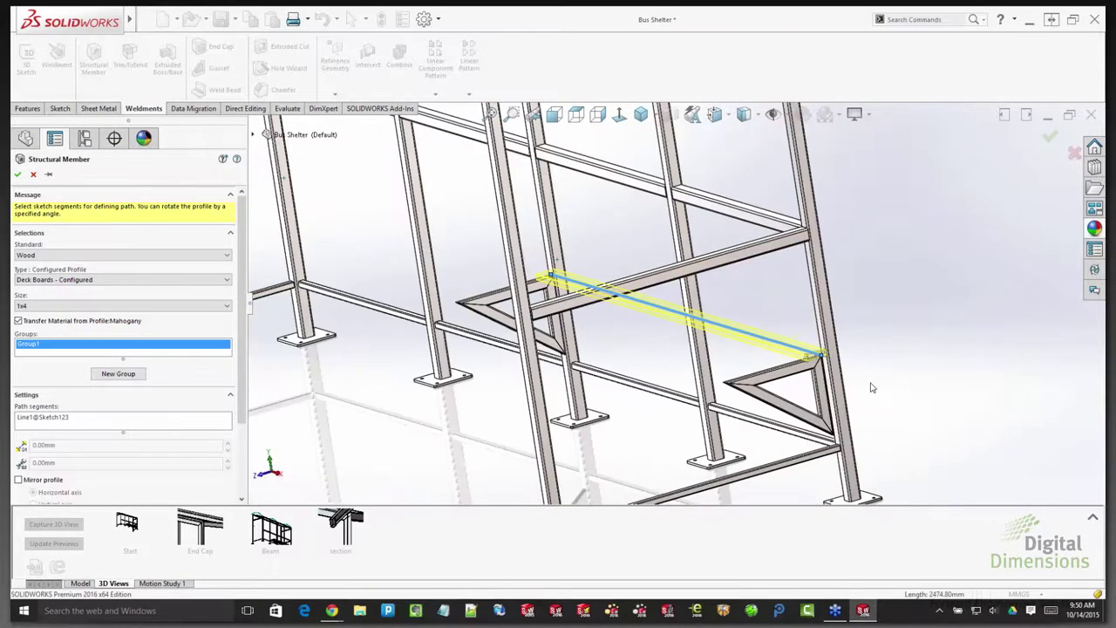
pyautogui.scroll(-4, 871, 387)
pyautogui.scroll(-2, 846, 407)
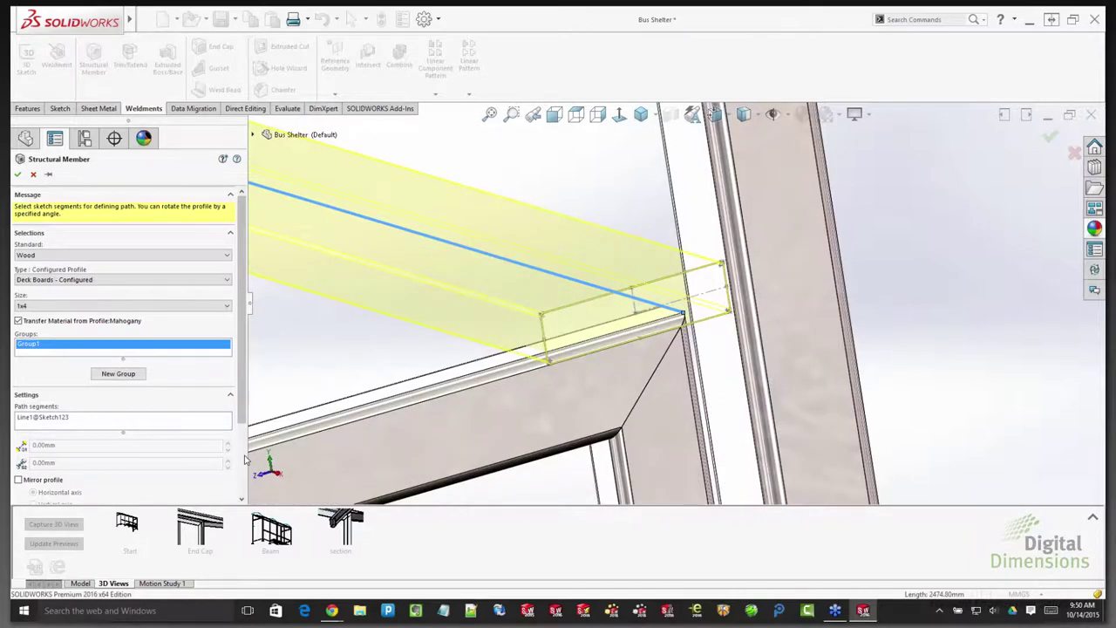
pyautogui.scroll(-2, 122, 393)
pyautogui.scroll(-1, 461, 404)
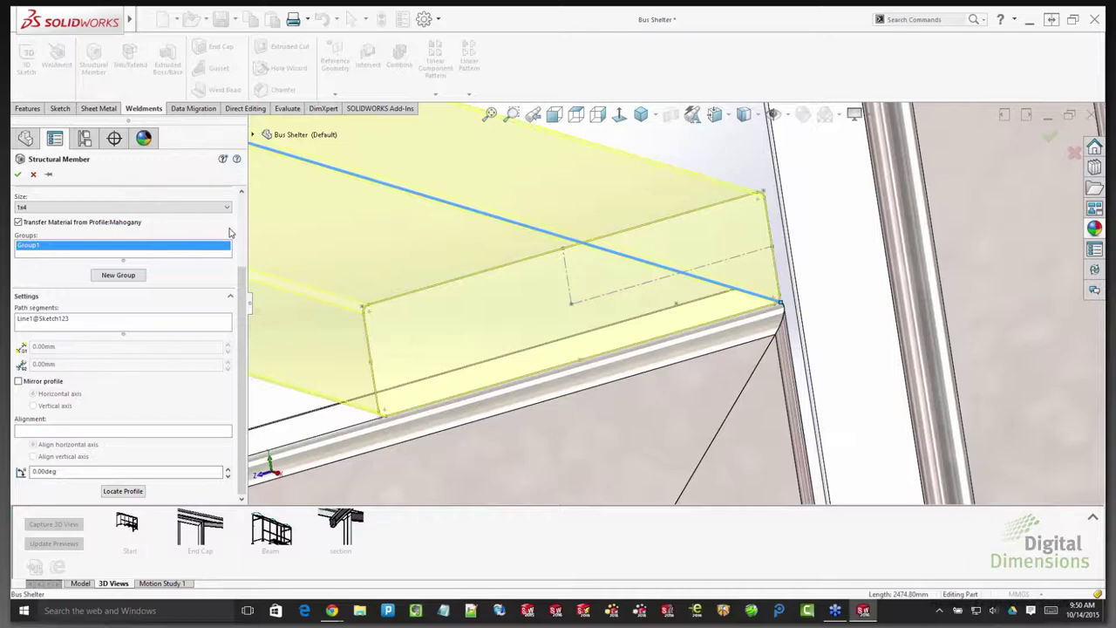
pyautogui.scroll(2, 394, 244)
pyautogui.scroll(1, 474, 211)
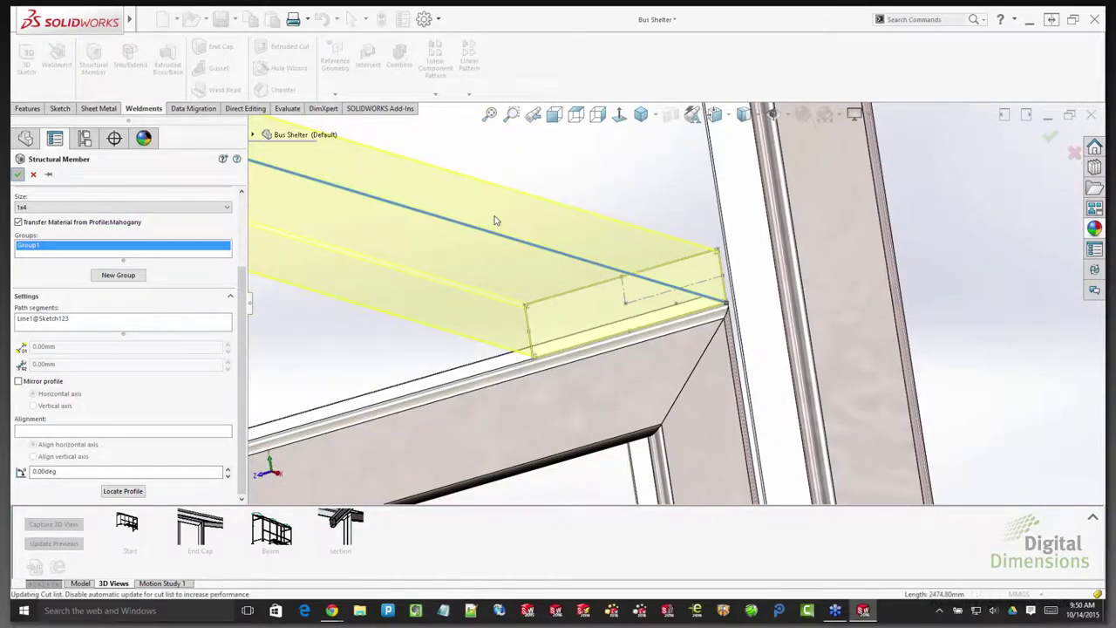
pyautogui.press('Return')
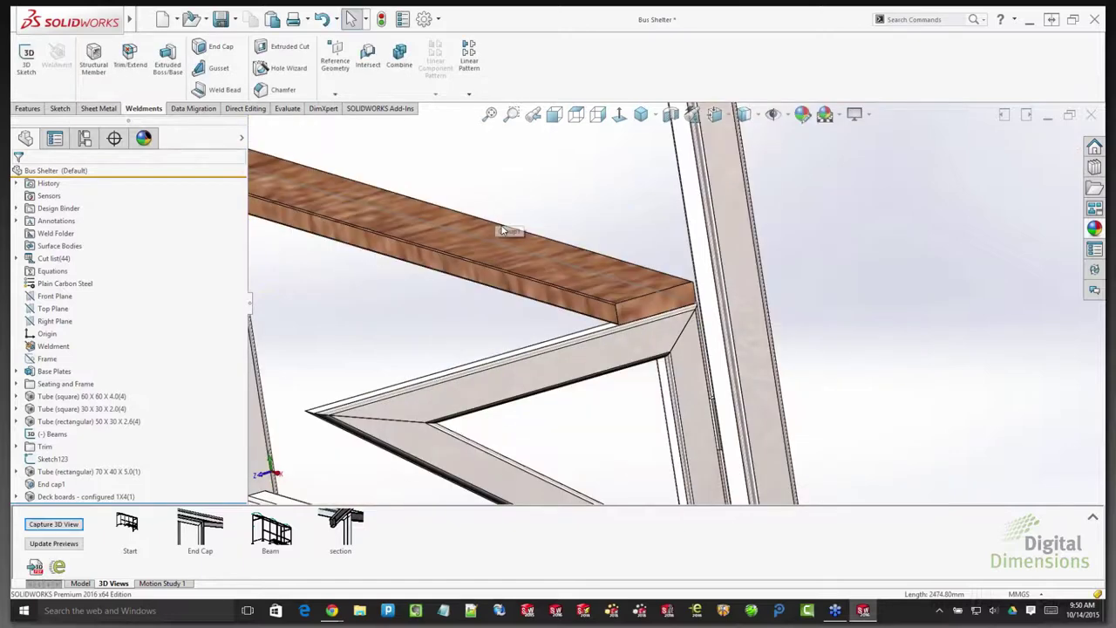
# - Set up a linear pattern of the deck board body along the upper edge of the triangular seat bracket
pyautogui.moveTo(503, 230); pyautogui.dragTo(554, 282, button='middle')
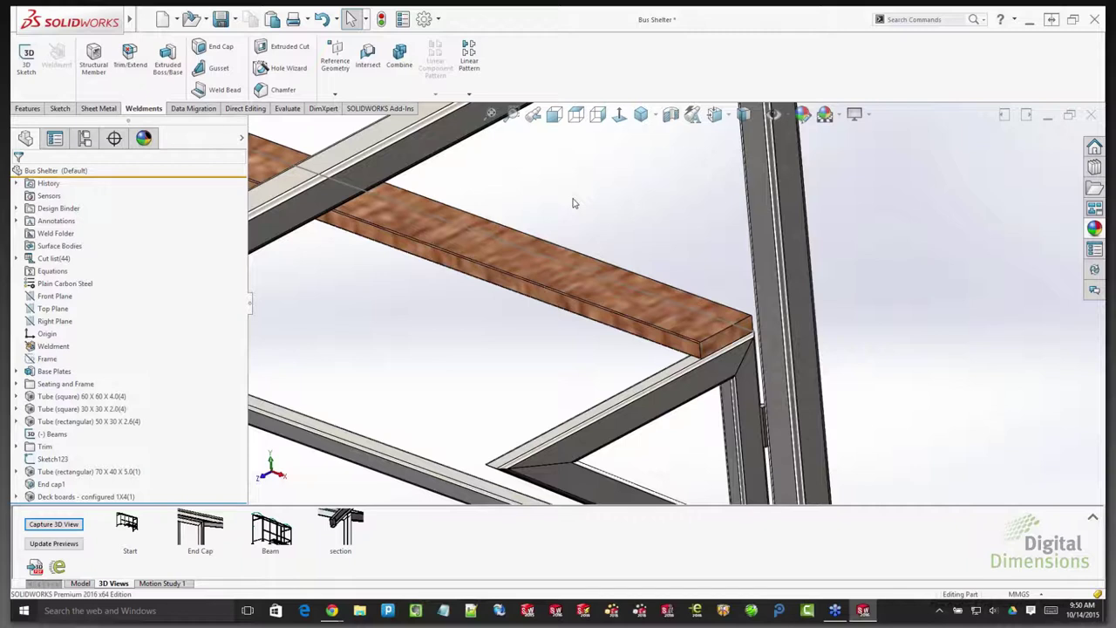
pyautogui.click(469, 57)
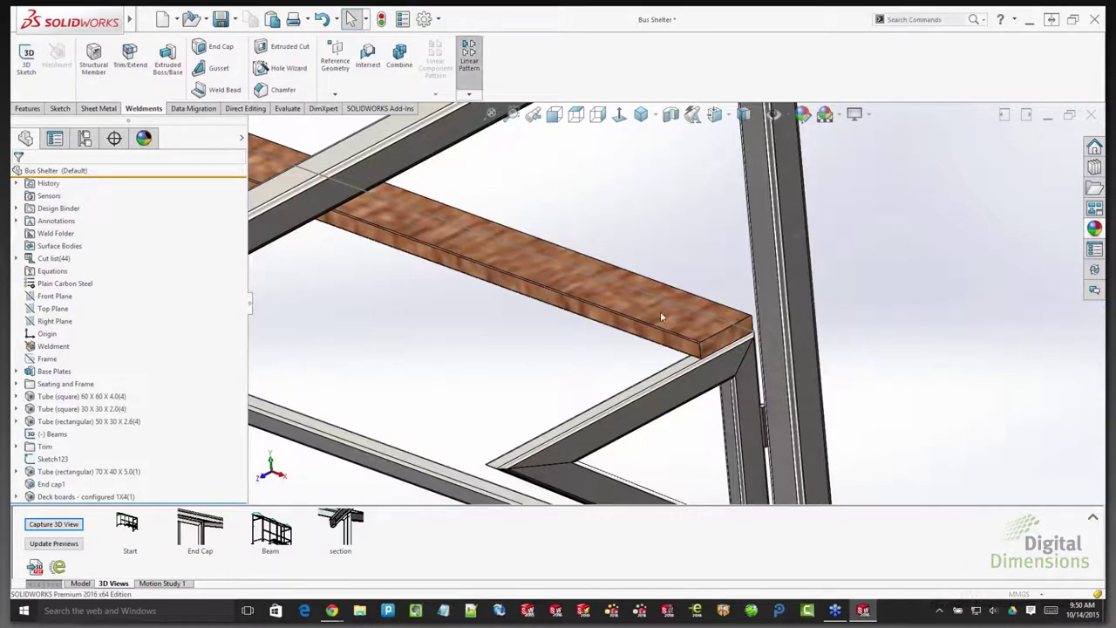
pyautogui.click(668, 387)
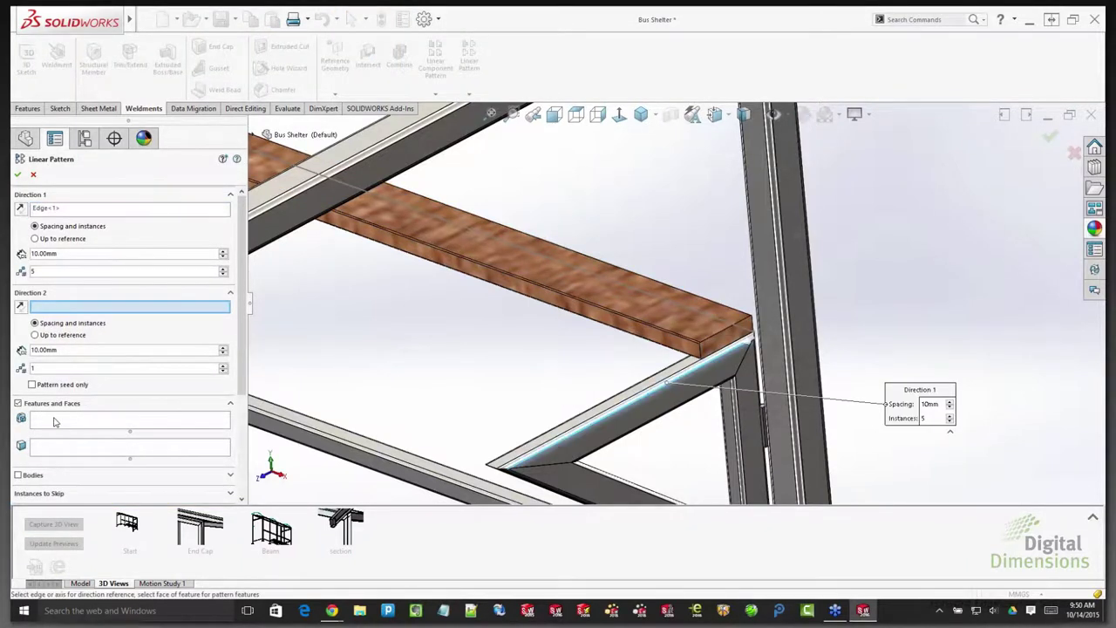
pyautogui.click(33, 474)
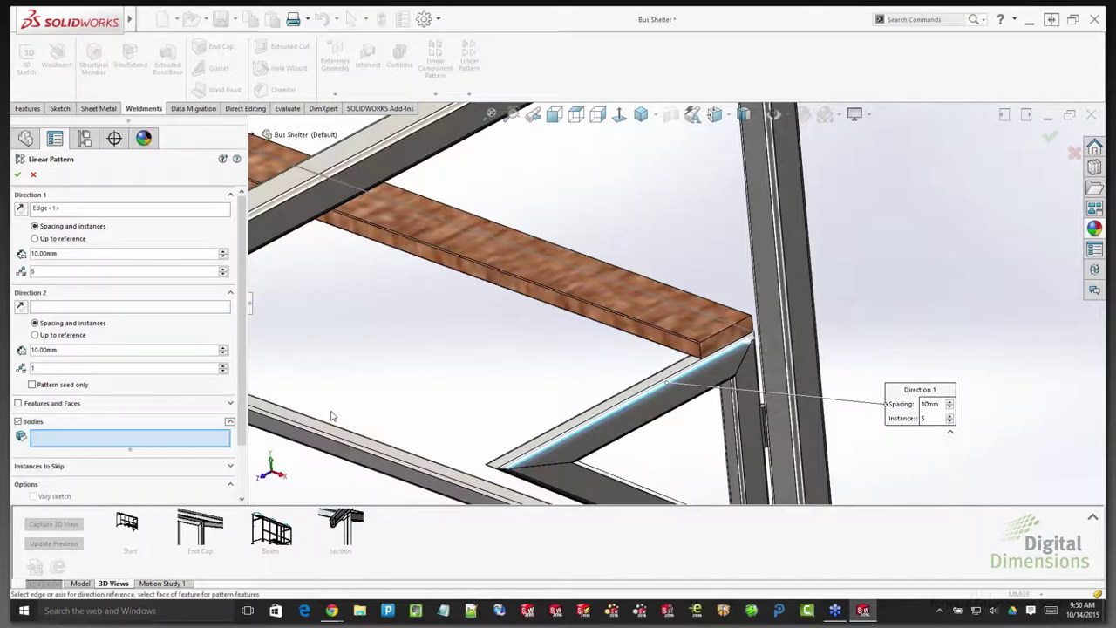
pyautogui.click(608, 275)
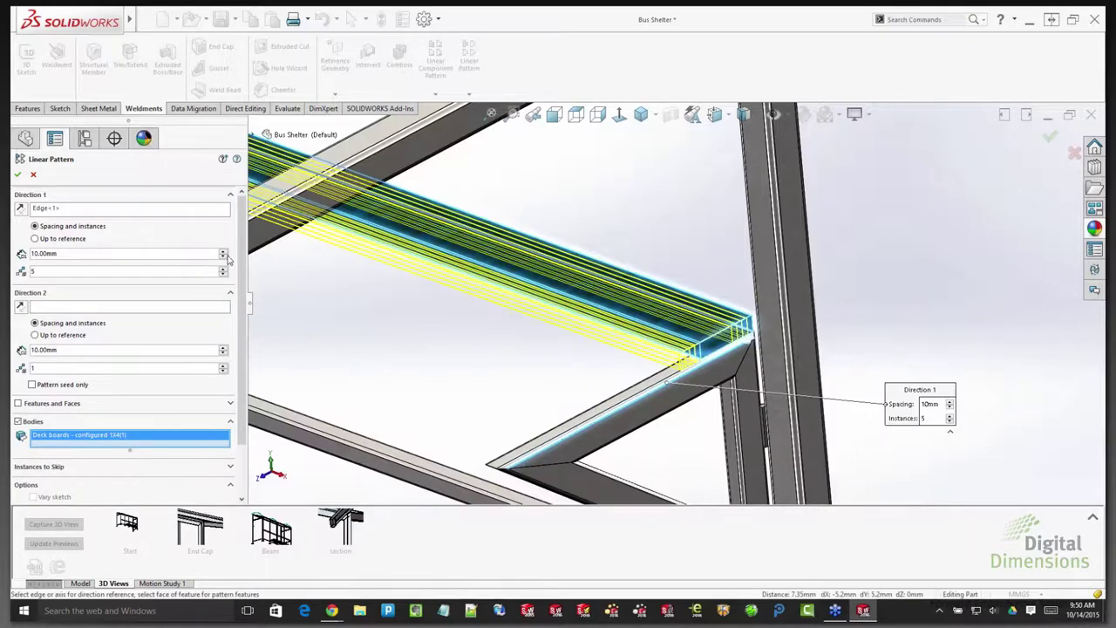
# - Set the pattern spacing to 100 mm with 5 instances and create the seat boards
pyautogui.click(223, 251)
pyautogui.click(223, 250)
pyautogui.click(223, 250)
pyautogui.click(223, 250)
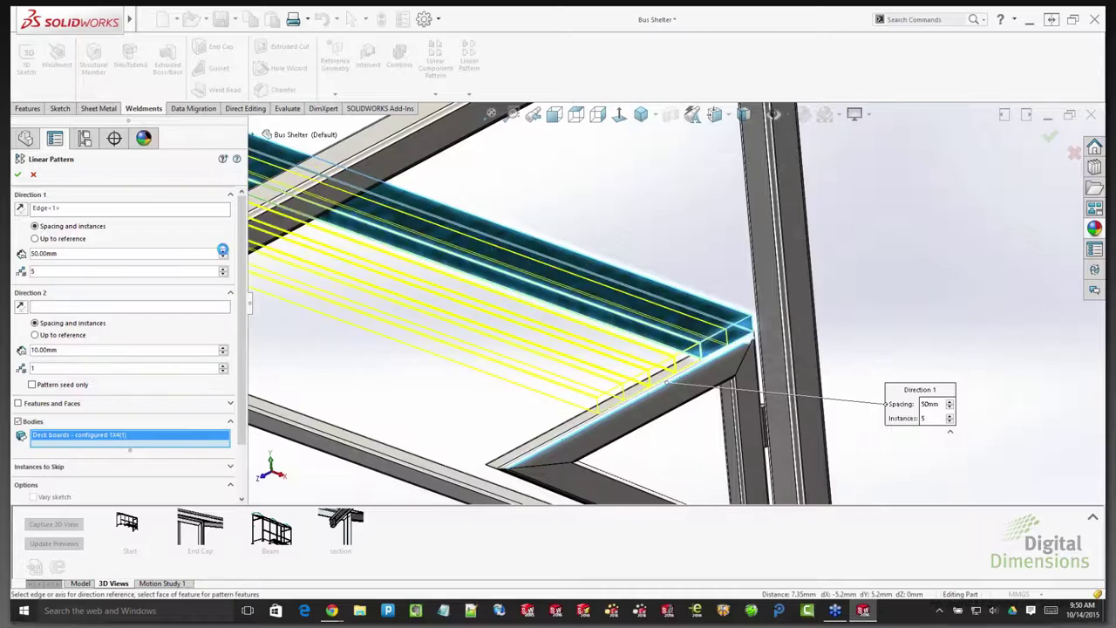
pyautogui.click(223, 250)
pyautogui.click(223, 250)
pyautogui.click(224, 250)
pyautogui.click(223, 250)
pyautogui.click(223, 250)
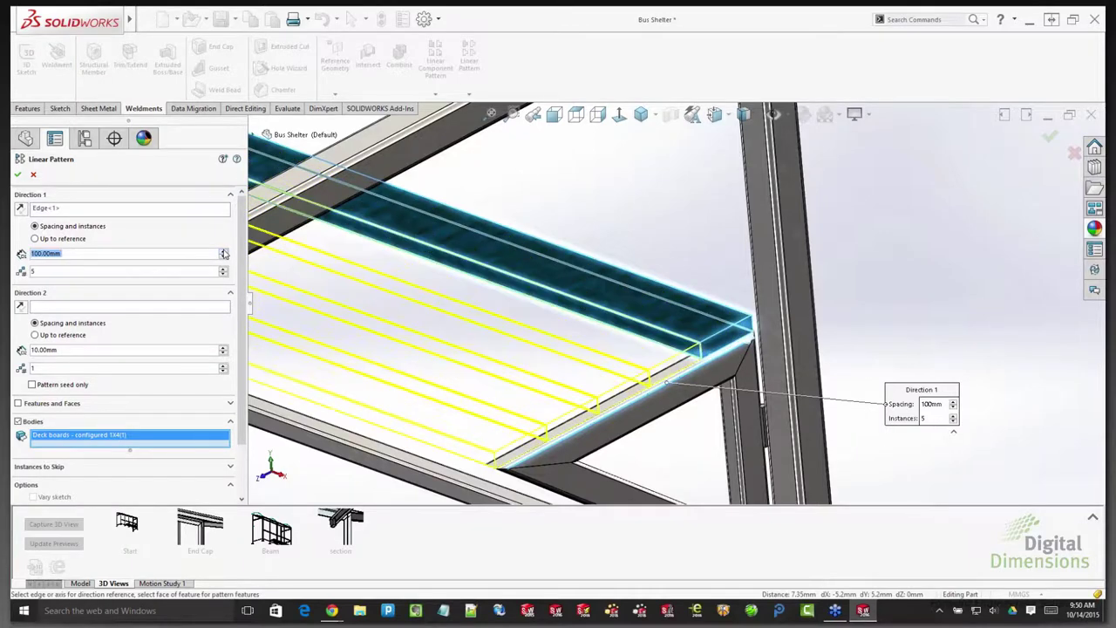
pyautogui.click(18, 174)
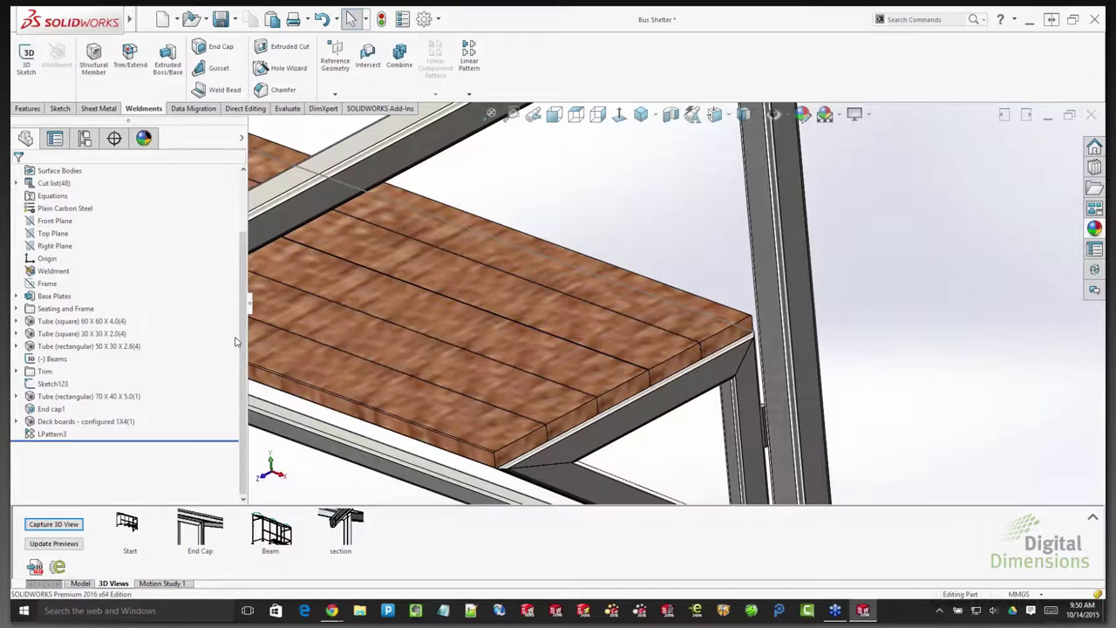
# - Expand the cut list and open the properties of the 1 x 4 Deck Board item to review its material
pyautogui.click(30, 322)
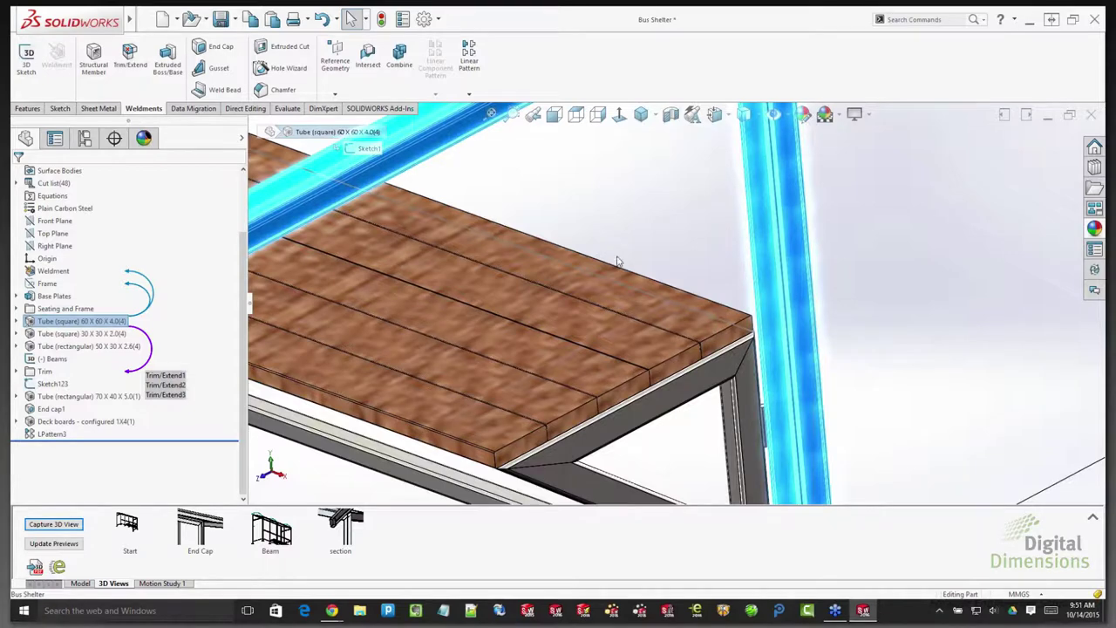
pyautogui.moveTo(636, 245); pyautogui.dragTo(671, 242, button='middle')
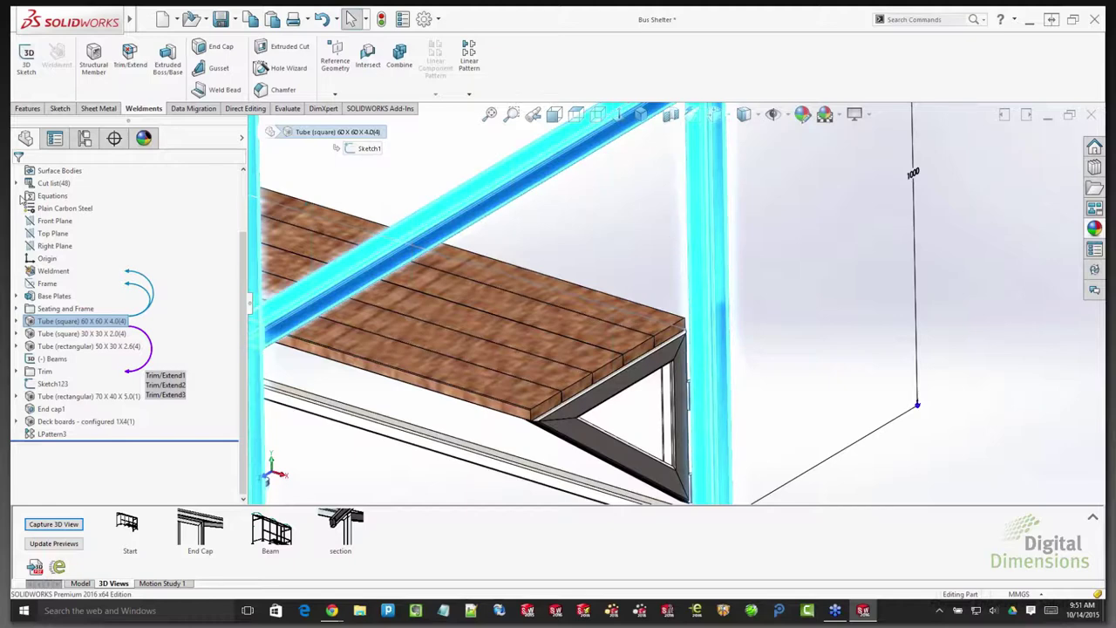
pyautogui.click(17, 183)
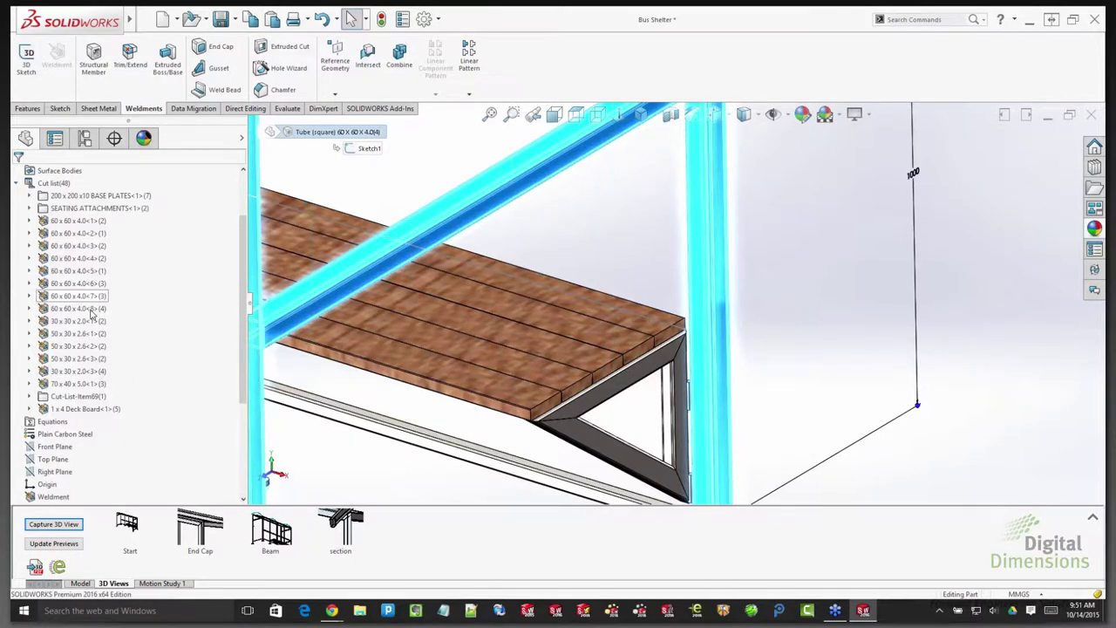
pyautogui.click(79, 410)
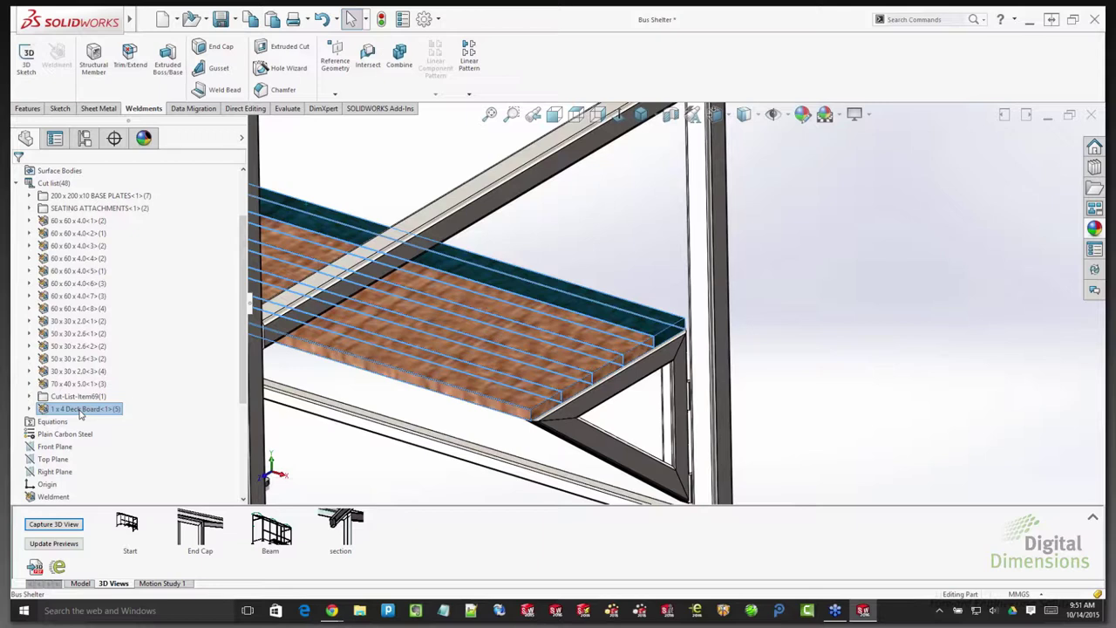
pyautogui.rightClick(85, 410)
pyautogui.click(111, 431)
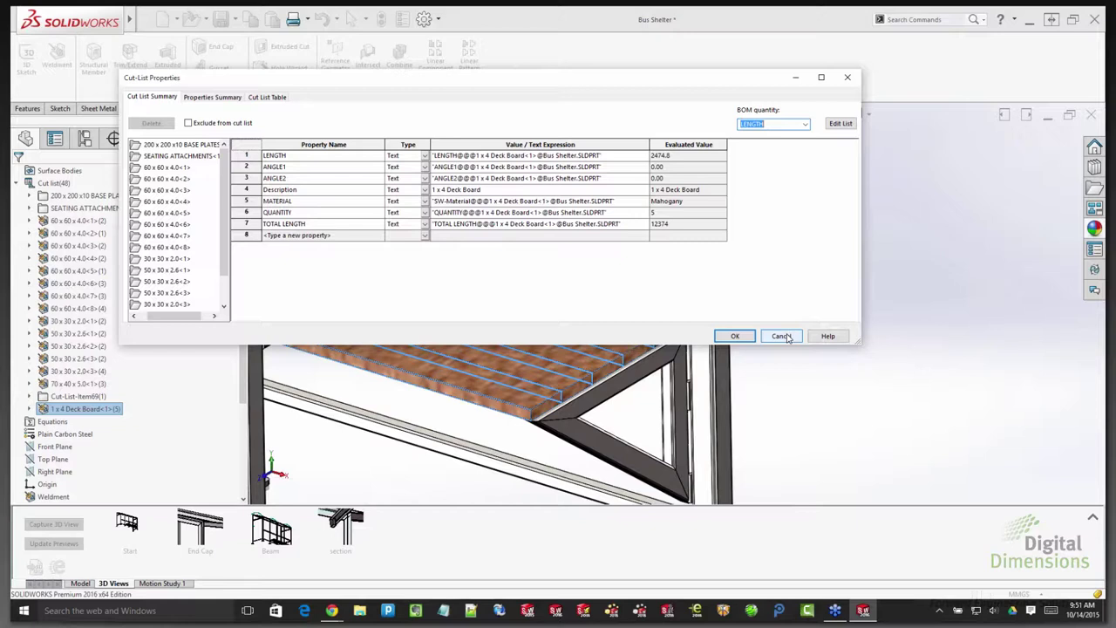
# - Widen the type and value columns, review the material of the 60 x 60 x 4.0<2> item, and close the cut-list properties
pyautogui.click(649, 144)
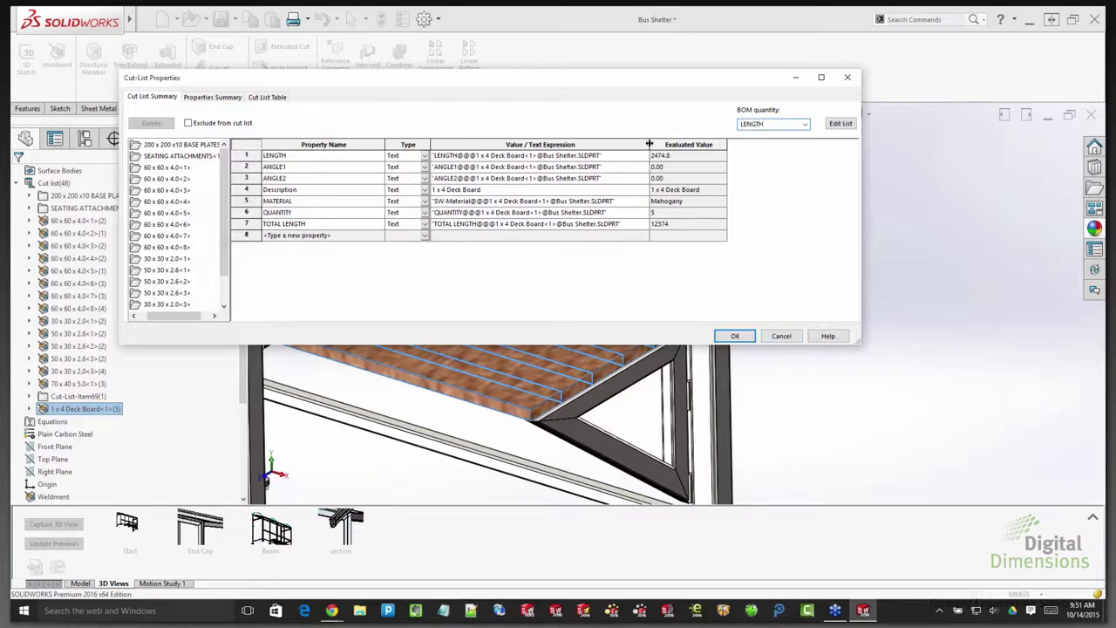
pyautogui.moveTo(649, 144); pyautogui.dragTo(664, 144)
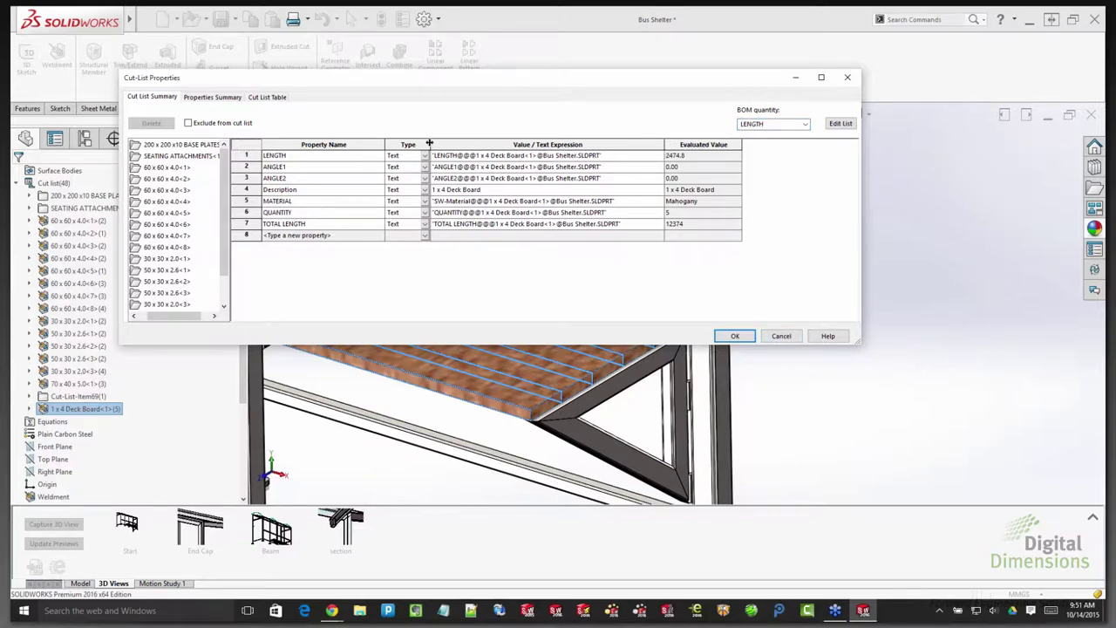
pyautogui.moveTo(429, 144); pyautogui.dragTo(445, 144)
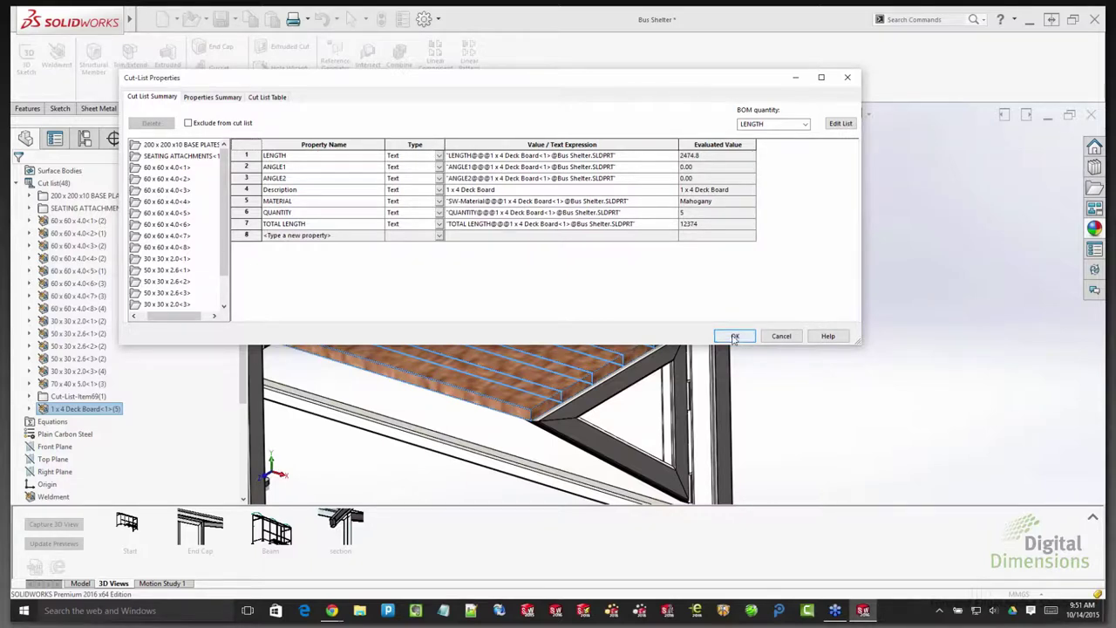
pyautogui.click(168, 179)
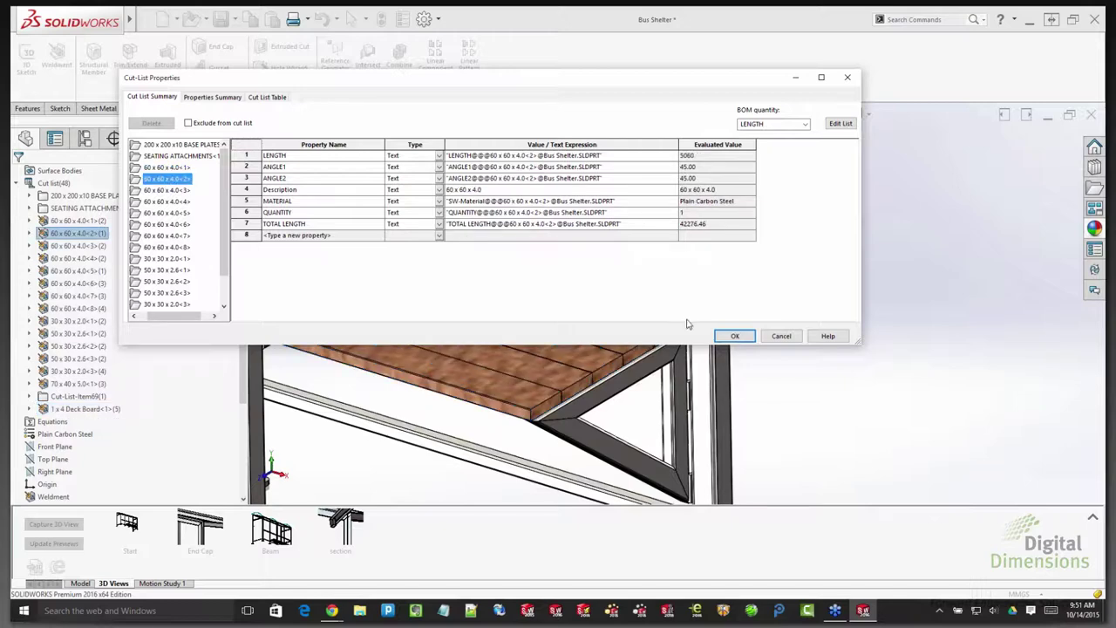
pyautogui.click(733, 337)
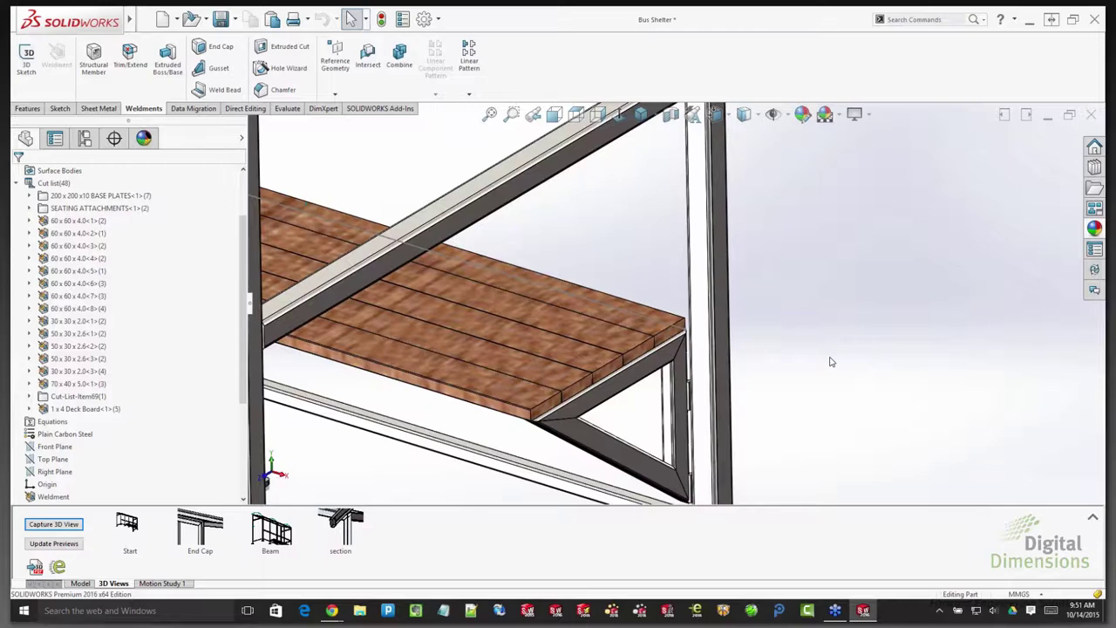
# - Start inserting all bodies of the bus shelter's cut list into a new part document
pyautogui.scroll(5, 648, 310)
pyautogui.moveTo(648, 310); pyautogui.dragTo(643, 301, button='middle')
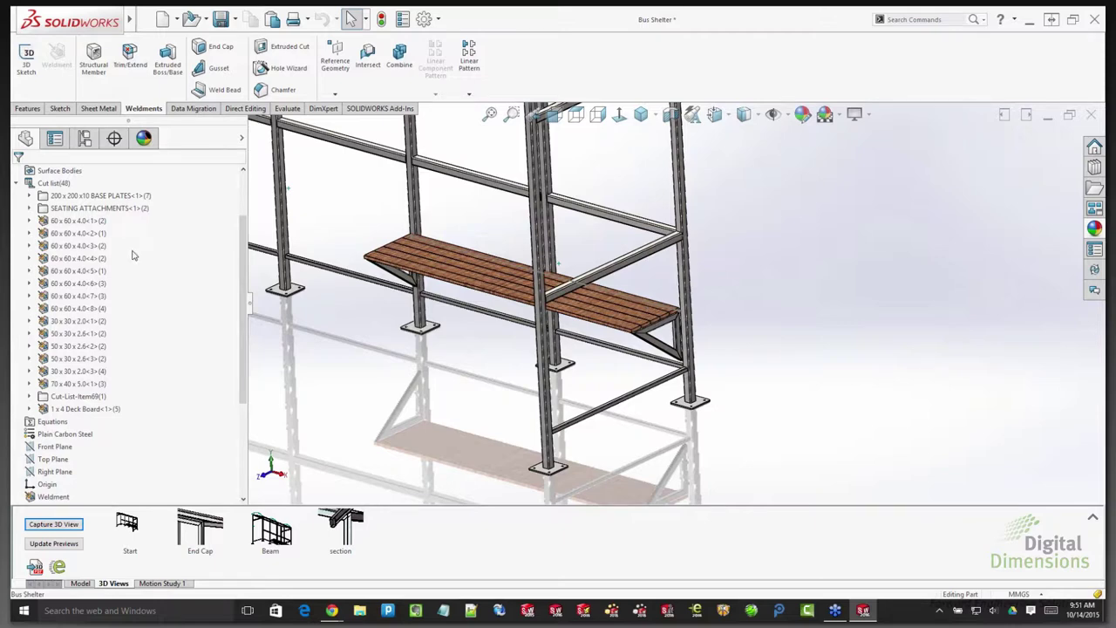
pyautogui.rightClick(52, 184)
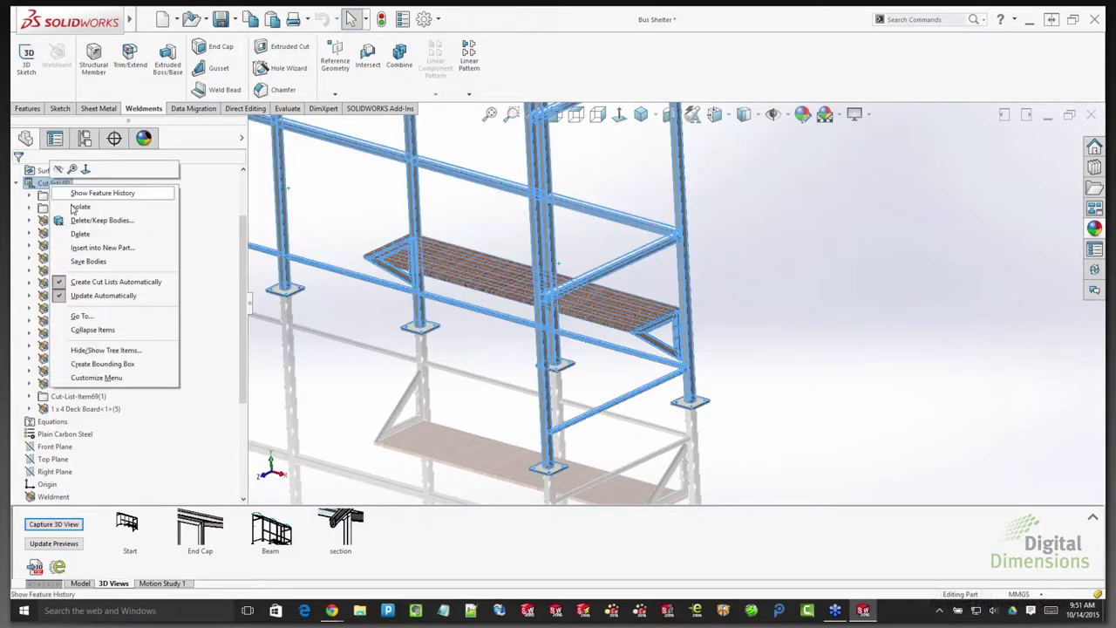
pyautogui.click(81, 249)
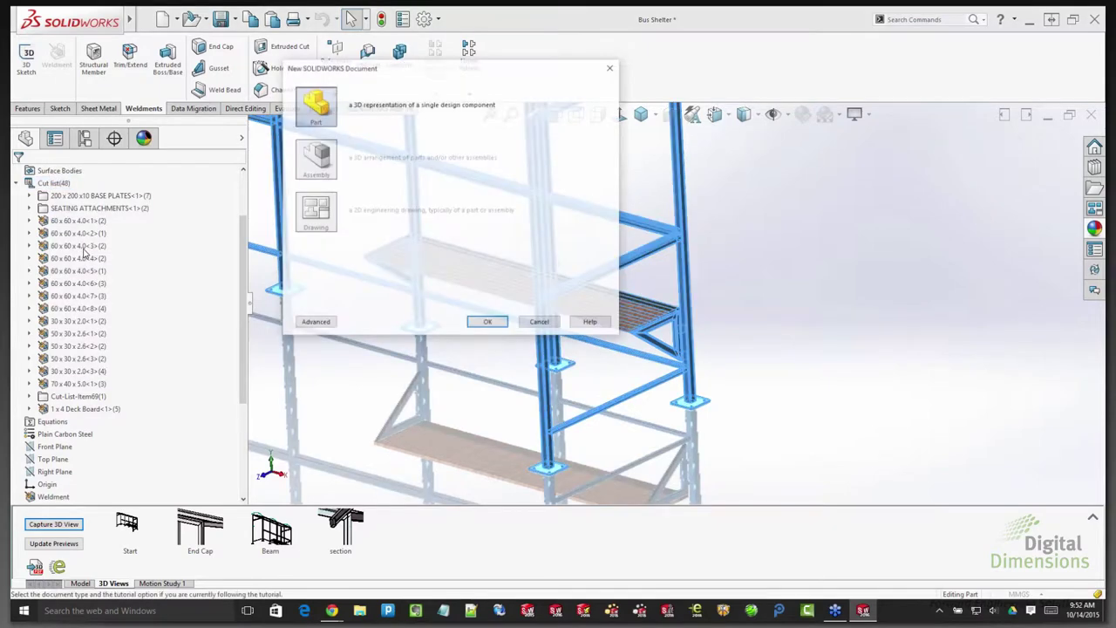
pyautogui.click(489, 323)
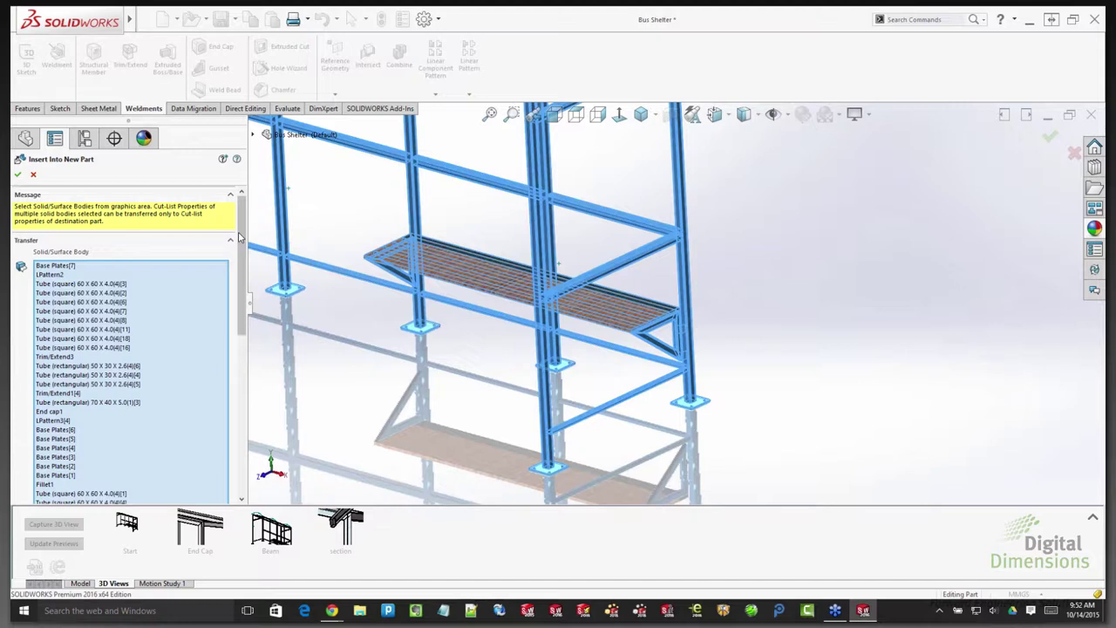
# - Create the new part with the cut list properties transferred and save it as Bus Shelter-Solid Bodies
pyautogui.scroll(-6, 240, 238)
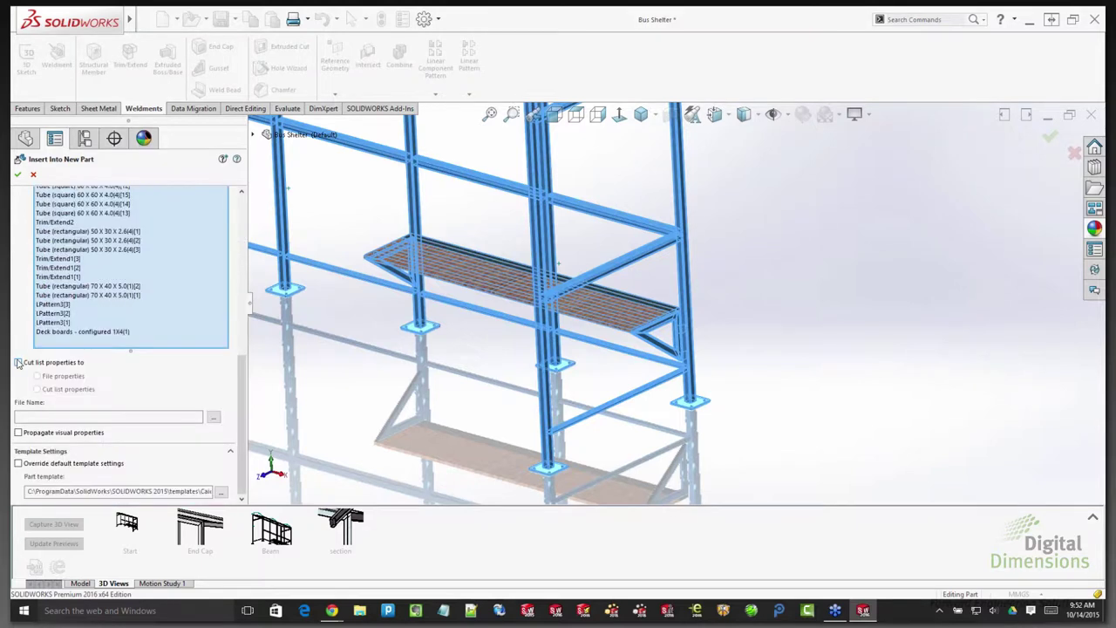
pyautogui.click(18, 363)
pyautogui.click(19, 175)
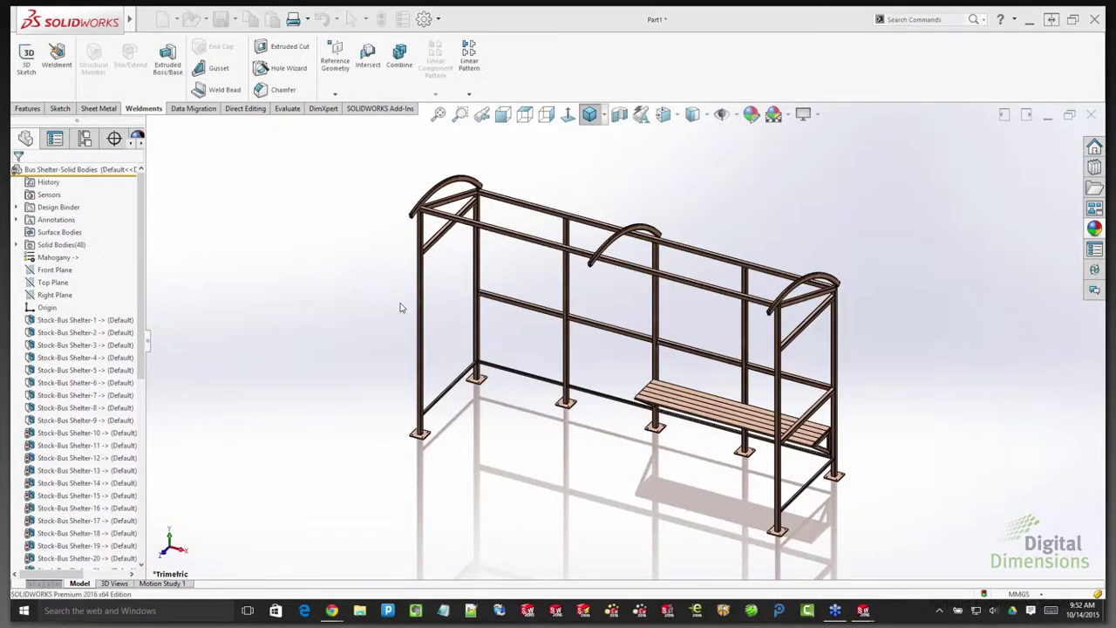
pyautogui.hotkey('ctrl', 's')
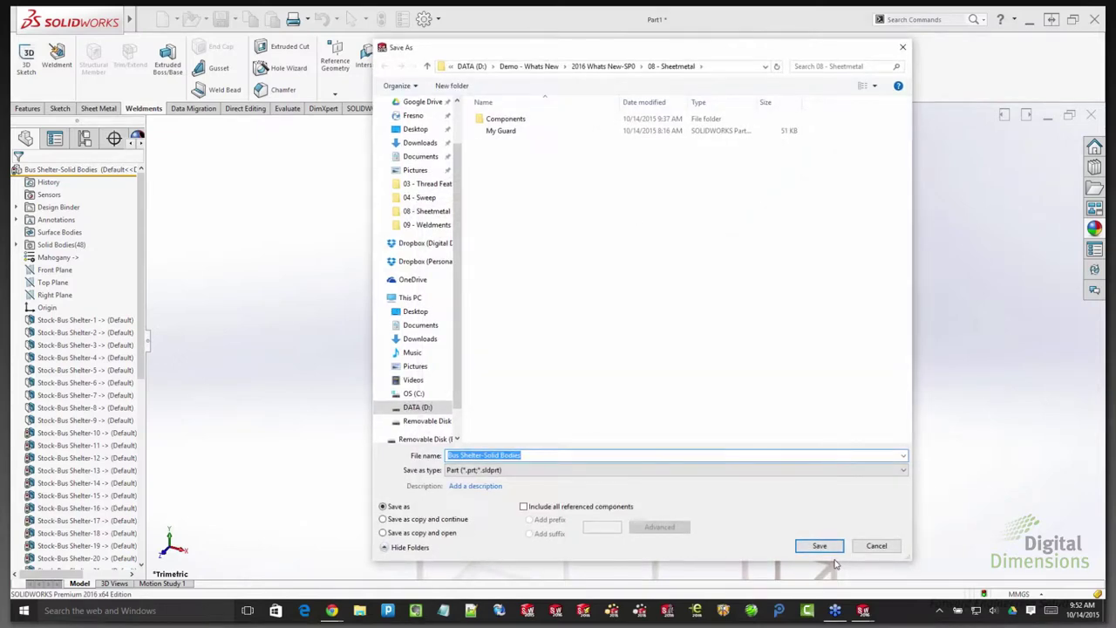
pyautogui.click(819, 546)
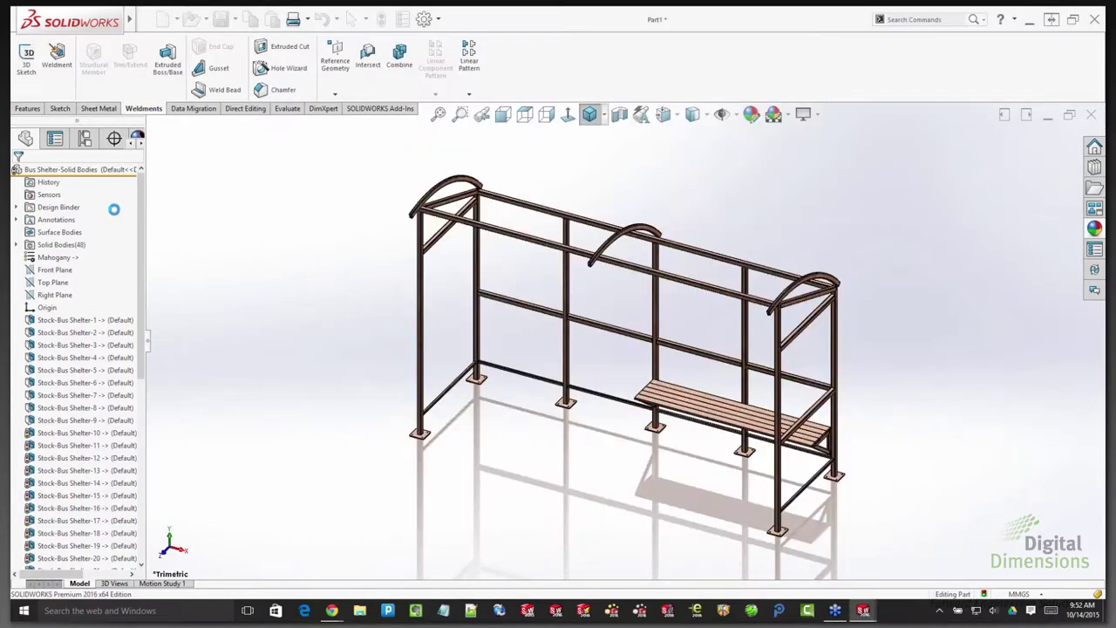
# - Expand the new part's cut list and review the TOTAL LENGTH property of the 60 x 60 x 4.0<1> item
pyautogui.rightClick(54, 247)
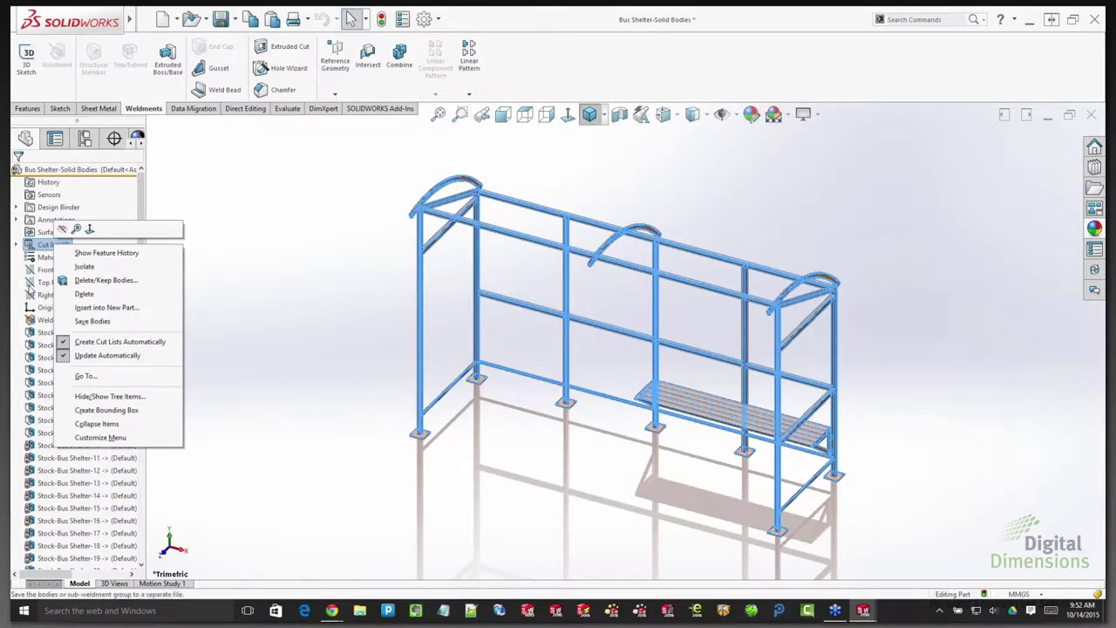
pyautogui.click(17, 244)
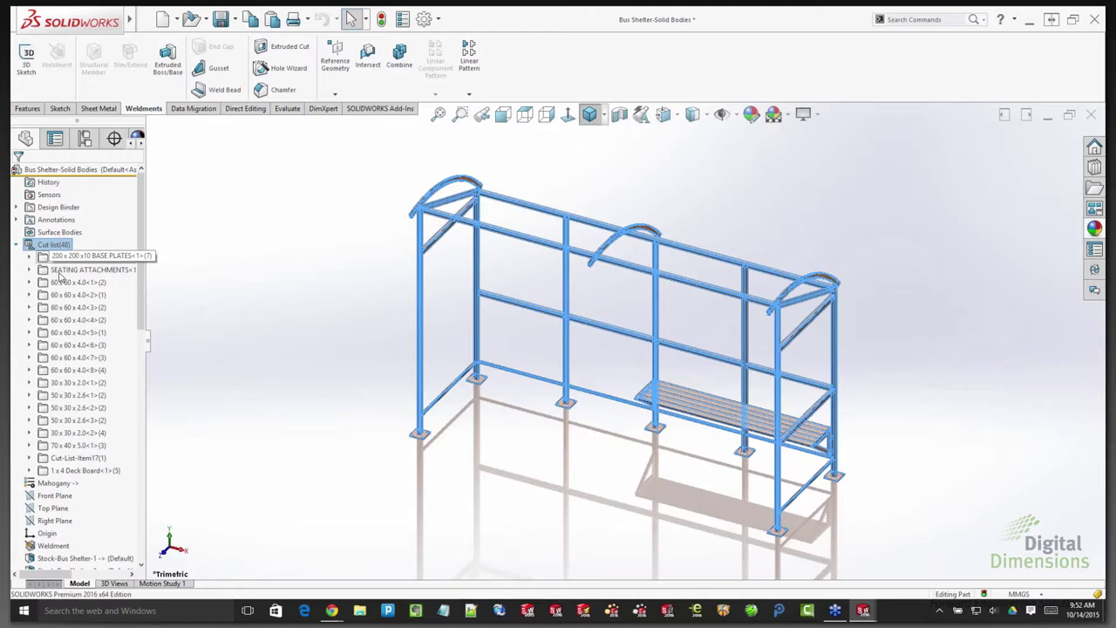
pyautogui.rightClick(61, 282)
pyautogui.click(94, 305)
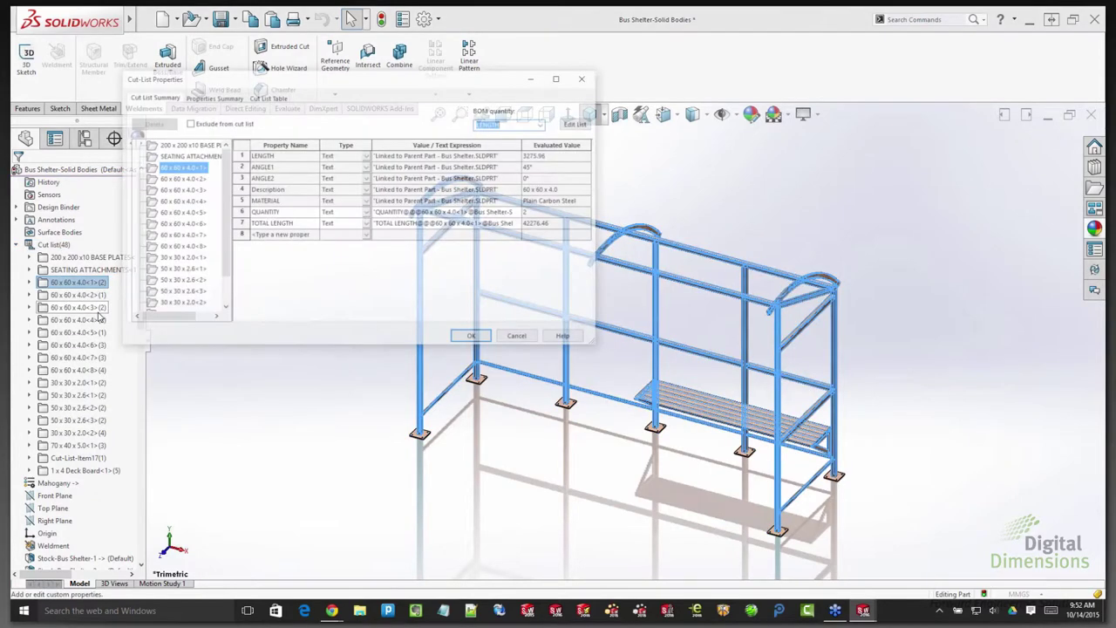
pyautogui.click(240, 224)
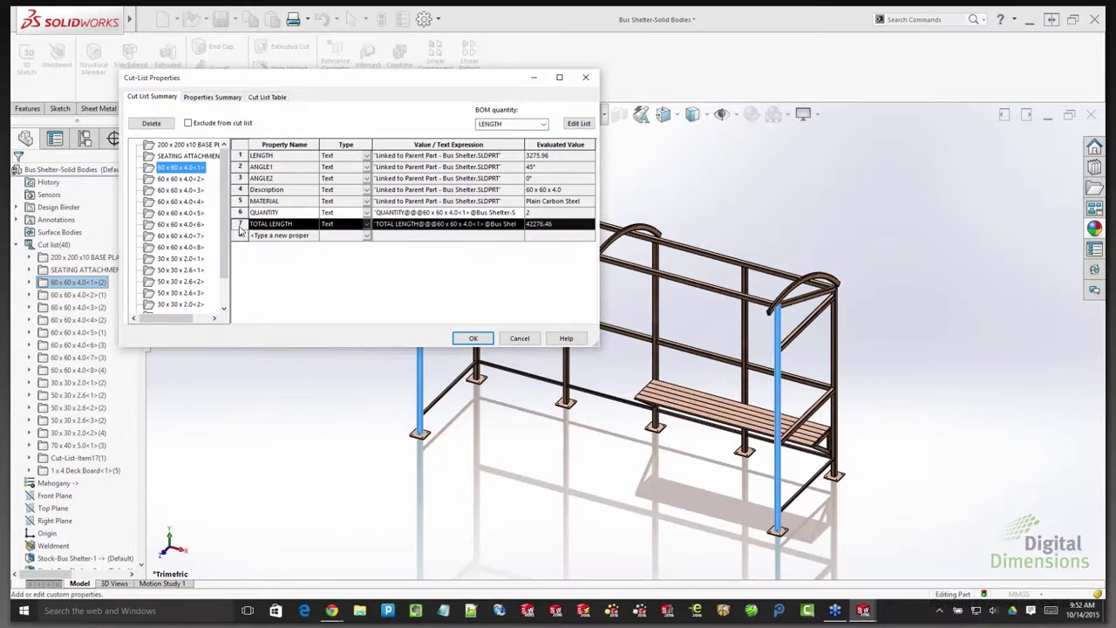
# - Review the linked properties of the 60 x 60 x 4.0<2> and 60 x 60 x 4.0<3> items, and close the cut-list properties without changes
pyautogui.click(177, 178)
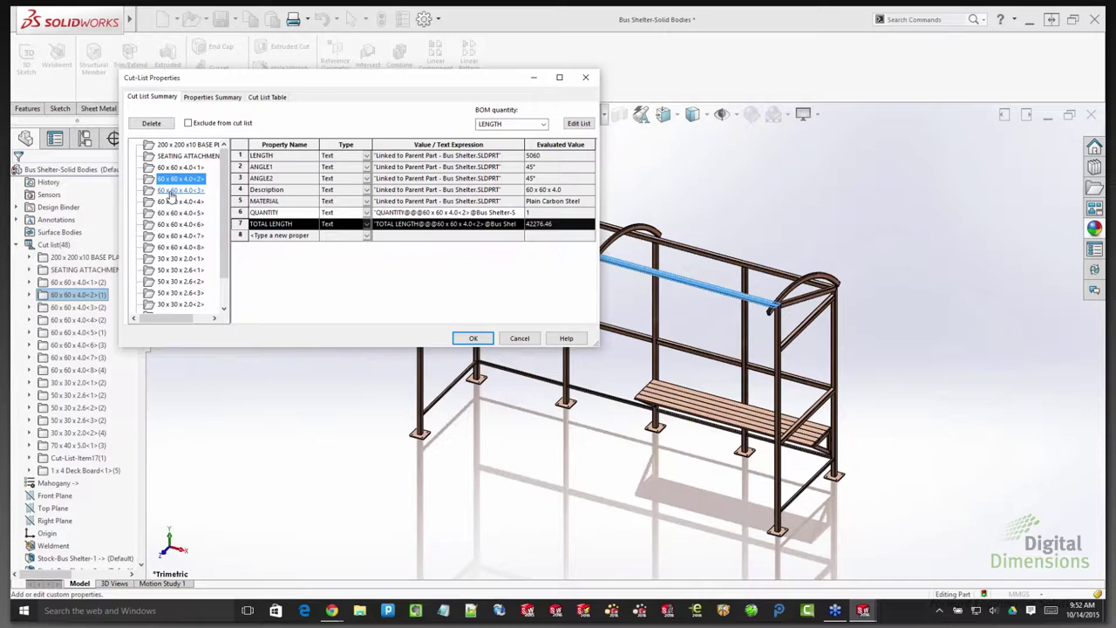
pyautogui.click(179, 190)
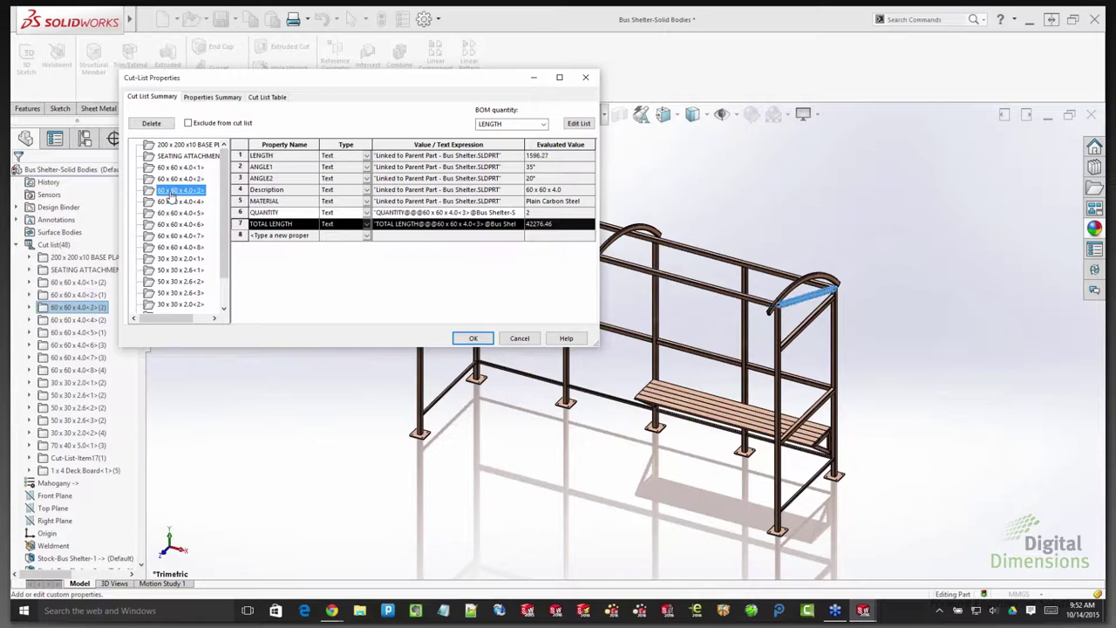
pyautogui.click(521, 338)
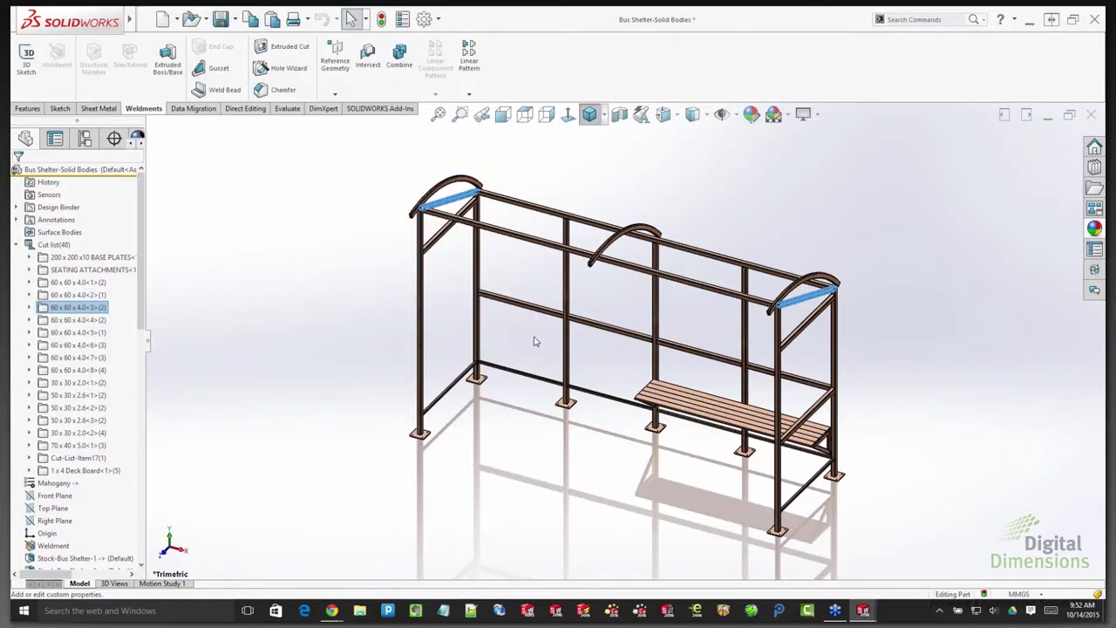
# - Switch to the Google Slides presentation in Chrome and advance to the Sheetmetal and Weldments summary slide
pyautogui.press('super+Tab')
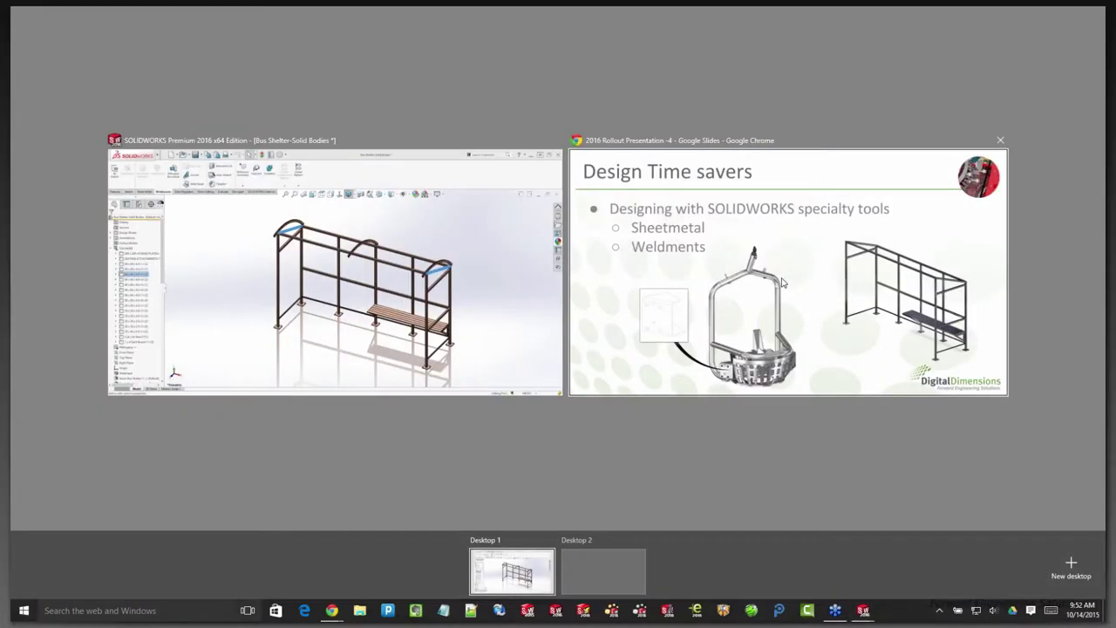
pyautogui.click(782, 282)
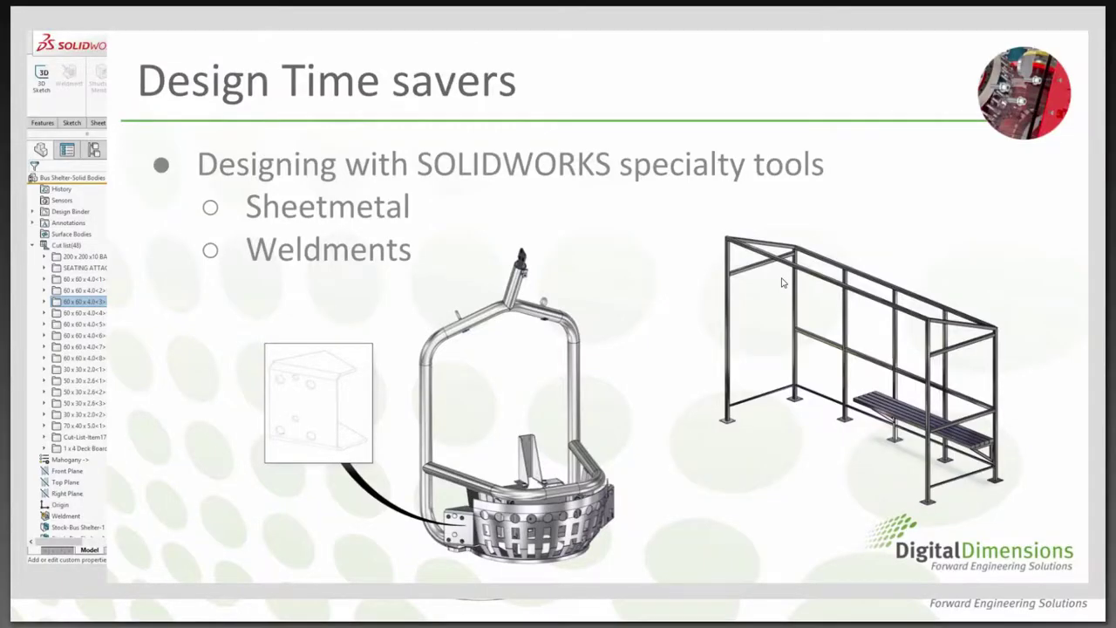
pyautogui.press('Right')
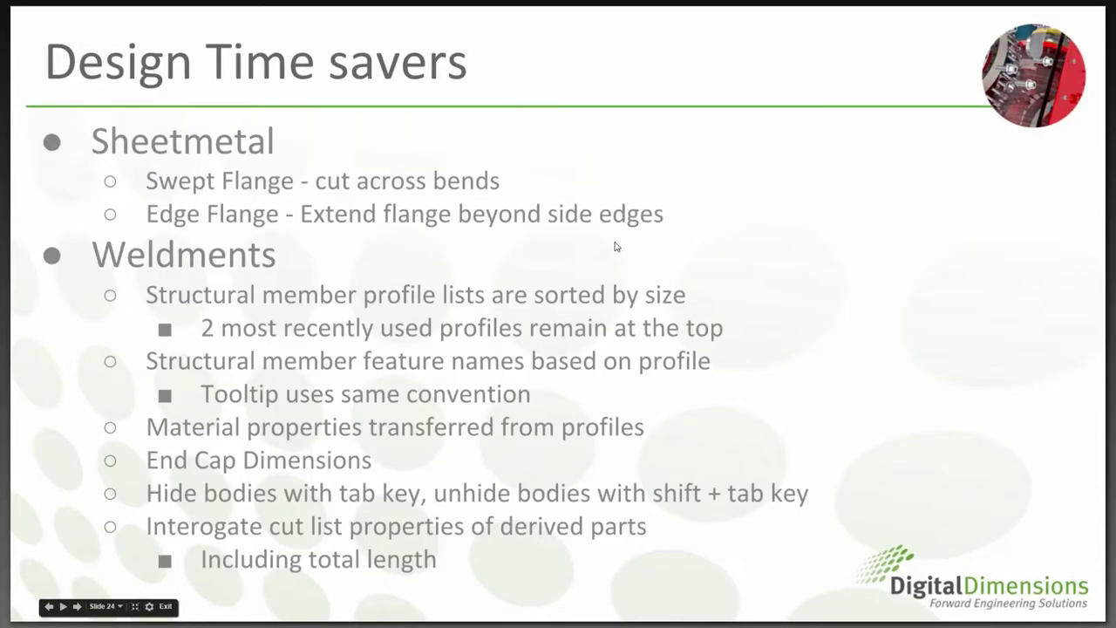